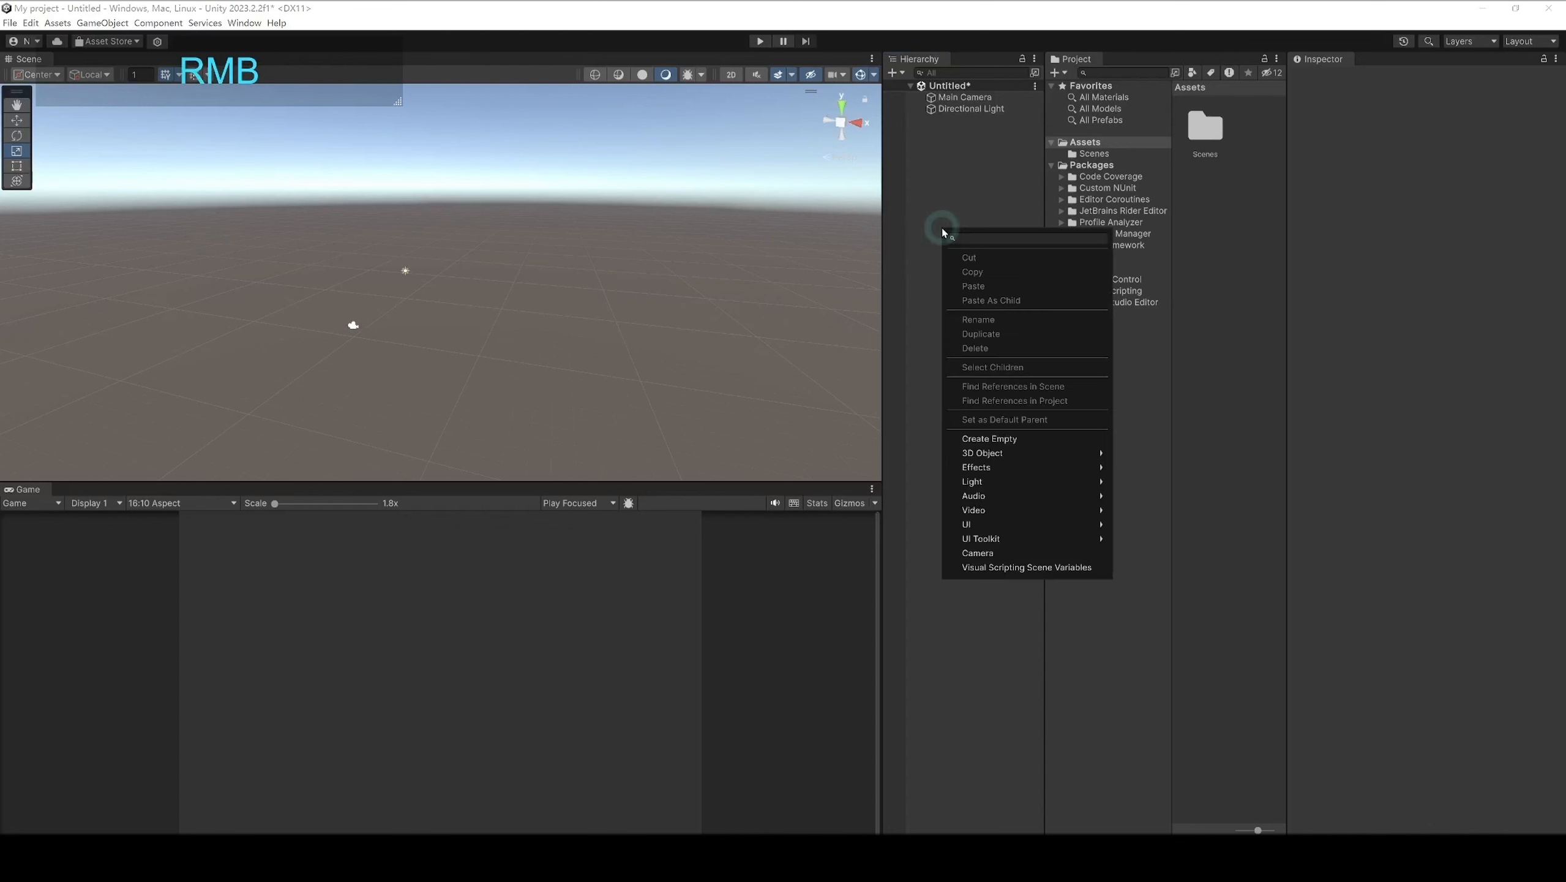
# Step: Create a Particle System in the scene and set its position to 0, 0, 0
pyautogui.moveTo(1032, 466)
pyautogui.click(1172, 467)
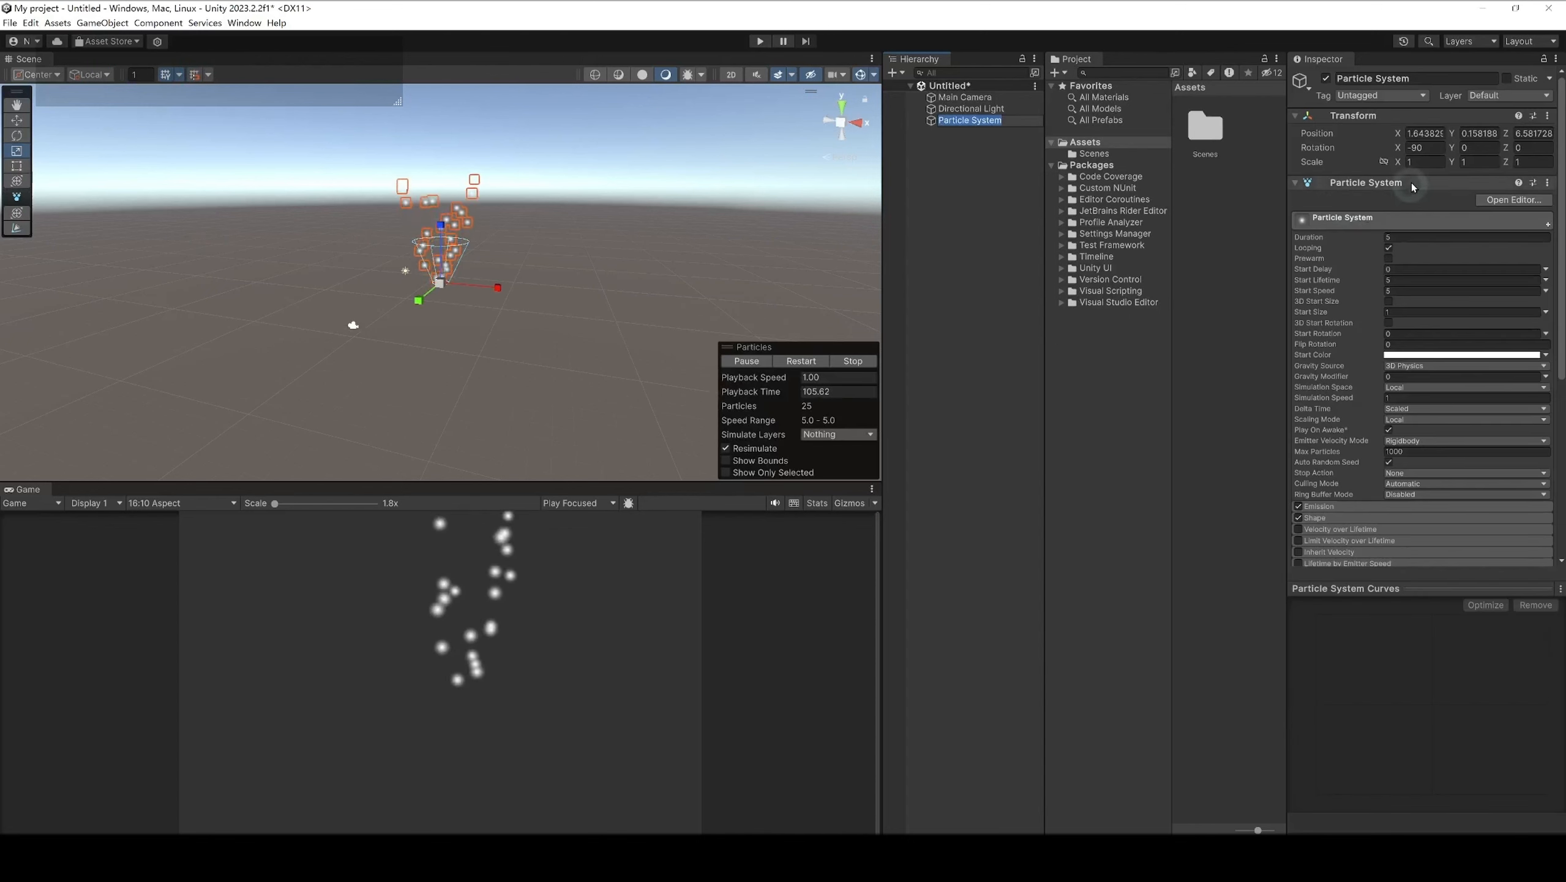
pyautogui.click(1436, 133)
pyautogui.write('0')
pyautogui.press('Tab')
pyautogui.write('0')
pyautogui.press('Tab')
pyautogui.write('0')
pyautogui.press('Return')
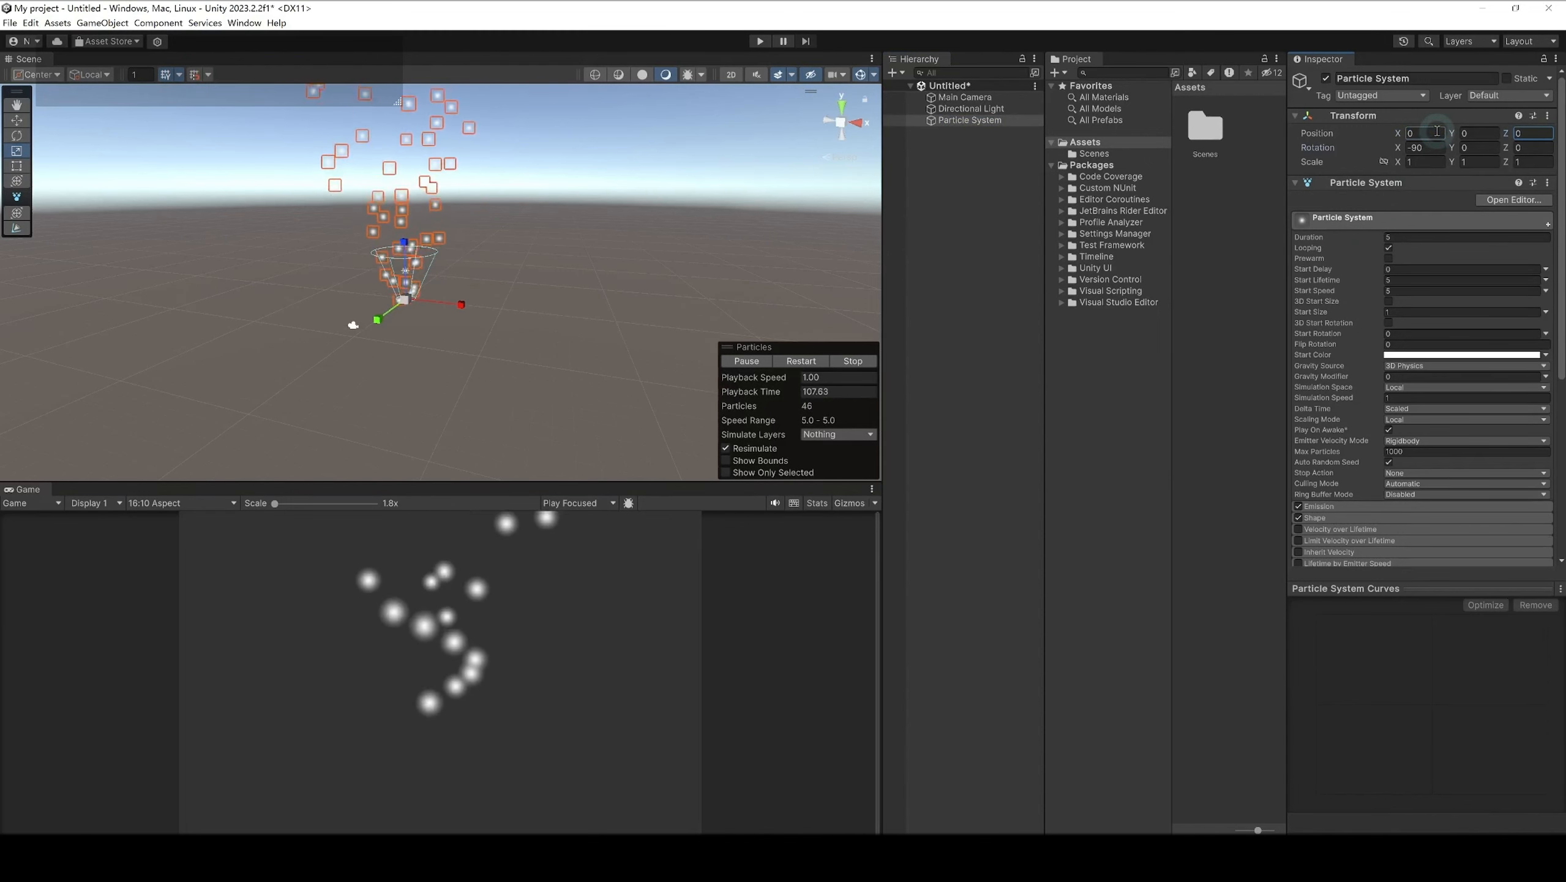
# Step: Set the particle system's X rotation to 90 and raise it to a Y position of about 6.94
pyautogui.press('Tab')
pyautogui.write('9')
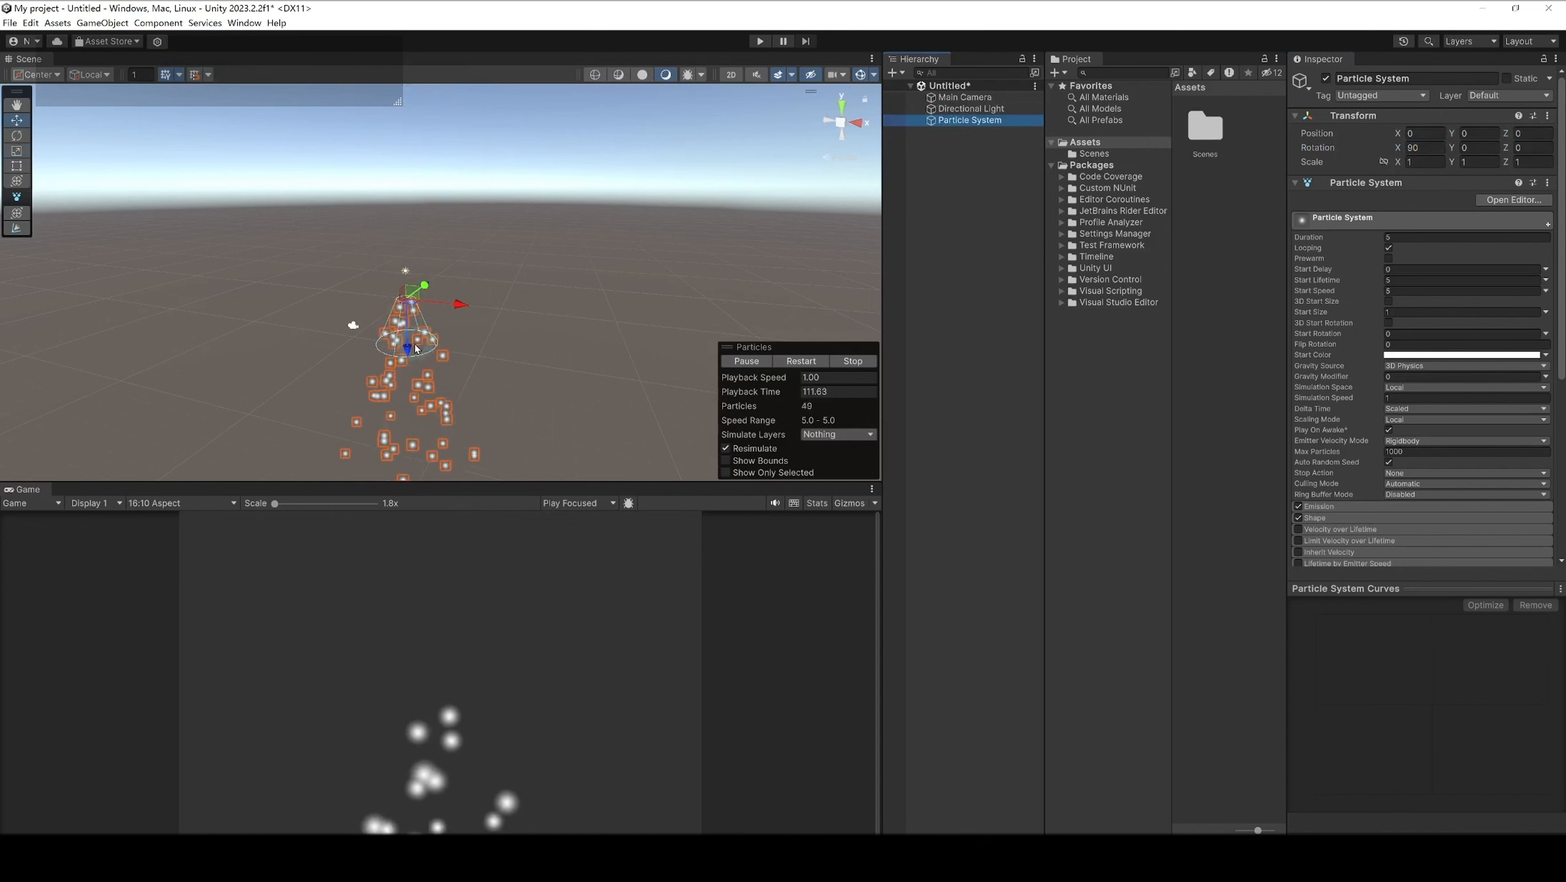
pyautogui.moveTo(428, 292); pyautogui.dragTo(425, 283)
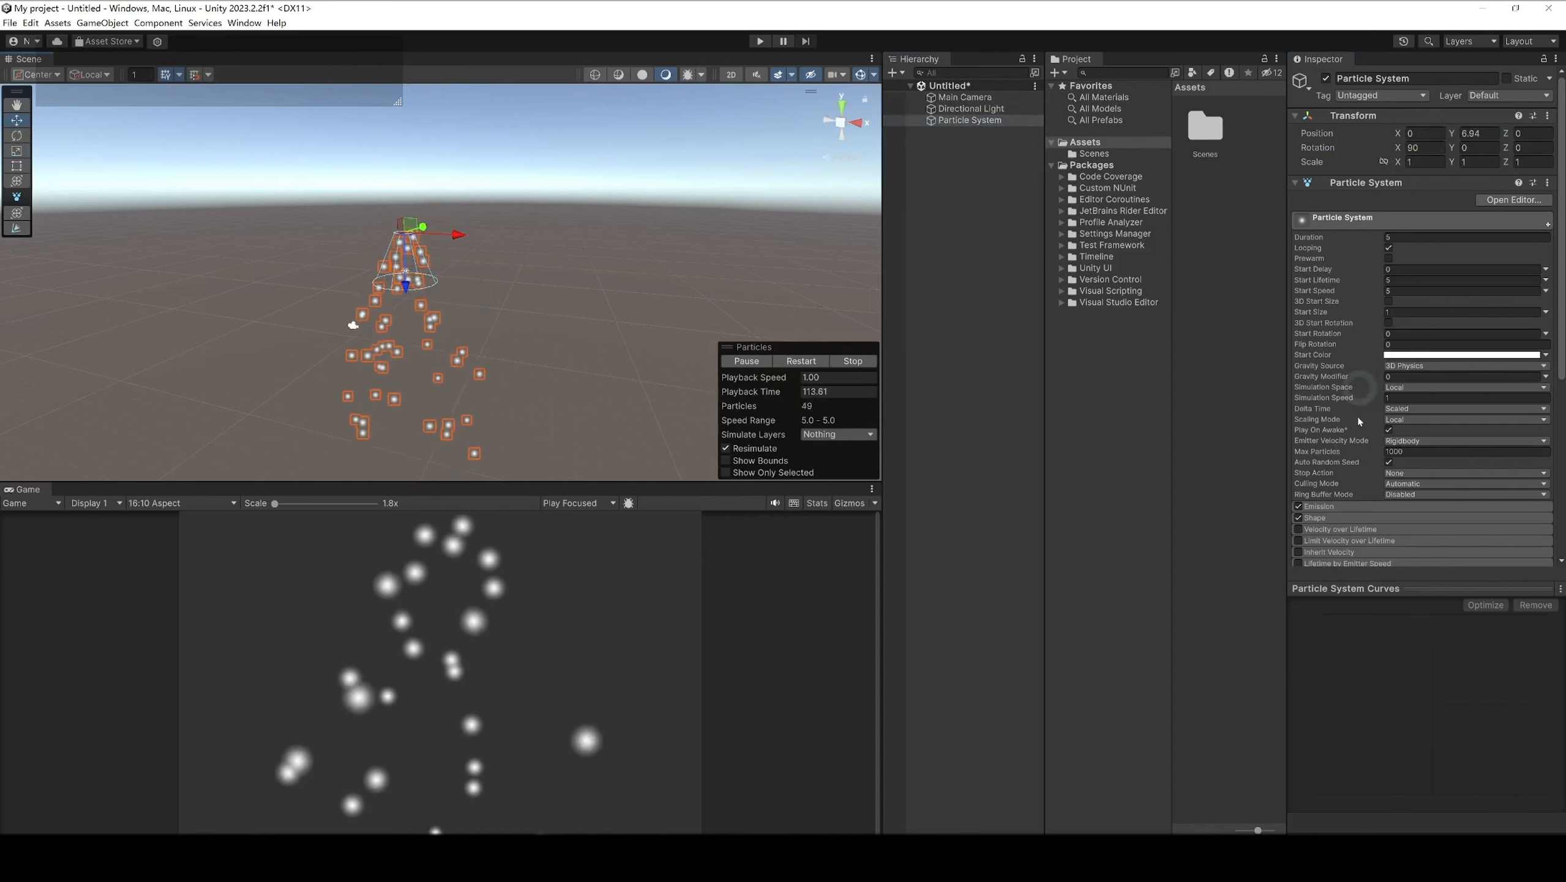
# Step: Set the emission cone's angle to 1 and widen its radius to about 9.2
pyautogui.click(1394, 517)
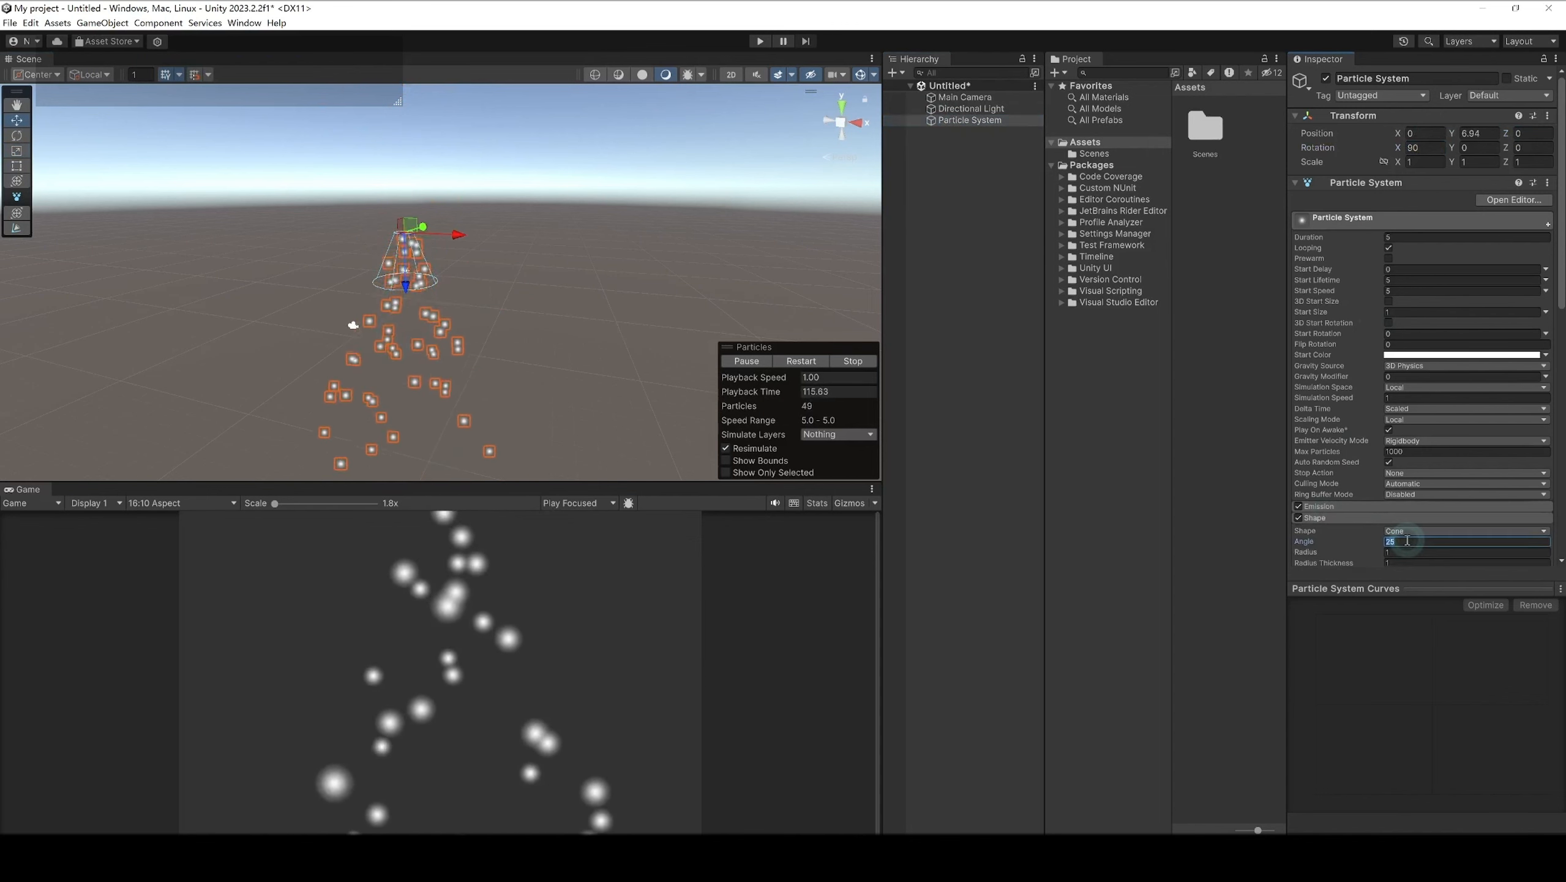
pyautogui.scroll(-3, 1398, 531)
pyautogui.click(1402, 468)
pyautogui.write('1')
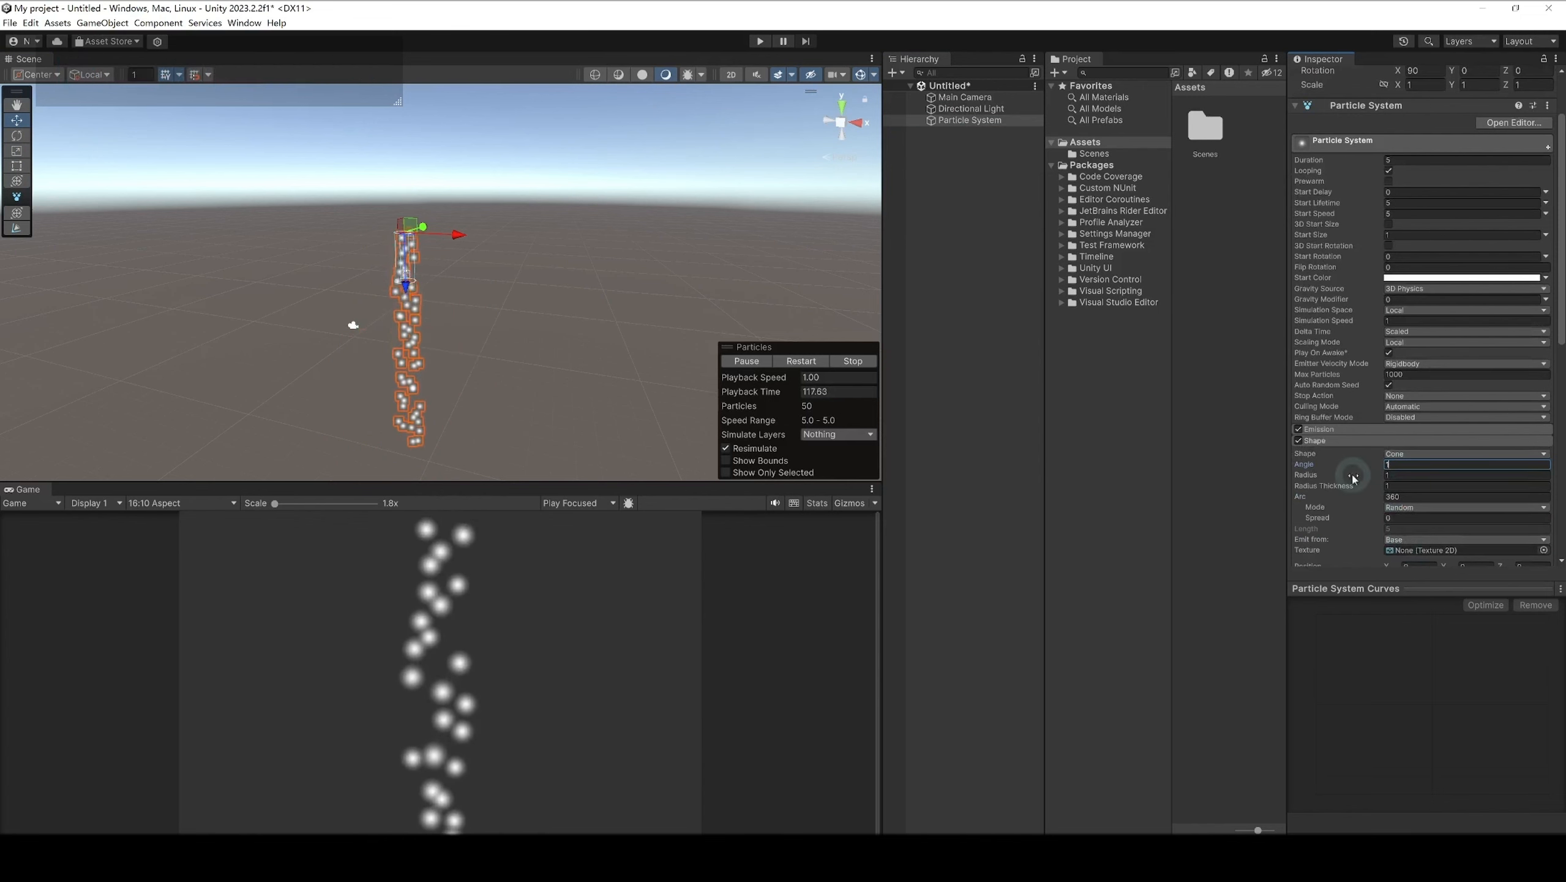
pyautogui.moveTo(1357, 474); pyautogui.dragTo(1546, 459)
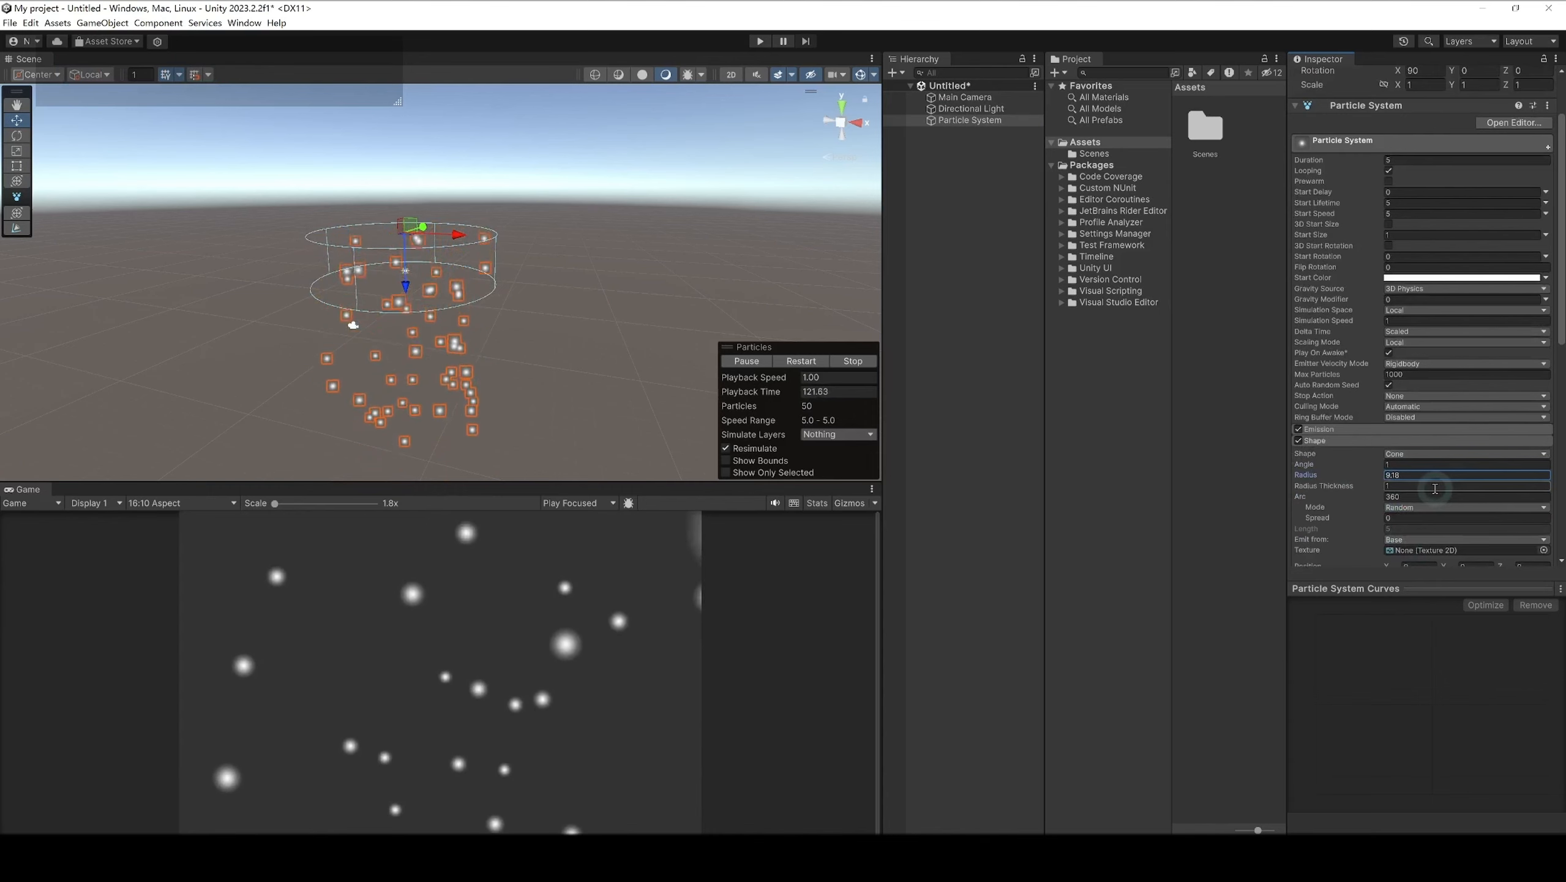
# Step: Set the particle renderer's render mode to Stretched Billboard
pyautogui.scroll(-10, 1437, 490)
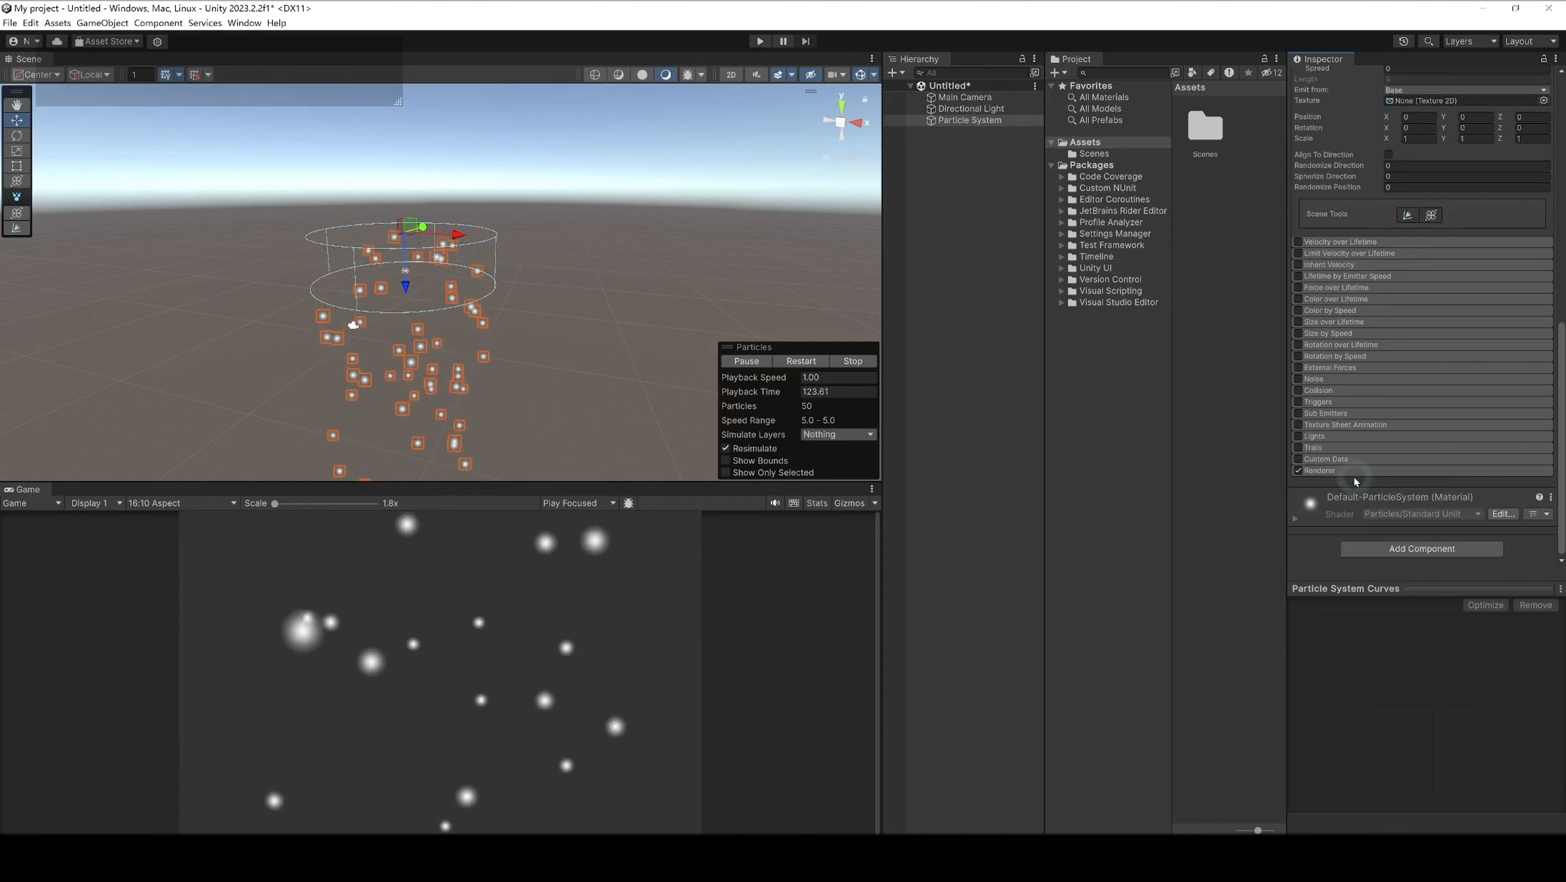
pyautogui.click(1419, 470)
pyautogui.click(1438, 483)
pyautogui.click(1406, 511)
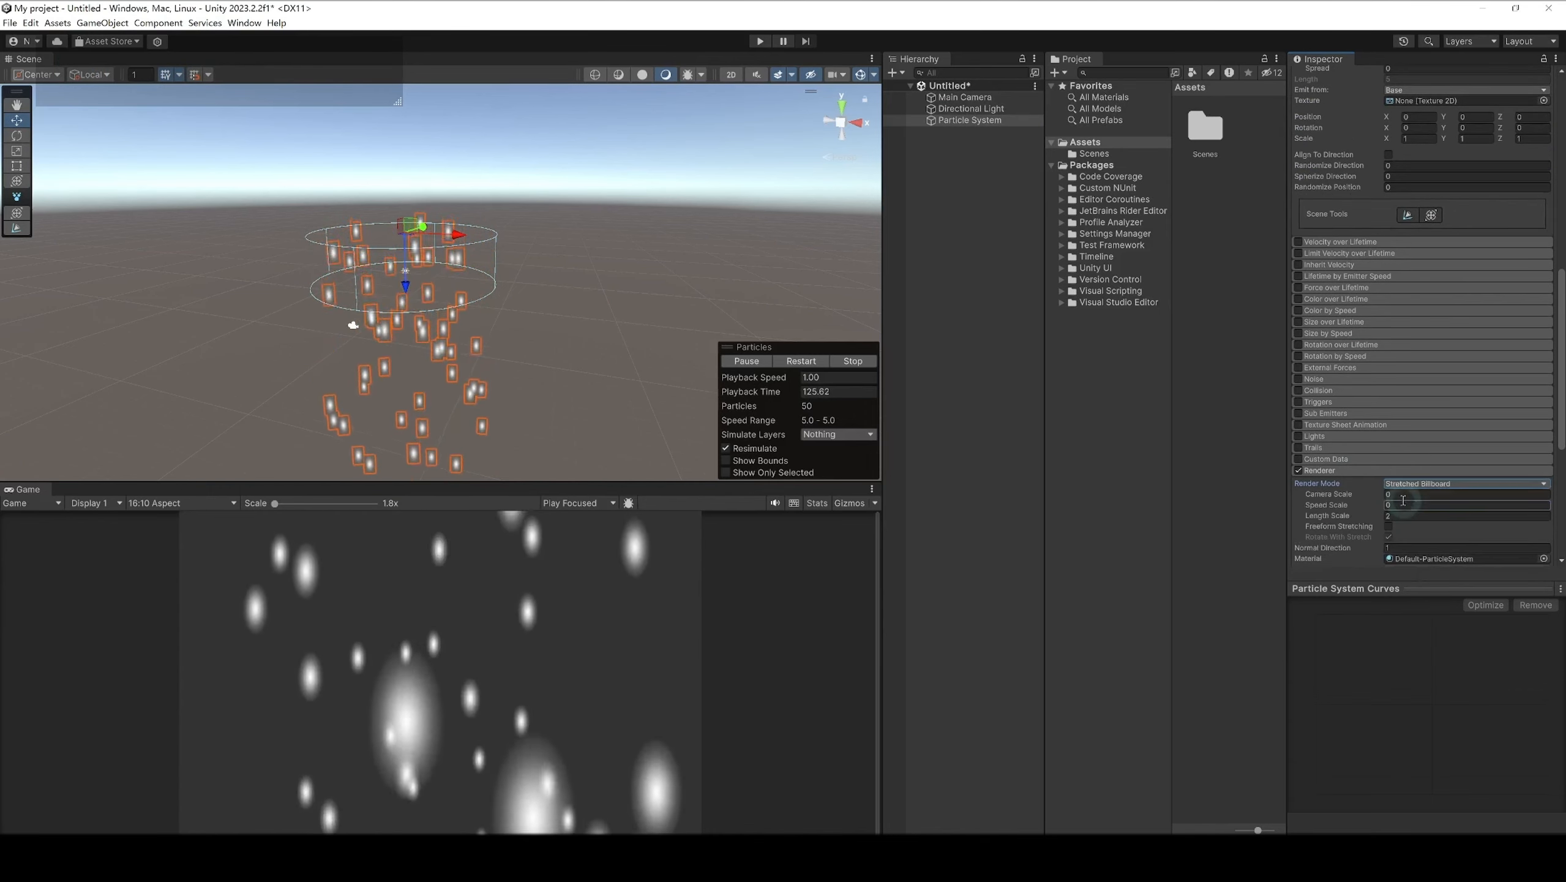
pyautogui.click(1406, 506)
# Step: Make the particles' Start Lifetime random between two constants, 0.5 and 0.2
pyautogui.scroll(10, 1332, 517)
pyautogui.scroll(2, 1332, 516)
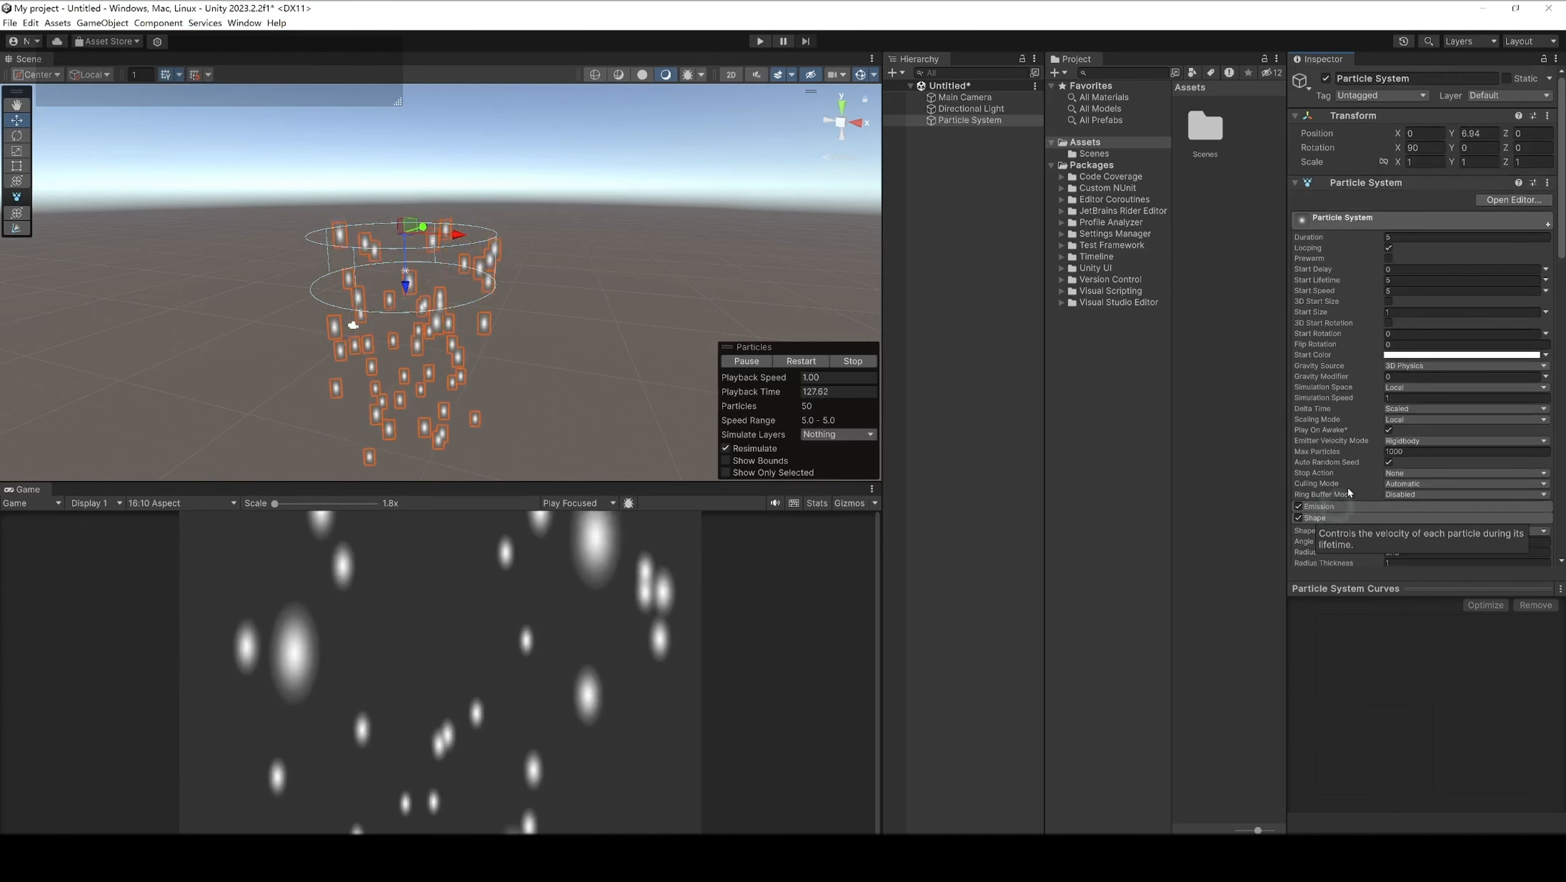
pyautogui.click(1546, 291)
pyautogui.click(1532, 325)
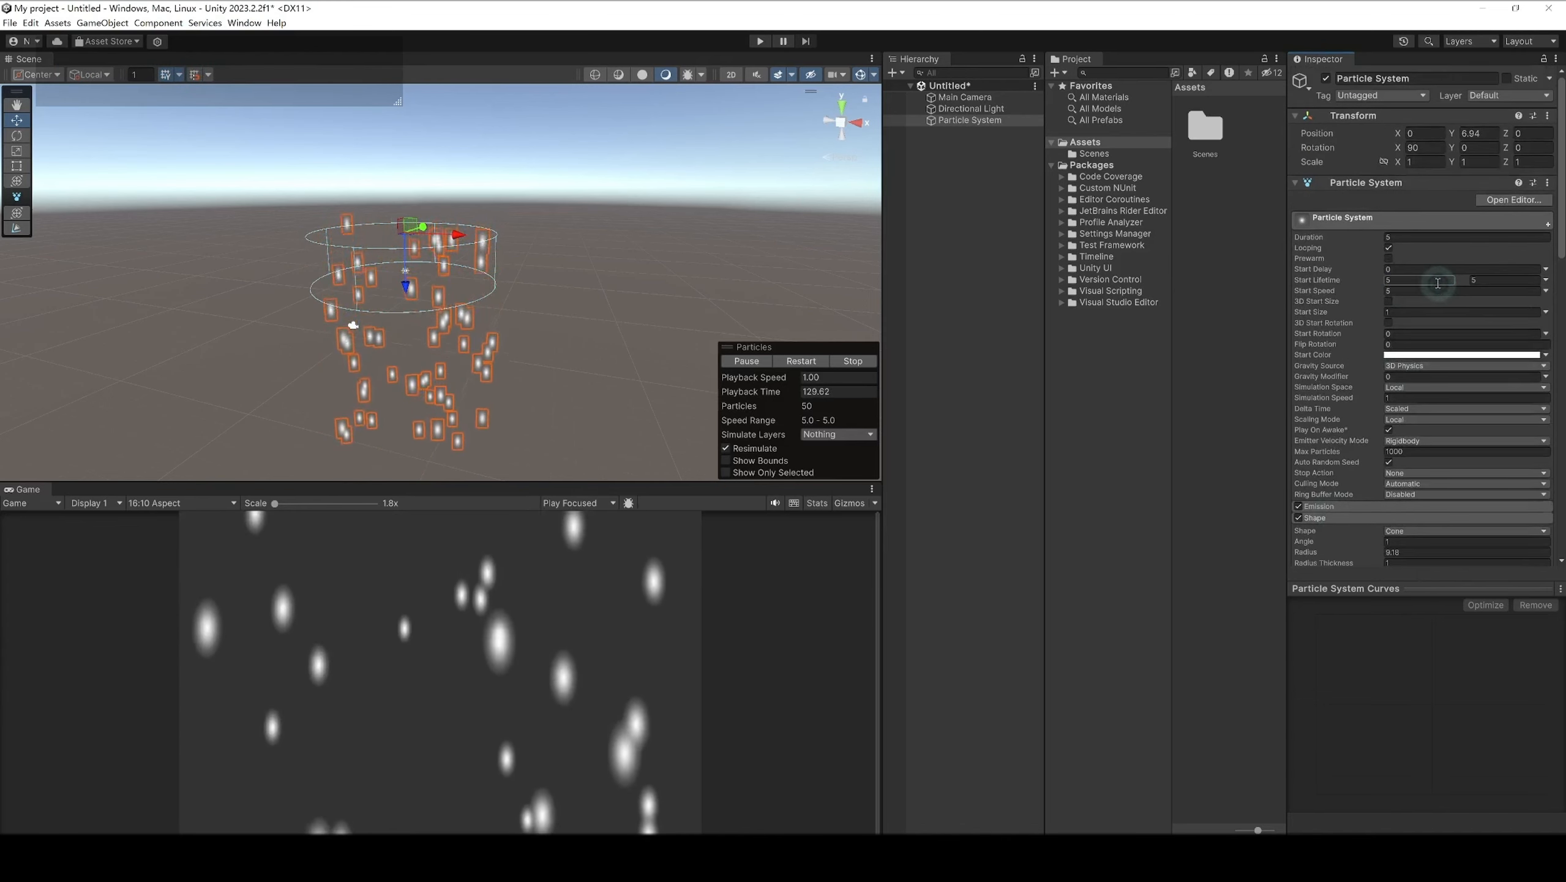
pyautogui.click(1437, 281)
pyautogui.write('0.5')
pyautogui.press('Tab')
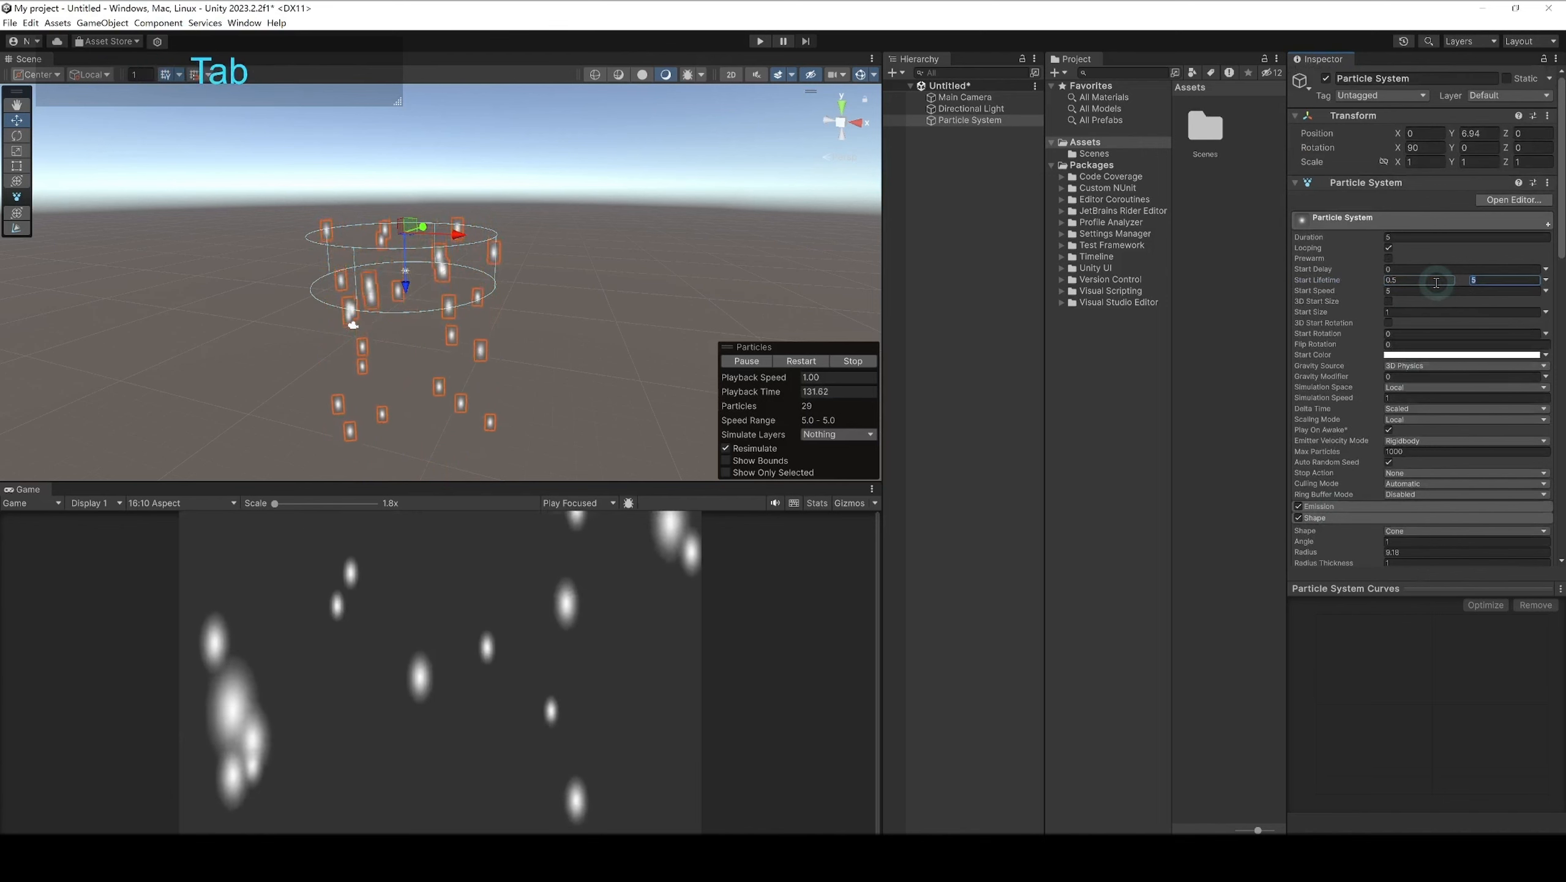
pyautogui.write('0.2')
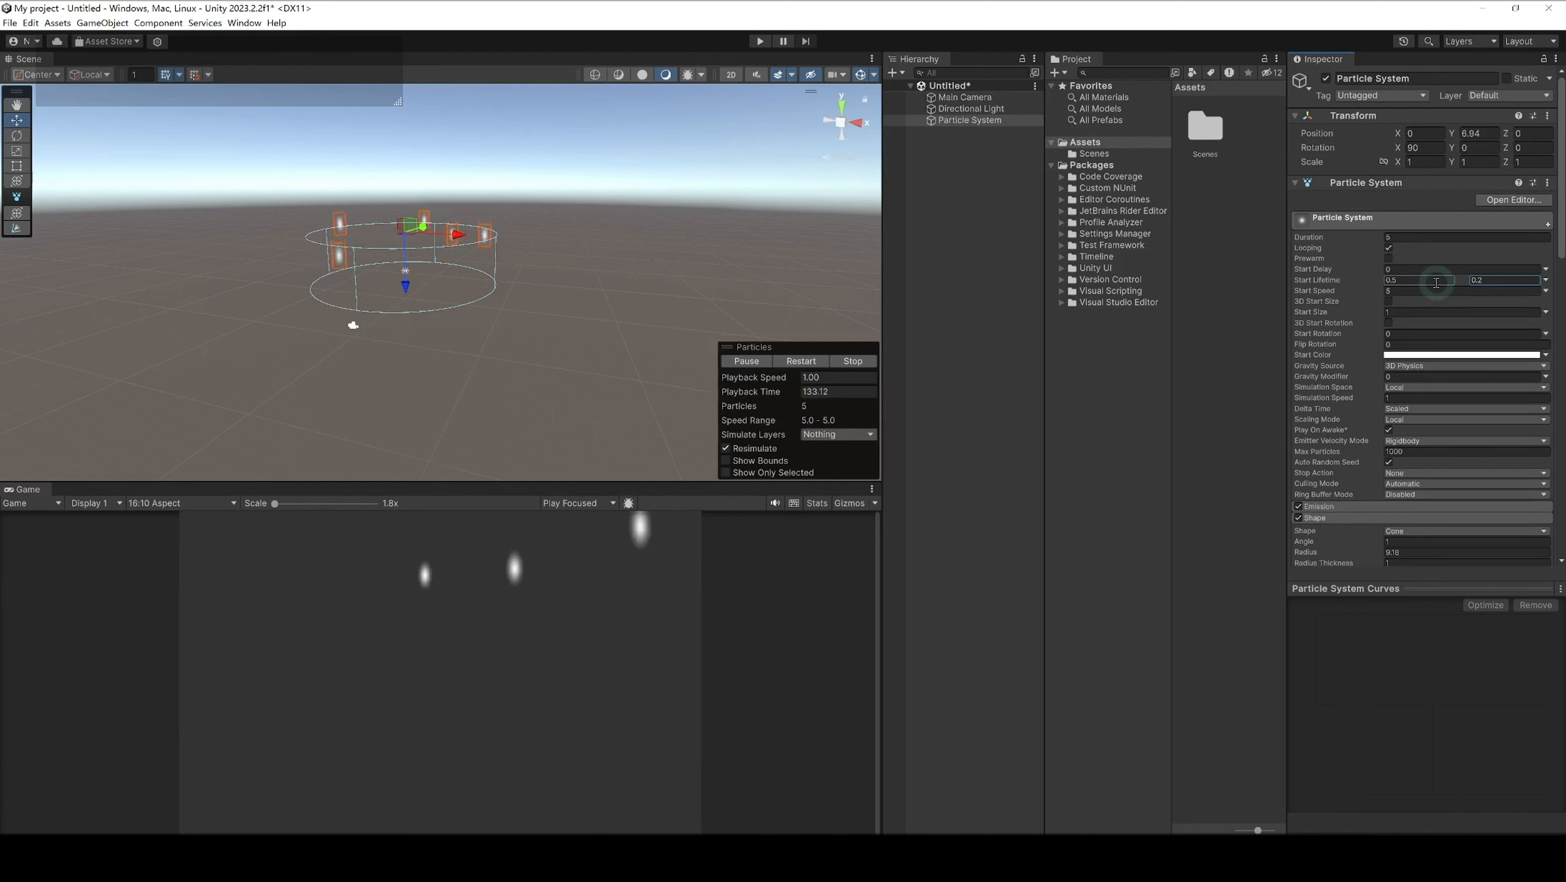
# Step: Make the particles' Start Speed random between two constants, 1 and 100
pyautogui.click(1546, 291)
pyautogui.click(1437, 336)
pyautogui.click(1428, 289)
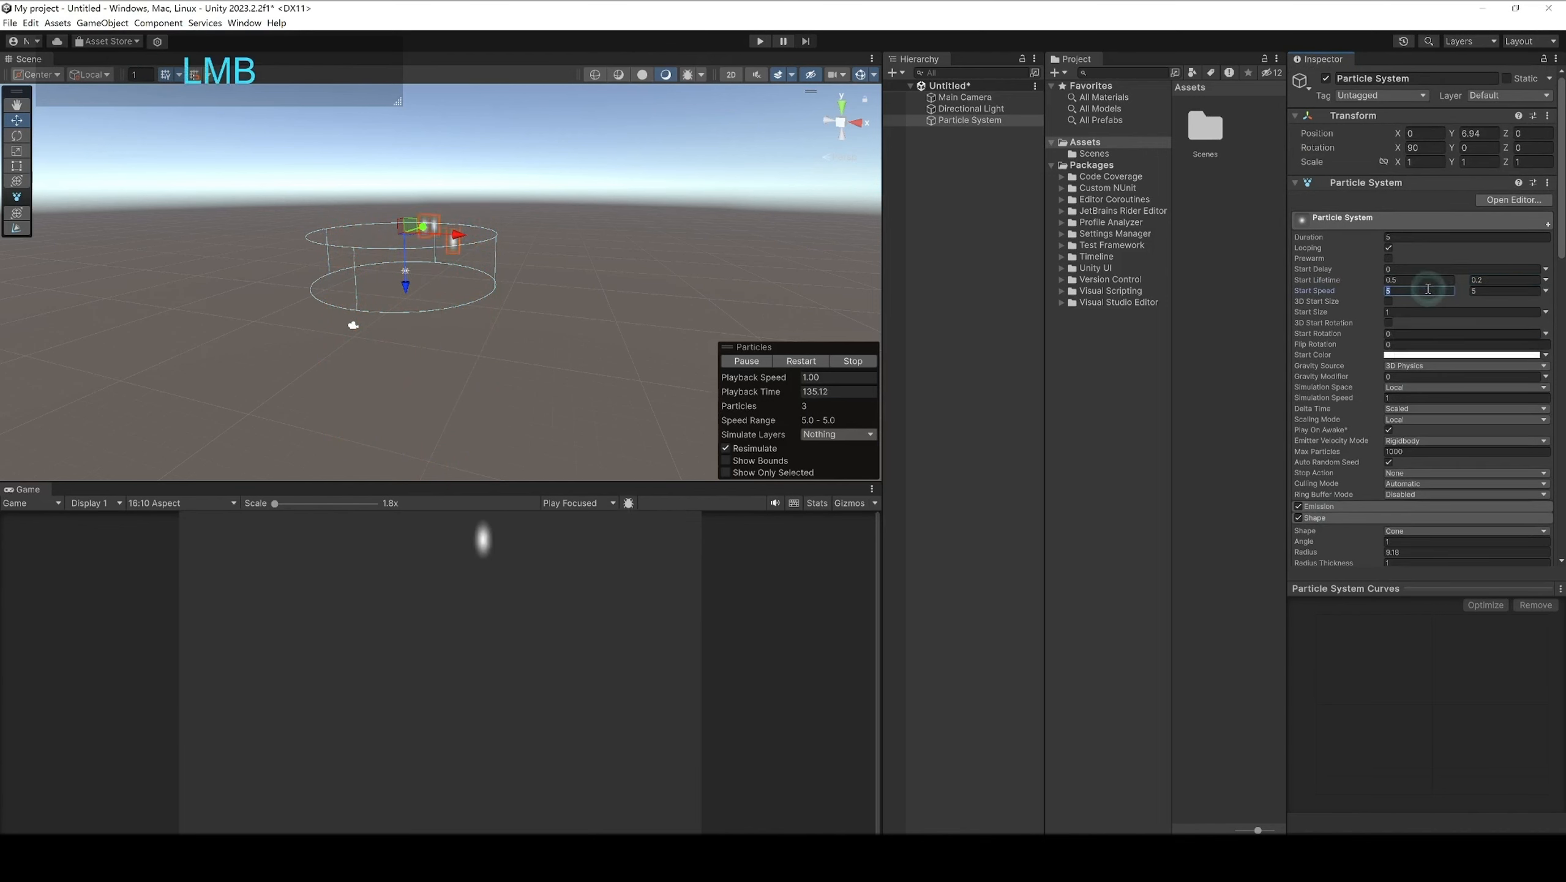
pyautogui.click(1488, 289)
pyautogui.write('100')
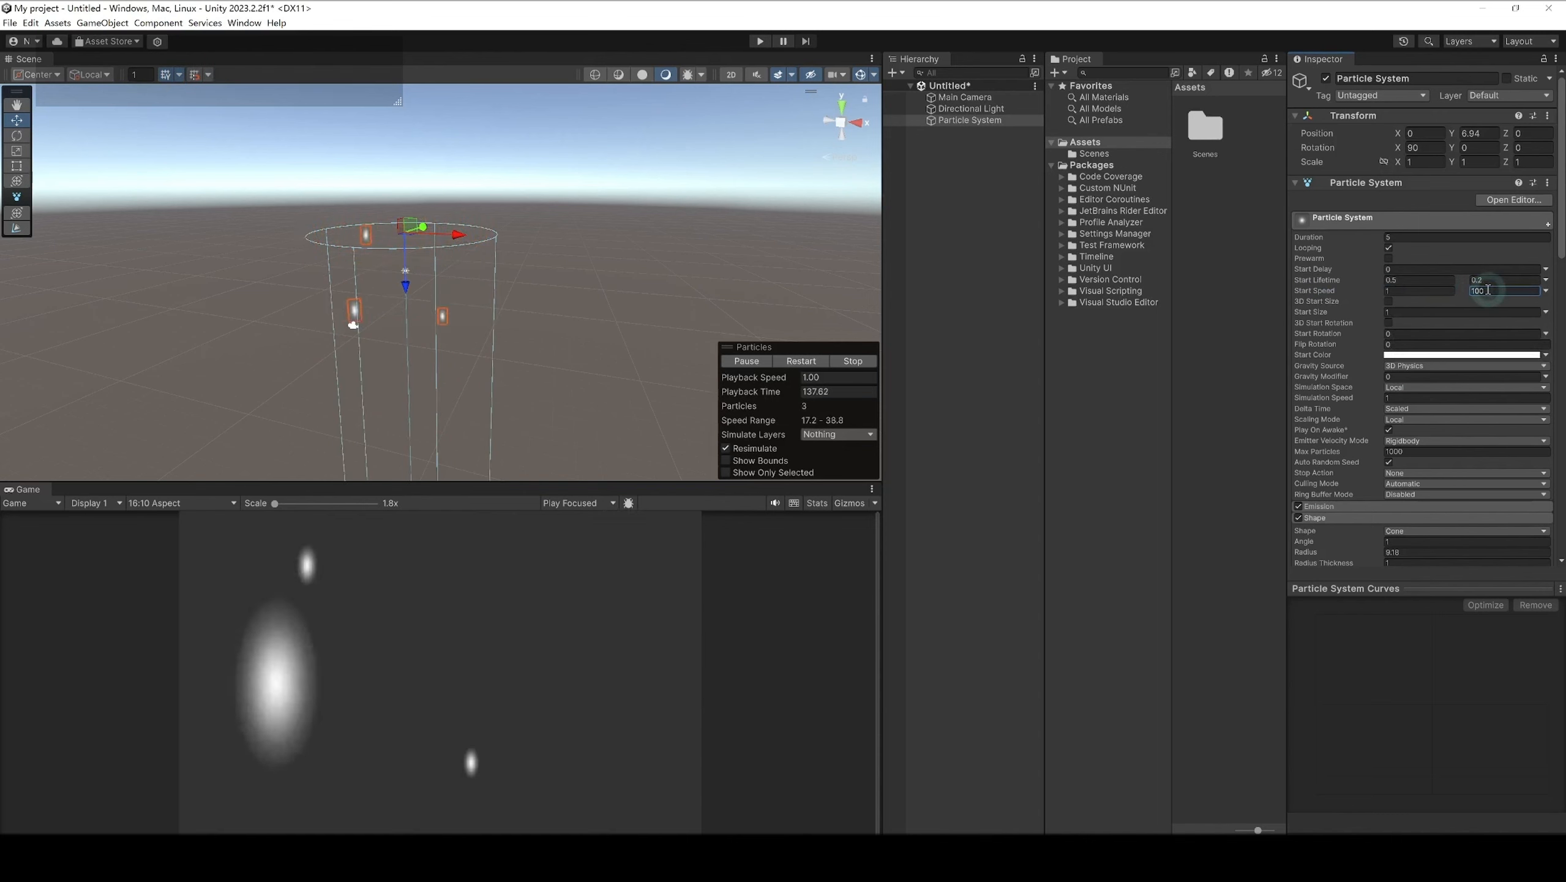
# Step: Set the particles' Start Size to 0.1 and the emission Rate over Time to 250
pyautogui.click(1470, 310)
pyautogui.write('0.1')
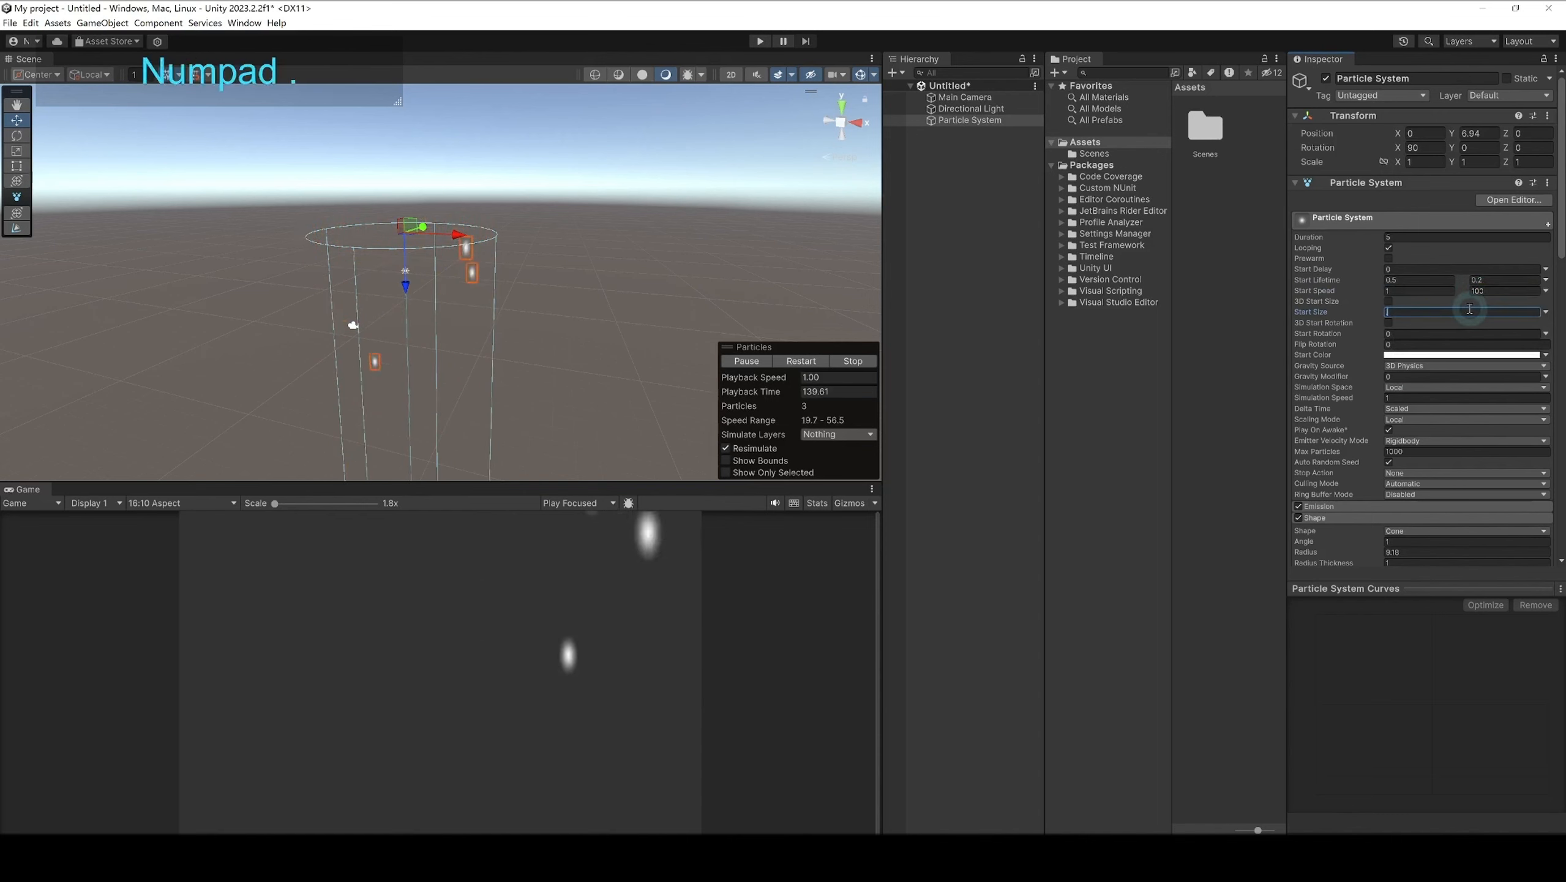
pyautogui.click(1405, 506)
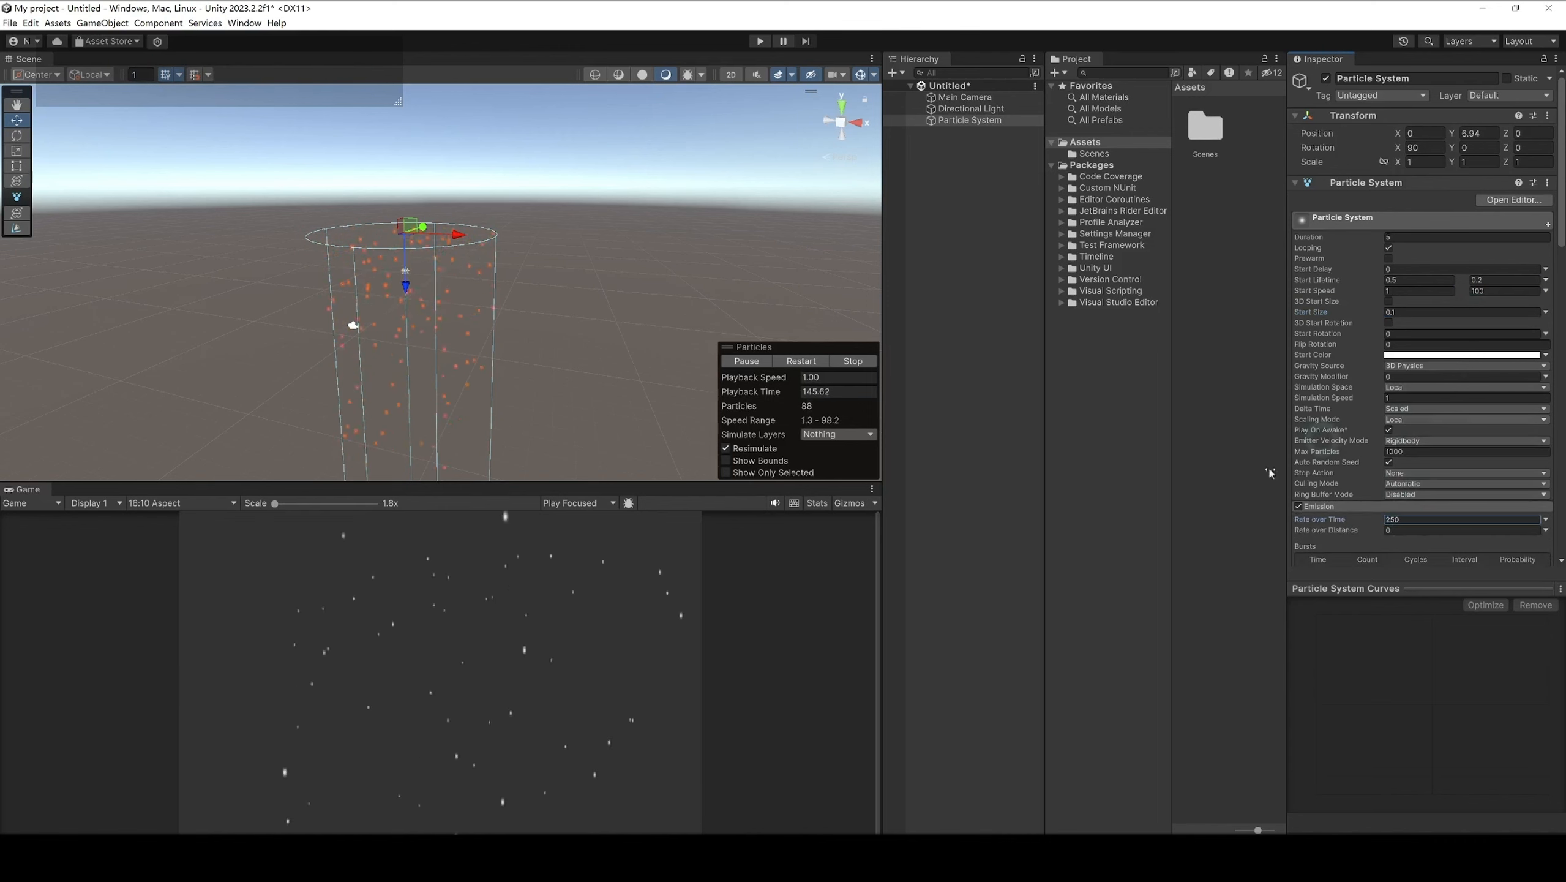
# Step: Set the renderer's Speed Scale to -0.09 to stretch the particles into streaks
pyautogui.scroll(-3, 1360, 505)
pyautogui.scroll(-2, 1361, 505)
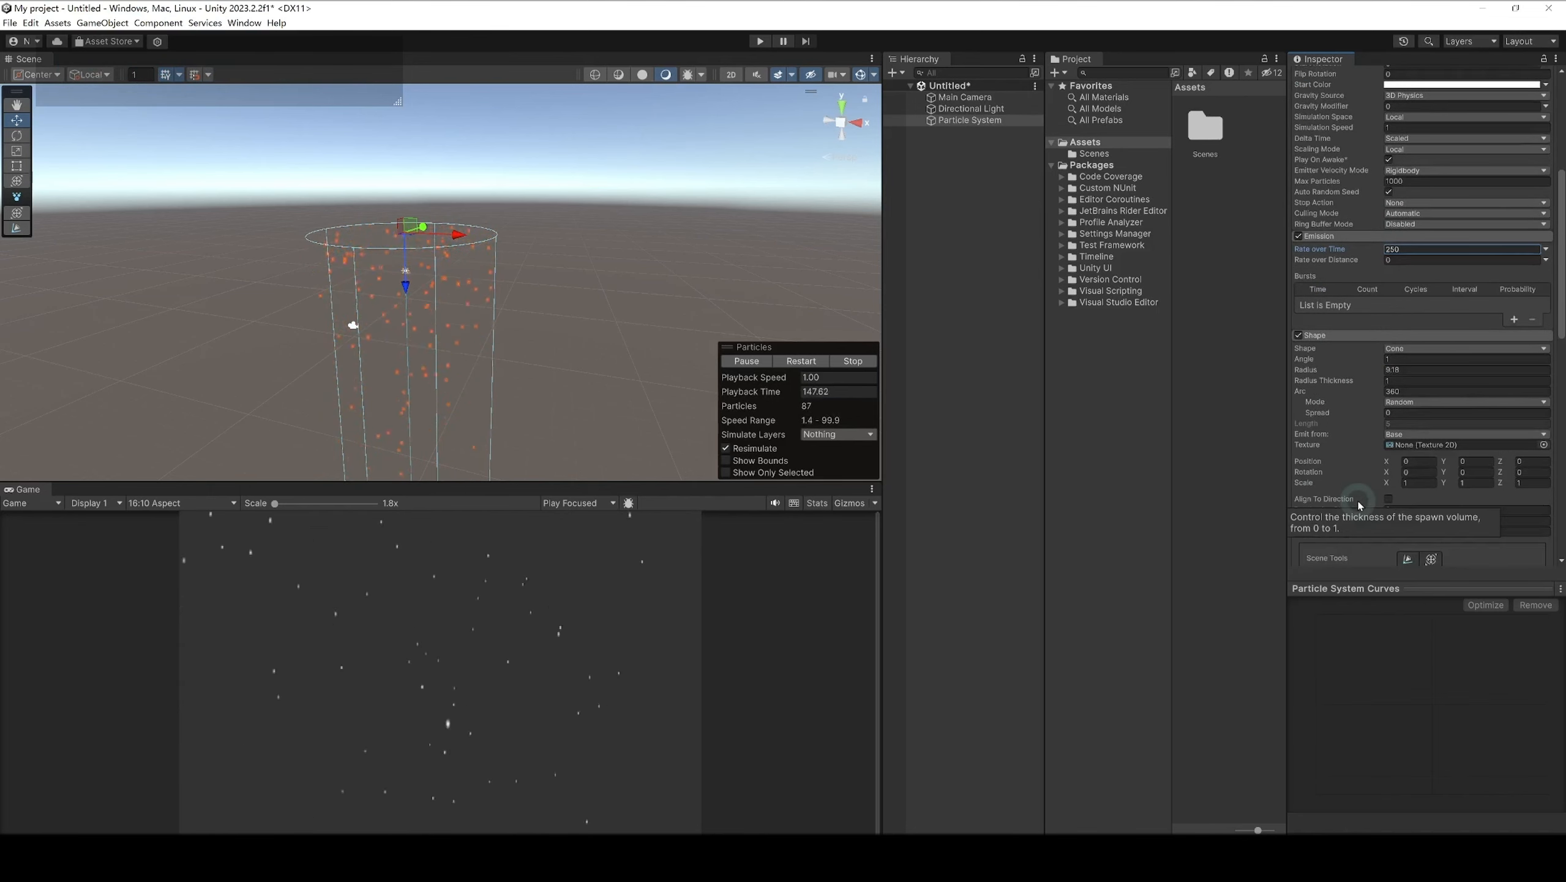
pyautogui.scroll(-5, 1361, 505)
pyautogui.click(1400, 503)
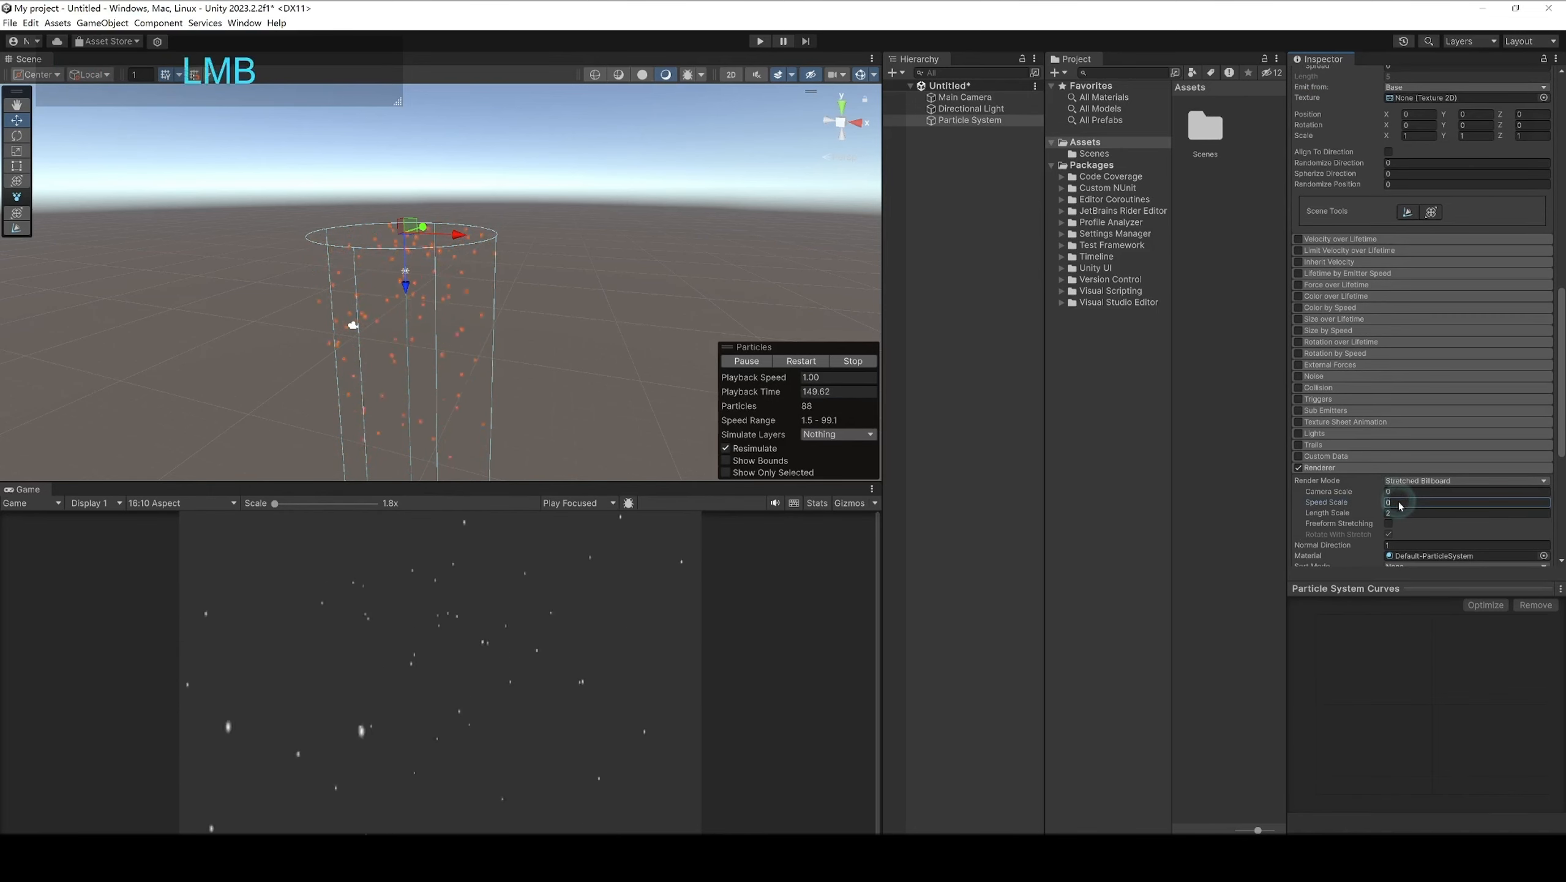
pyautogui.write('-0.9')
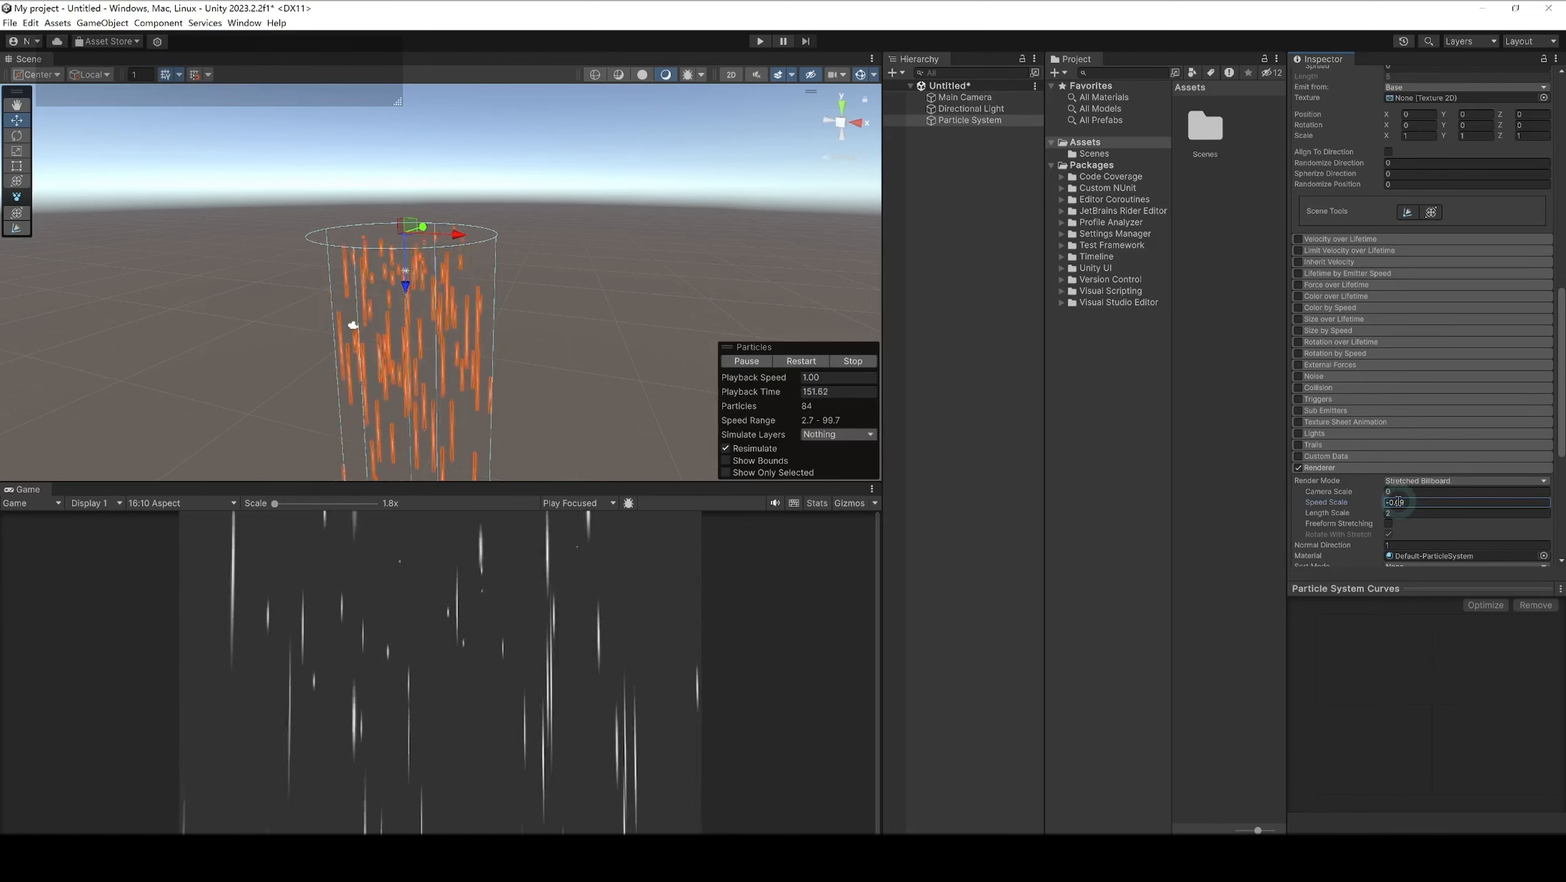
# Step: Change the particles' Start Color to a mid grey, hexadecimal 666666
pyautogui.scroll(5, 1334, 473)
pyautogui.scroll(5, 1333, 470)
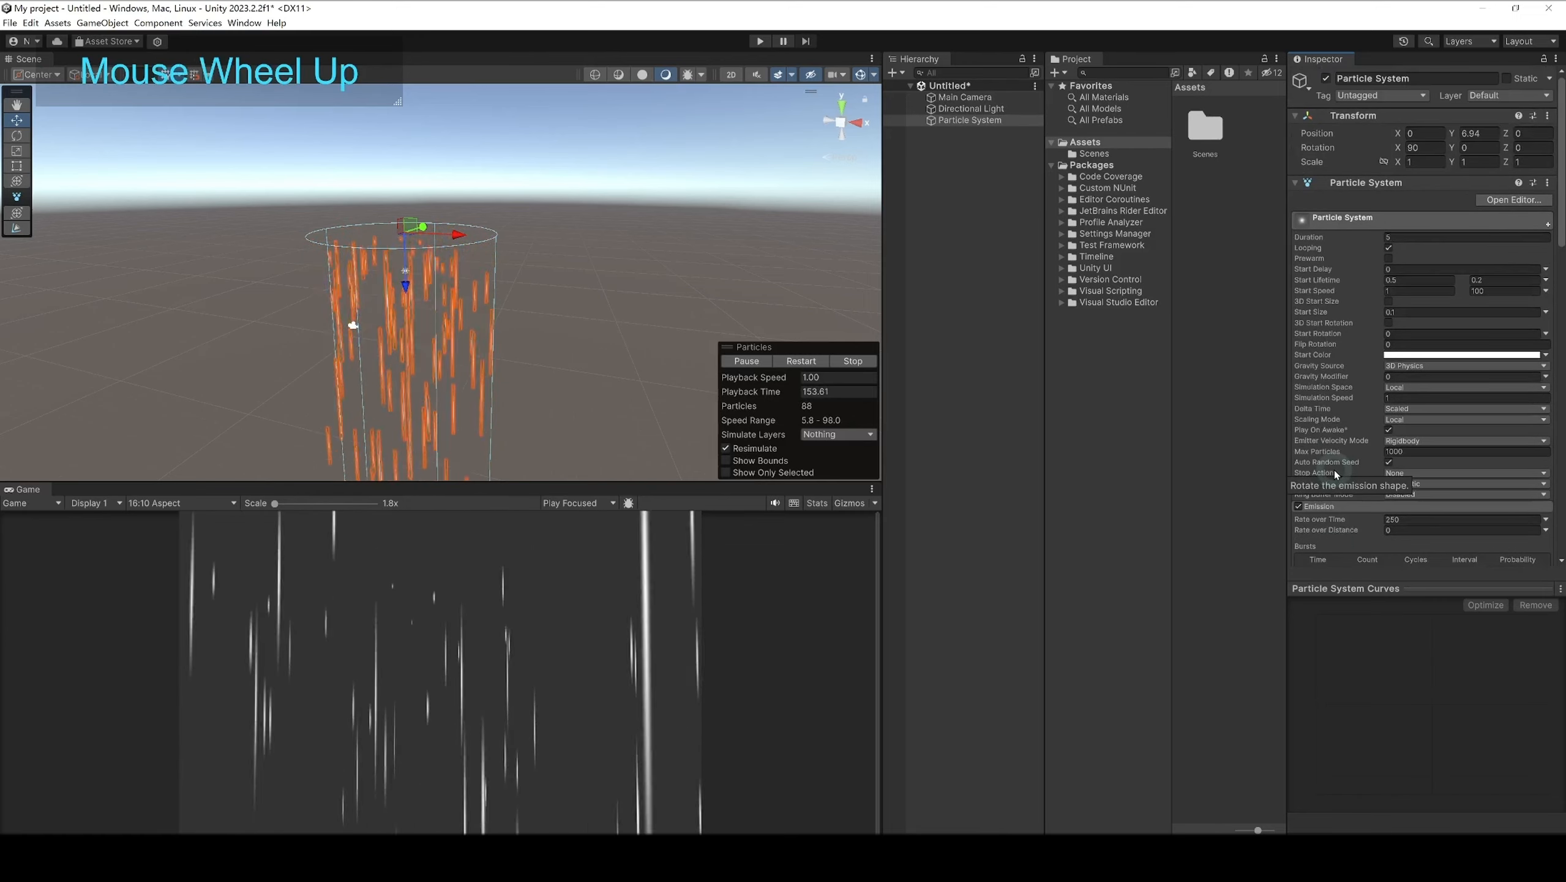
pyautogui.click(1419, 355)
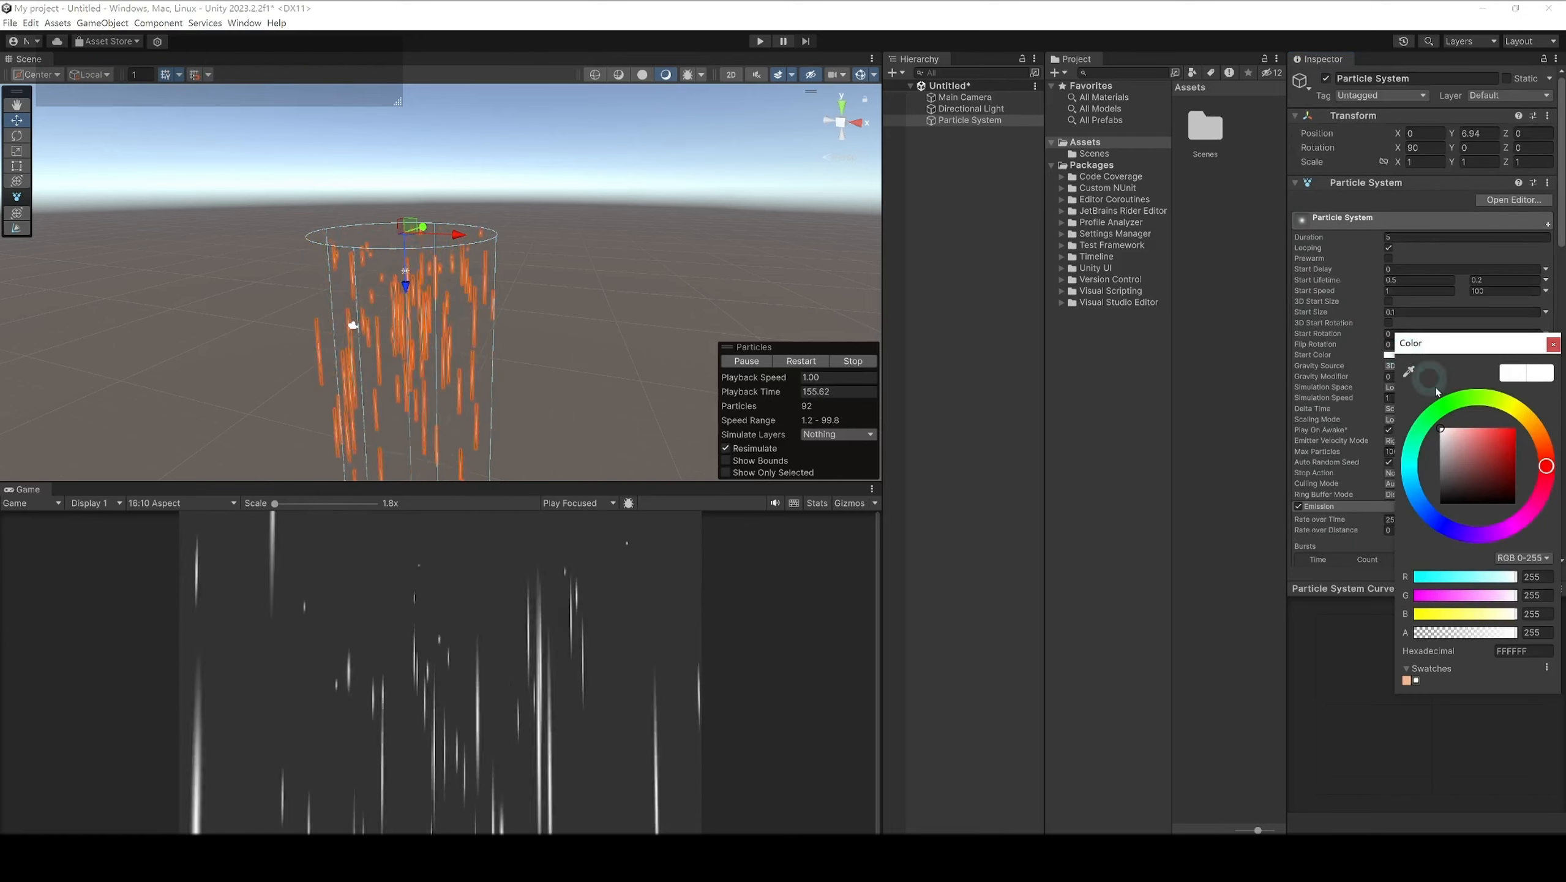
pyautogui.moveTo(1451, 493); pyautogui.dragTo(1420, 471)
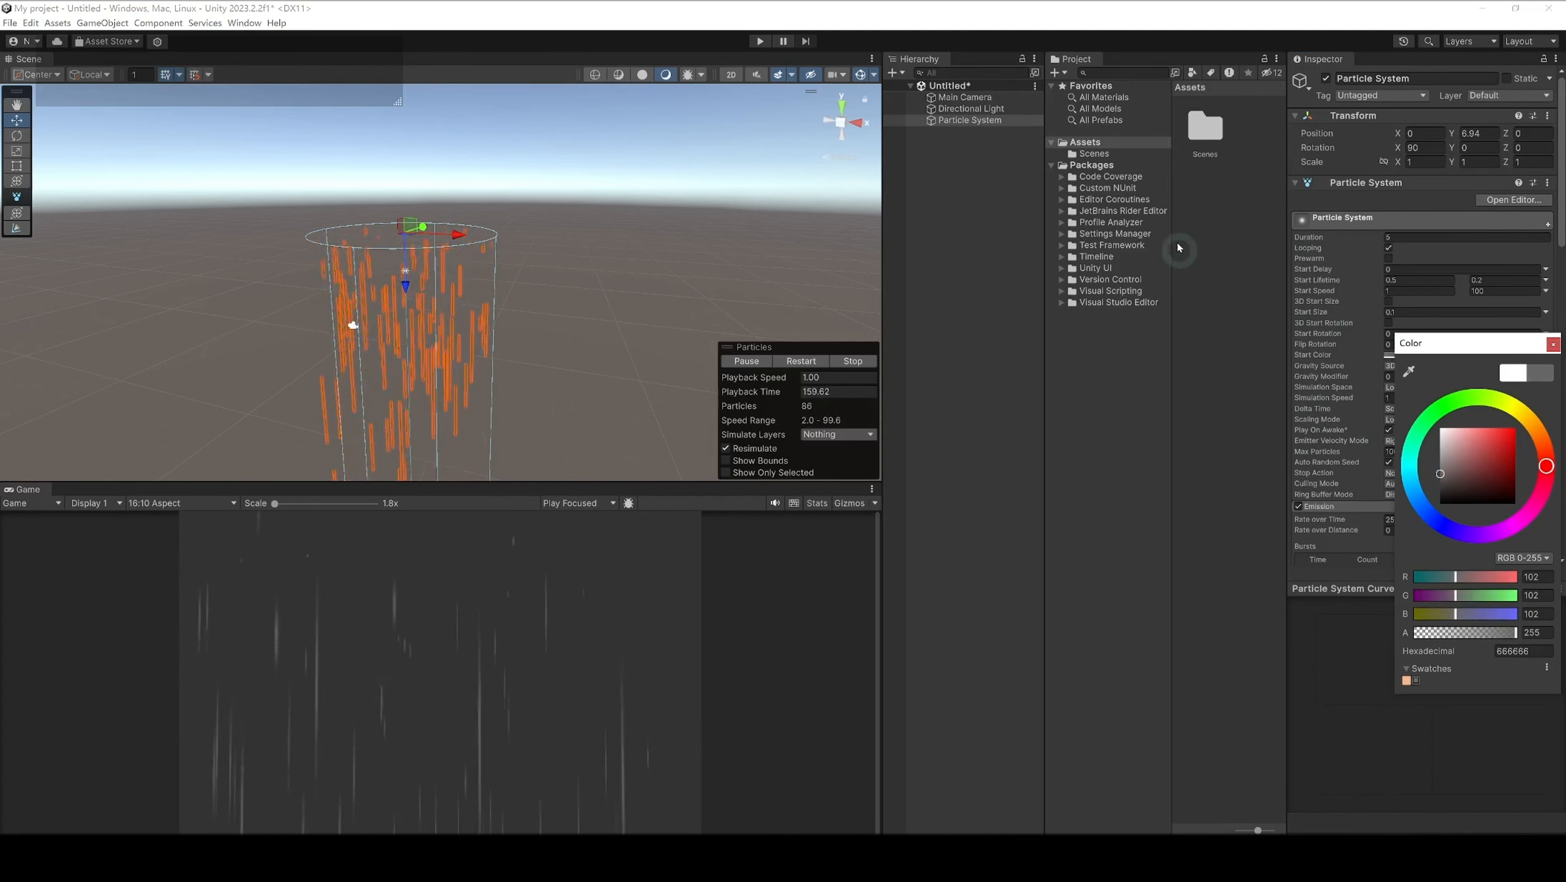
# Step: Create a material named Rain in the Assets folder and assign it to the Particle System
pyautogui.rightClick(1233, 221)
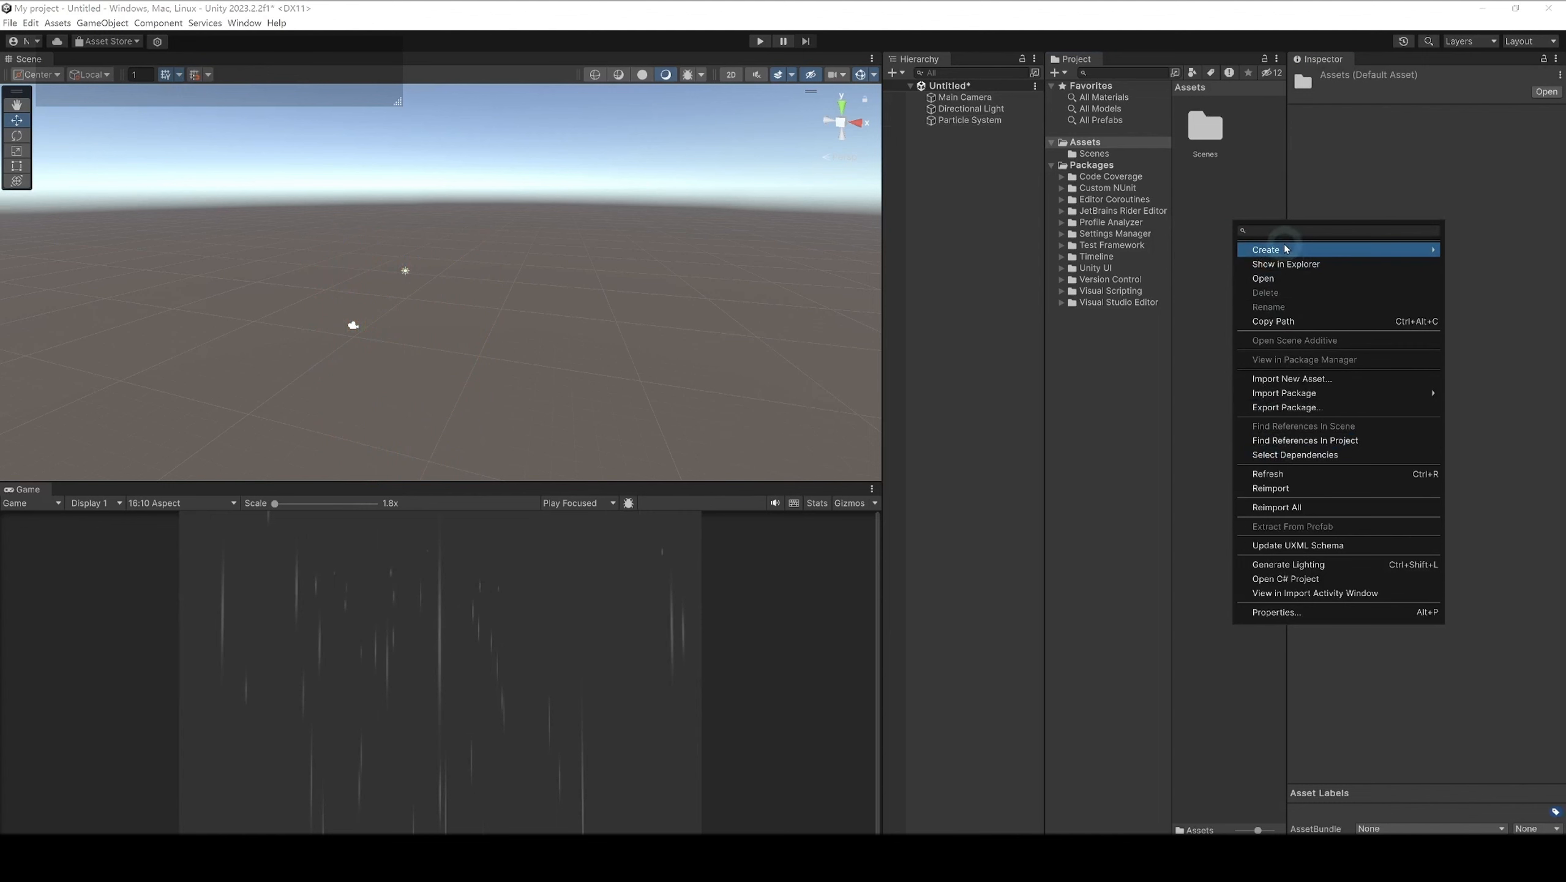
pyautogui.moveTo(1271, 249)
pyautogui.click(1154, 560)
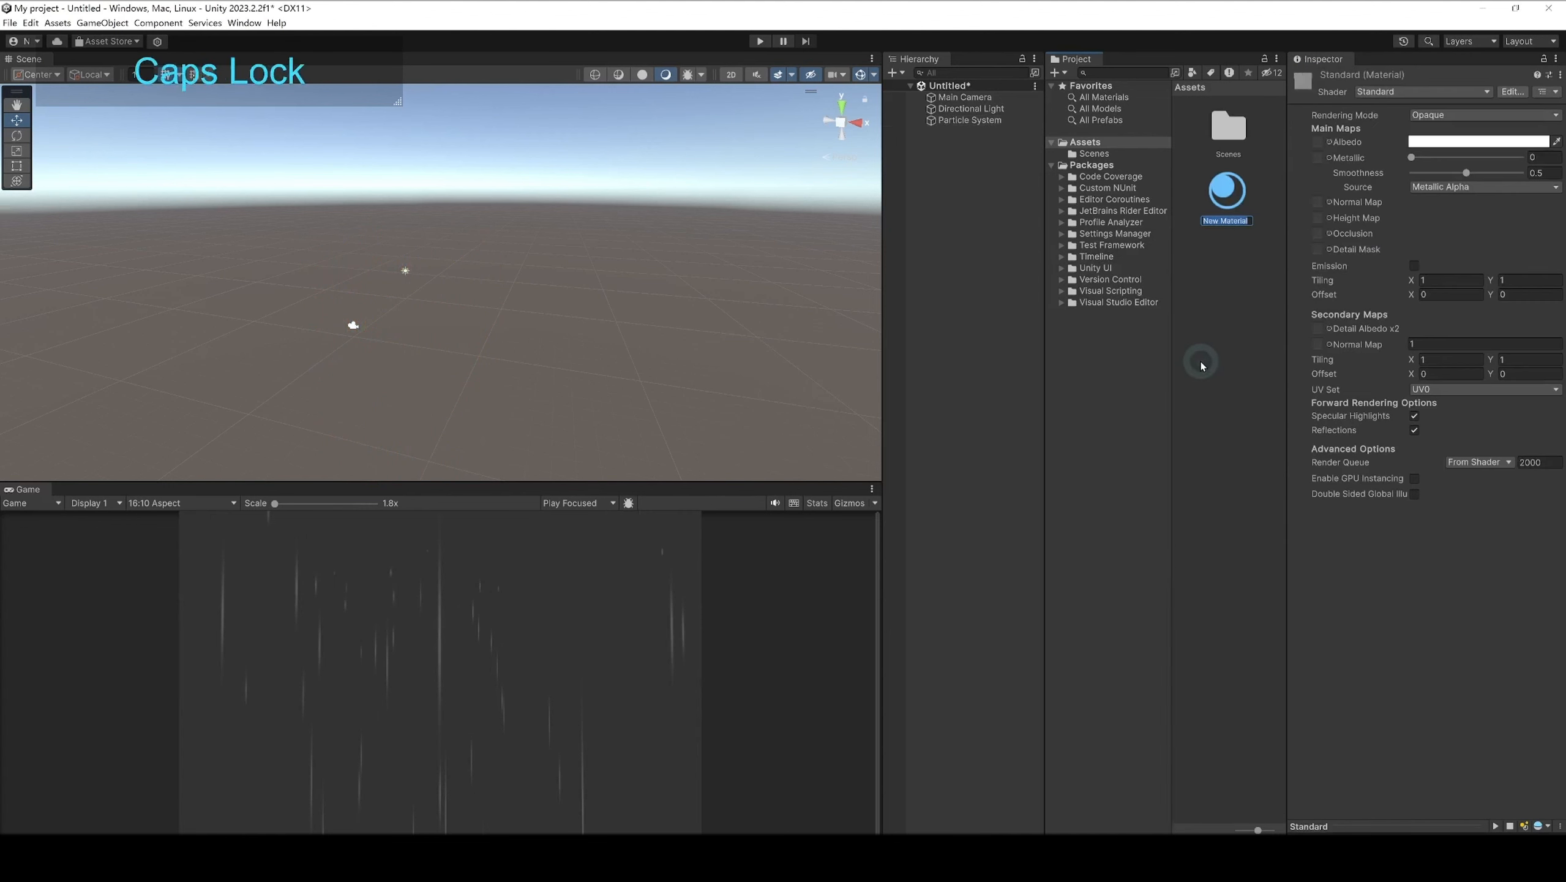
pyautogui.write('Rain')
pyautogui.press('Return')
pyautogui.moveTo(1233, 201); pyautogui.dragTo(1115, 179)
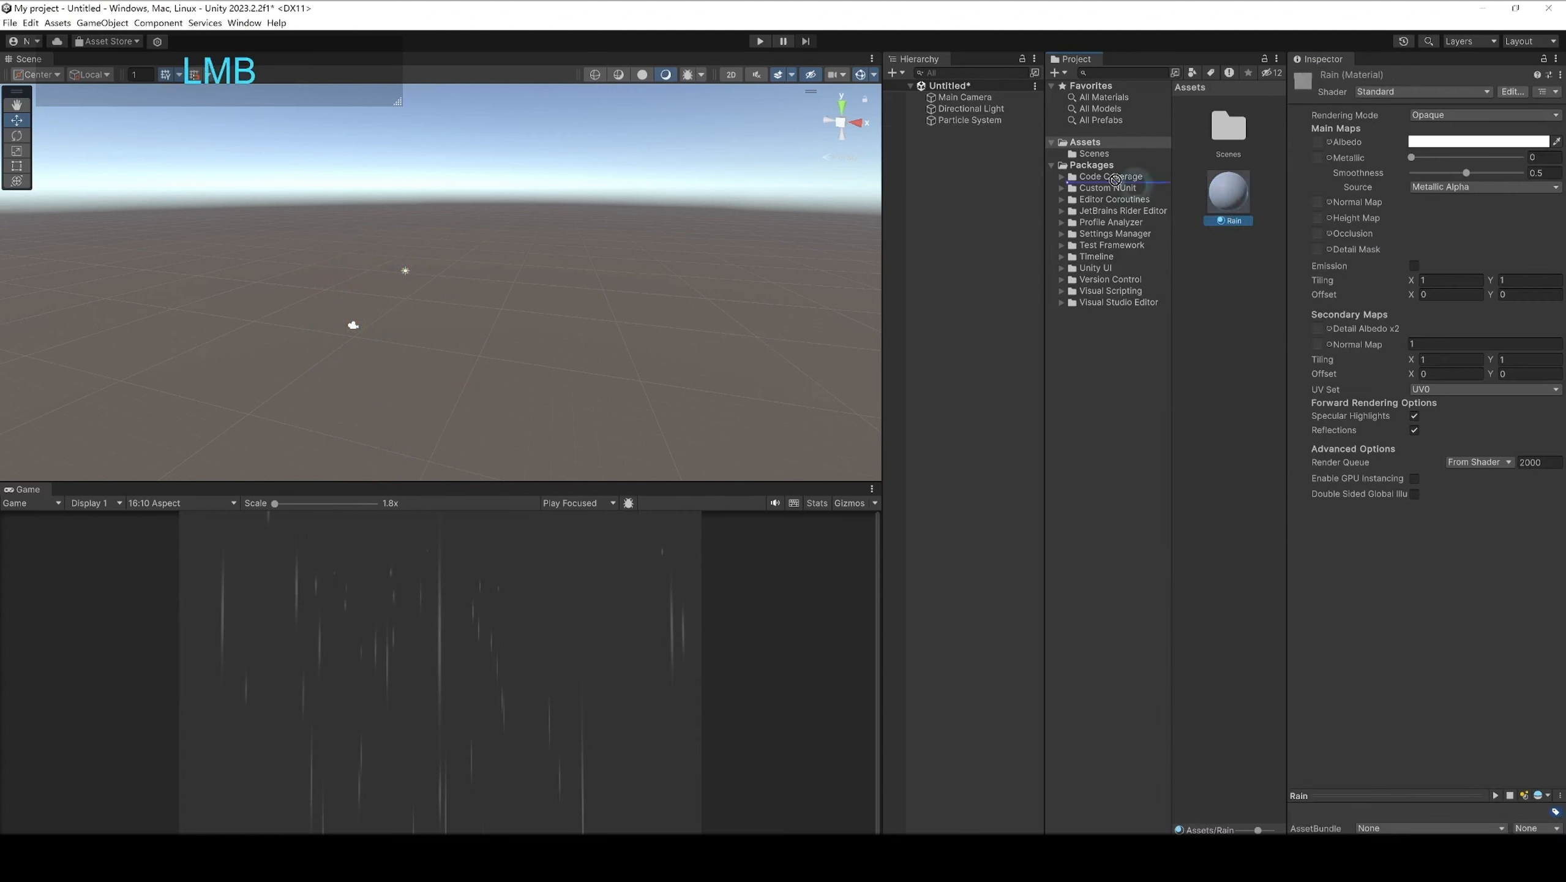
pyautogui.moveTo(991, 127); pyautogui.dragTo(981, 122)
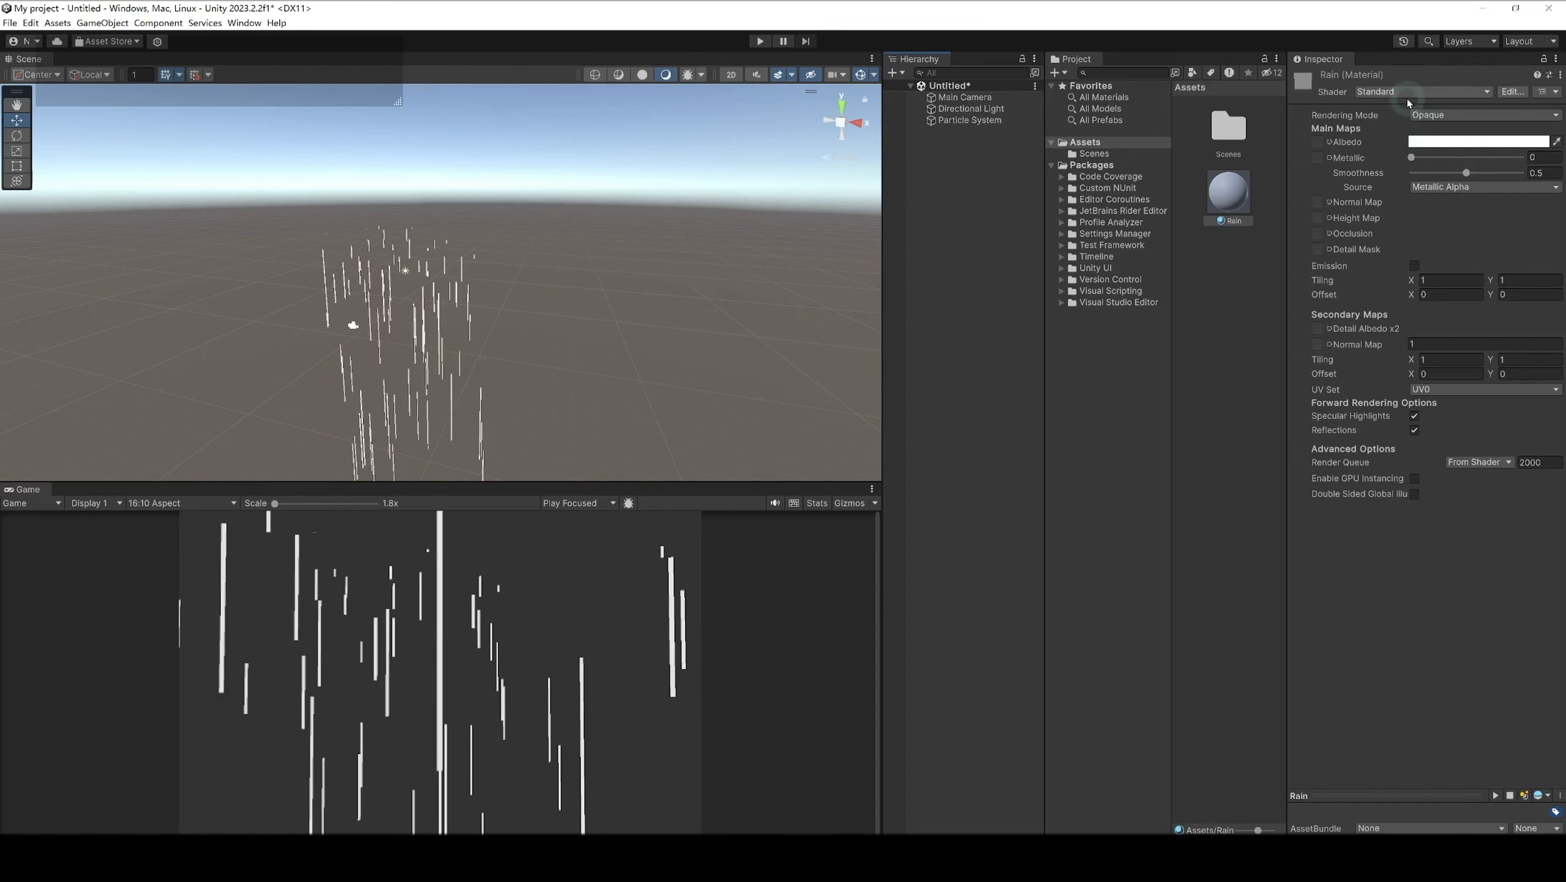
# Step: Switch the Rain material's shader to FX/Flare and assign a soft round glow as its particle texture
pyautogui.click(1406, 93)
pyautogui.click(1397, 137)
pyautogui.click(1394, 141)
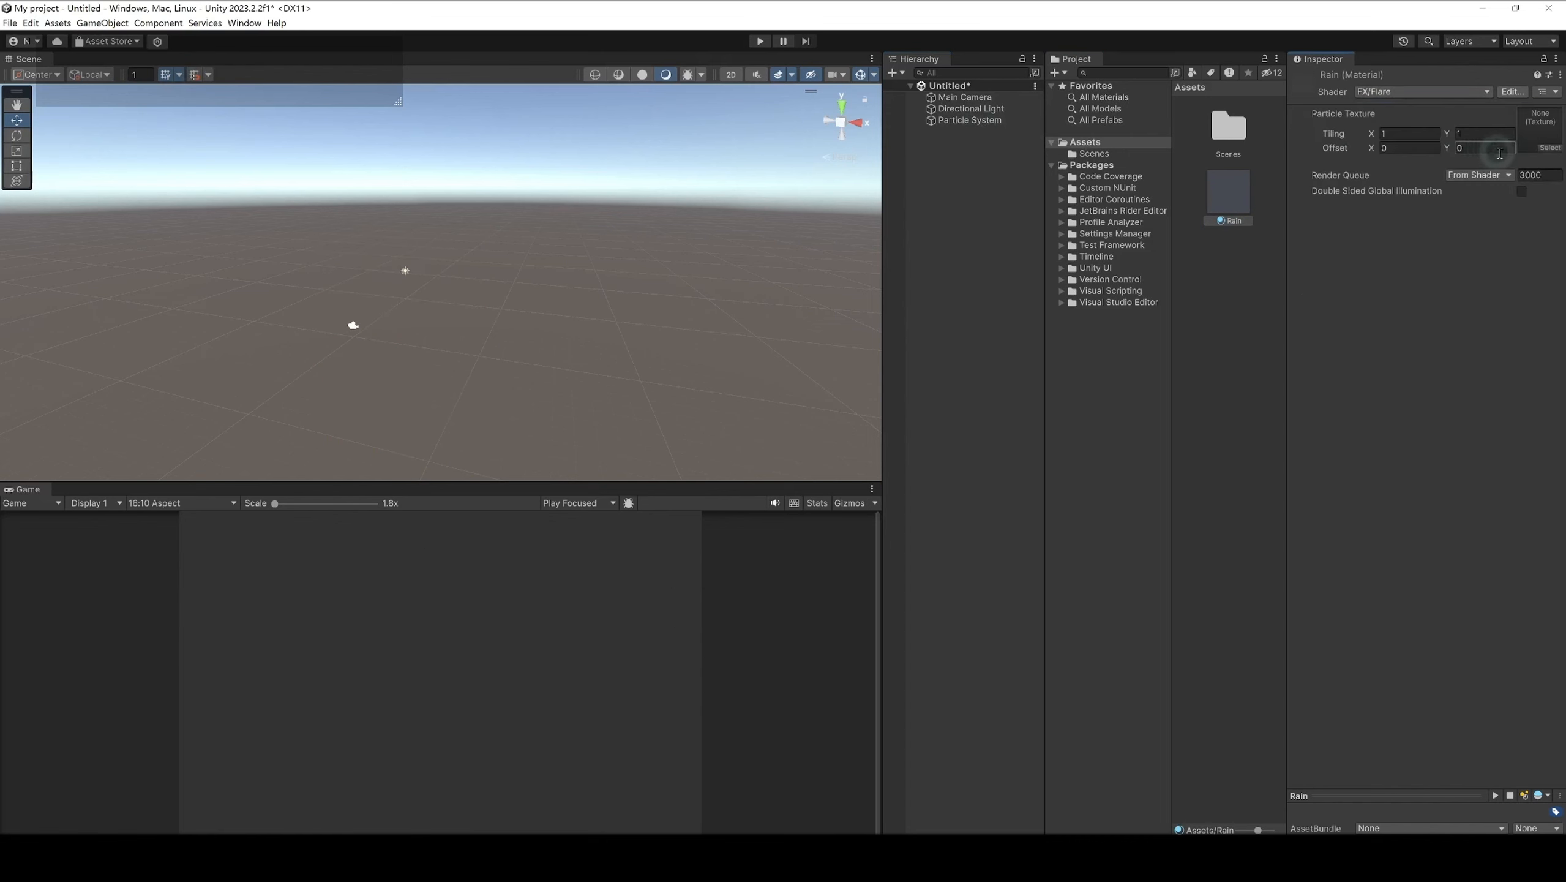
pyautogui.click(1550, 148)
pyautogui.doubleClick(1097, 208)
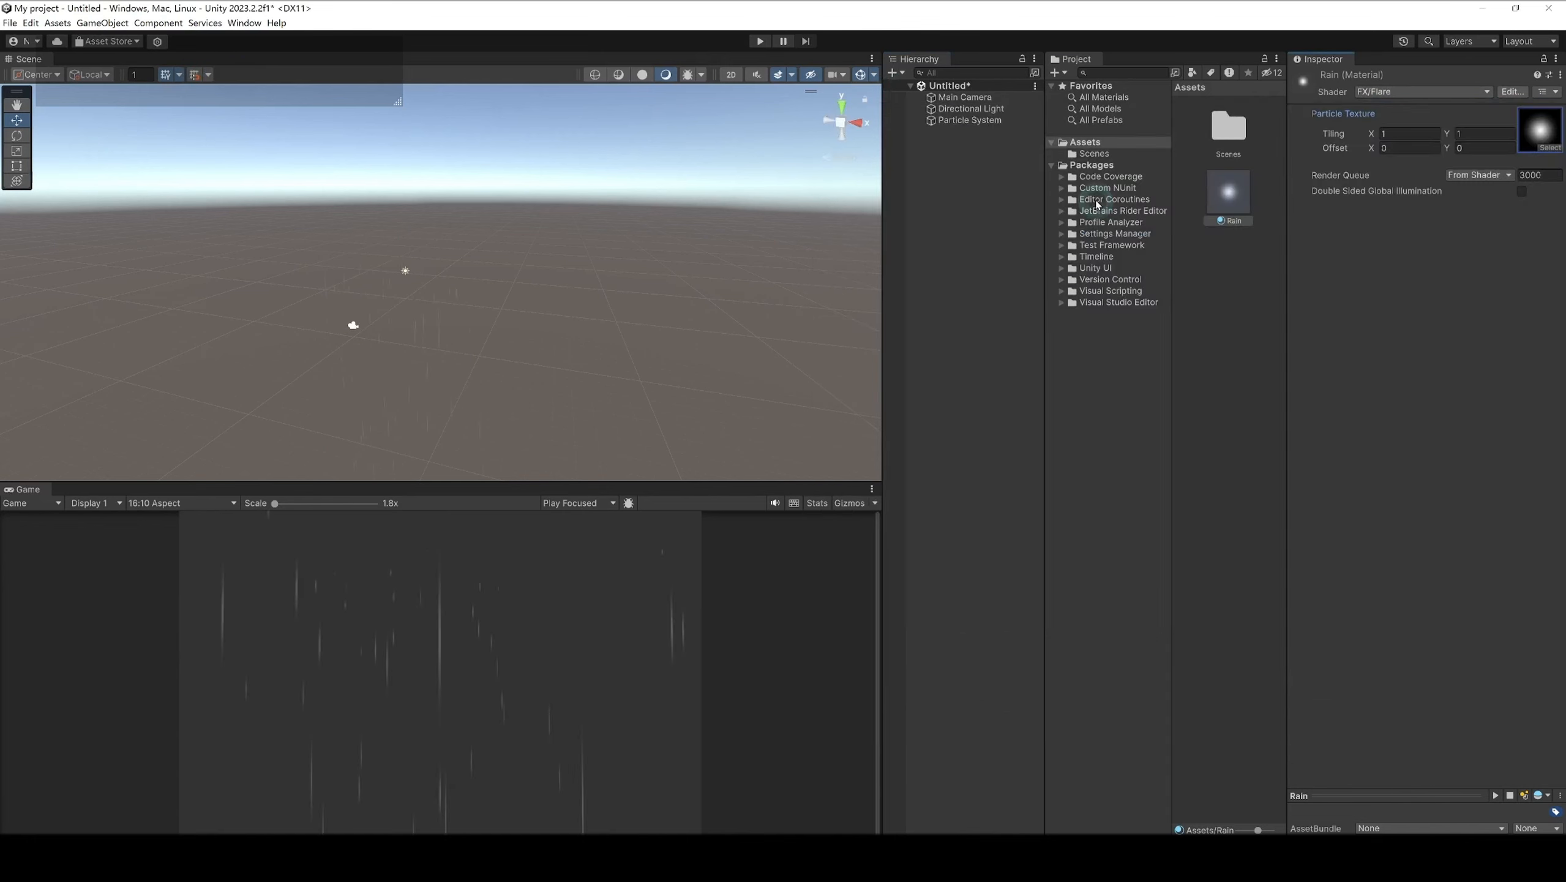
# Step: Examine the rain streaks in the scene with the particle playback restarted, and review the particle system's Renderer settings
pyautogui.click(995, 125)
pyautogui.keyDown('alt'); pyautogui.moveTo(611, 265); pyautogui.dragTo(640, 301); pyautogui.keyUp('alt')
pyautogui.click(955, 196)
pyautogui.keyDown('alt'); pyautogui.moveTo(640, 301); pyautogui.dragTo(650, 297, button='right'); pyautogui.keyUp('alt')
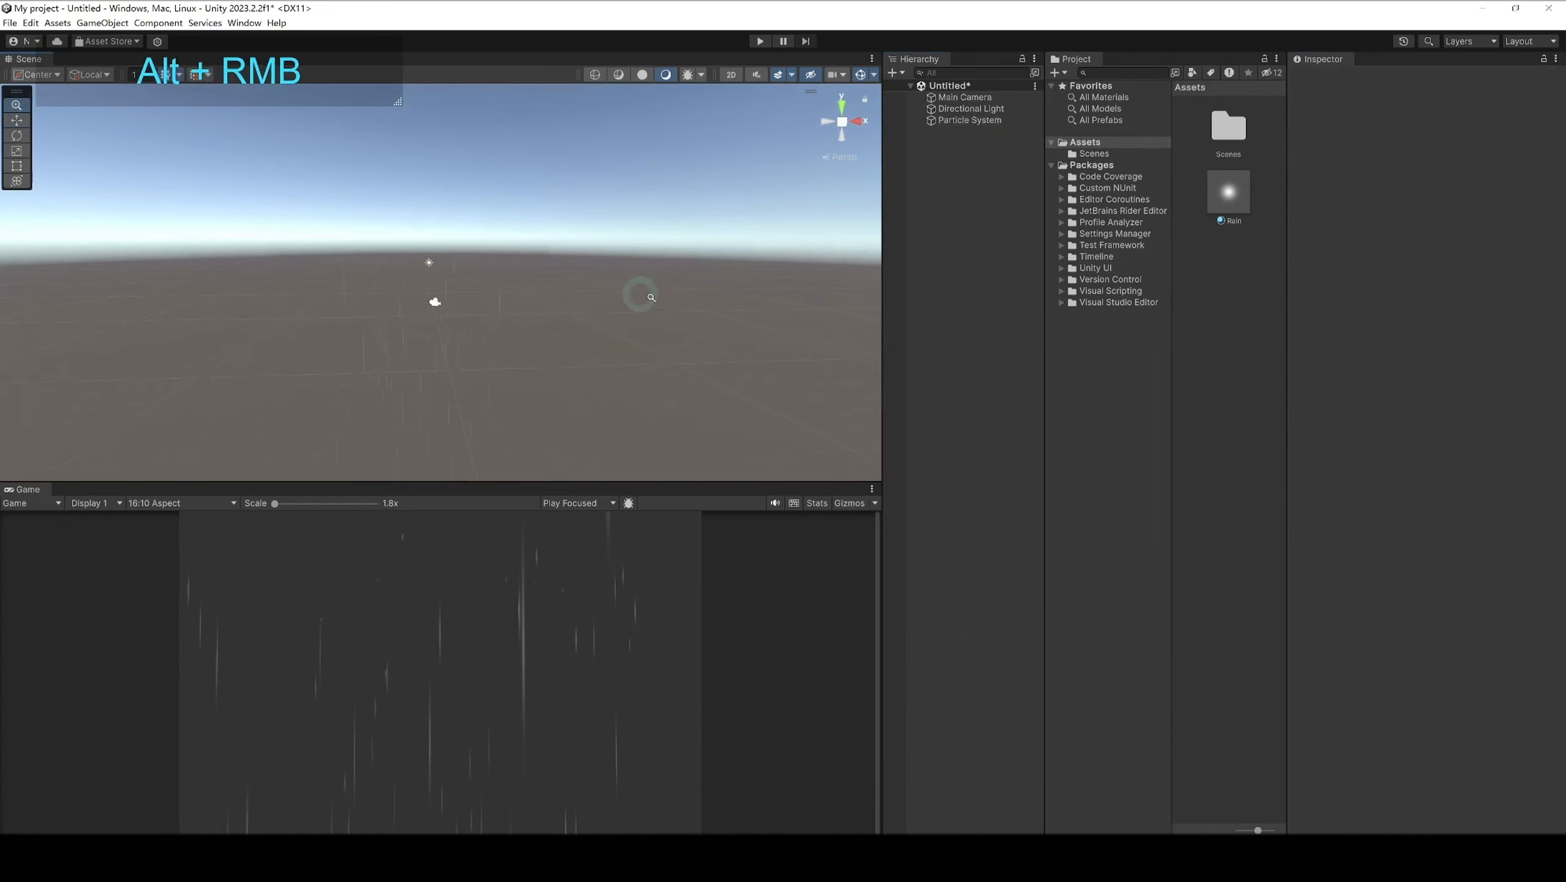
pyautogui.keyDown('alt'); pyautogui.moveTo(760, 338); pyautogui.dragTo(964, 182); pyautogui.keyUp('alt')
pyautogui.click(963, 121)
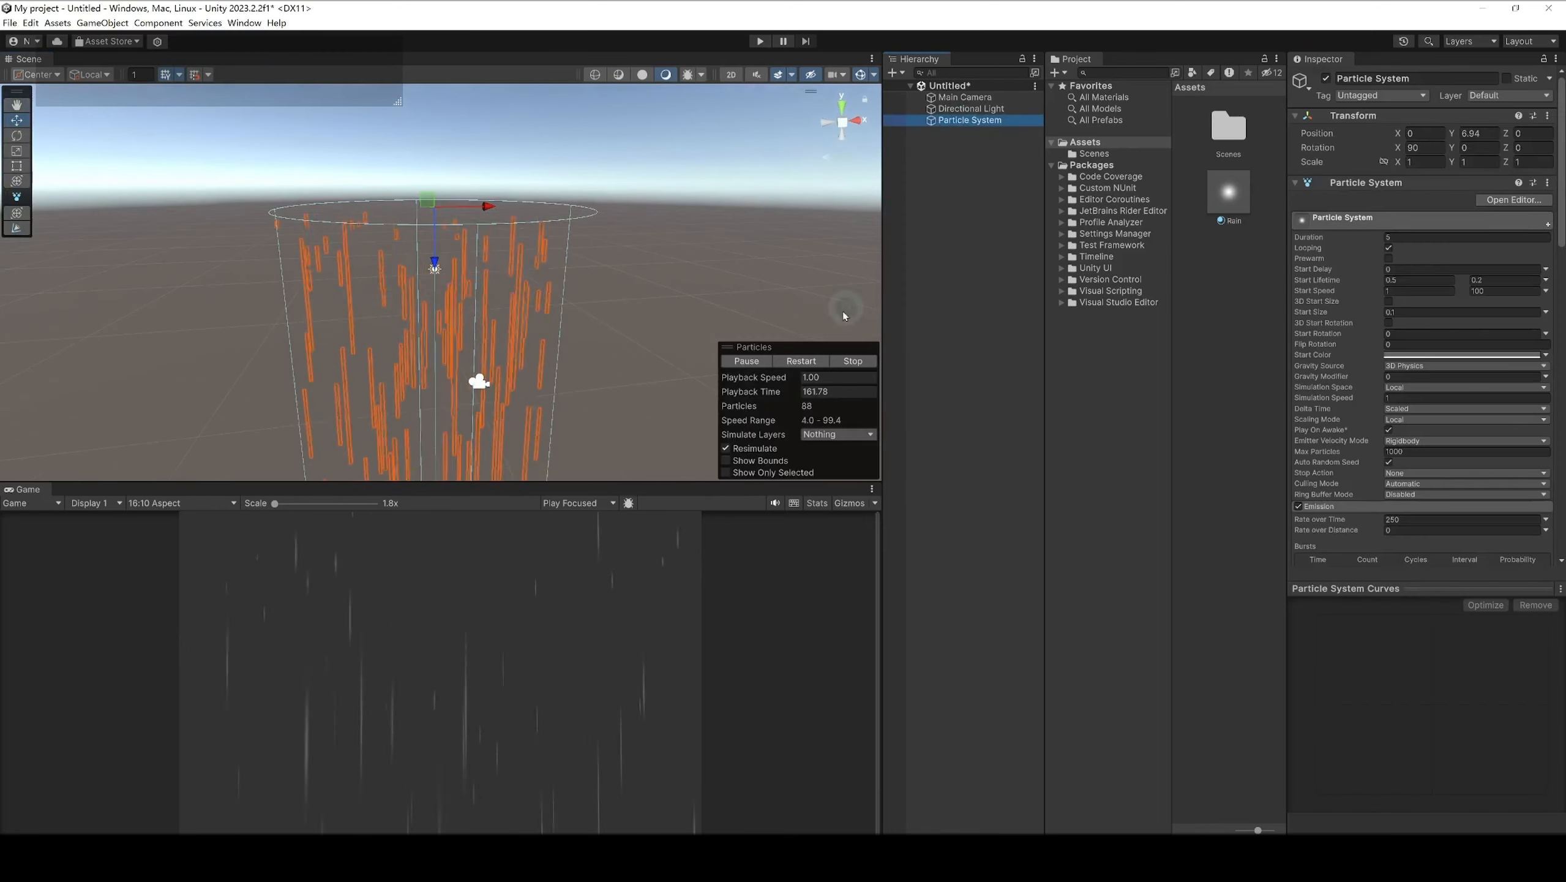
pyautogui.click(818, 365)
pyautogui.scroll(-10, 1379, 455)
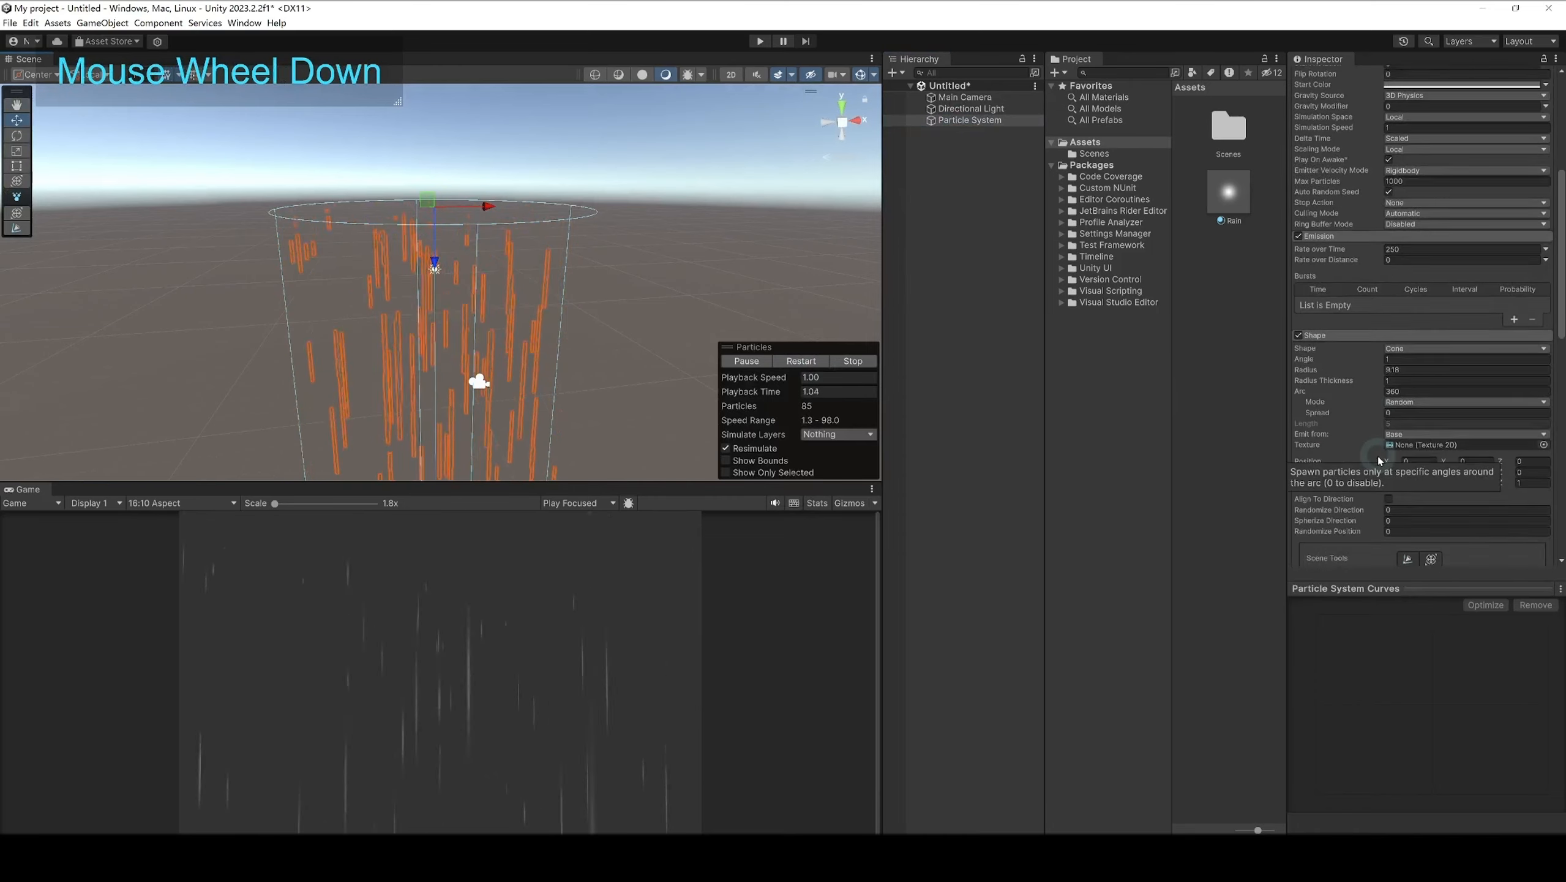
pyautogui.scroll(-3, 1378, 455)
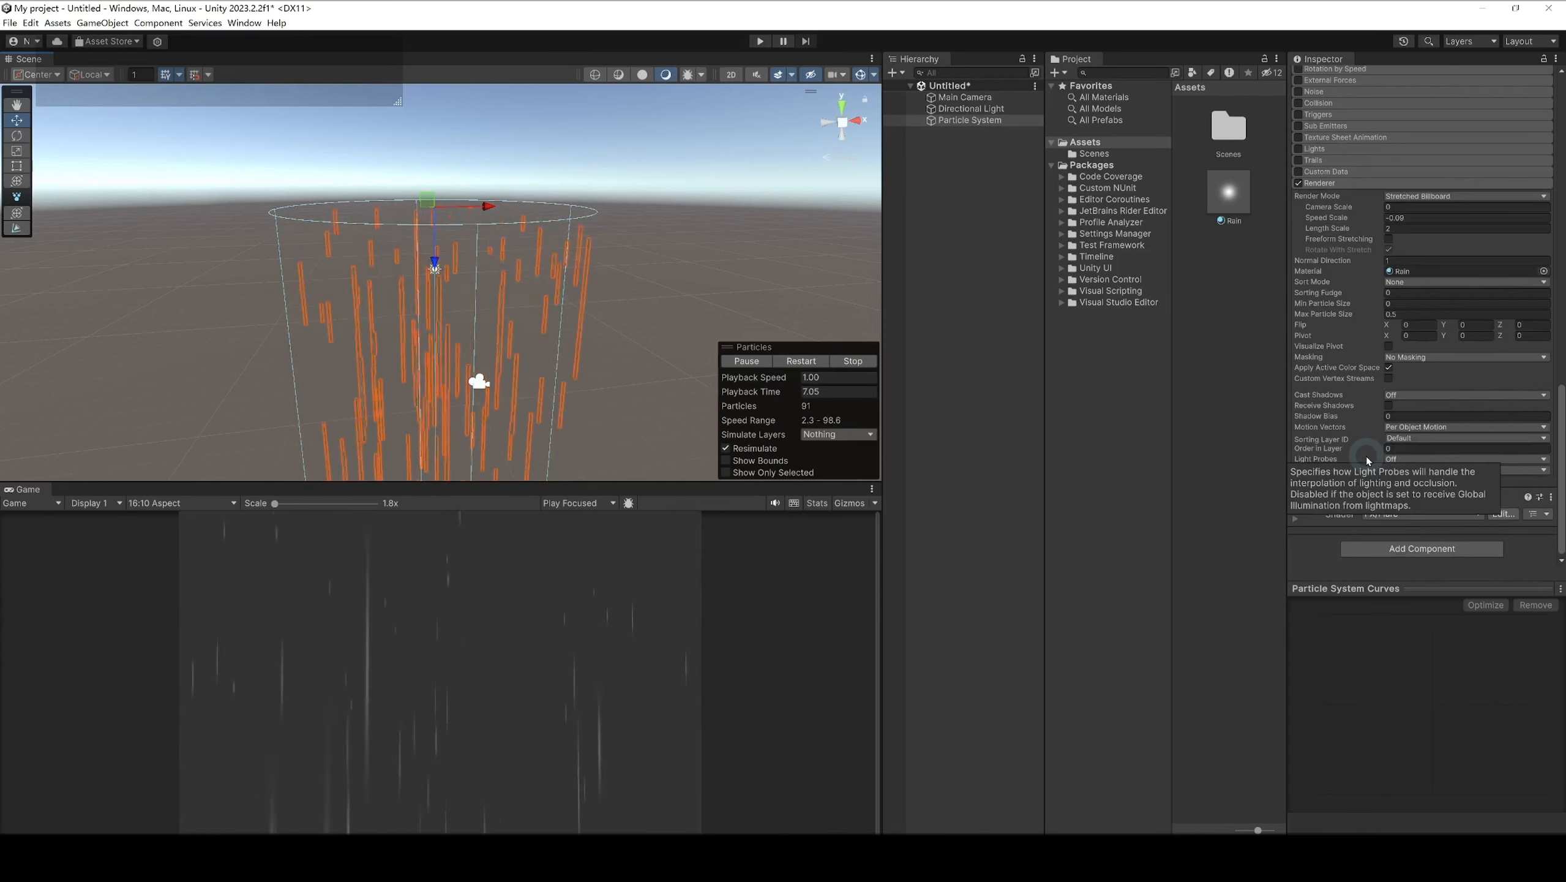
# Step: Rename the Particle System object in the hierarchy as Rain and frame it in the scene
pyautogui.click(967, 122)
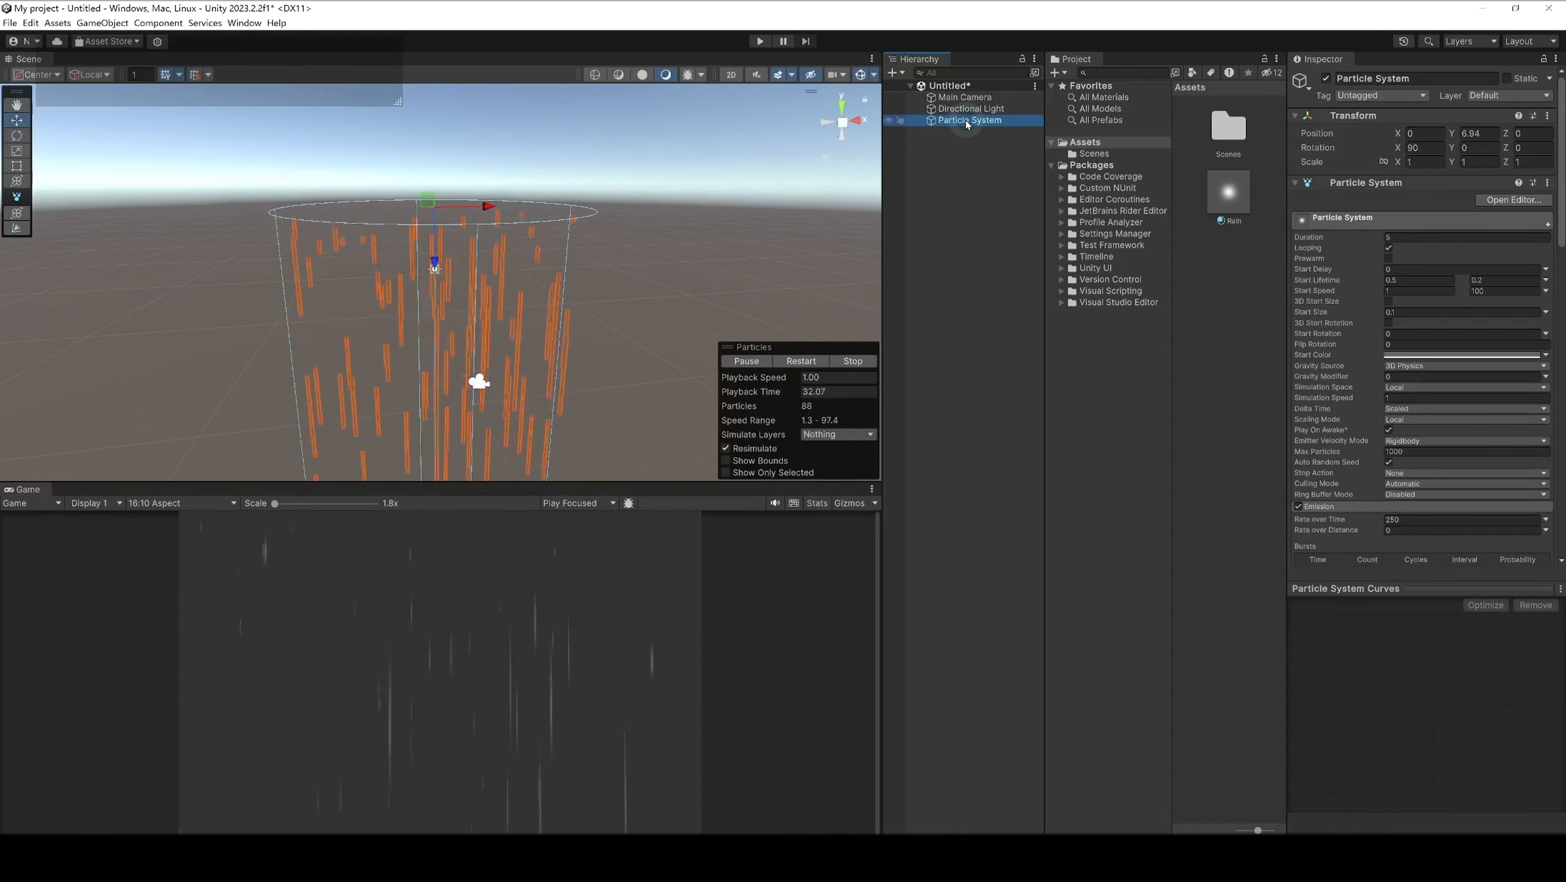
pyautogui.rightClick(965, 120)
pyautogui.press('F2')
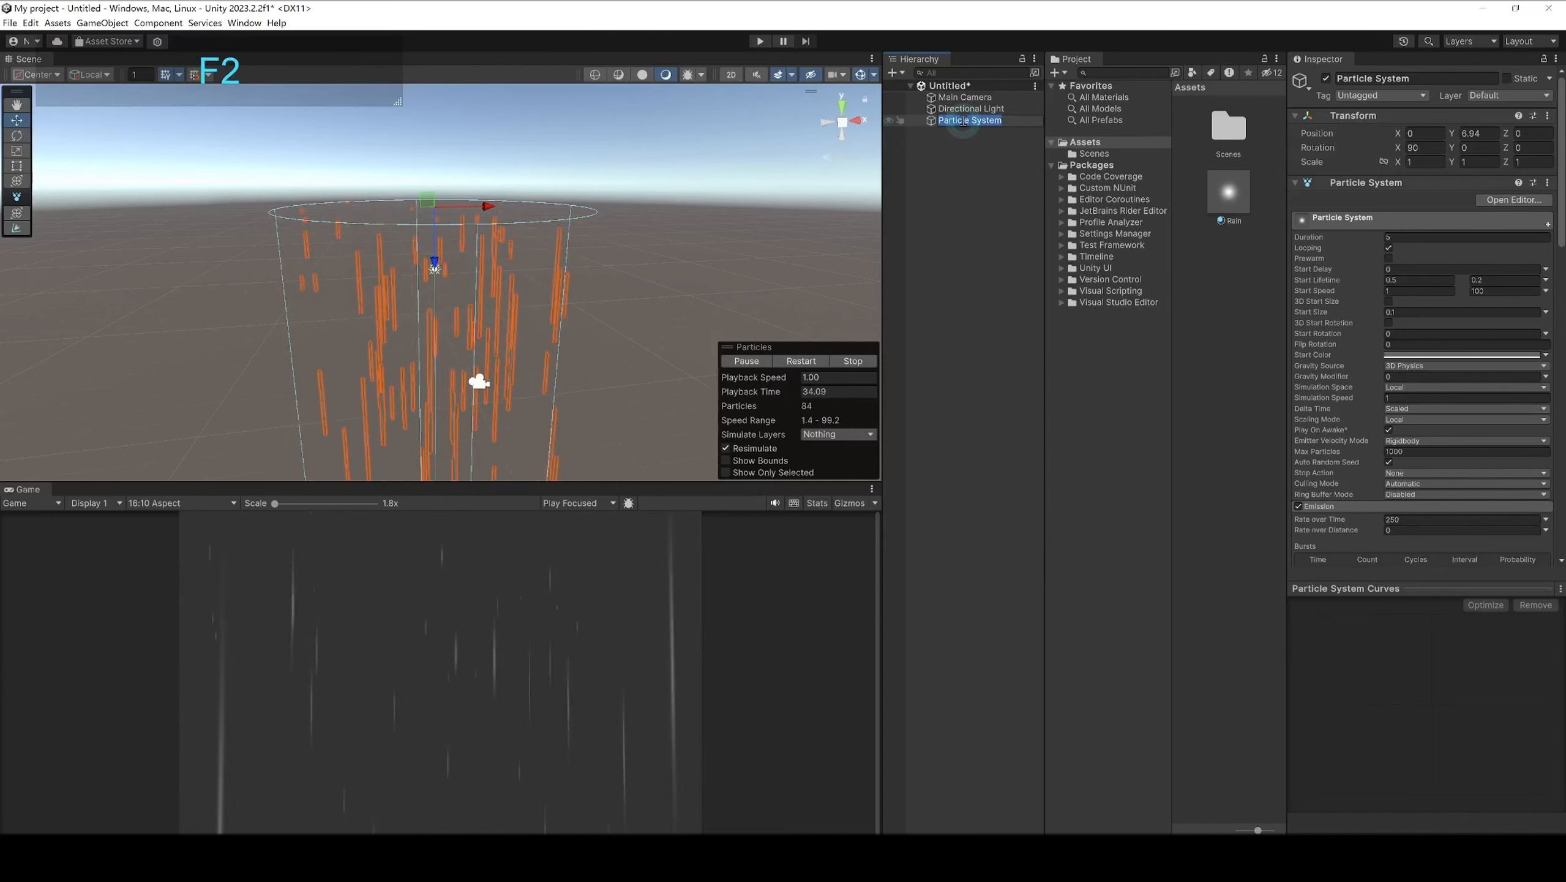
pyautogui.press('capslock')
pyautogui.write('Rain')
pyautogui.press('Return')
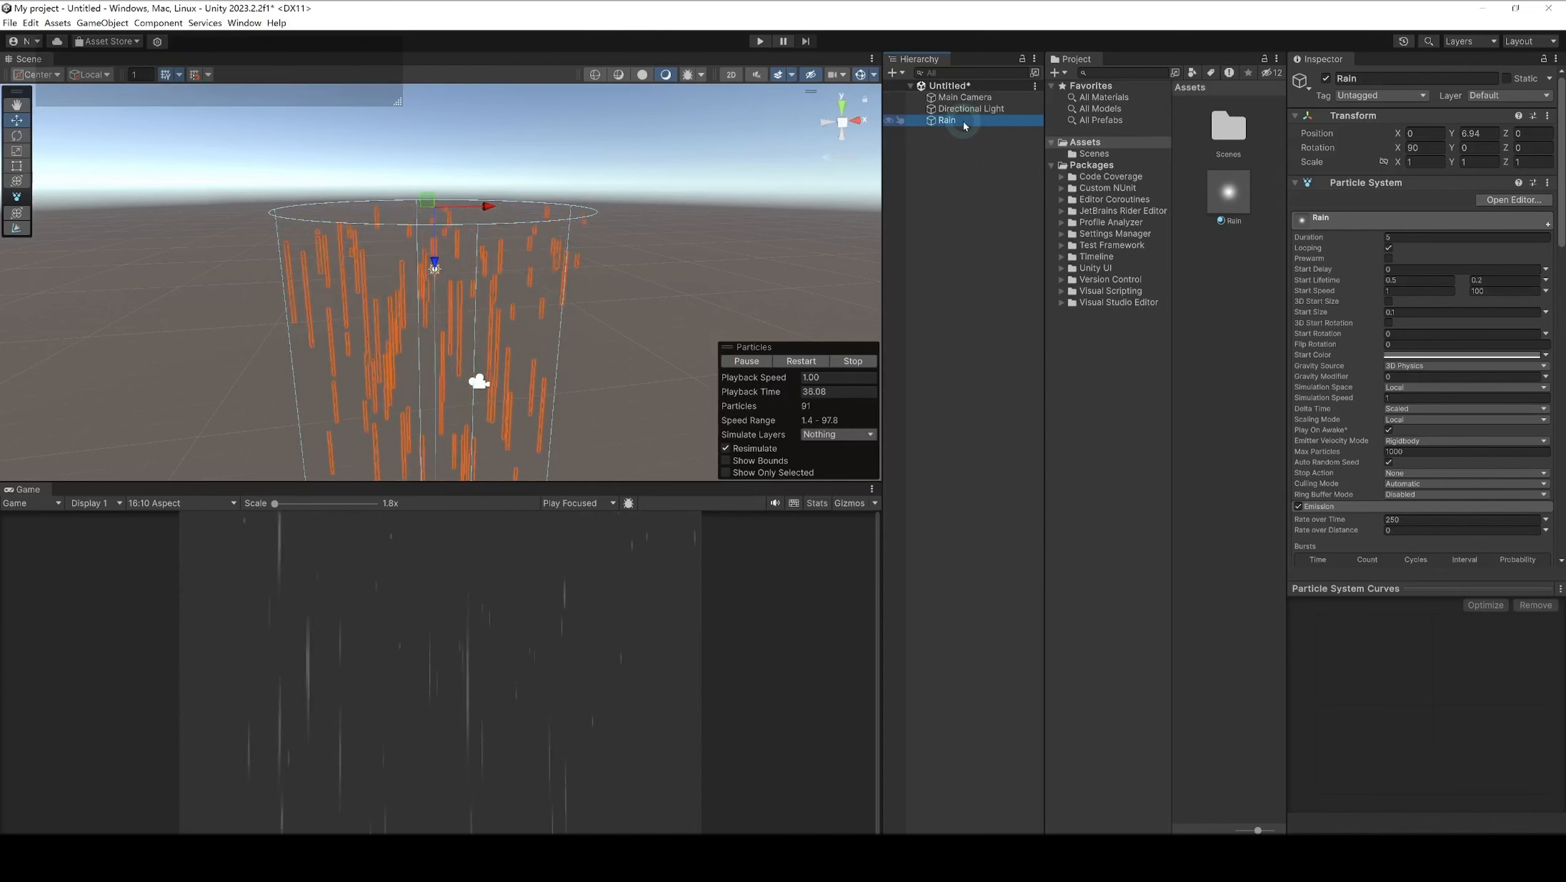
pyautogui.doubleClick(967, 124)
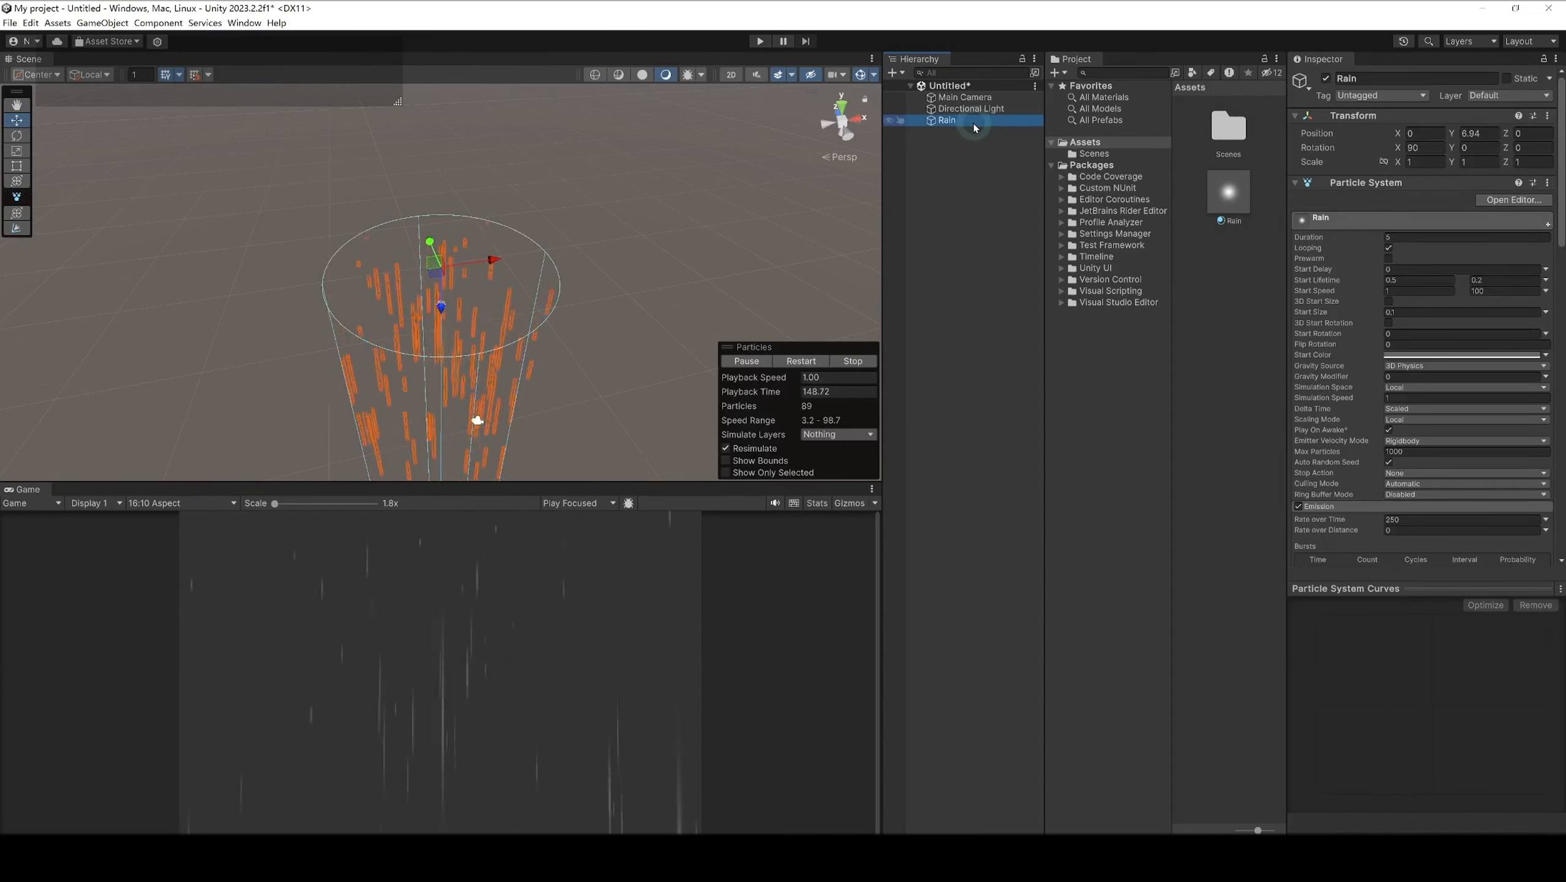
# Step: Create a new particle system as a child of Rain and name it Raindrops
pyautogui.click(974, 160)
pyautogui.rightClick(973, 126)
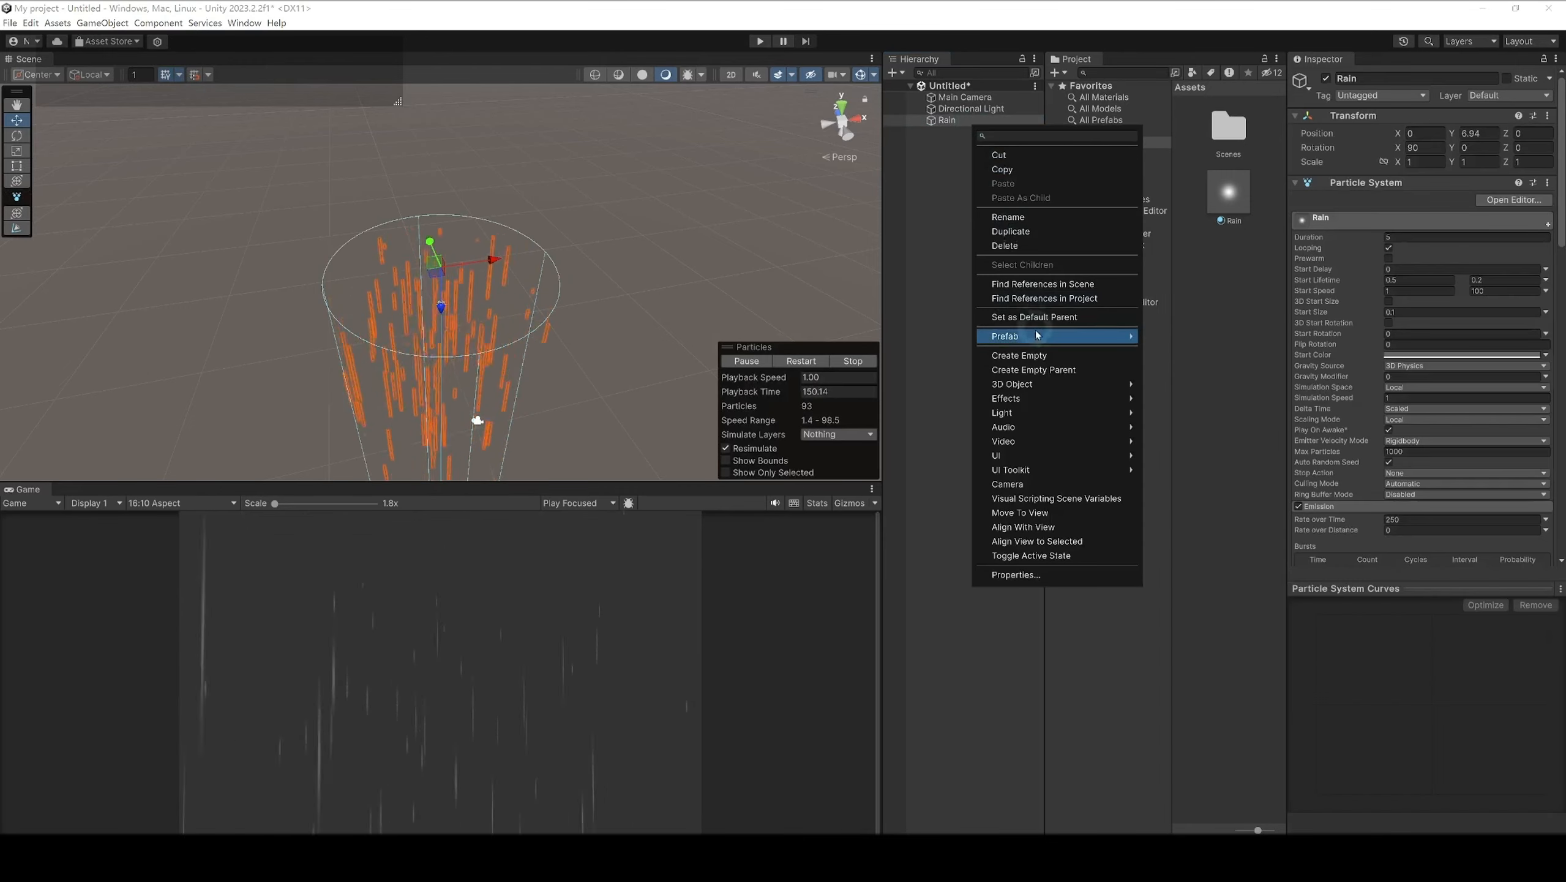
pyautogui.moveTo(1060, 394)
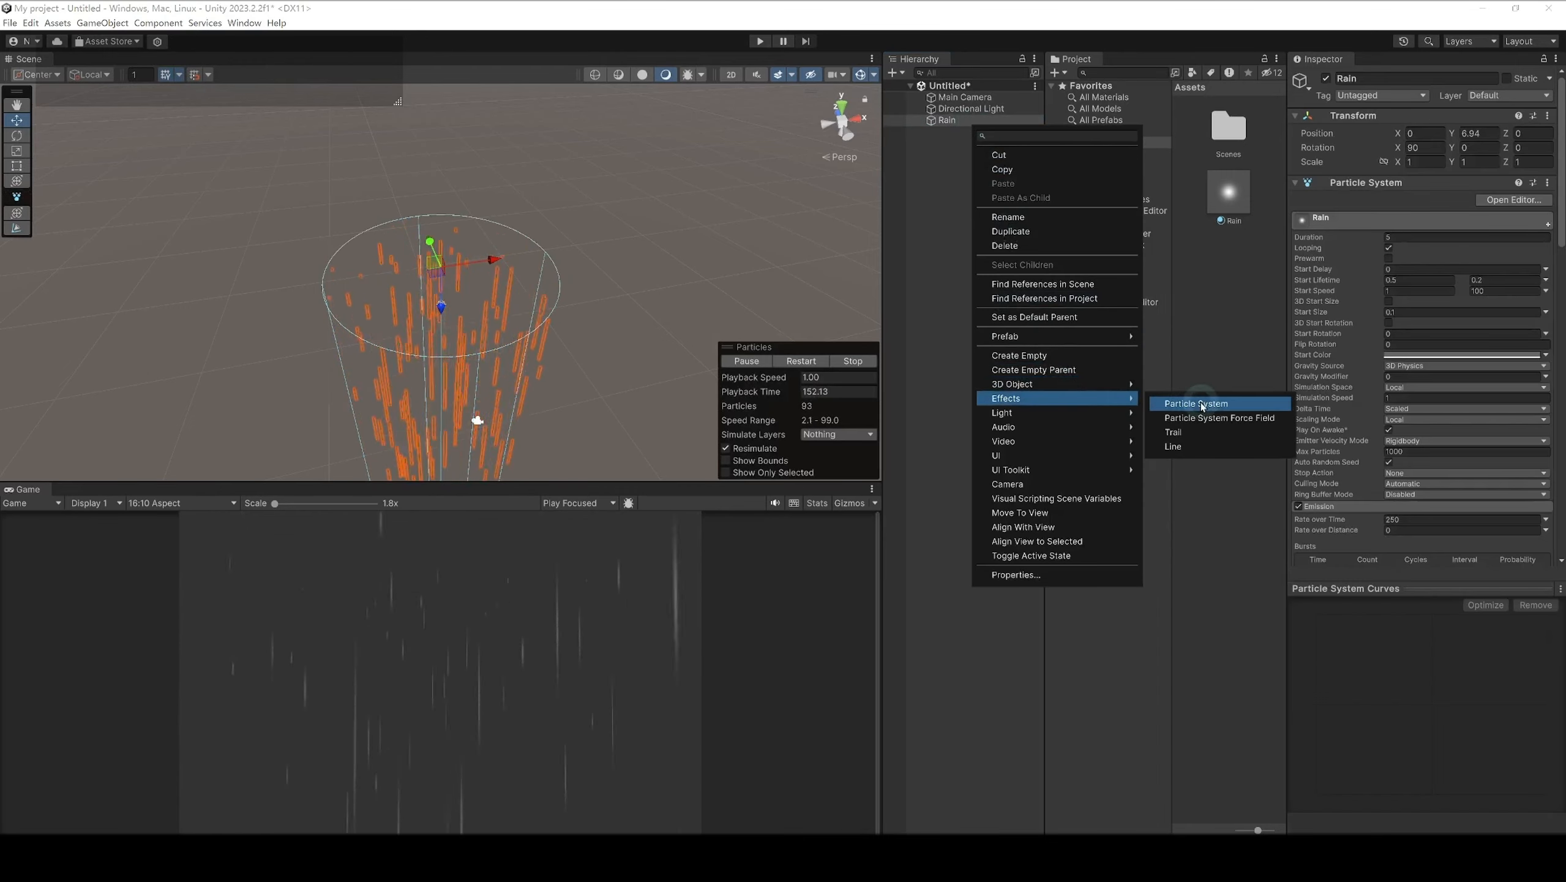
pyautogui.click(1194, 401)
pyautogui.write('Raindr')
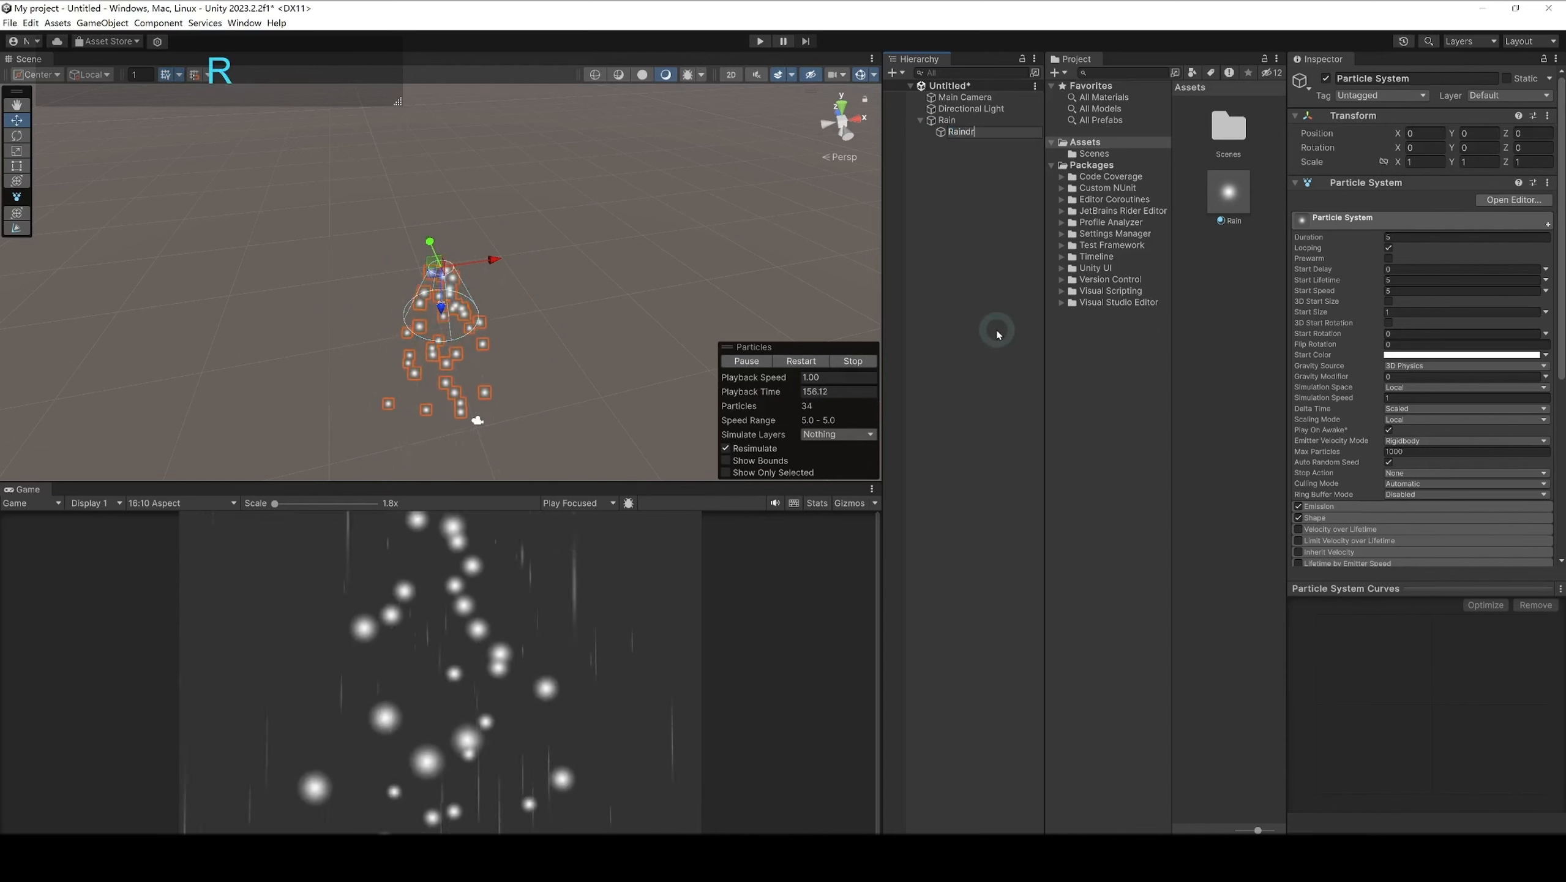
pyautogui.write('ops')
pyautogui.press('Return')
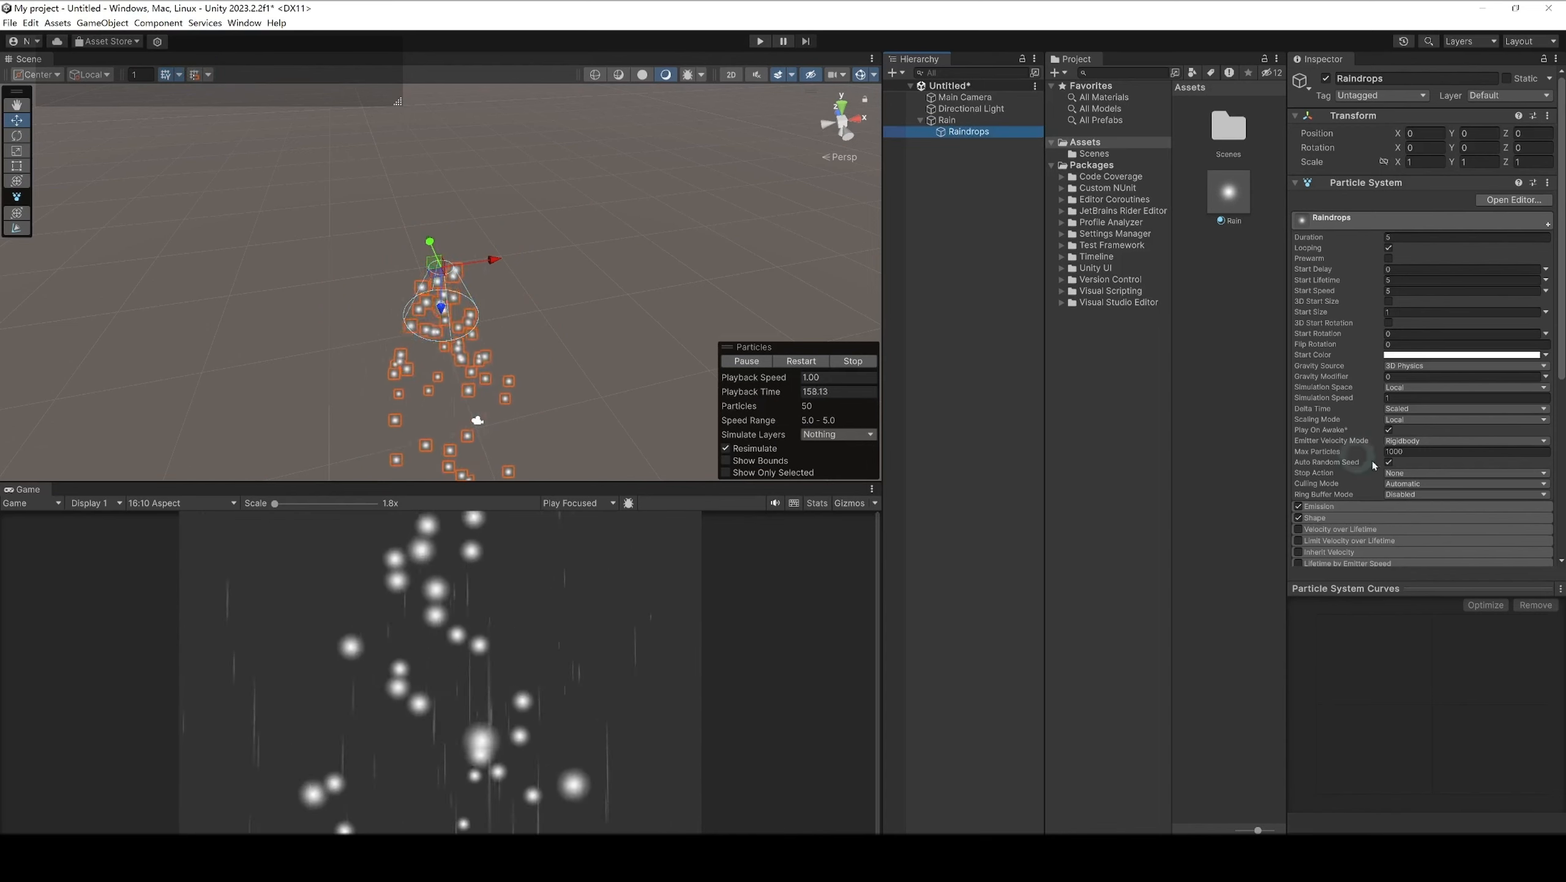
# Step: Disable the Shape module of the Raindrops particle system
pyautogui.scroll(-5, 1381, 462)
pyautogui.click(1331, 365)
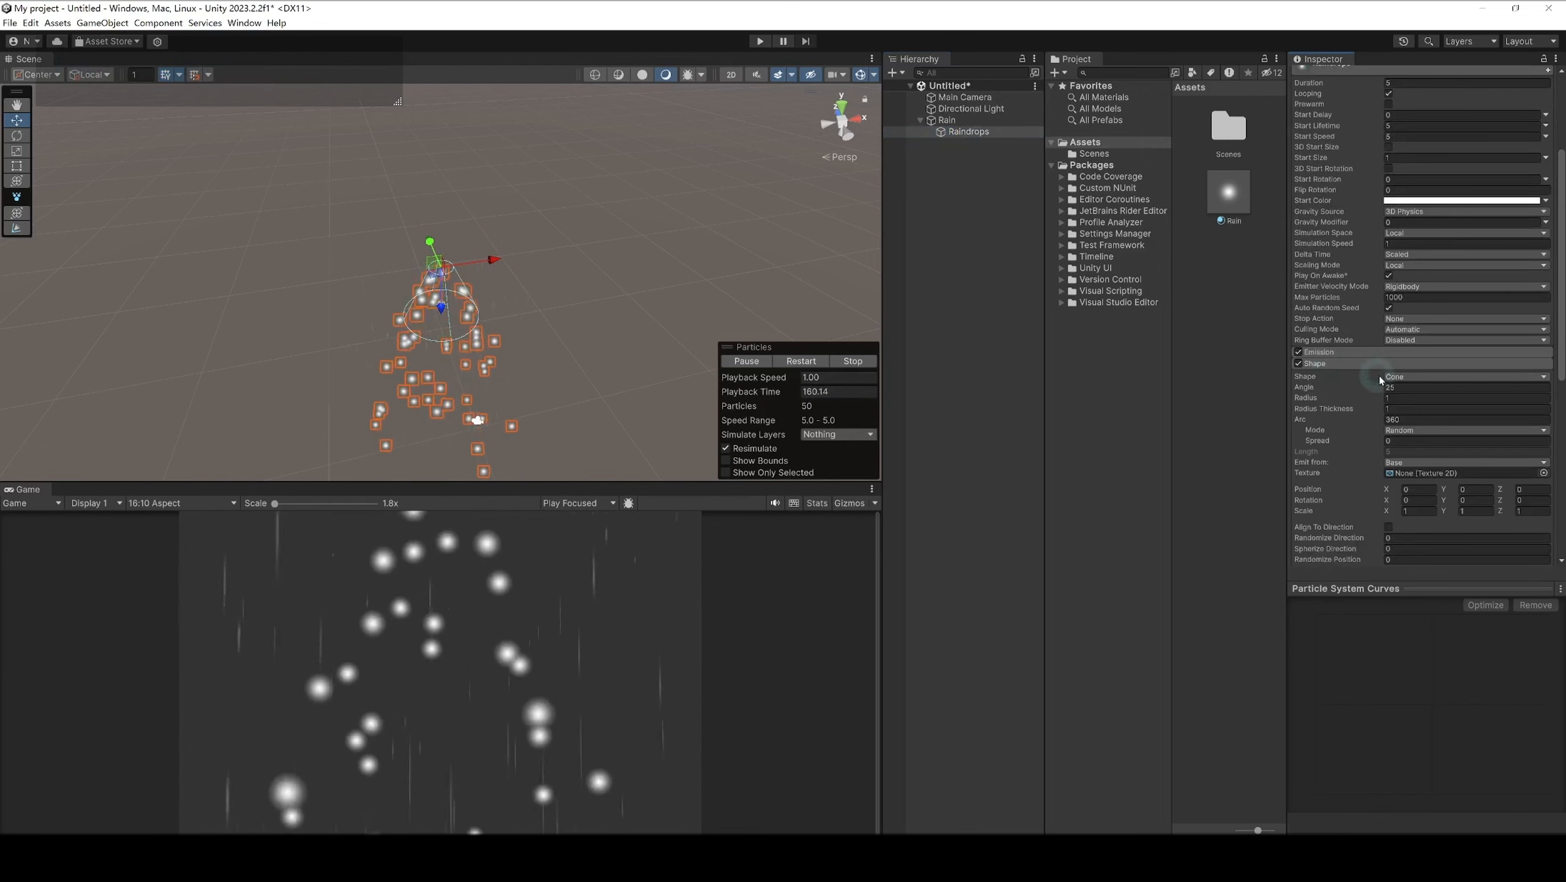
pyautogui.click(1406, 379)
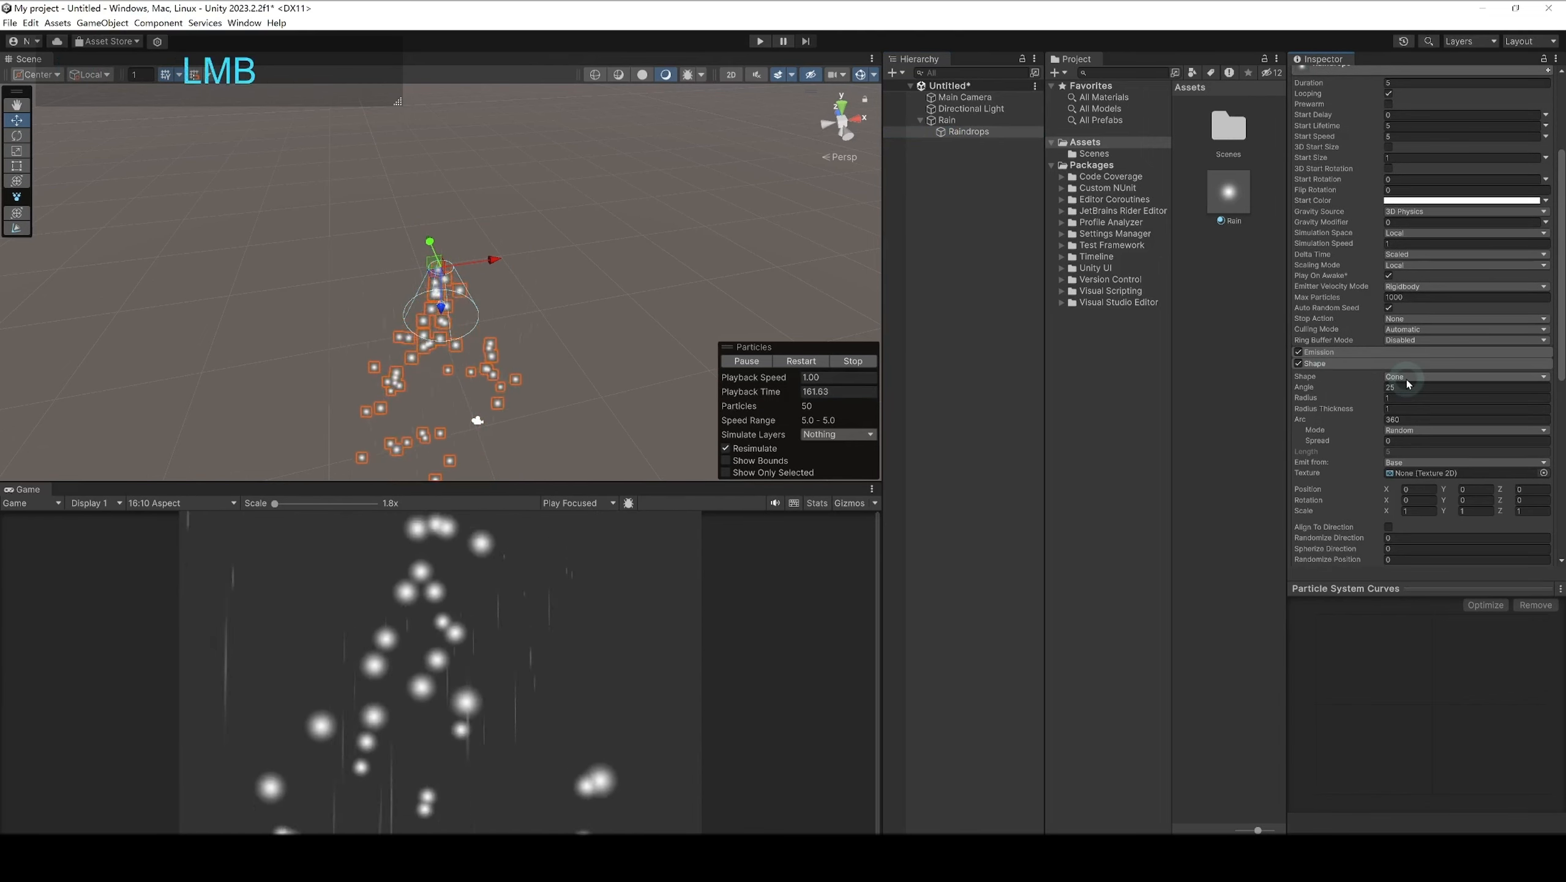
pyautogui.click(1299, 364)
pyautogui.click(1326, 364)
# Step: Set the Raindrops emission's Rate over Time to 0 and add one burst with a count of 1
pyautogui.click(1355, 354)
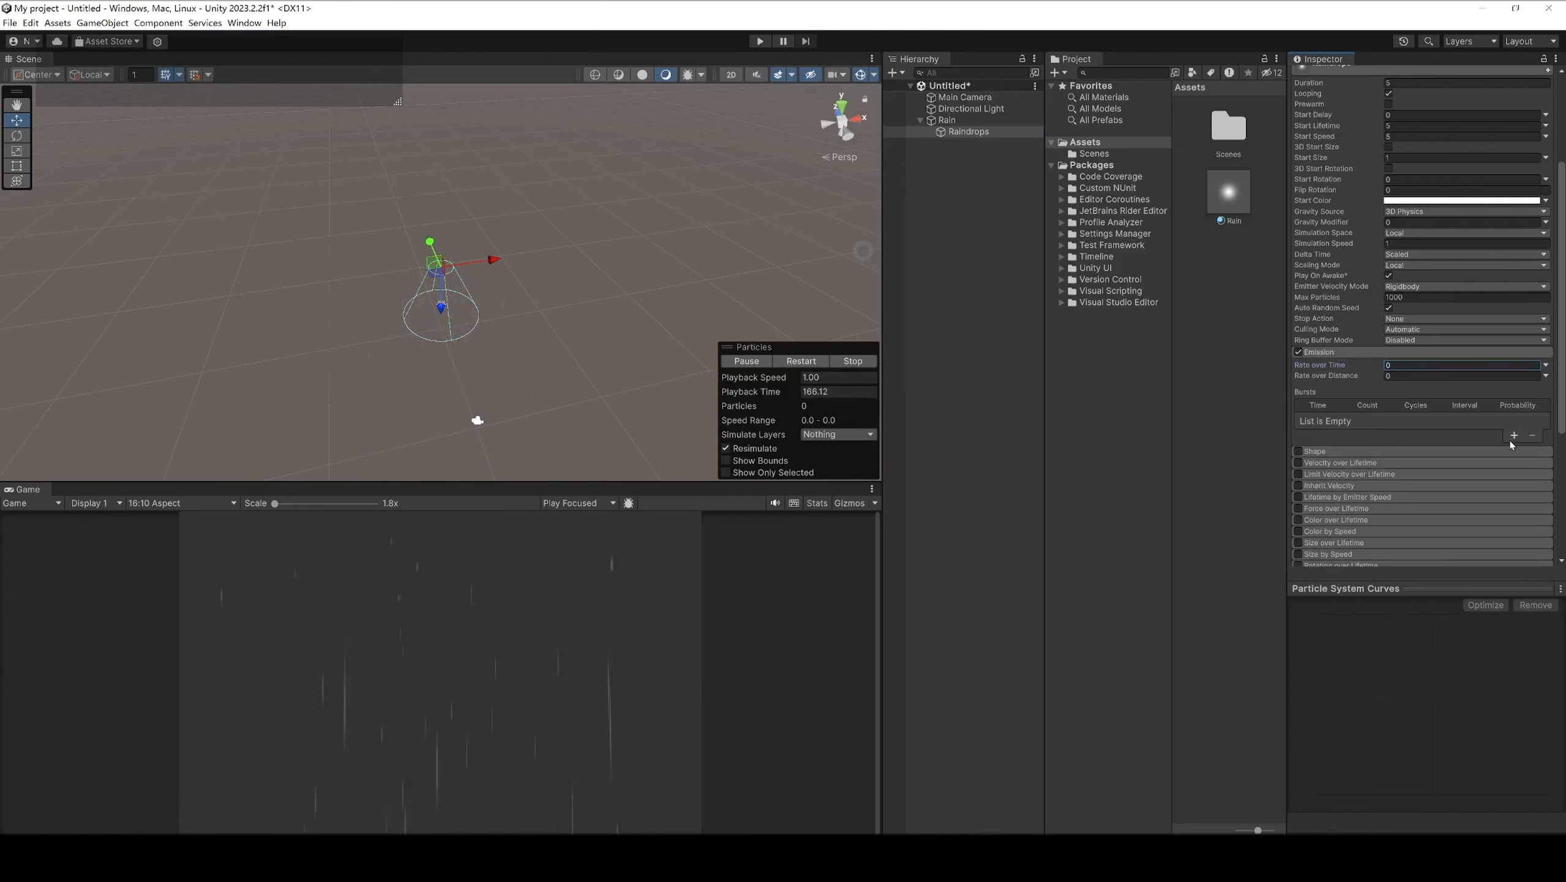
pyautogui.click(1514, 435)
pyautogui.click(1364, 420)
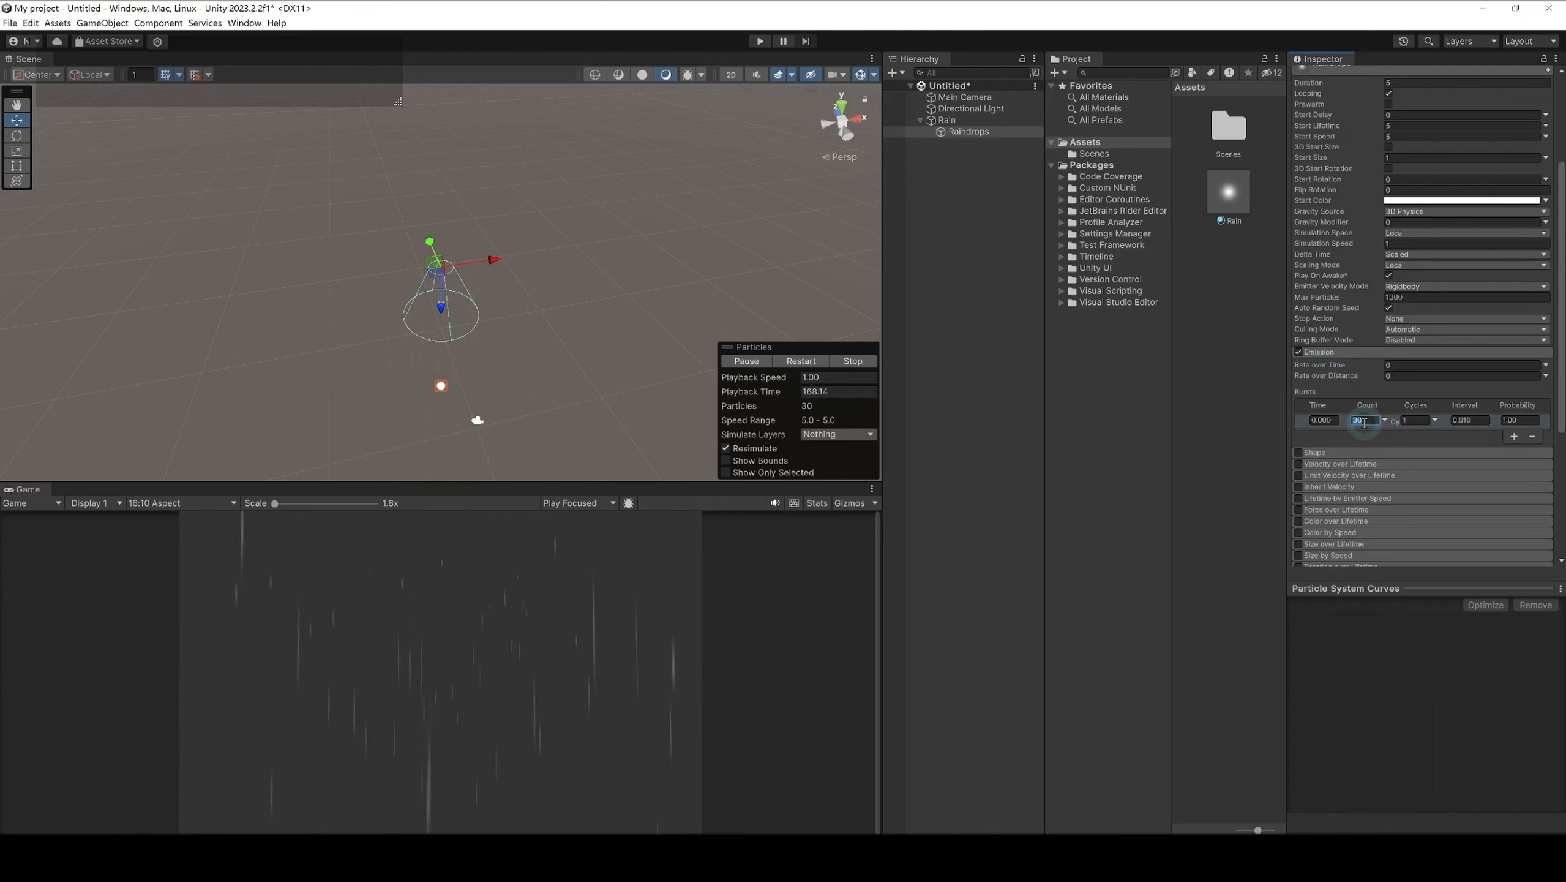
# Step: Set the Raindrops particles' Start Speed to 0 and Start Lifetime to 1
pyautogui.scroll(3, 1376, 474)
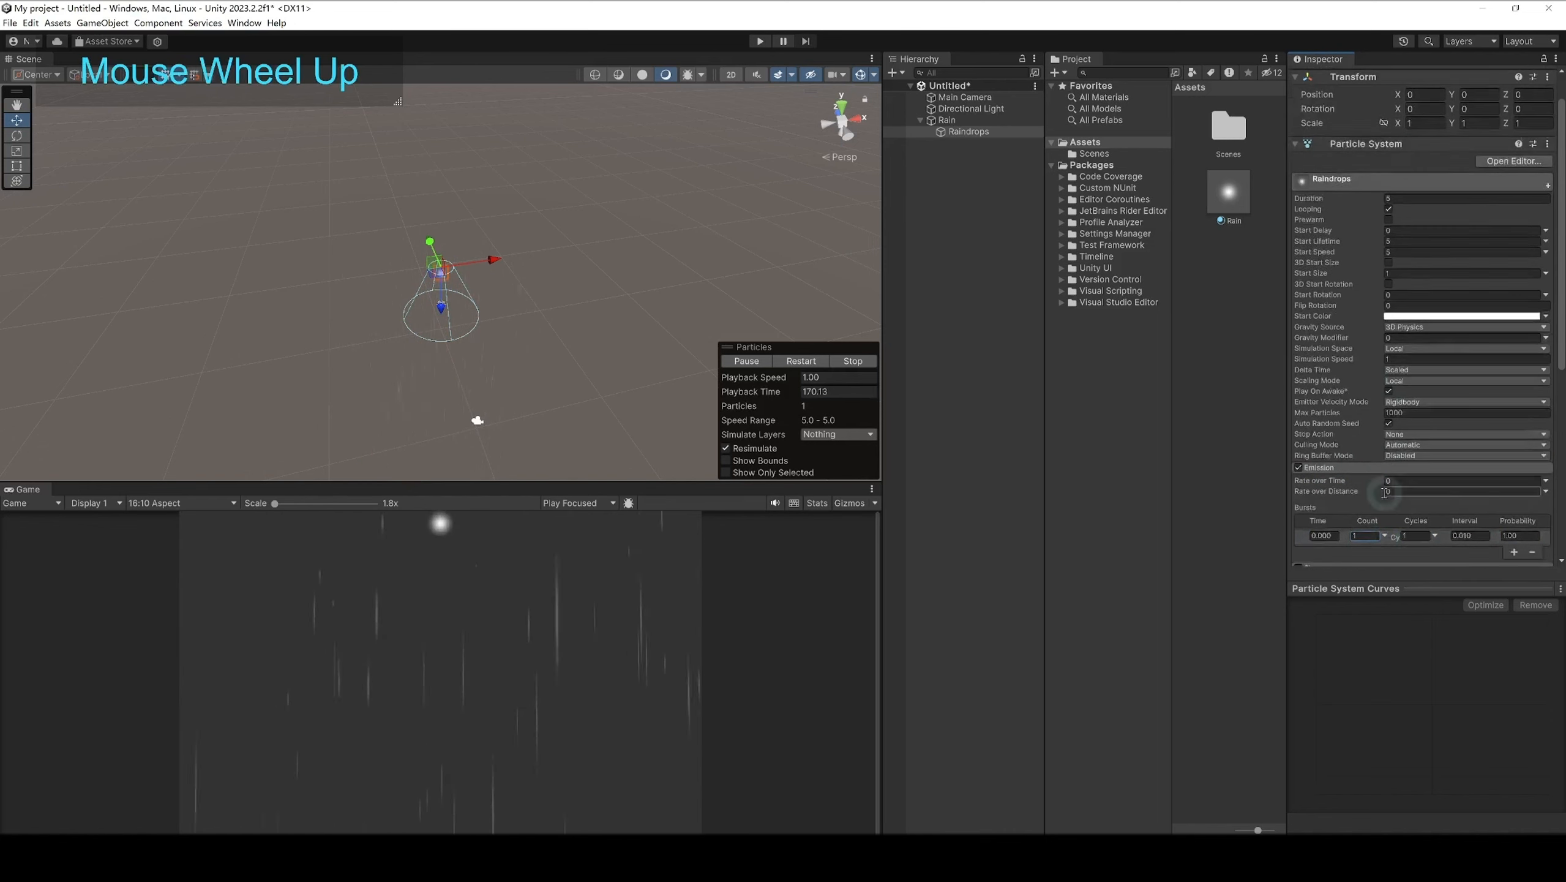
pyautogui.click(1406, 291)
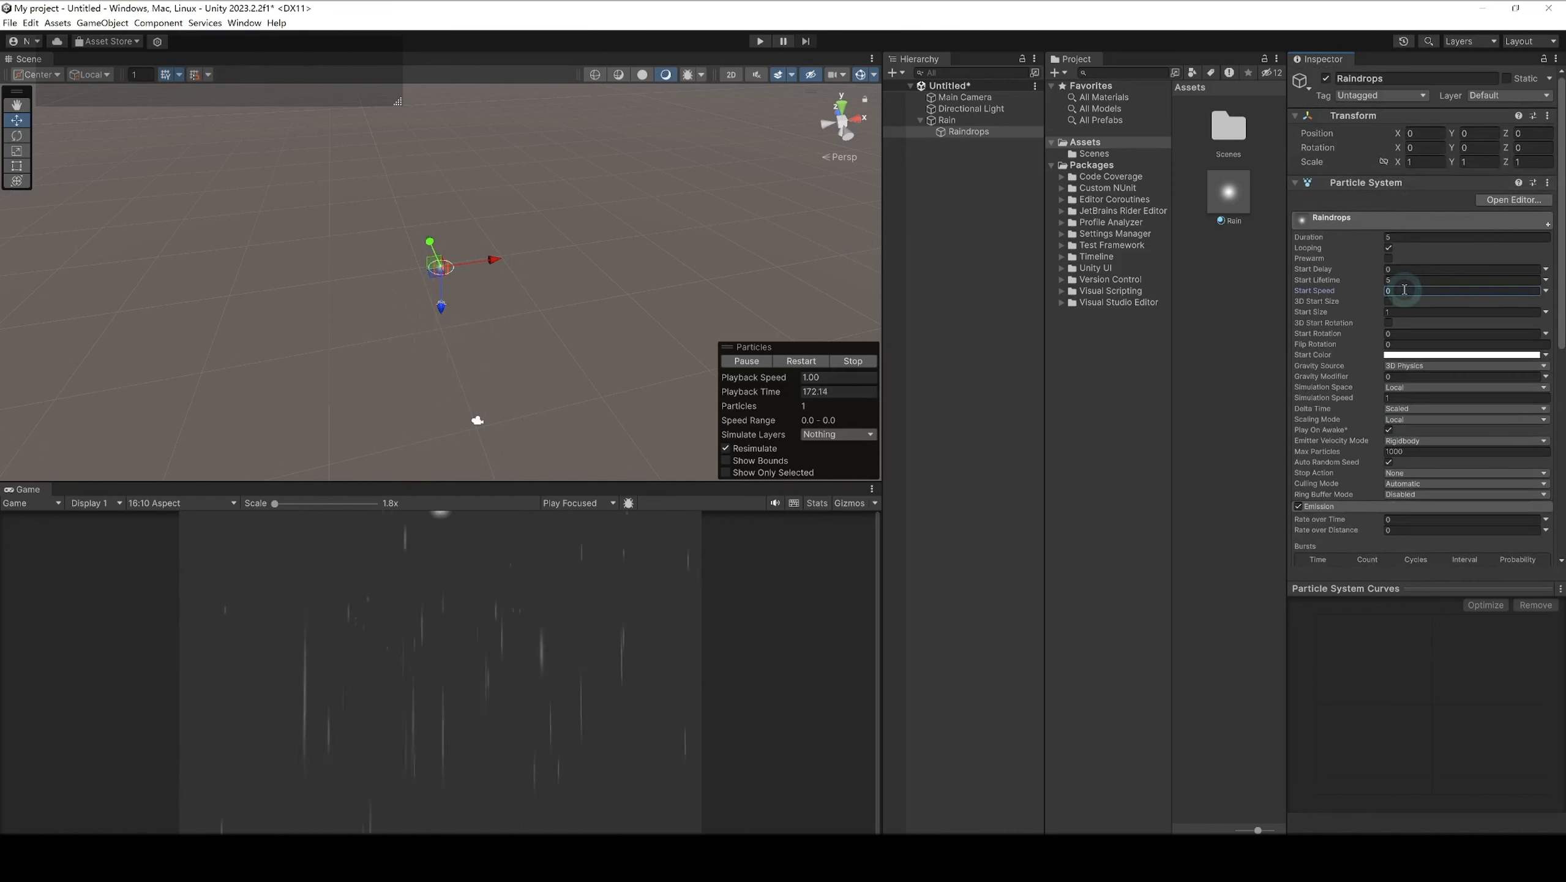
pyautogui.click(1411, 281)
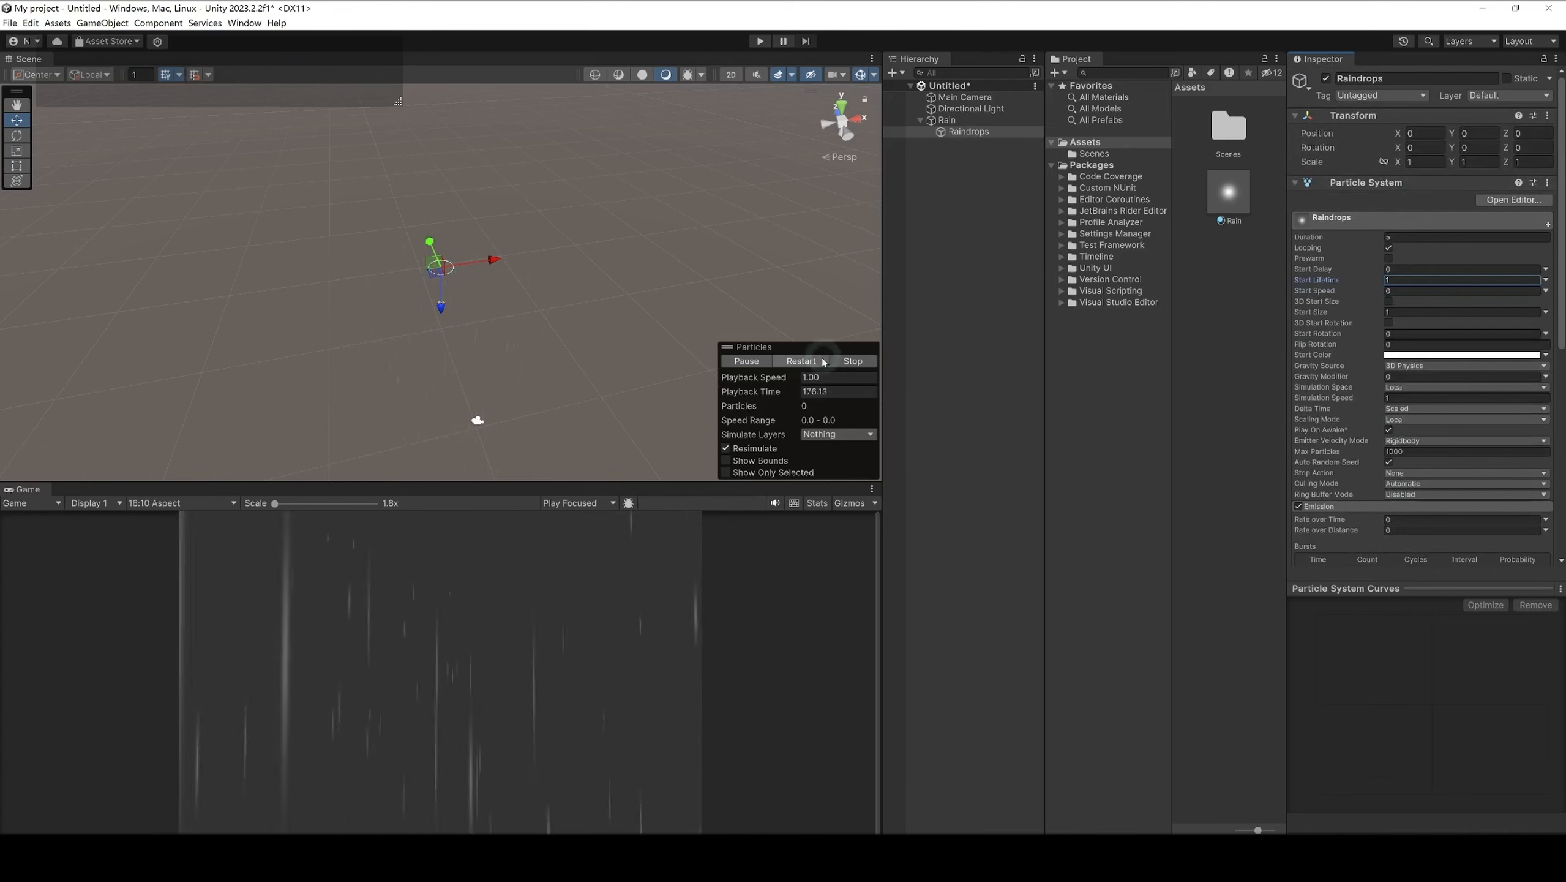
# Step: Enable Sub Emitters on the Rain particle system and assign Raindrops as the sub emitter triggered on Collision
pyautogui.click(968, 132)
pyautogui.click(949, 121)
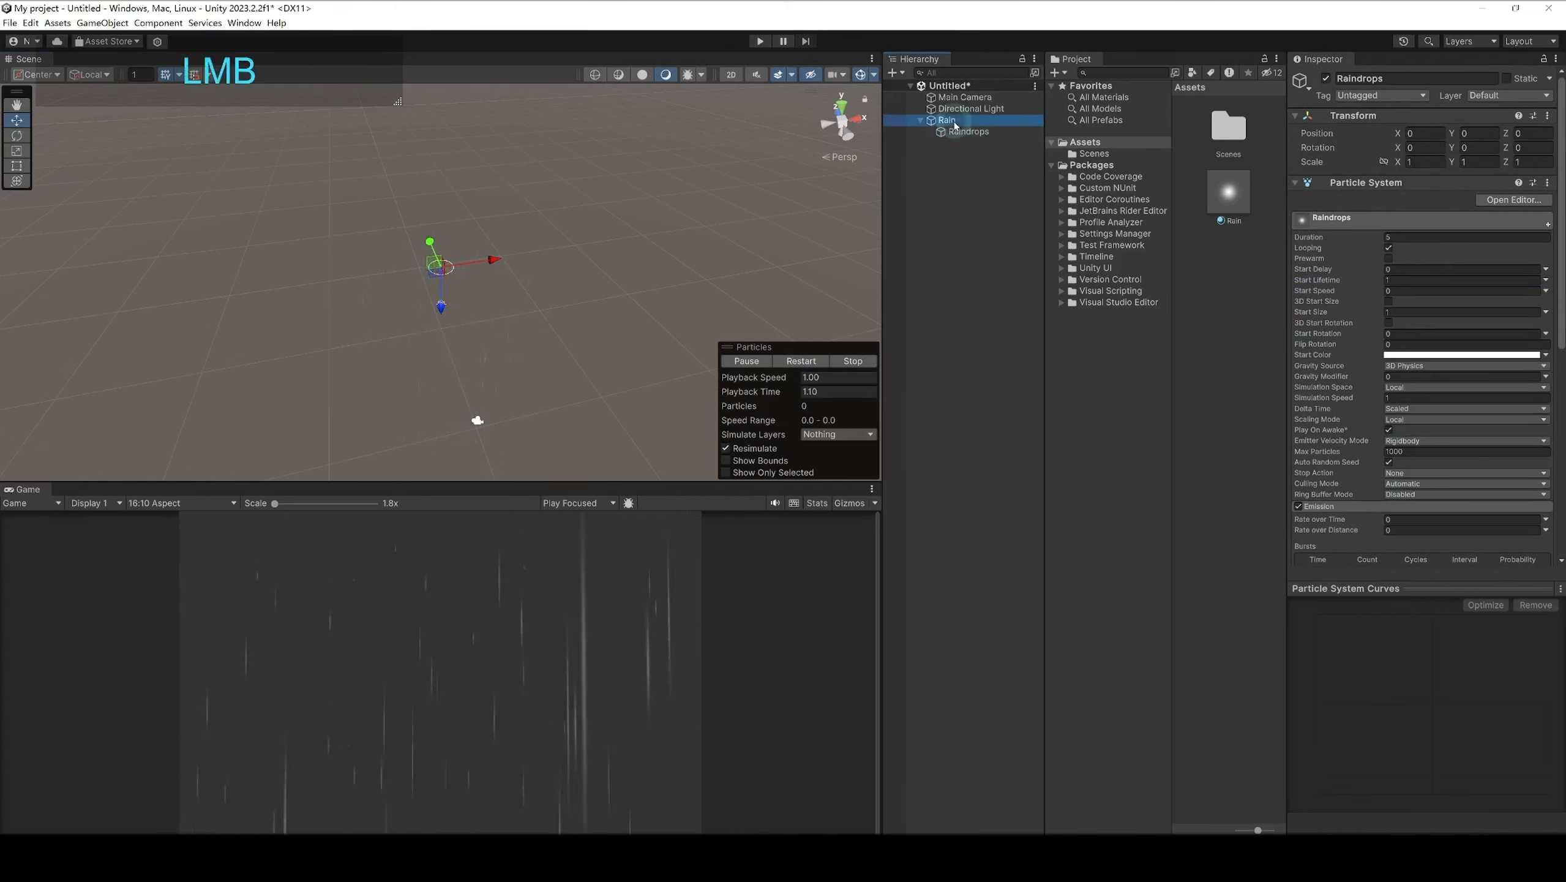
pyautogui.scroll(-10, 1345, 471)
pyautogui.scroll(-4, 1345, 470)
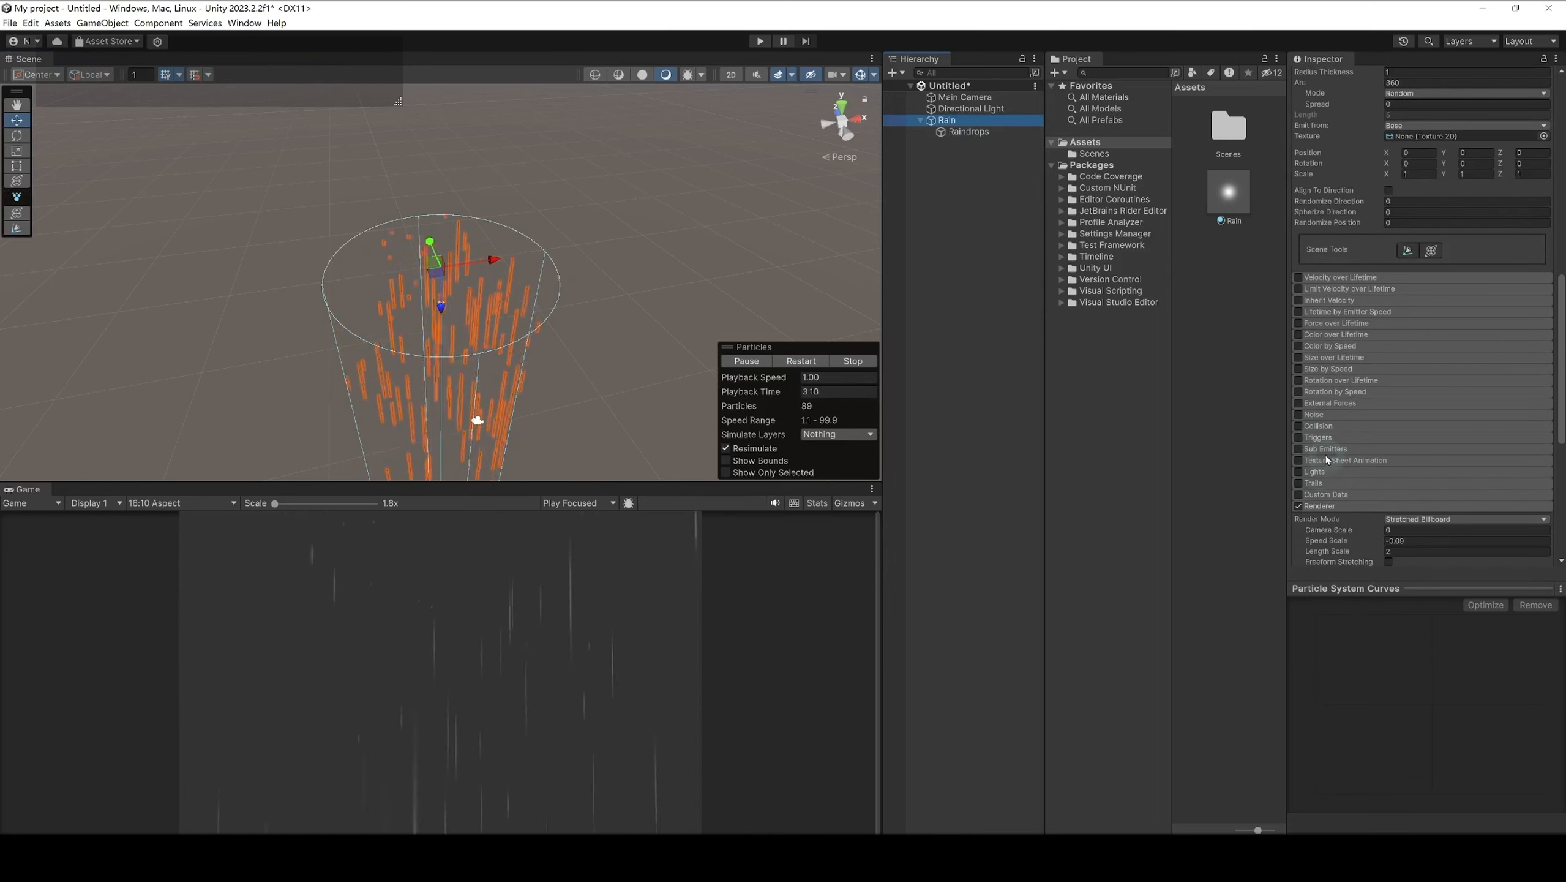
pyautogui.click(1299, 449)
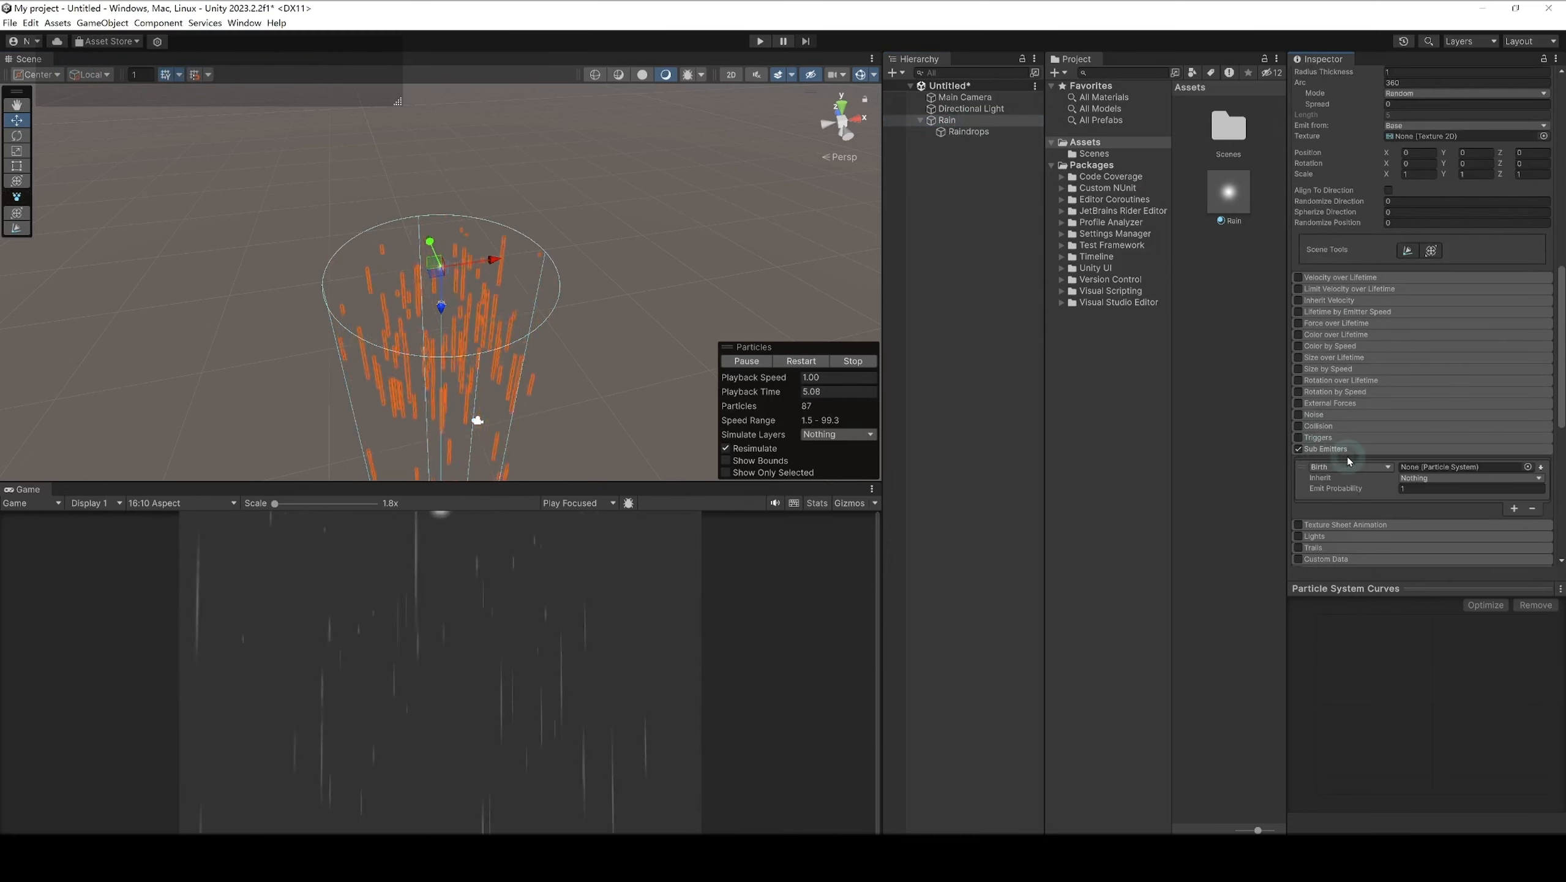
pyautogui.click(1360, 468)
pyautogui.click(1346, 498)
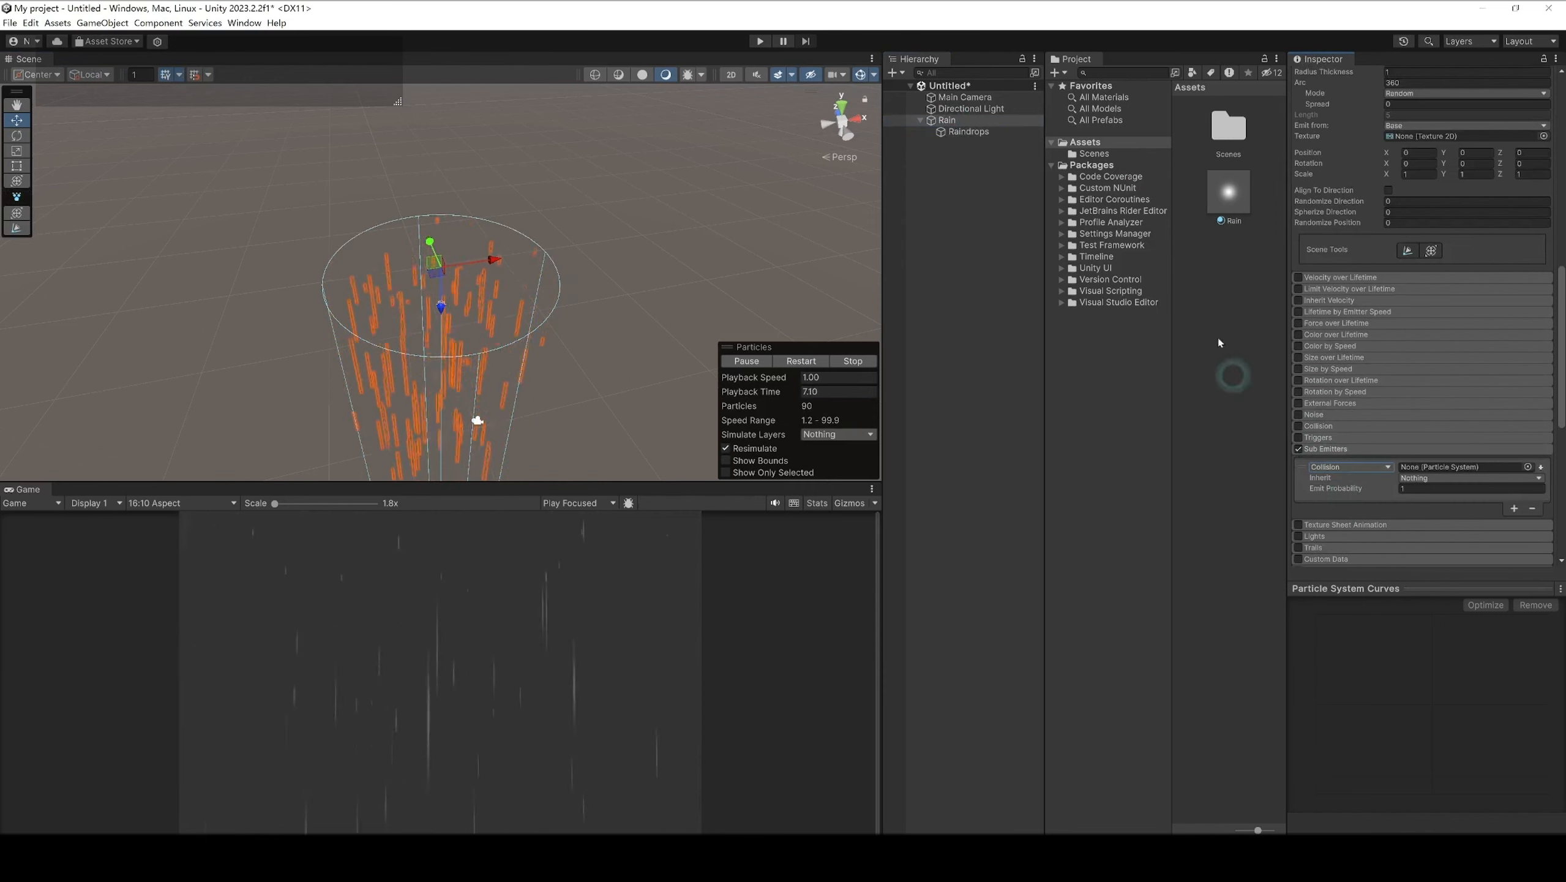
pyautogui.moveTo(984, 132); pyautogui.dragTo(1432, 469)
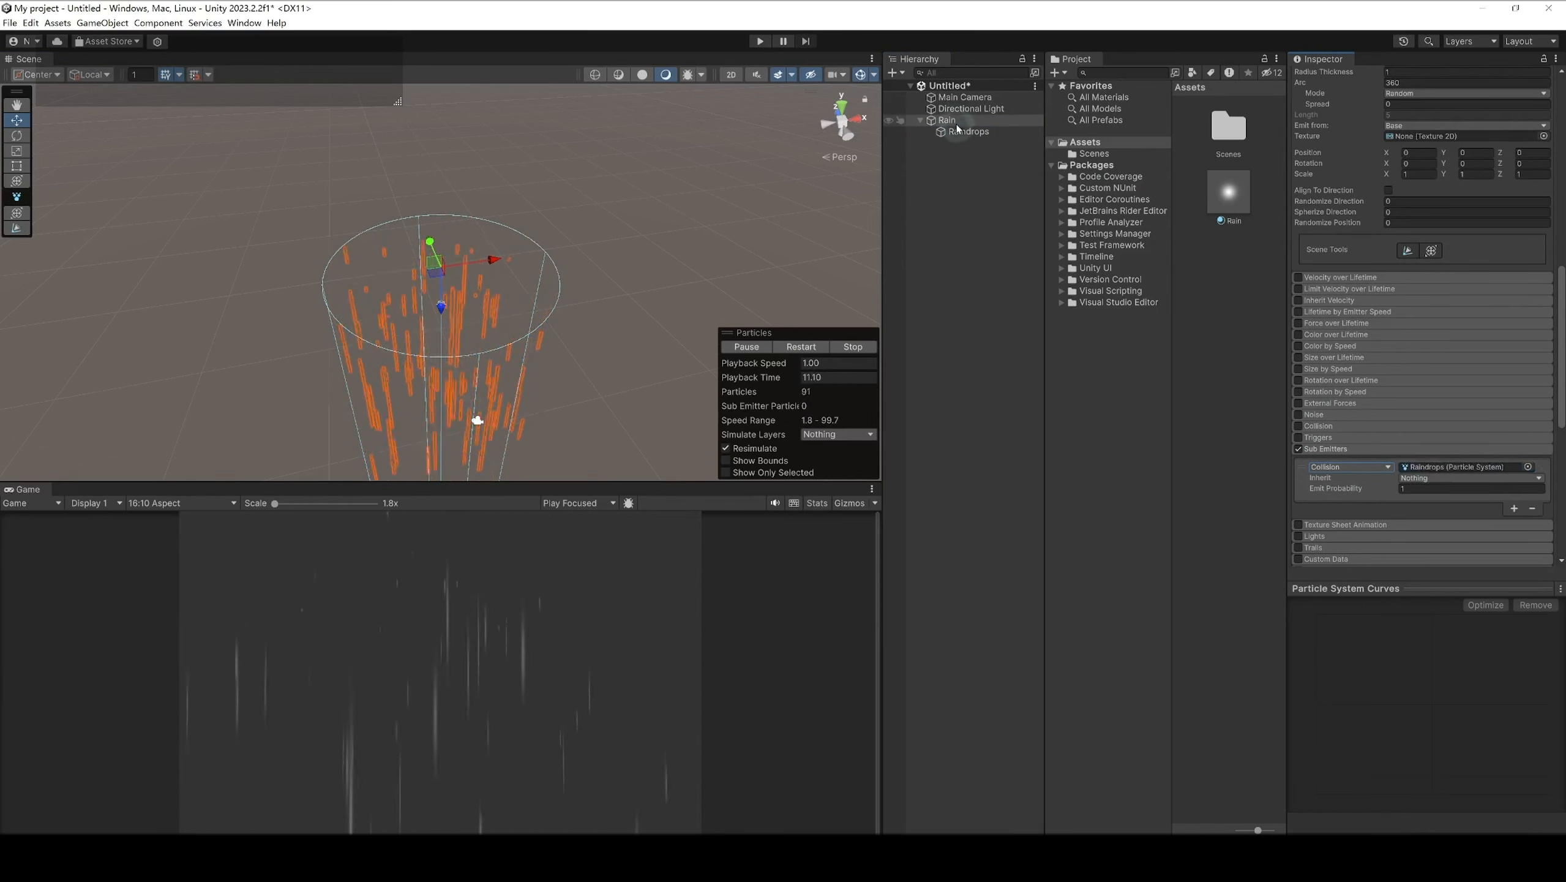
# Step: Enable the Collision module of the Rain particle system with its type set to Planes
pyautogui.click(1299, 425)
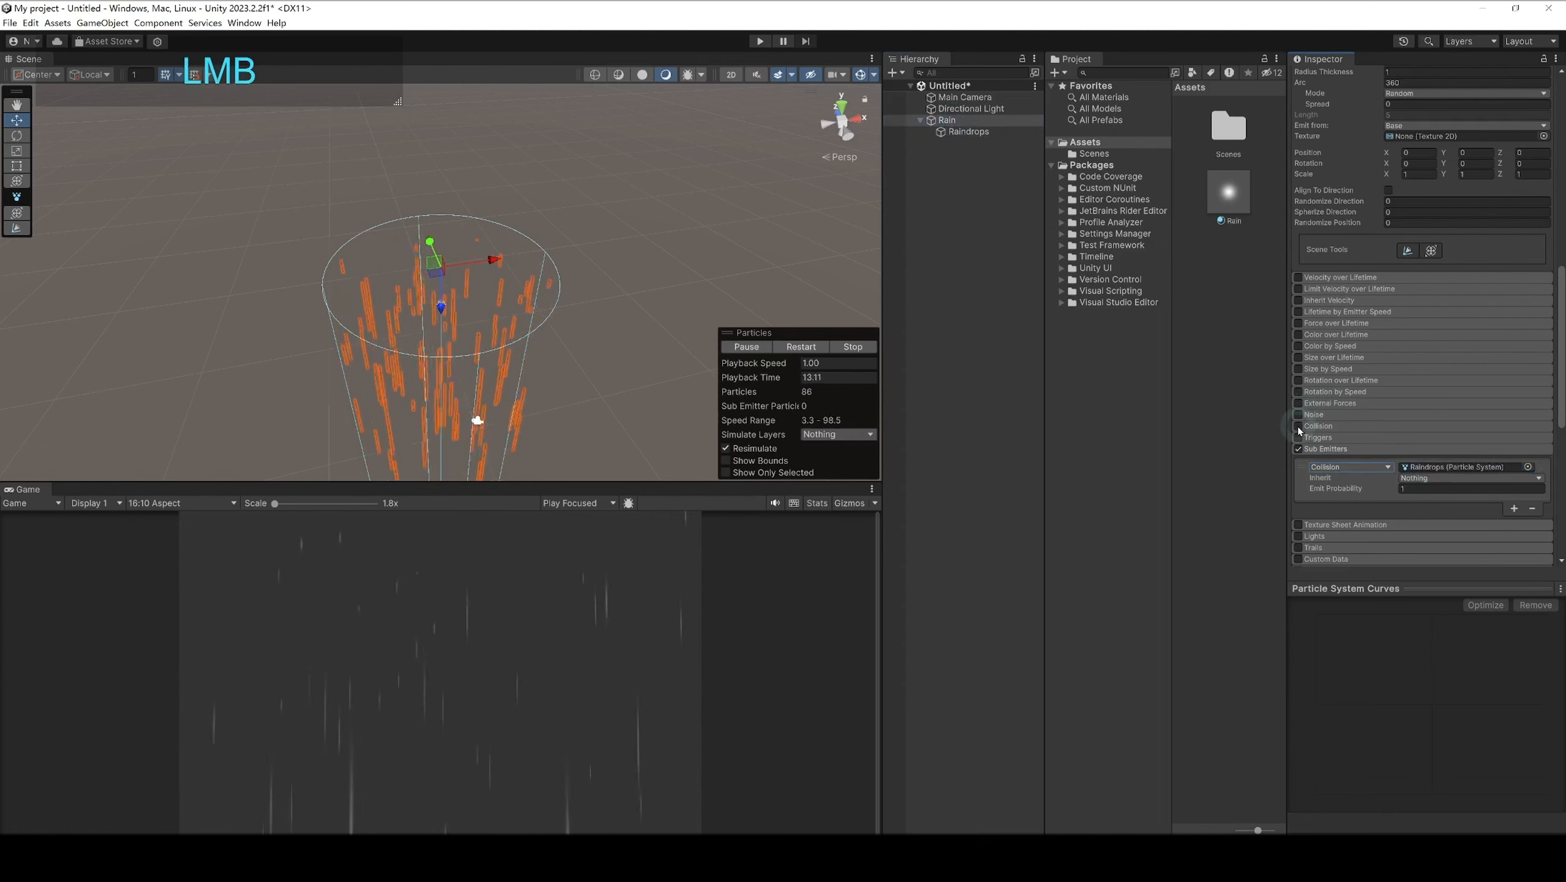
pyautogui.click(1318, 425)
pyautogui.click(1413, 439)
pyautogui.click(1417, 456)
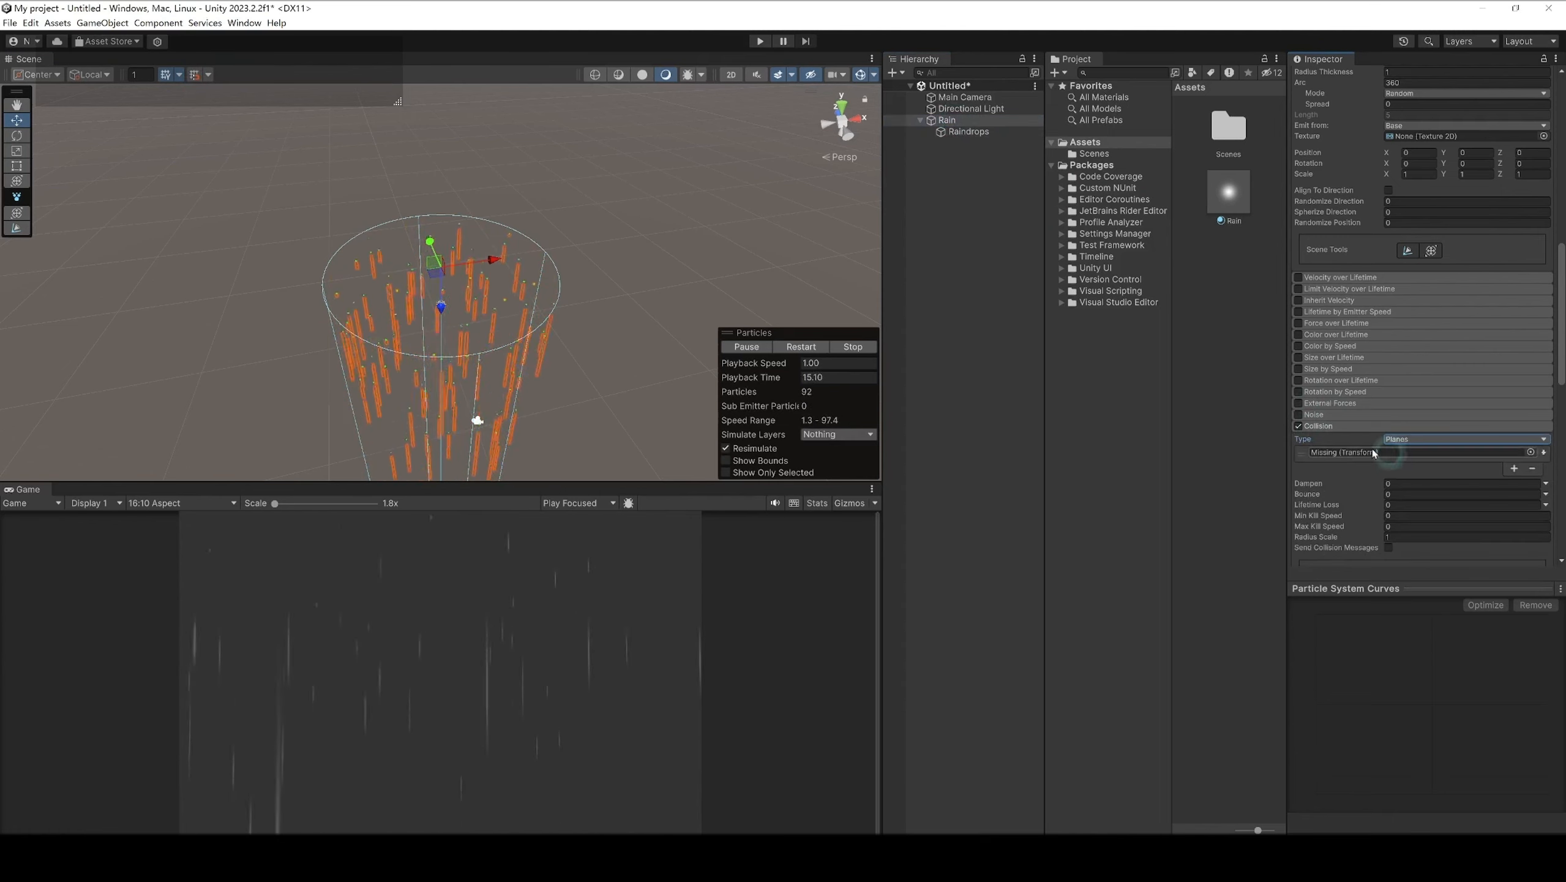
# Step: Create a Quad as a child of Rain and name it Collision_Plane
pyautogui.rightClick(977, 121)
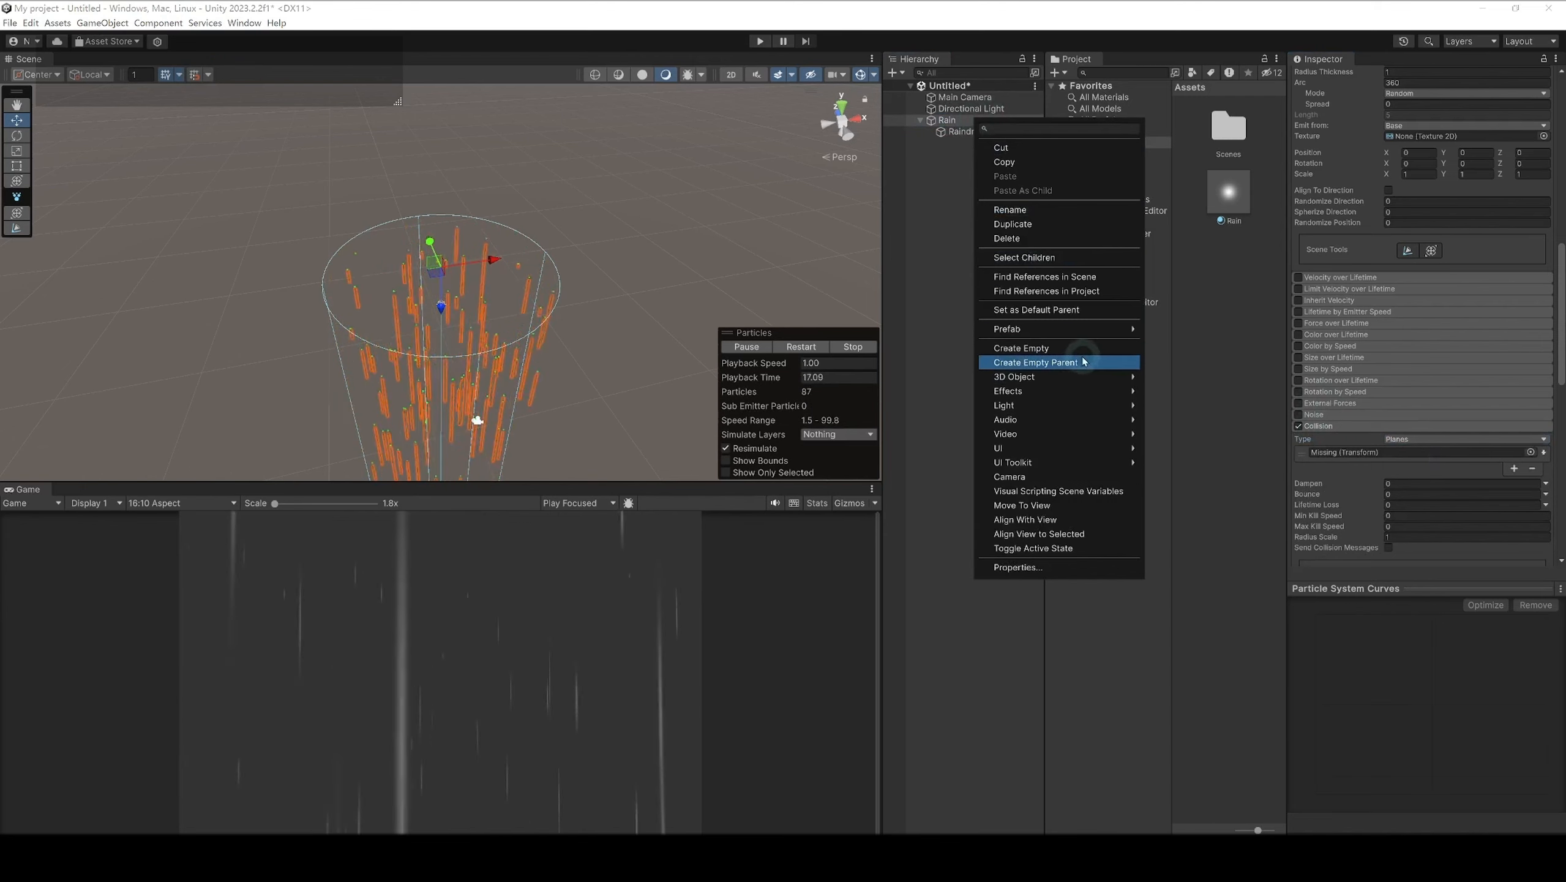
pyautogui.moveTo(1086, 377)
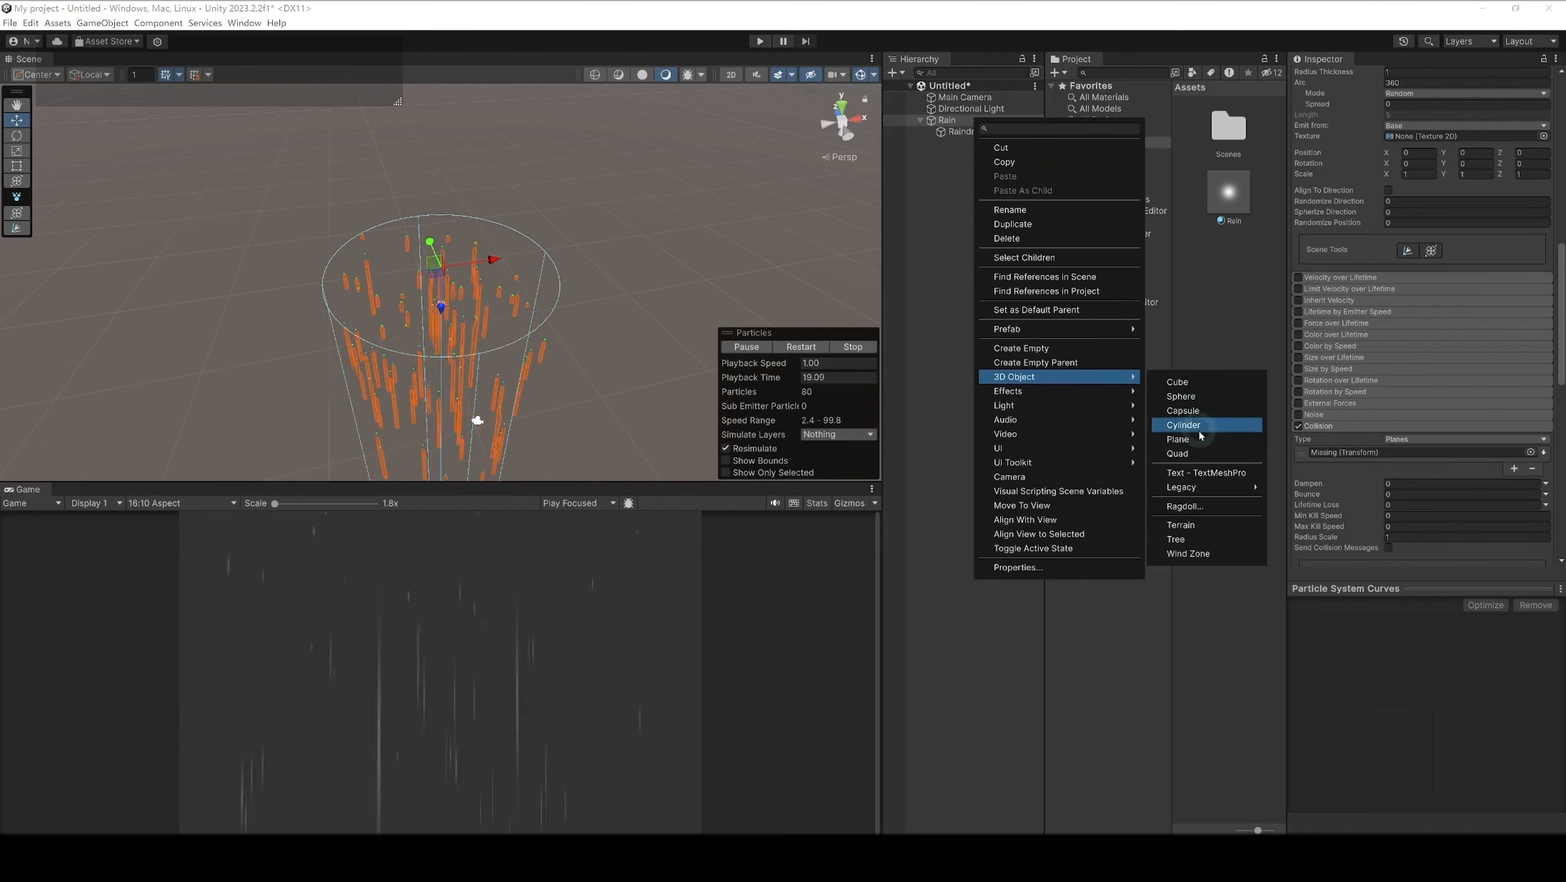
pyautogui.click(1201, 454)
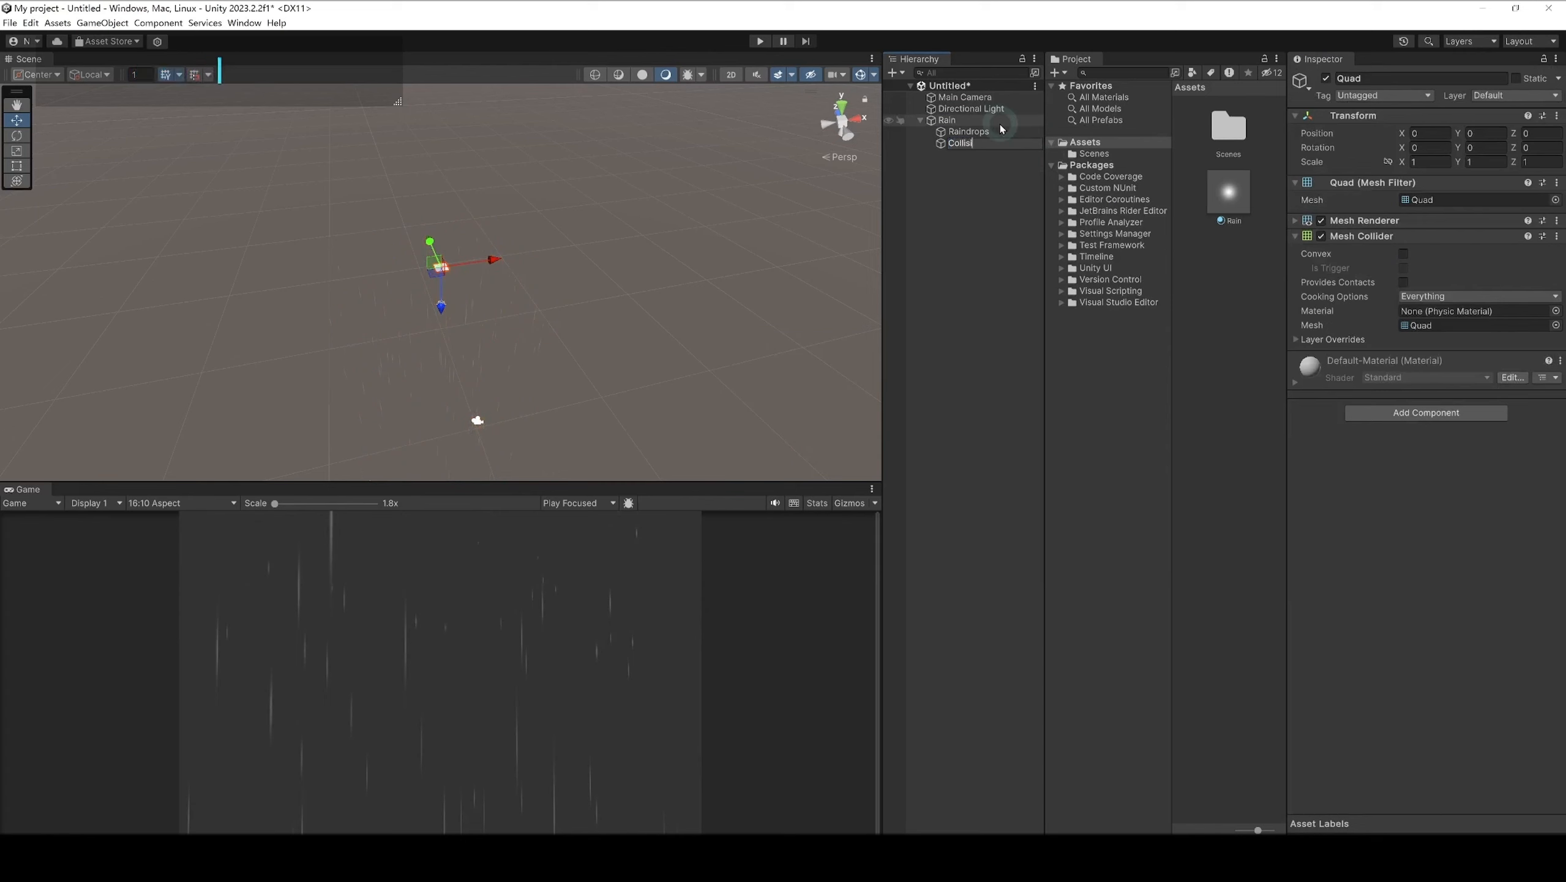
pyautogui.write('Collision_Plane')
pyautogui.press('Return')
# Step: Assign Collision_Plane as the collision plane in the Rain particle system's Collision module
pyautogui.click(1000, 124)
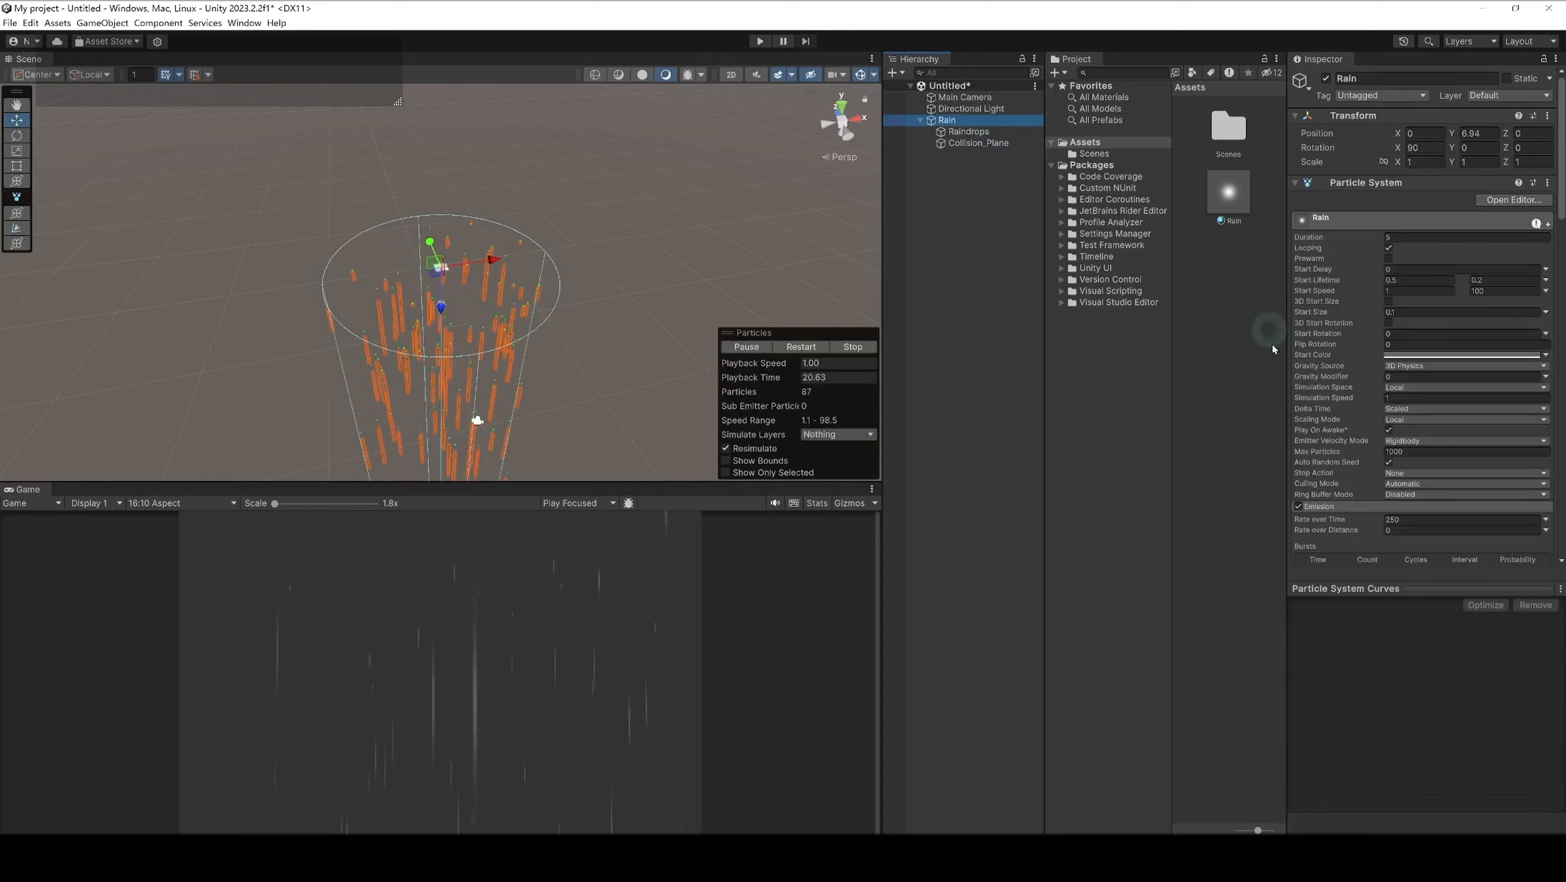
pyautogui.scroll(-15, 1420, 349)
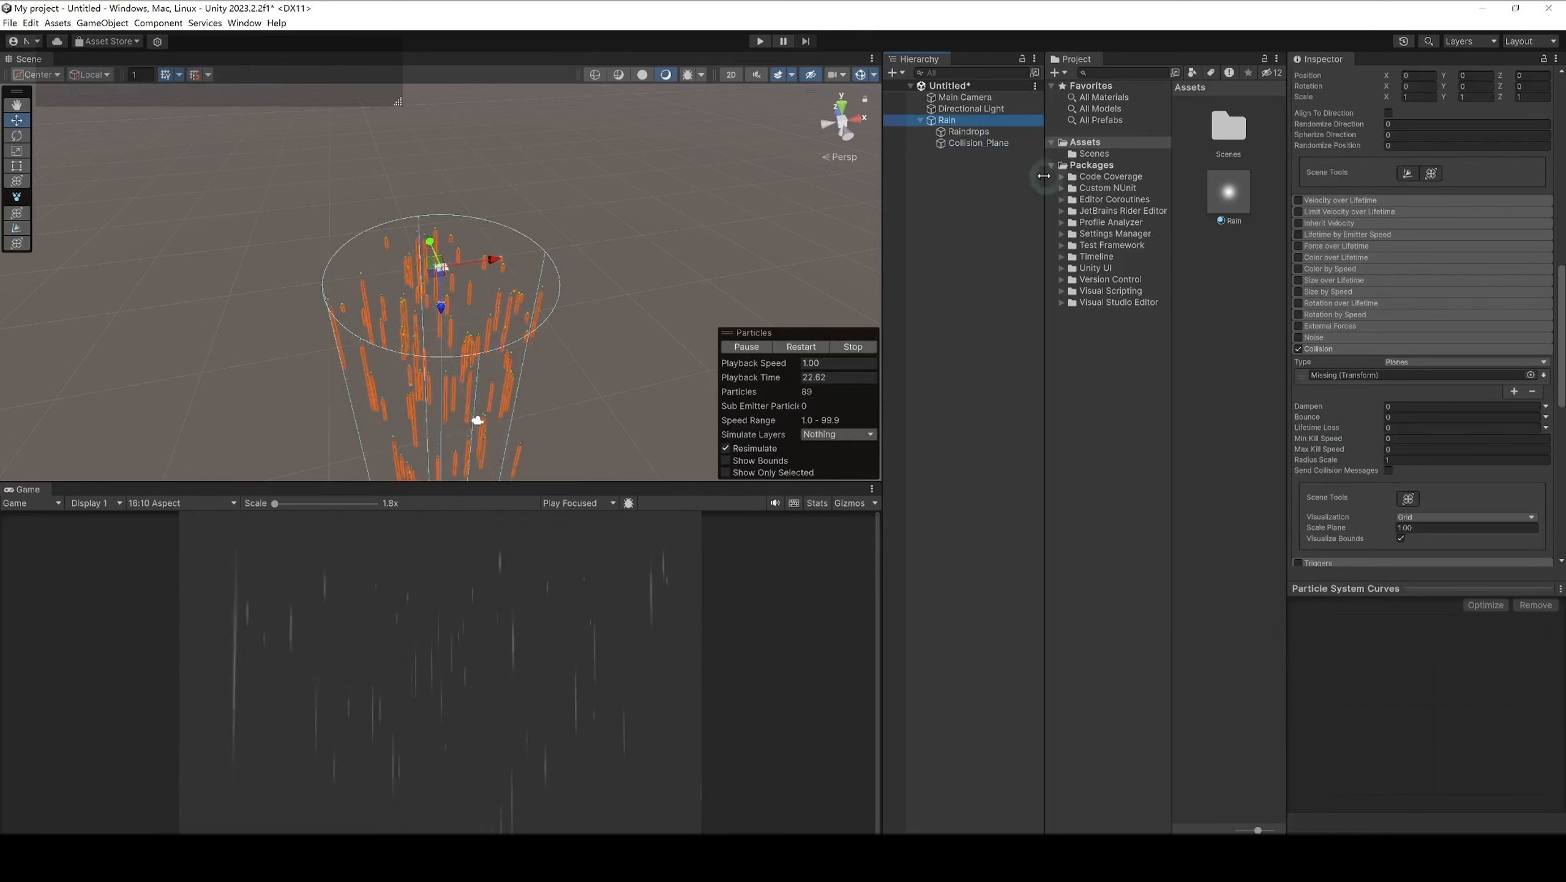
pyautogui.moveTo(978, 143); pyautogui.dragTo(1370, 375)
# Step: Rotate the collision plane to lie horizontally using the Collision scene tools and lower it beneath the rain emitter
pyautogui.scroll(-3, 1392, 449)
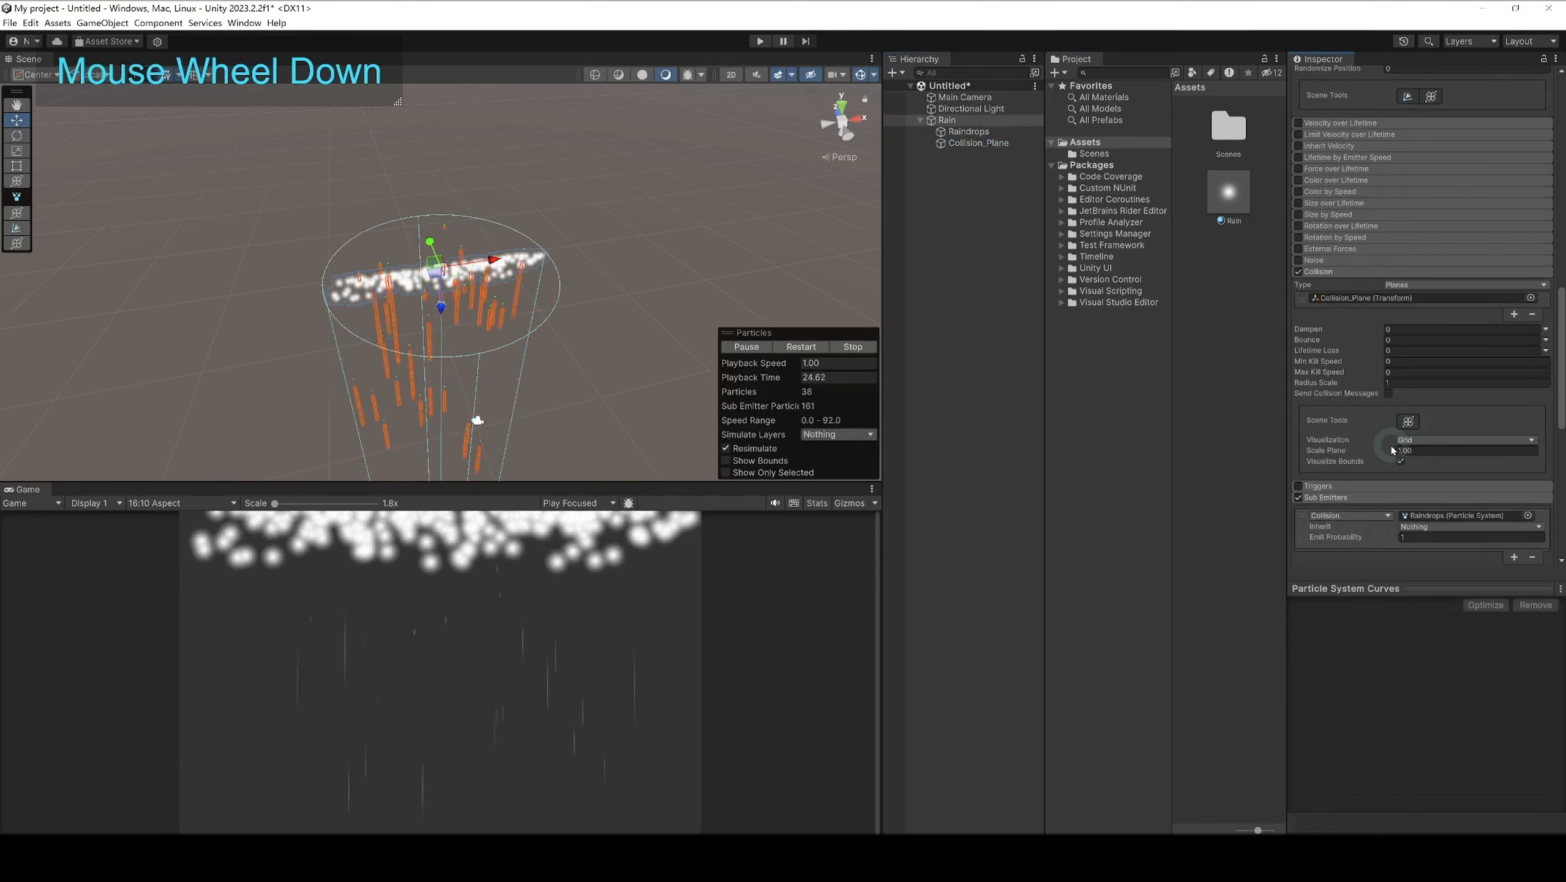
pyautogui.click(1409, 422)
pyautogui.keyDown('alt'); pyautogui.moveTo(627, 248); pyautogui.dragTo(603, 252, button='right'); pyautogui.keyUp('alt')
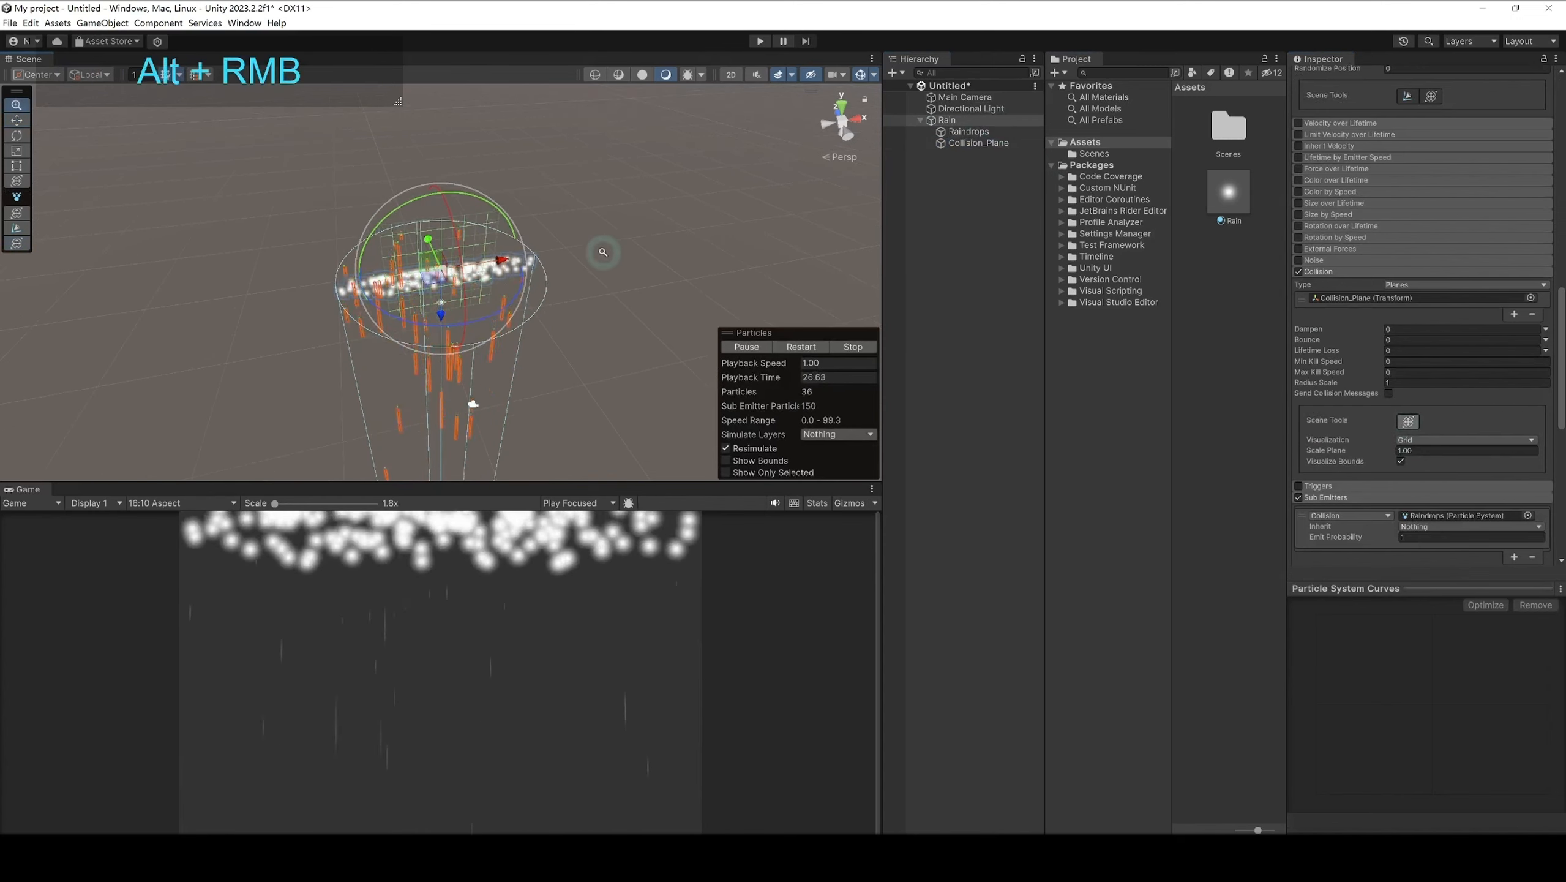
pyautogui.keyDown('alt'); pyautogui.moveTo(603, 251); pyautogui.dragTo(716, 264); pyautogui.keyUp('alt')
pyautogui.moveTo(510, 240); pyautogui.dragTo(677, 474)
pyautogui.moveTo(468, 216); pyautogui.dragTo(491, 302)
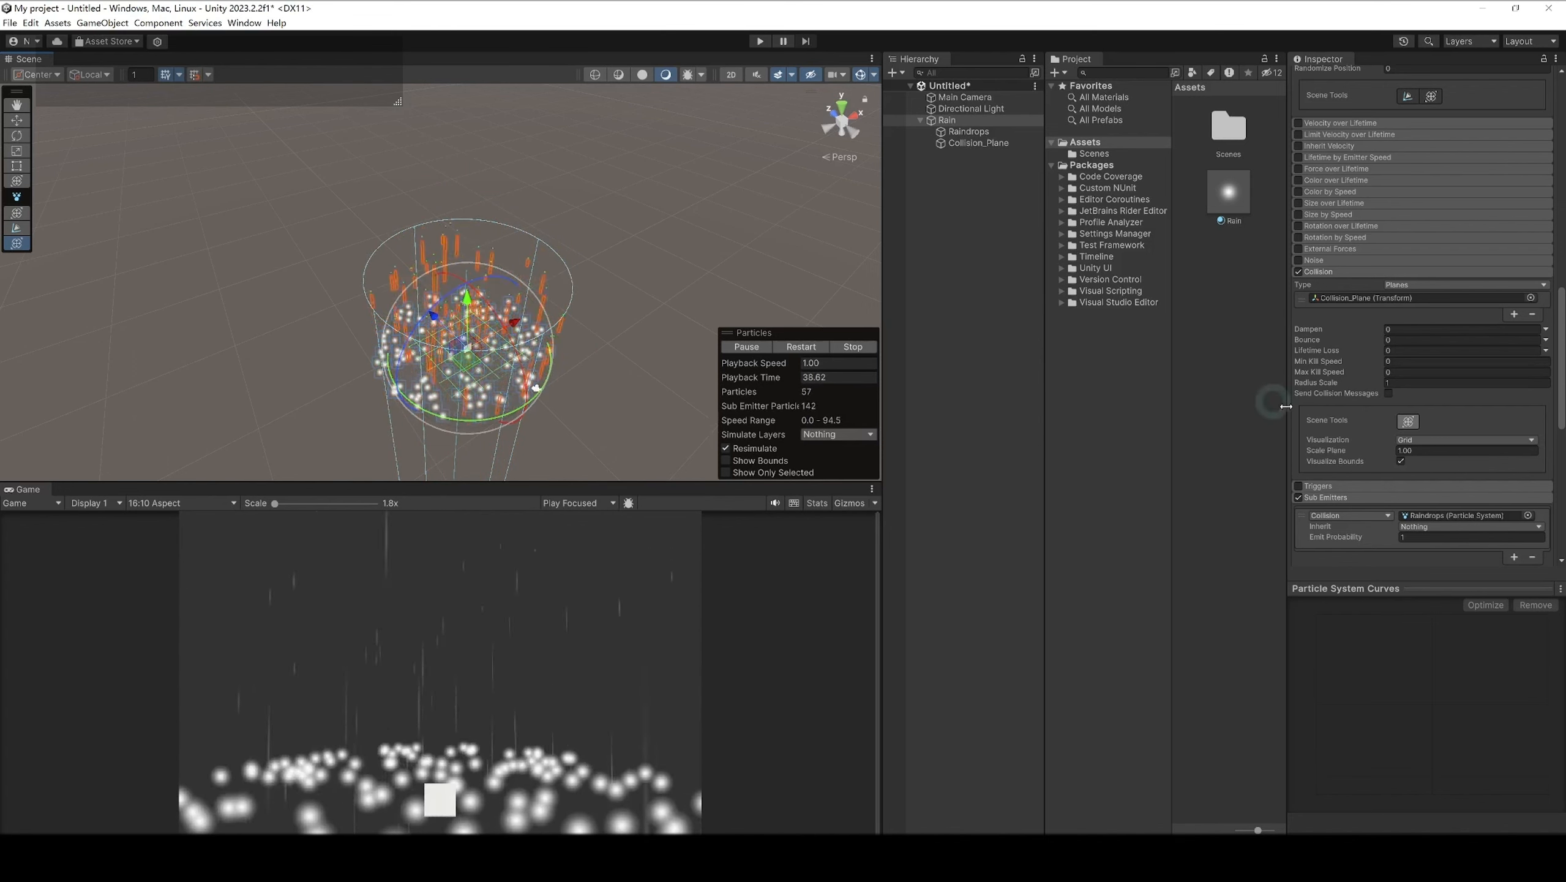
# Step: Set the Raindrops' Start Lifetime to random between 0.1 and 0.2, and Start Size to two constants, 5 and 4
pyautogui.scroll(15, 1355, 437)
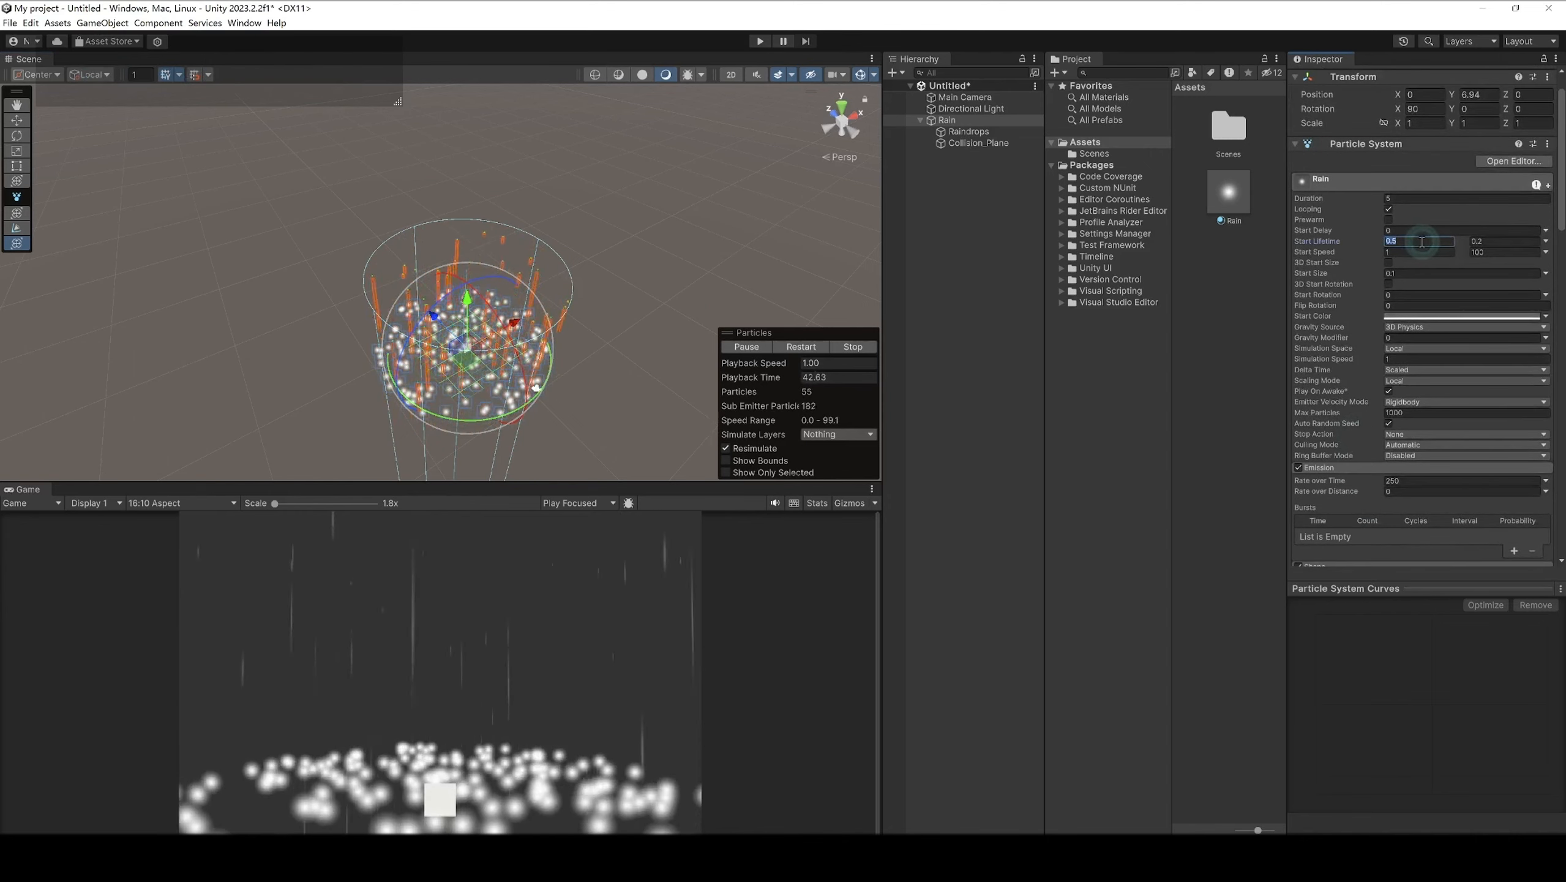
pyautogui.click(984, 131)
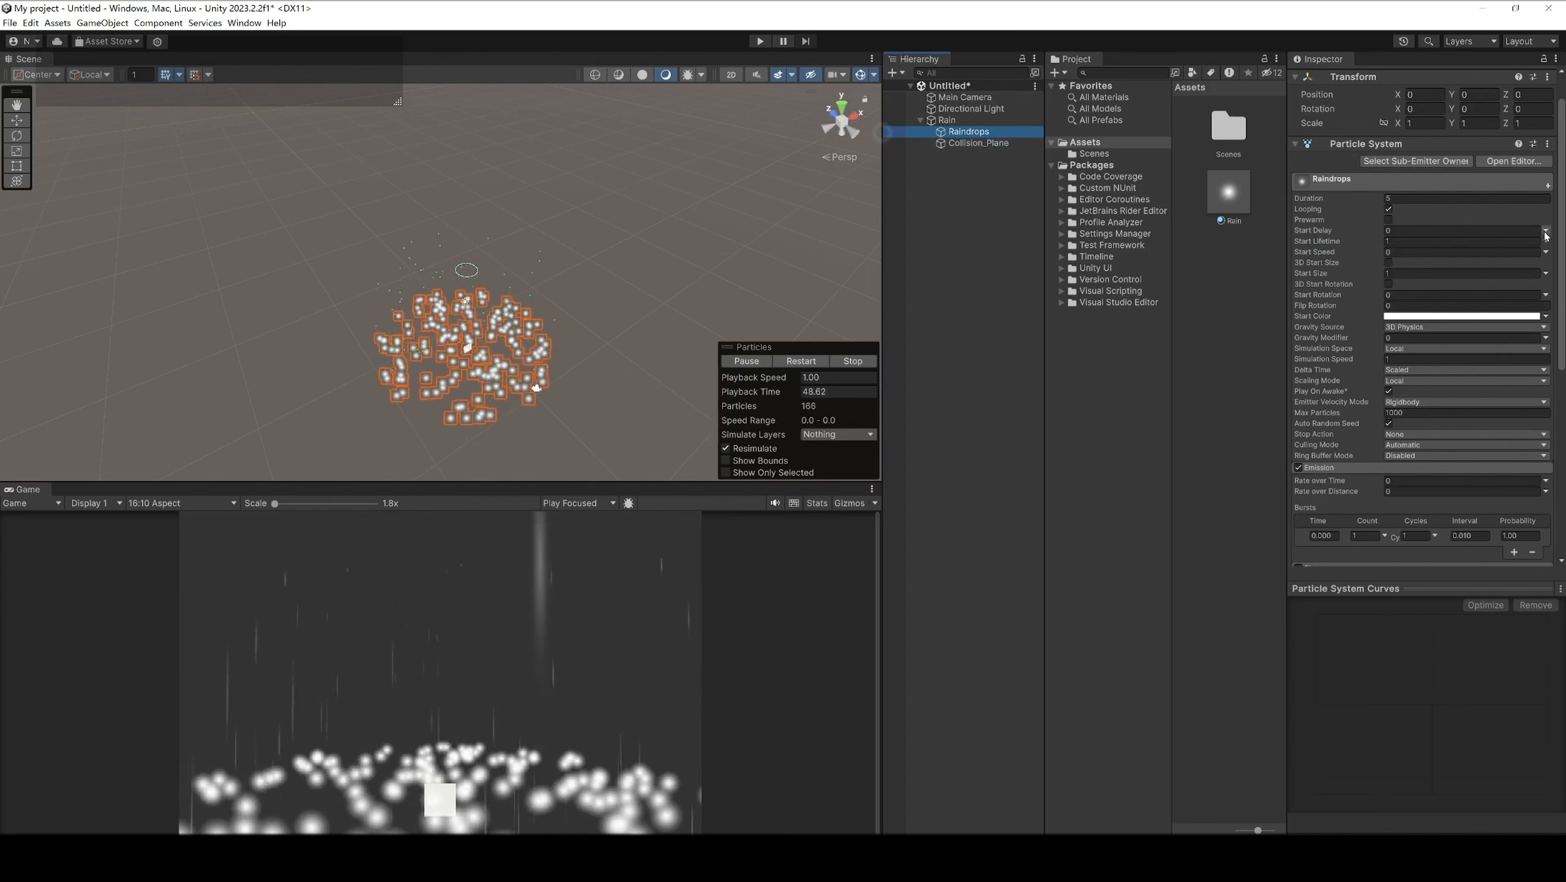
pyautogui.click(1547, 243)
pyautogui.click(1438, 285)
pyautogui.click(1423, 239)
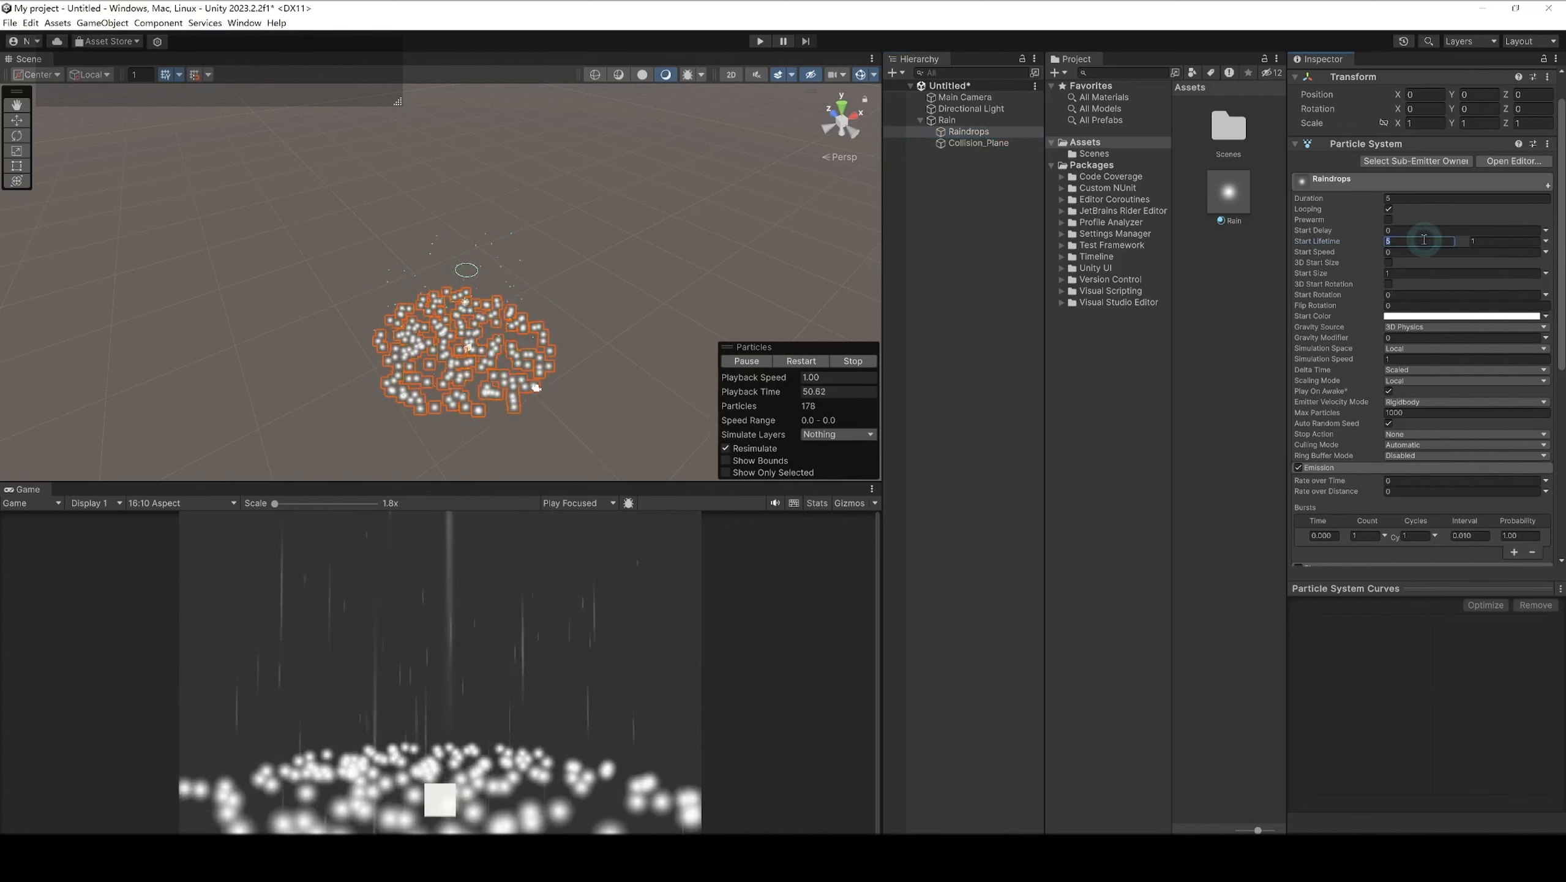
pyautogui.write('0.')
pyautogui.write('0.2')
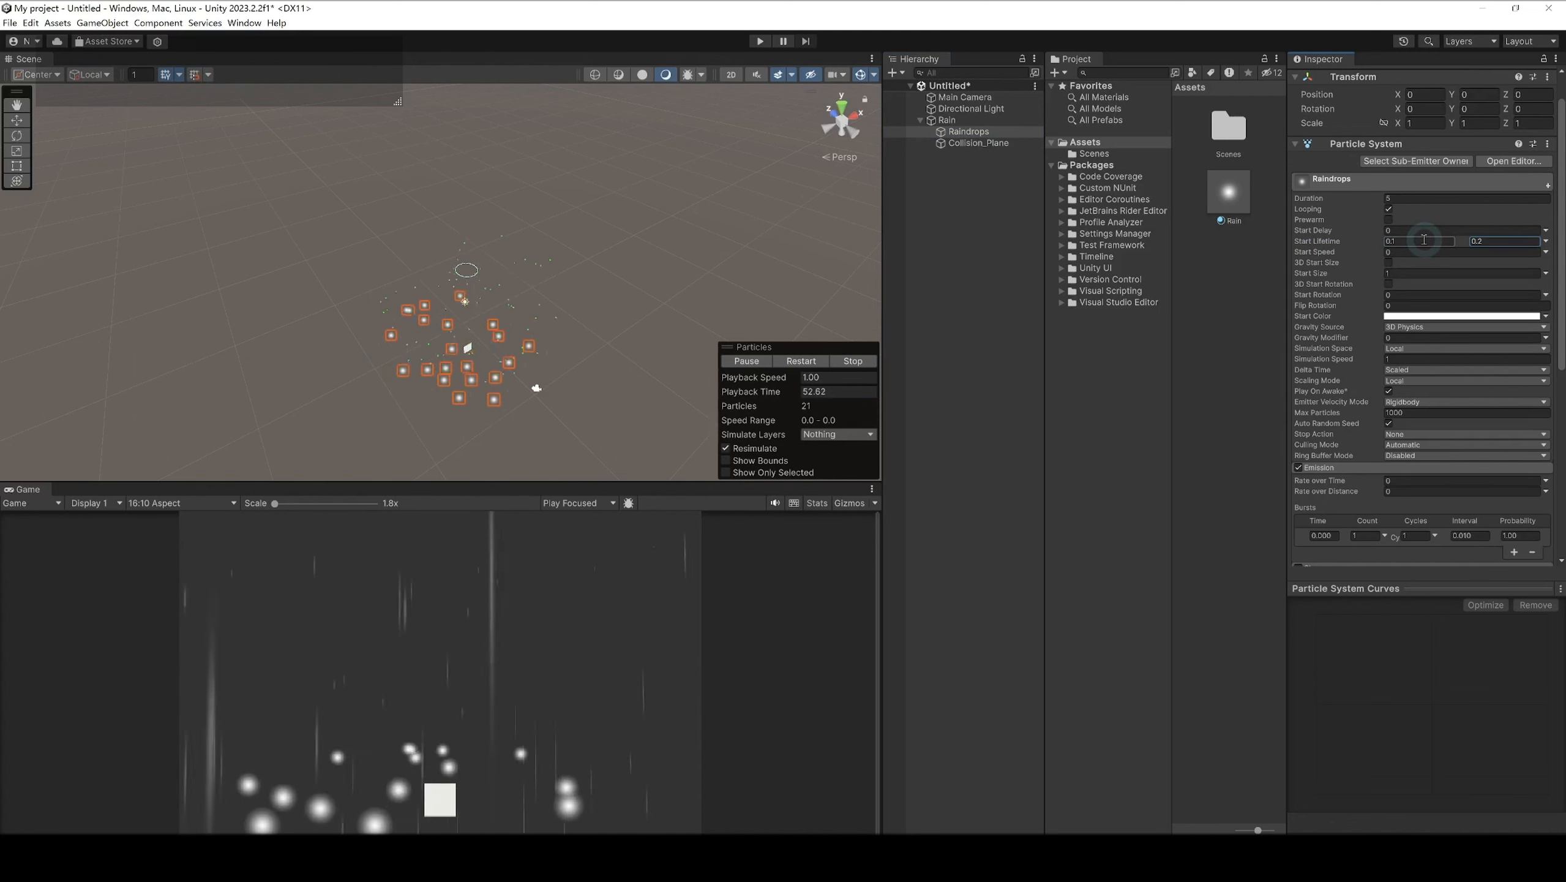
pyautogui.click(1548, 276)
pyautogui.click(1500, 314)
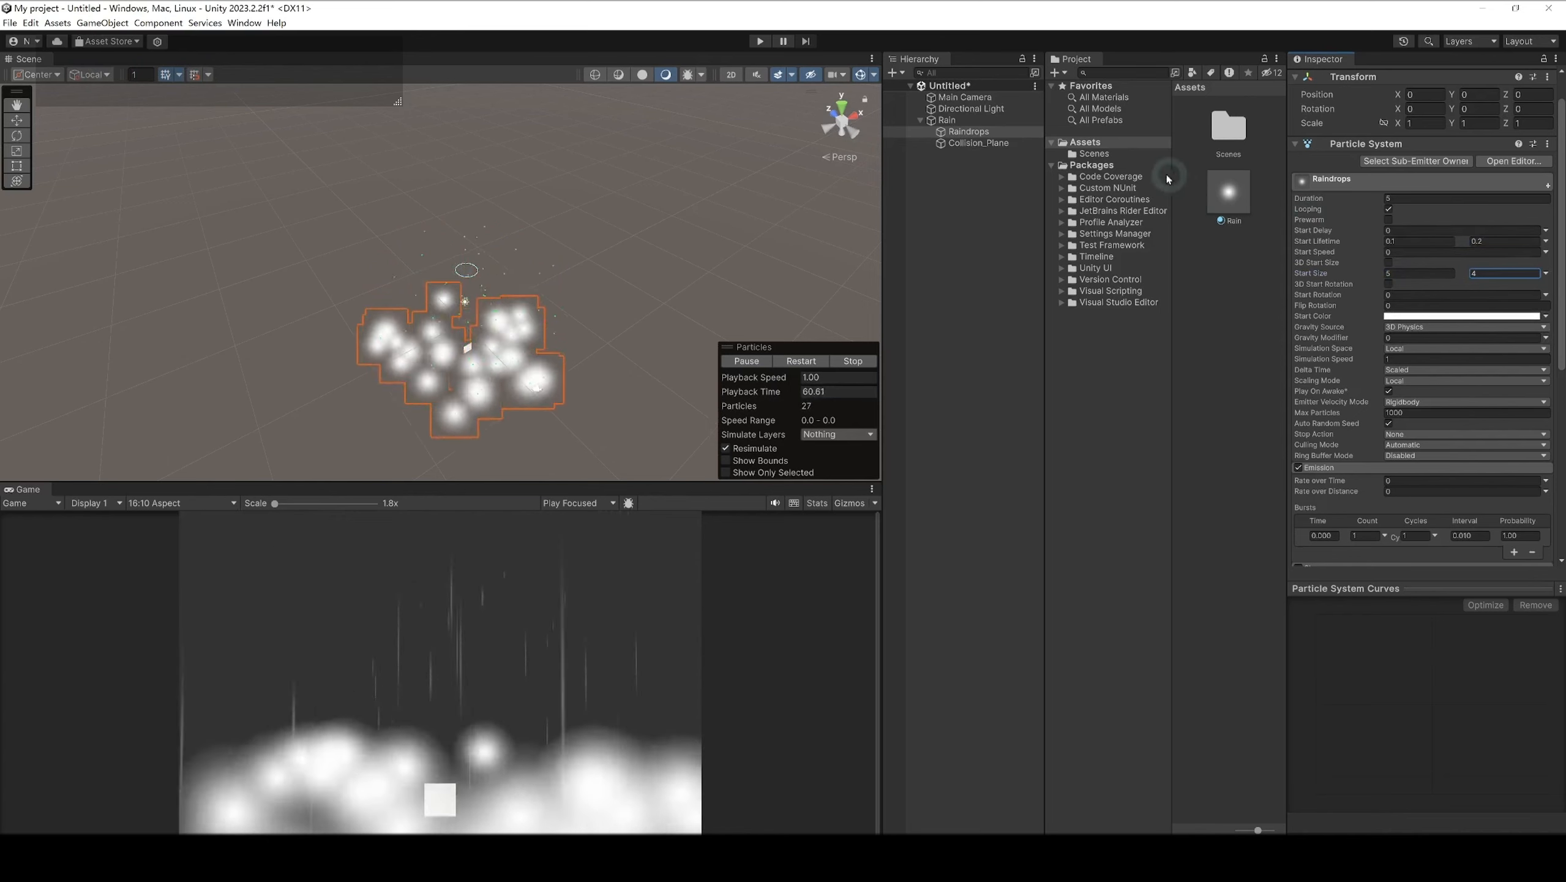
# Step: Set the Raindrops particle system's Render Mode to Horizontal Billboard in its Renderer module
pyautogui.click(993, 132)
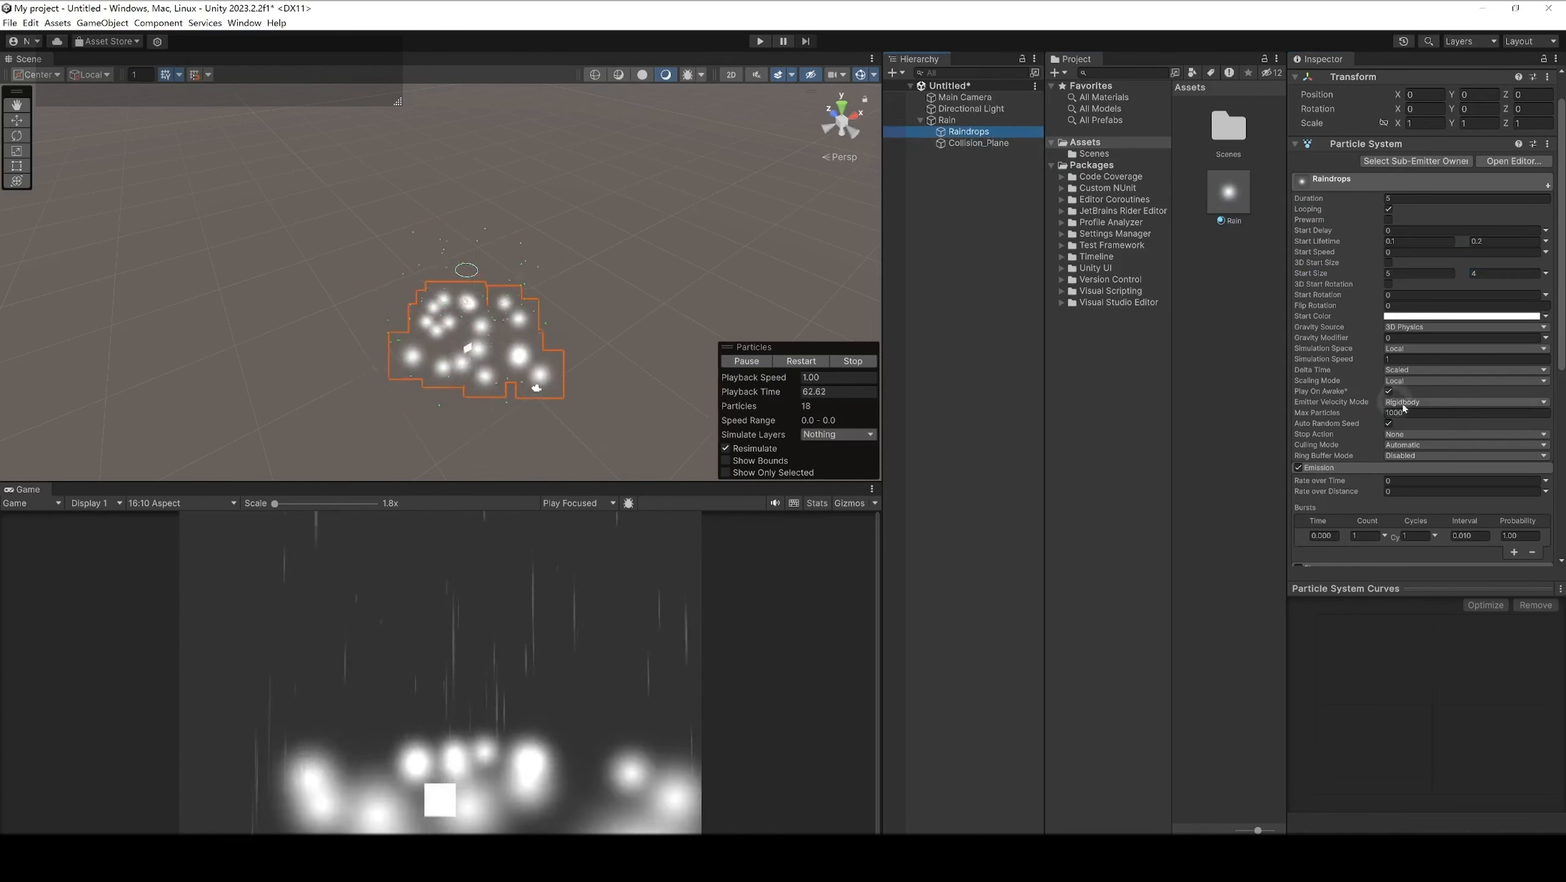
pyautogui.scroll(-5, 1462, 435)
pyautogui.click(1378, 472)
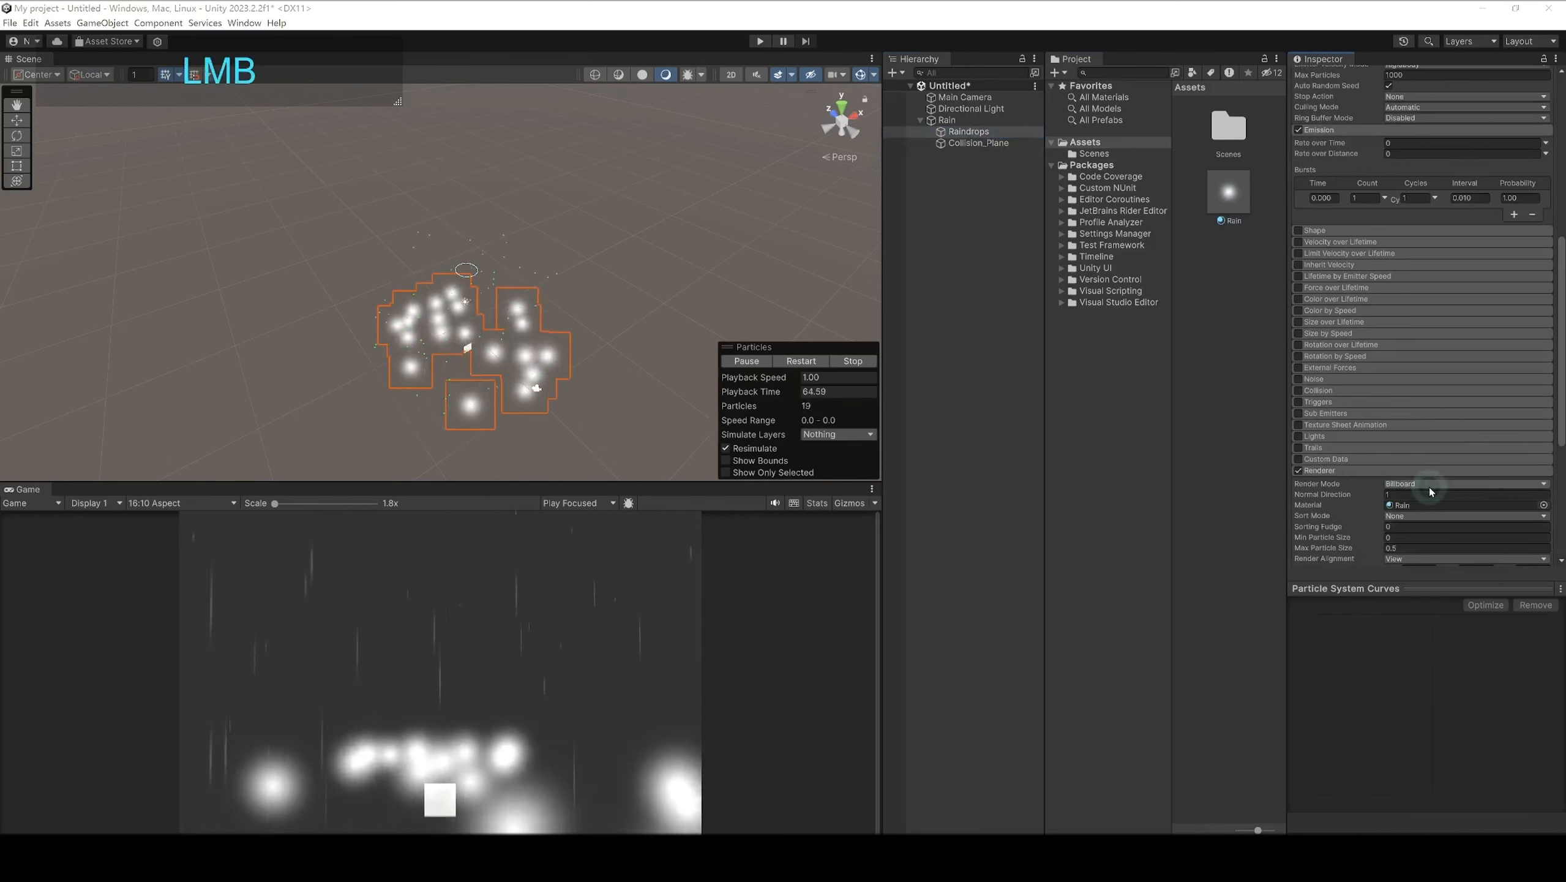
pyautogui.click(1430, 485)
pyautogui.click(1433, 530)
# Step: Set the Start Color of Raindrops to a dark grey, about 585858
pyautogui.scroll(8, 1444, 450)
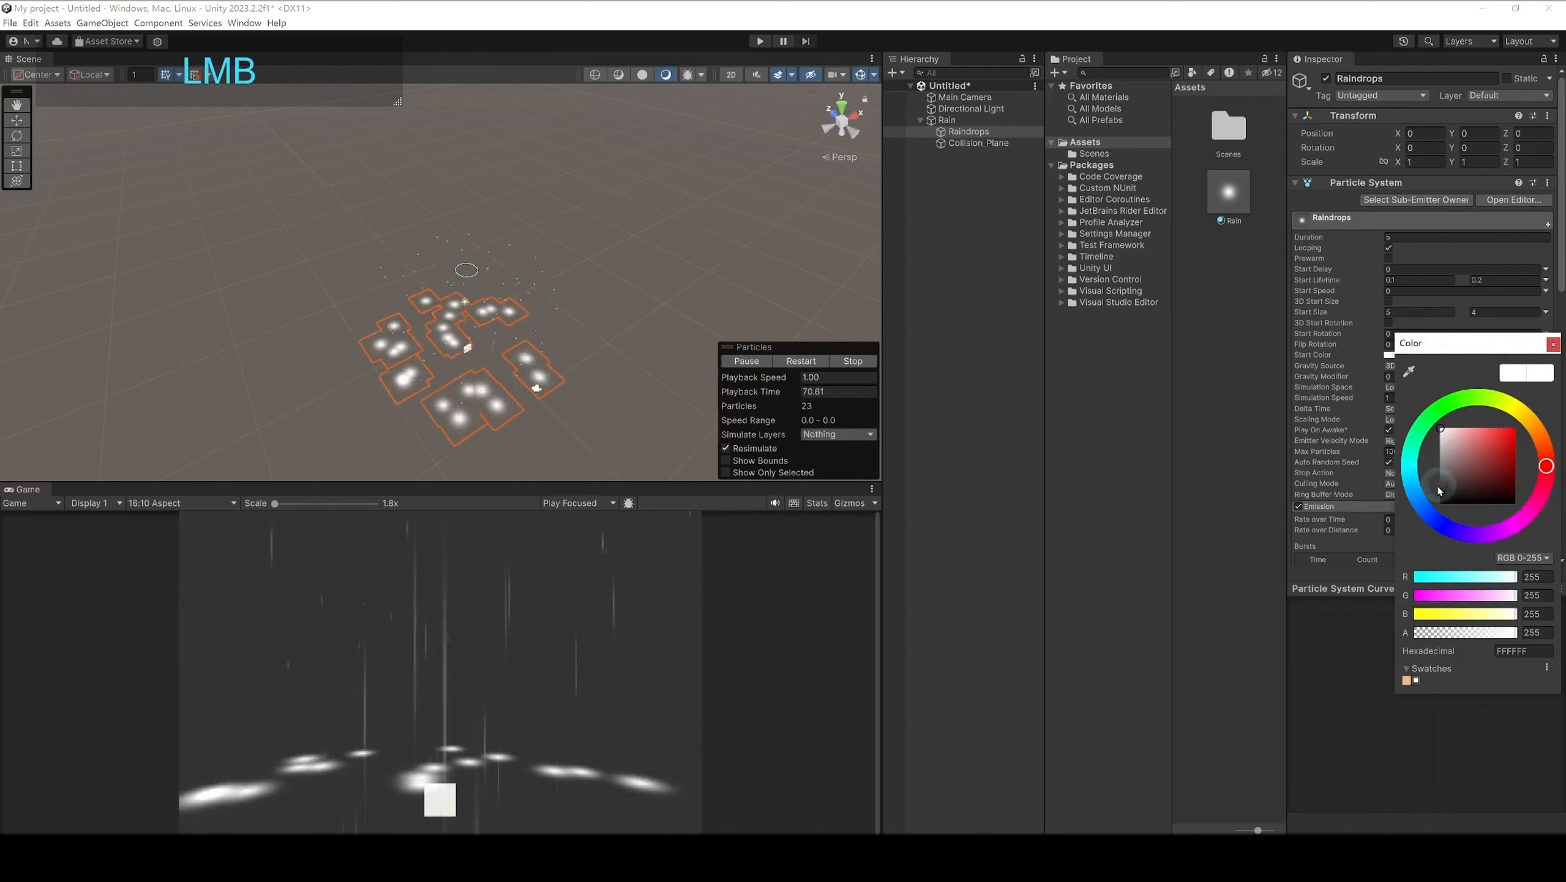
pyautogui.moveTo(1459, 495); pyautogui.dragTo(1437, 482)
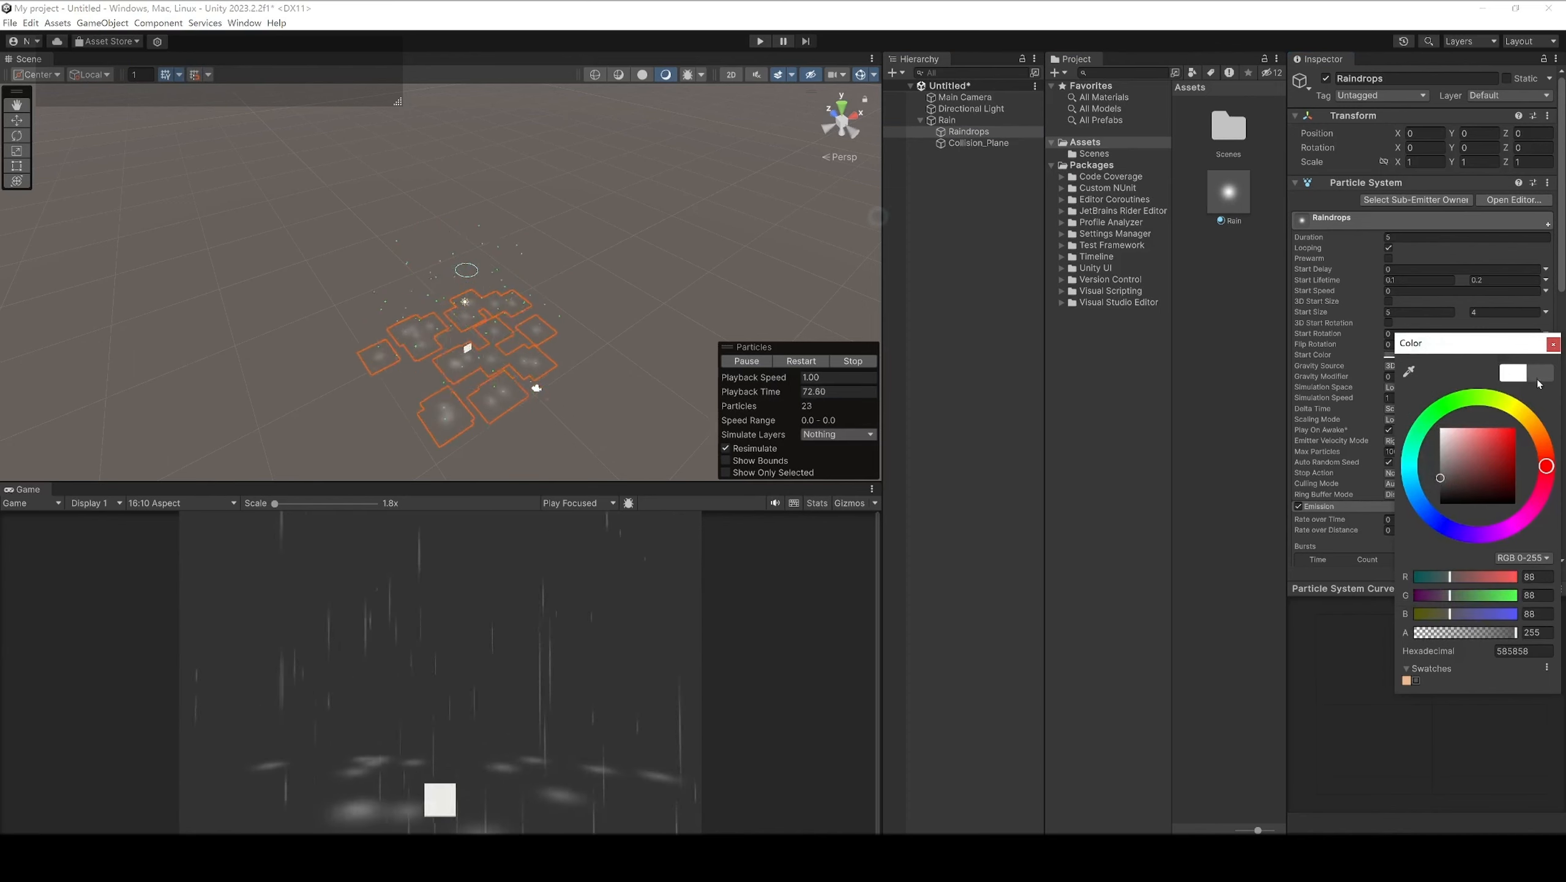
pyautogui.click(1553, 346)
# Step: Enable Color over Lifetime on Raindrops, add a white gradient key at 49.3%, and set the starting color key to black
pyautogui.scroll(-10, 1314, 409)
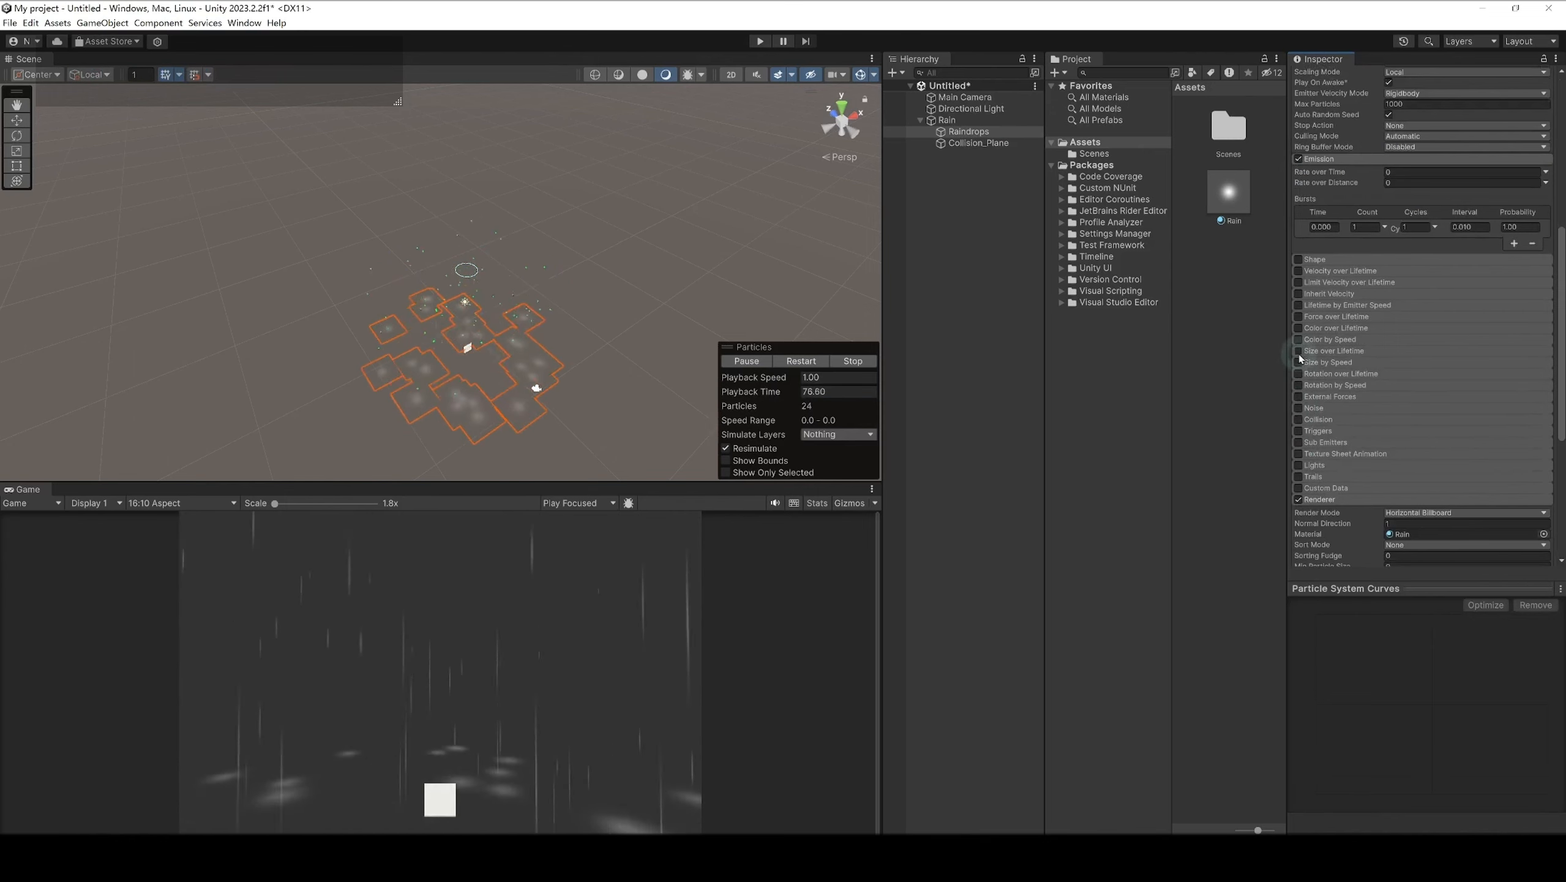
pyautogui.click(1299, 328)
pyautogui.click(1434, 342)
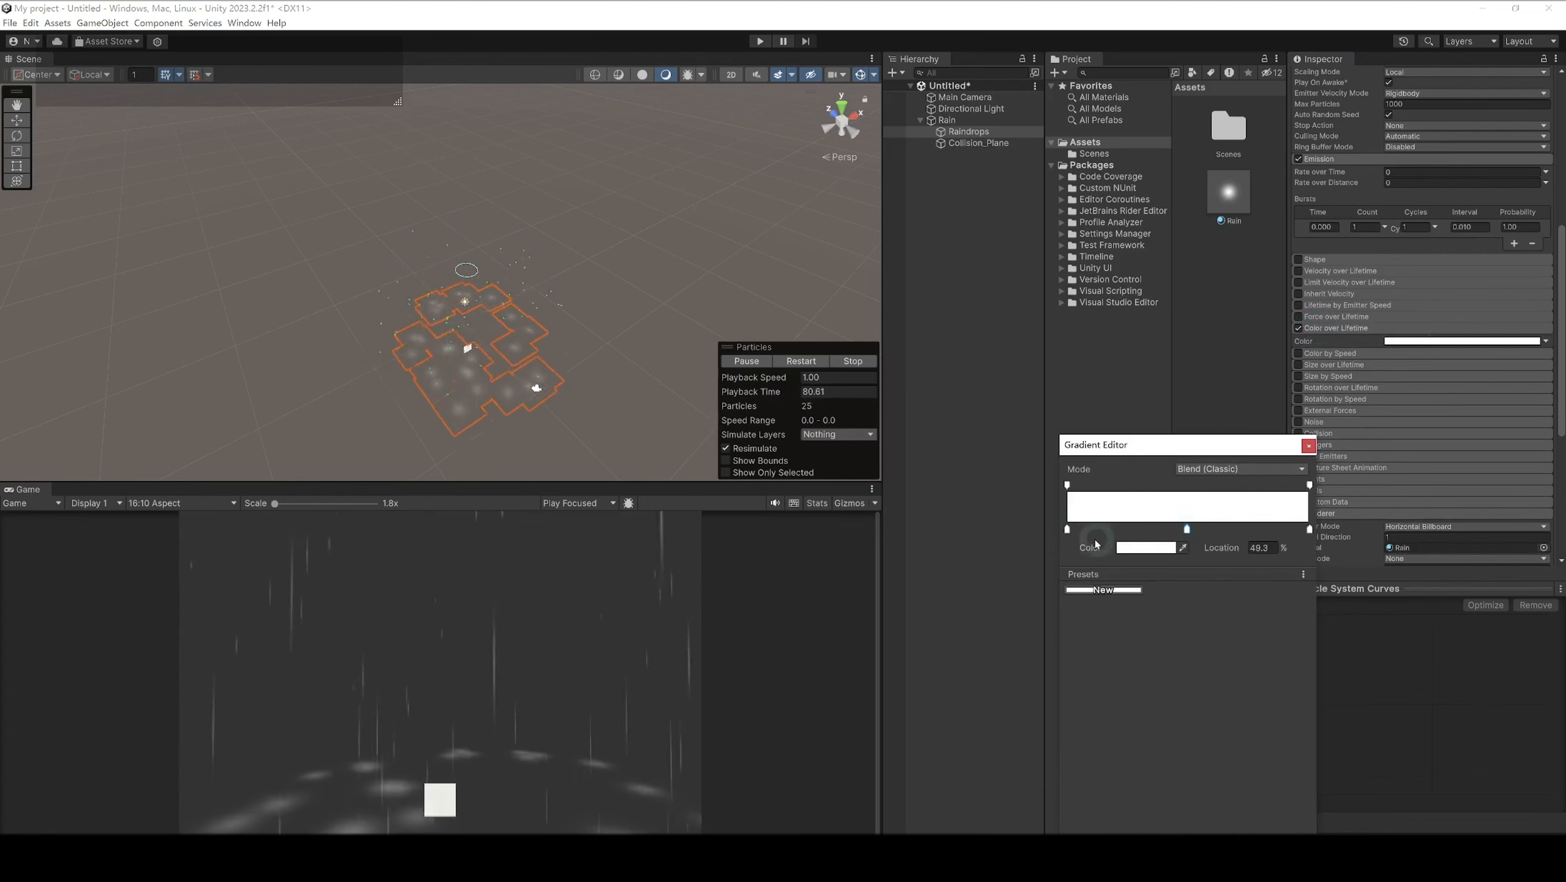
pyautogui.click(1070, 533)
pyautogui.click(1130, 546)
pyautogui.moveTo(1200, 634); pyautogui.dragTo(1153, 650)
# Step: Set the gradient's end color key at 100% to black and close the gradient editor
pyautogui.click(1310, 529)
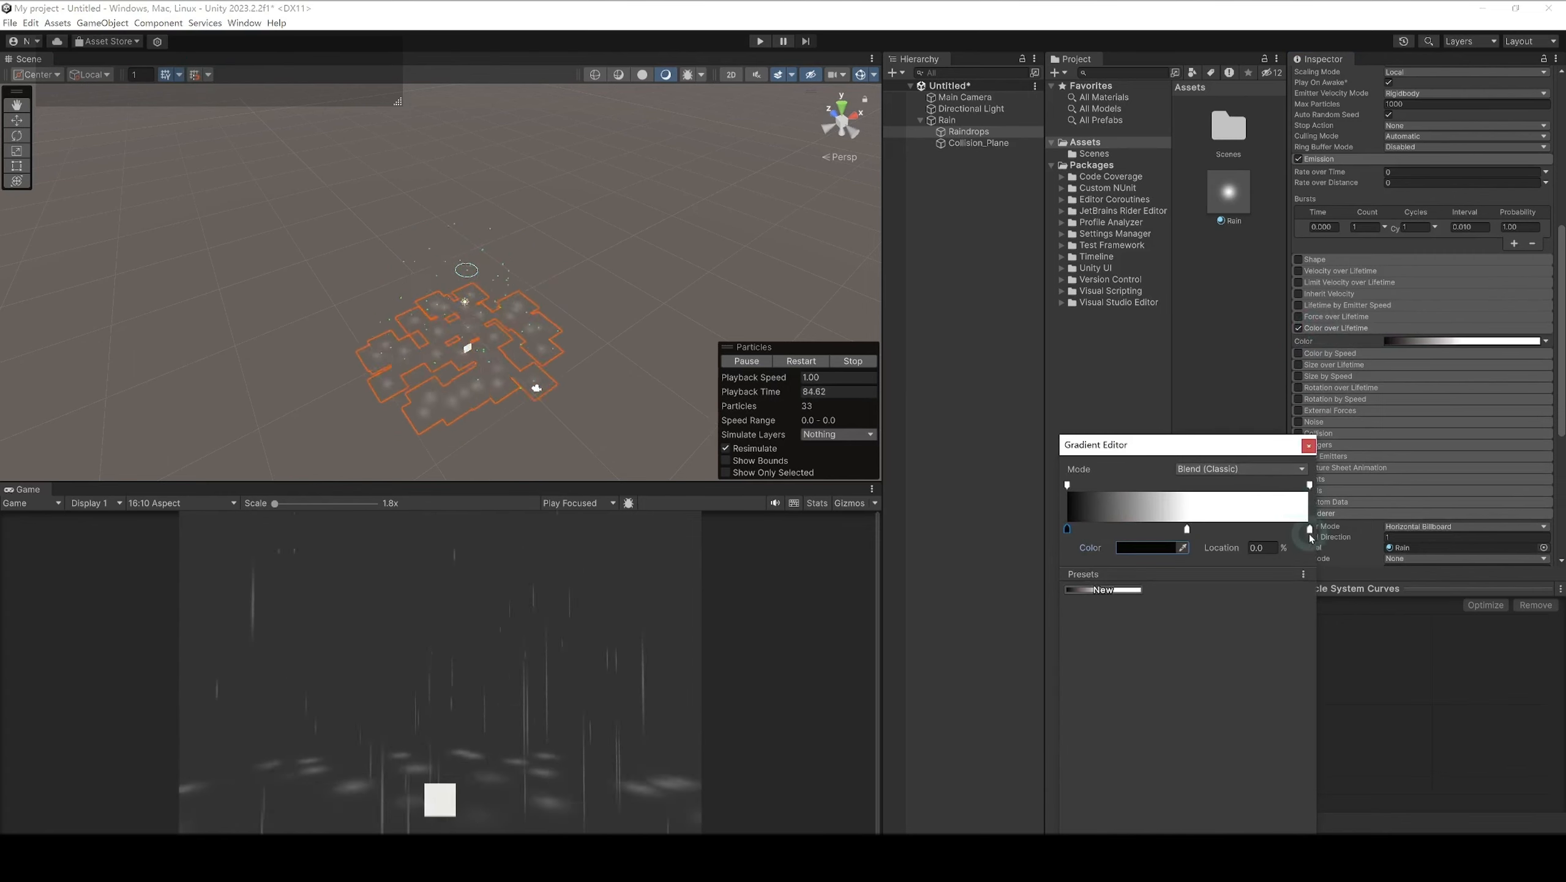
pyautogui.click(1157, 546)
pyautogui.moveTo(1227, 619); pyautogui.dragTo(1200, 675)
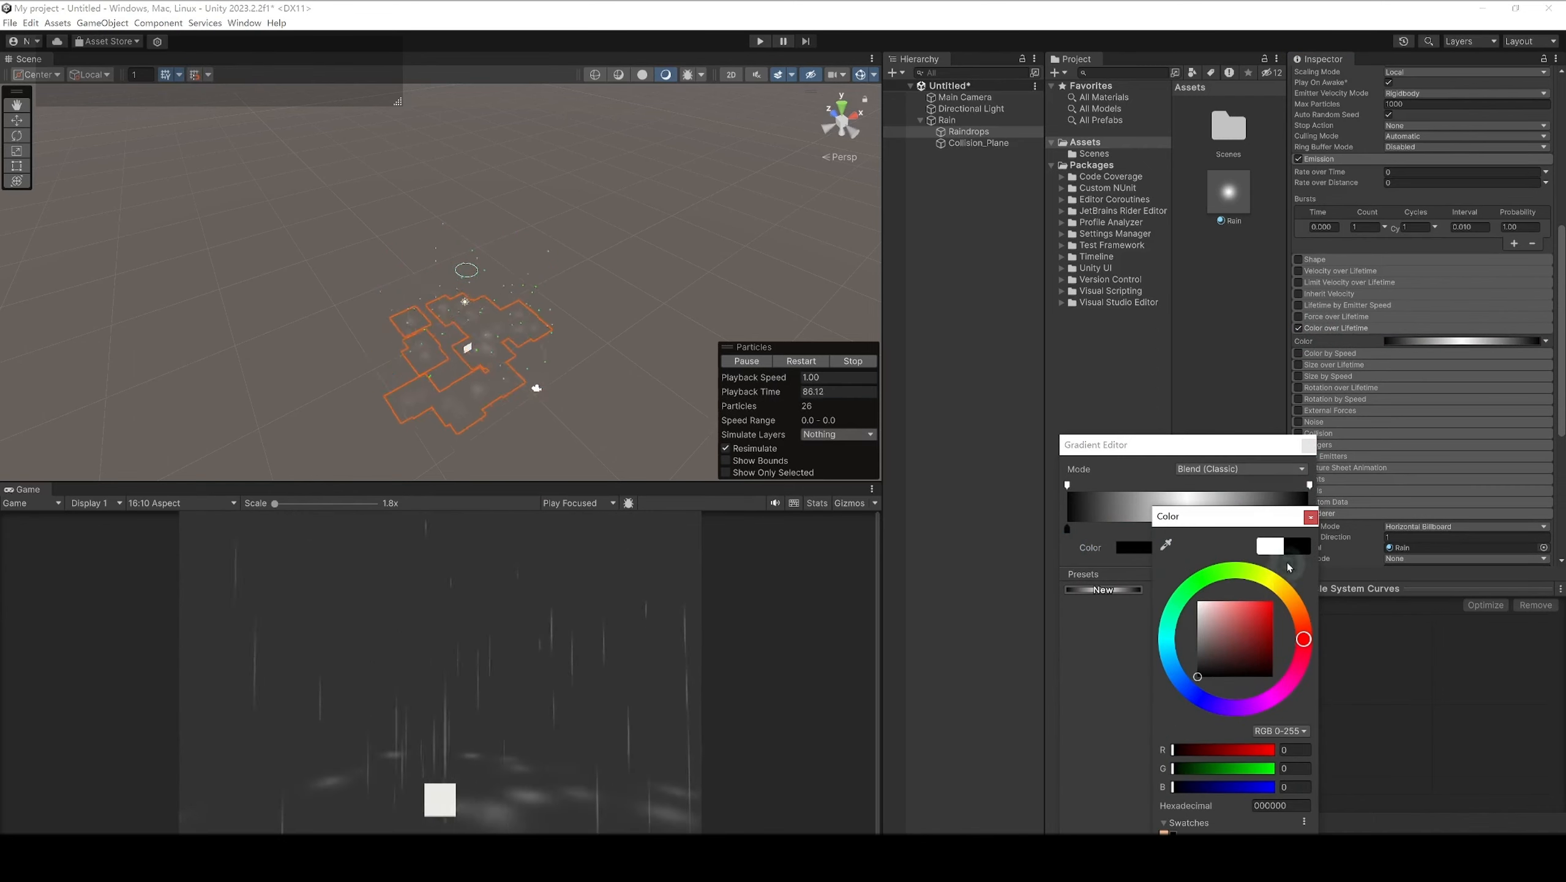
pyautogui.click(1311, 516)
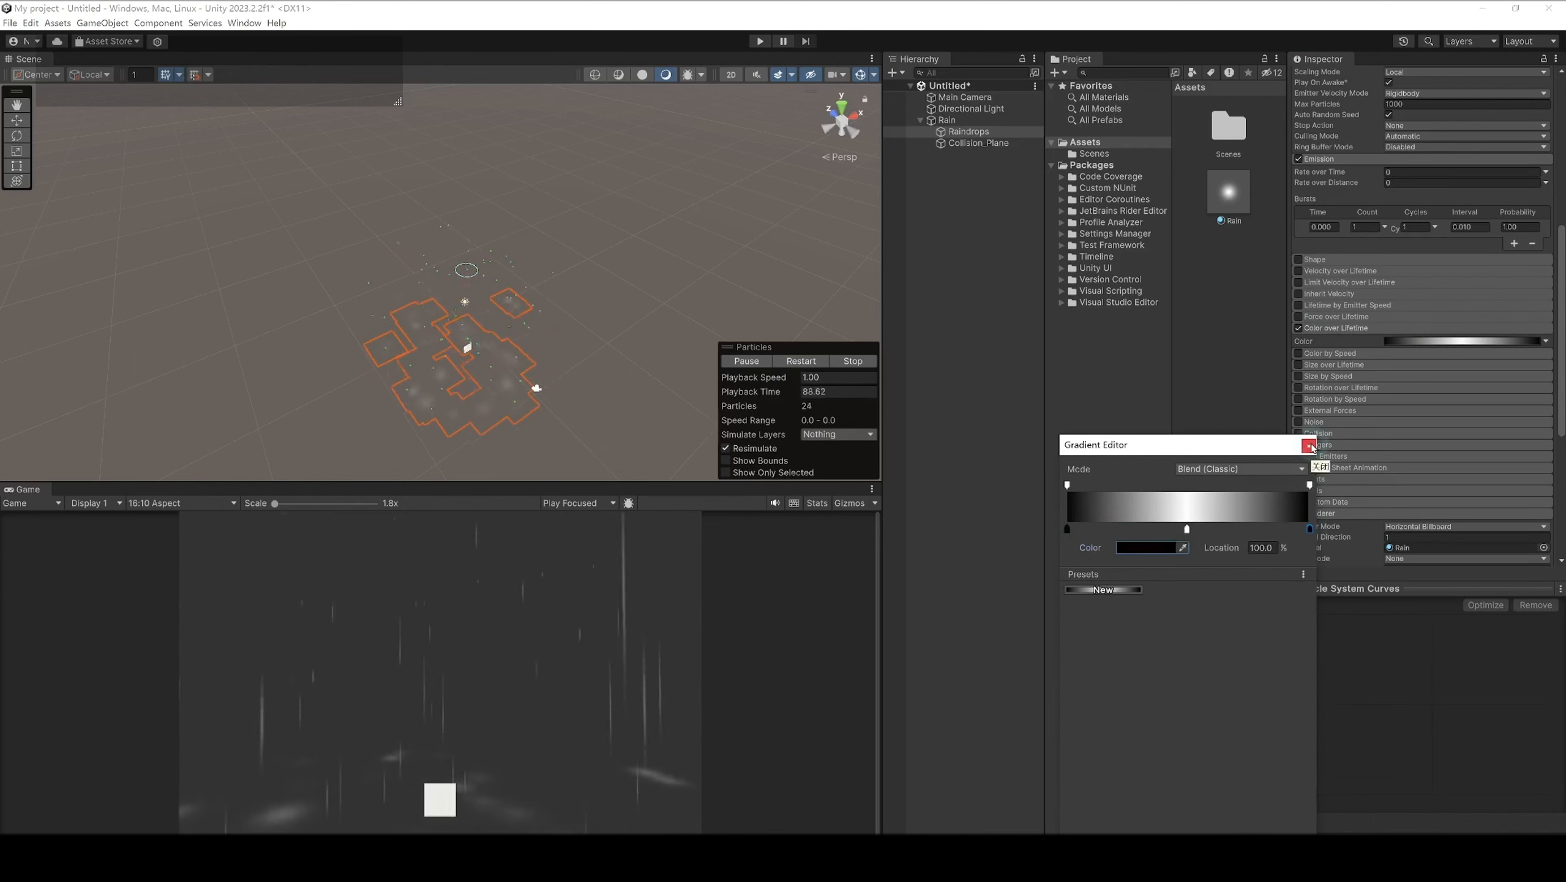
pyautogui.click(1309, 445)
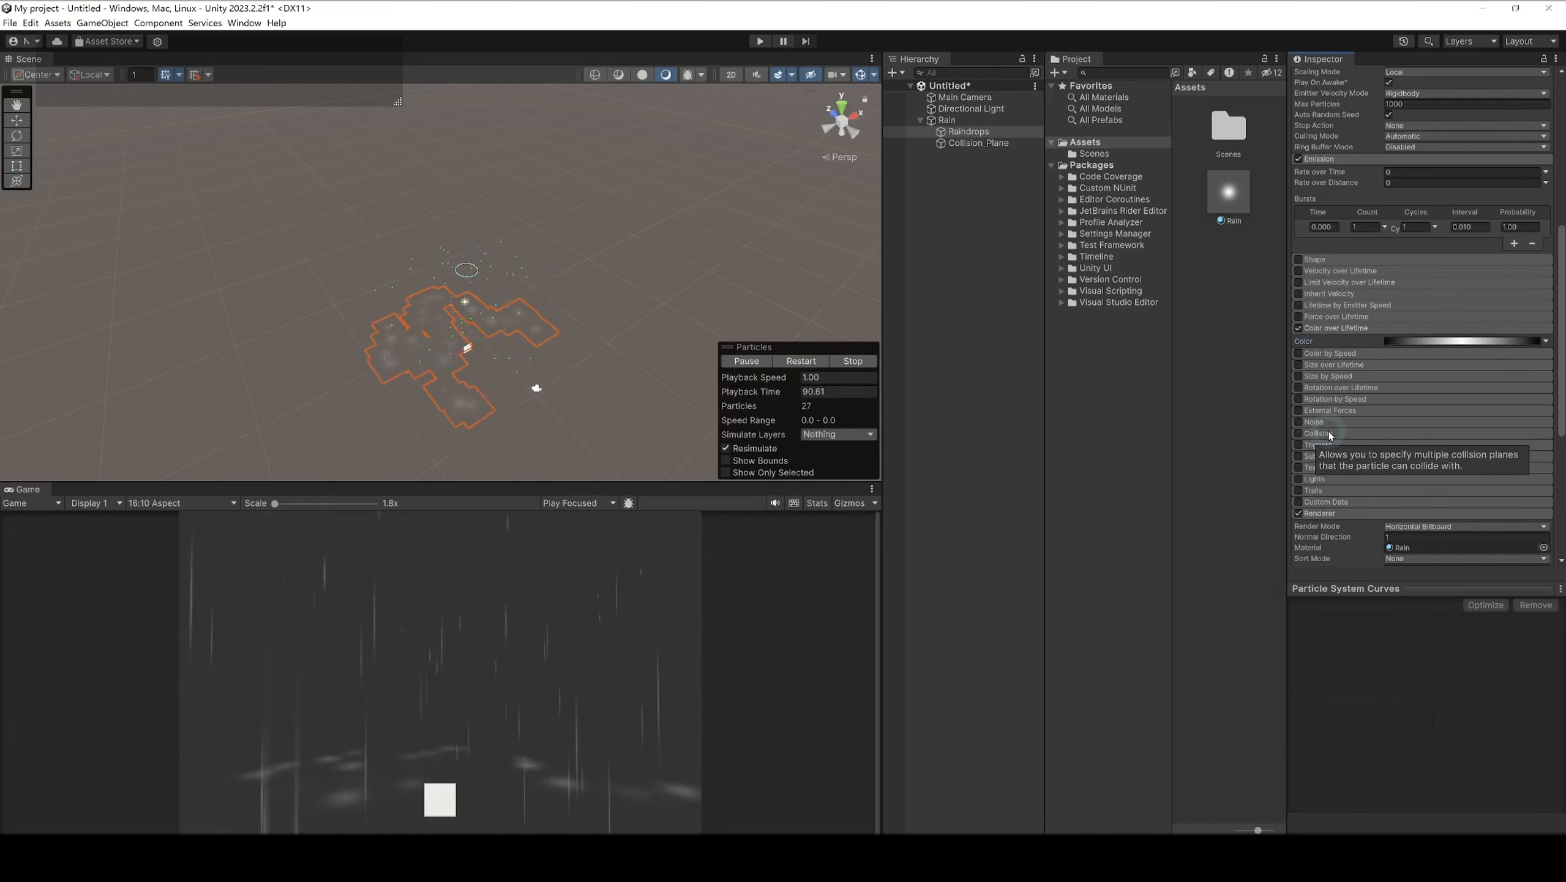
# Step: Set the Arc of the Rain particle system's cone shape to 180
pyautogui.click(983, 122)
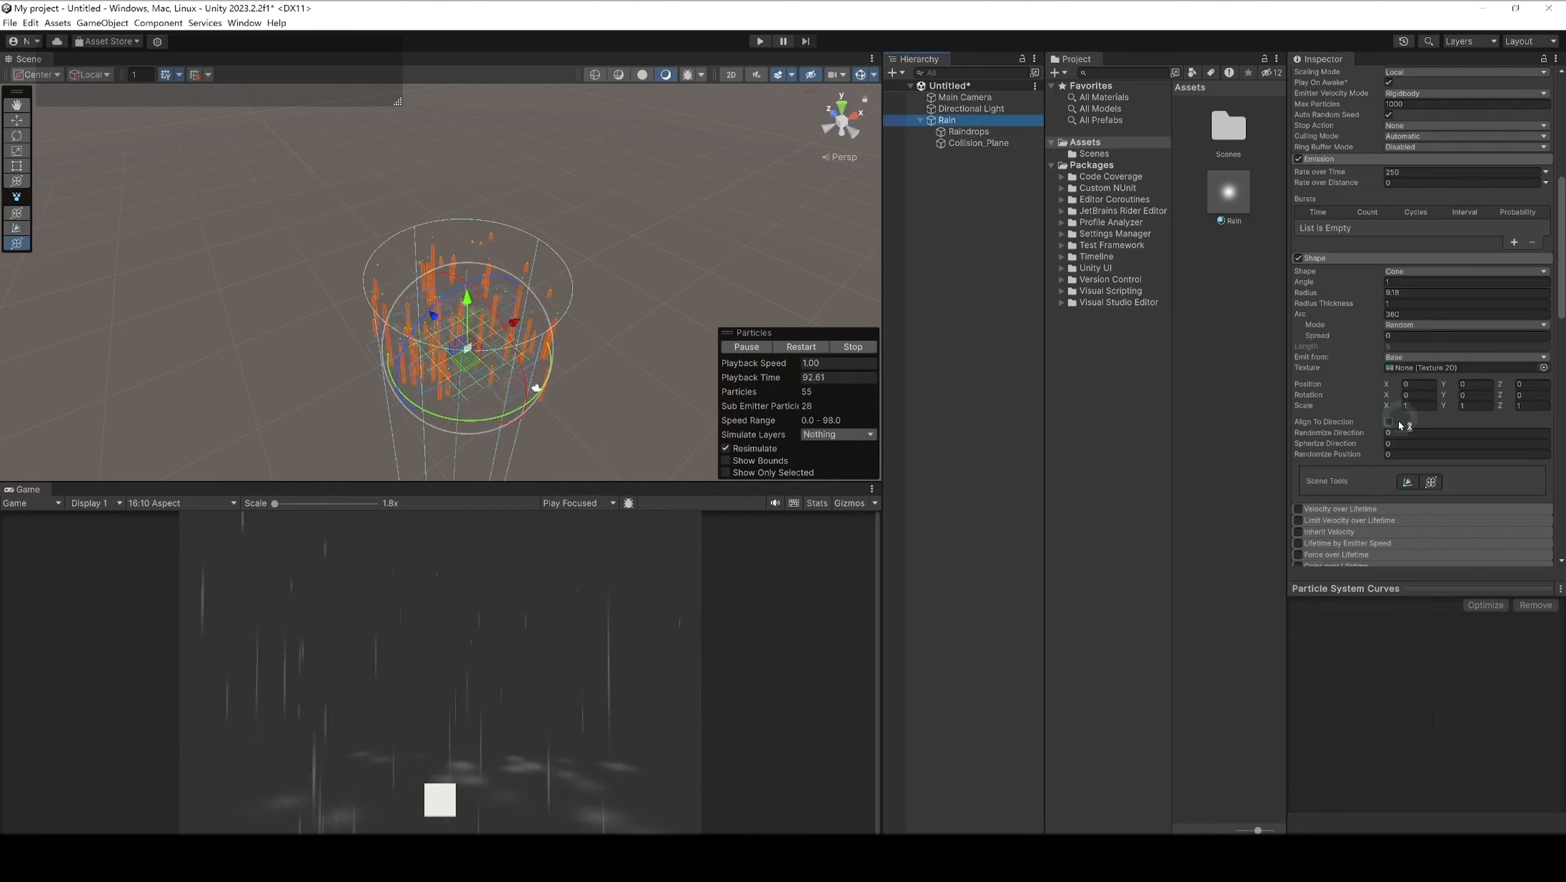
pyautogui.click(1394, 313)
pyautogui.write('180')
pyautogui.press('Return')
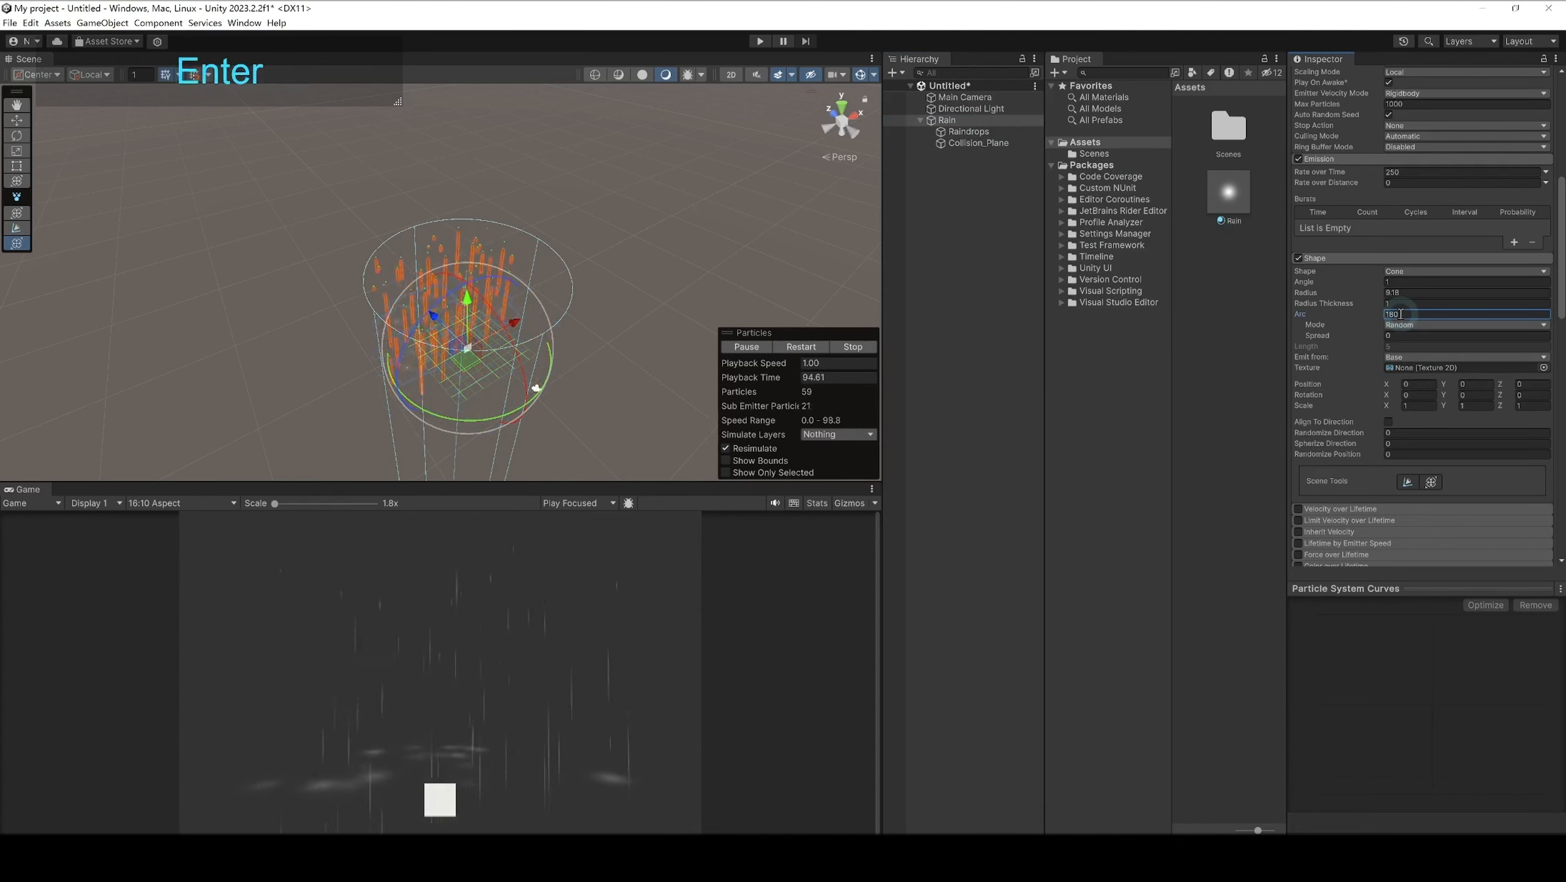
pyautogui.keyDown('alt'); pyautogui.moveTo(707, 222); pyautogui.dragTo(580, 342); pyautogui.keyUp('alt')
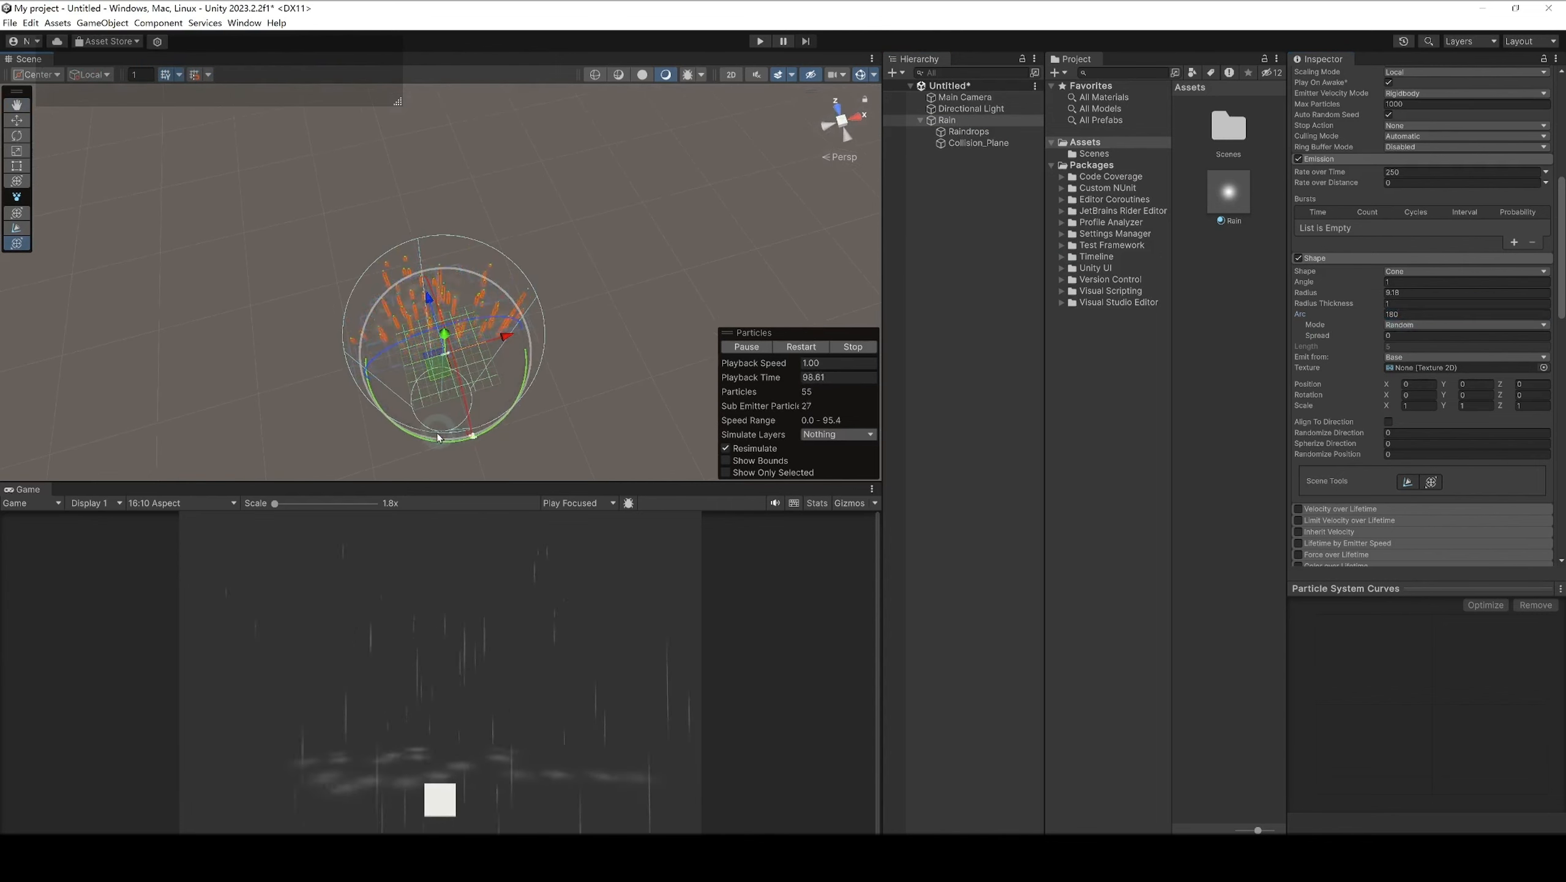
pyautogui.moveTo(436, 439); pyautogui.dragTo(1054, 229)
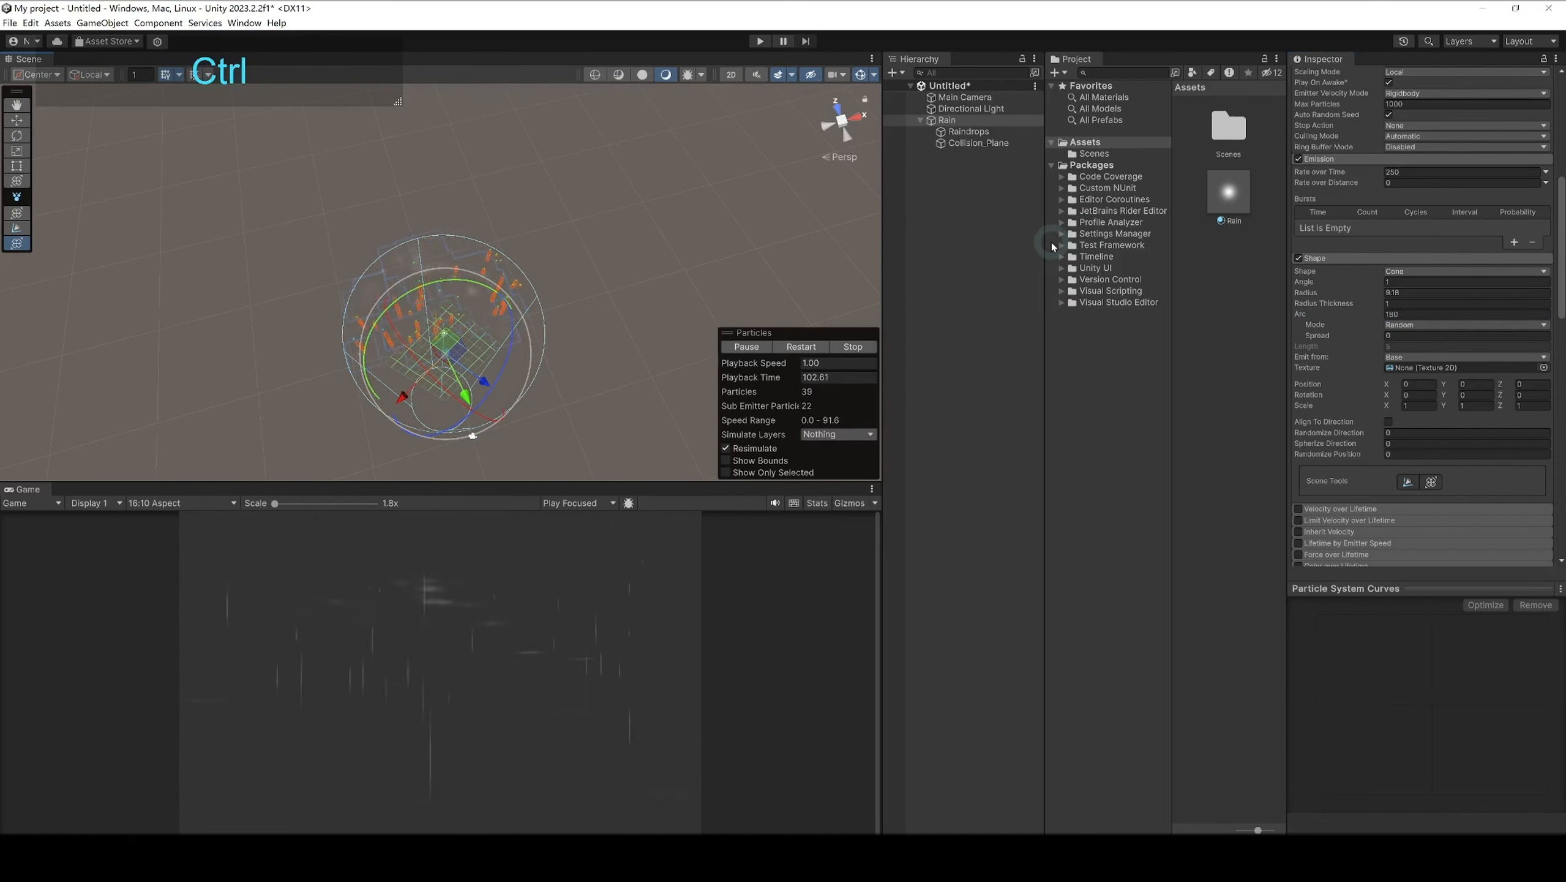
pyautogui.hotkey('ctrl', 'z')
# Step: Turn off the collision plane Scene tool in the Rain particle system's Collision module
pyautogui.click(970, 131)
pyautogui.click(948, 120)
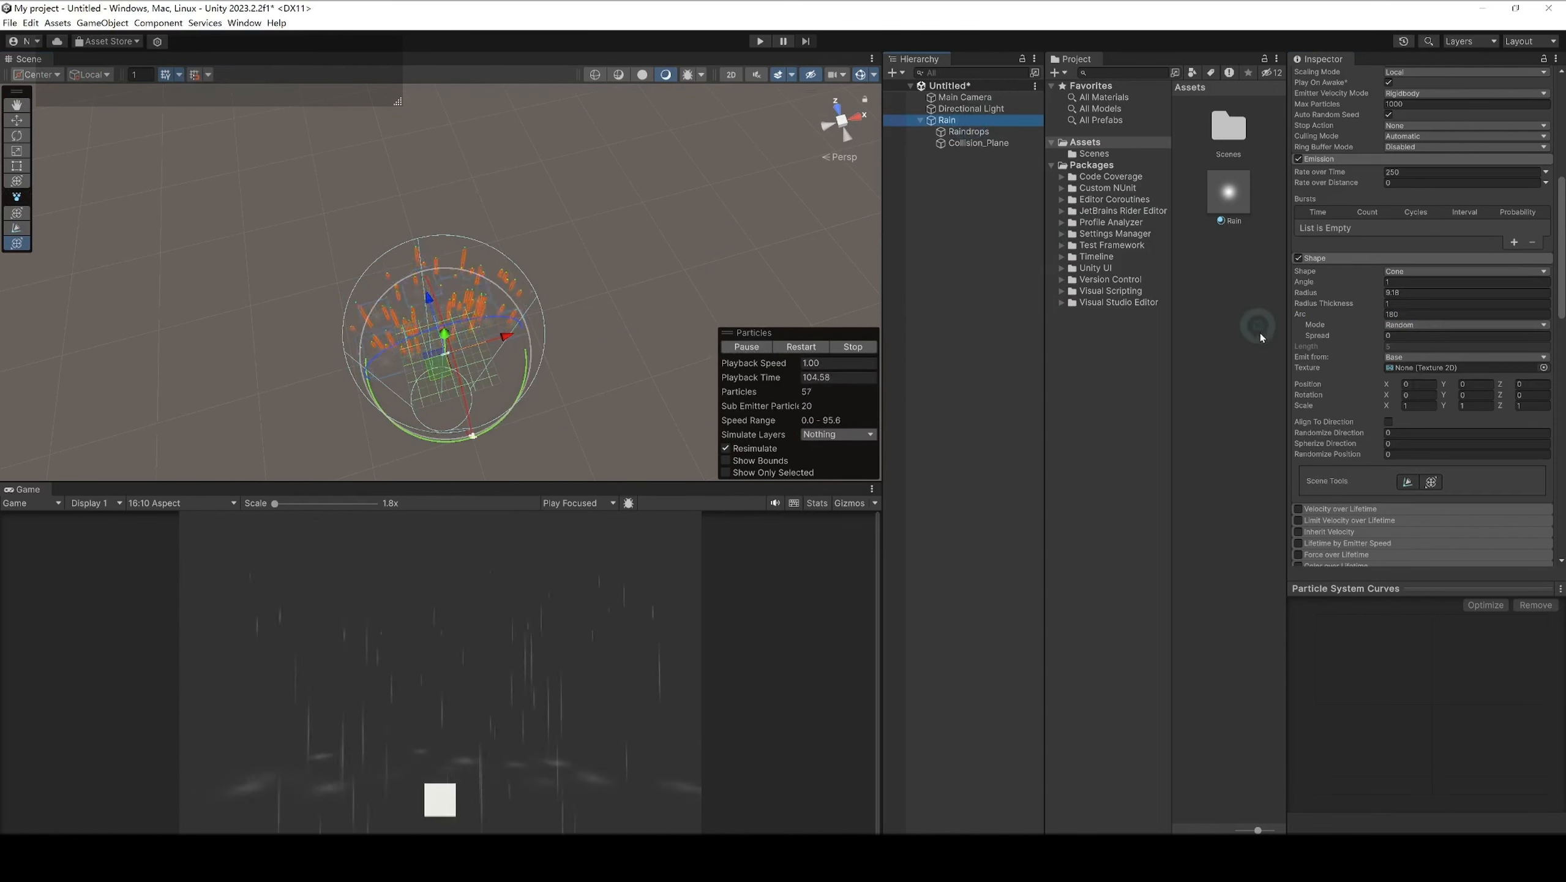
pyautogui.scroll(-5, 1357, 482)
pyautogui.scroll(-5, 1373, 473)
pyautogui.click(1408, 305)
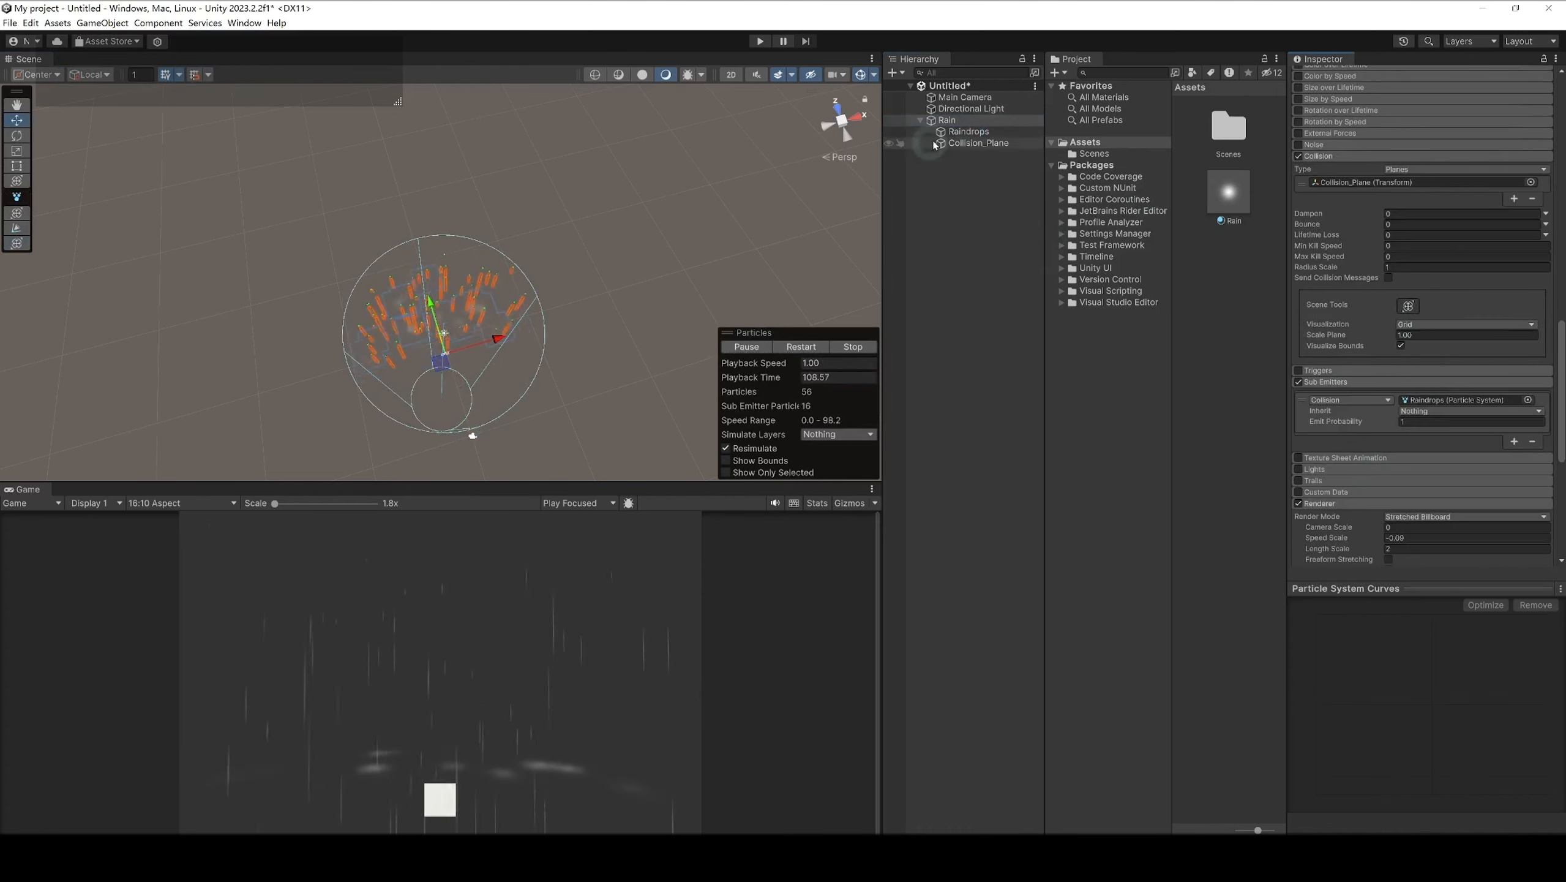
# Step: Rotate the Rain object around its Z axis and set its Z rotation to exactly 180
pyautogui.click(957, 122)
pyautogui.press('e')
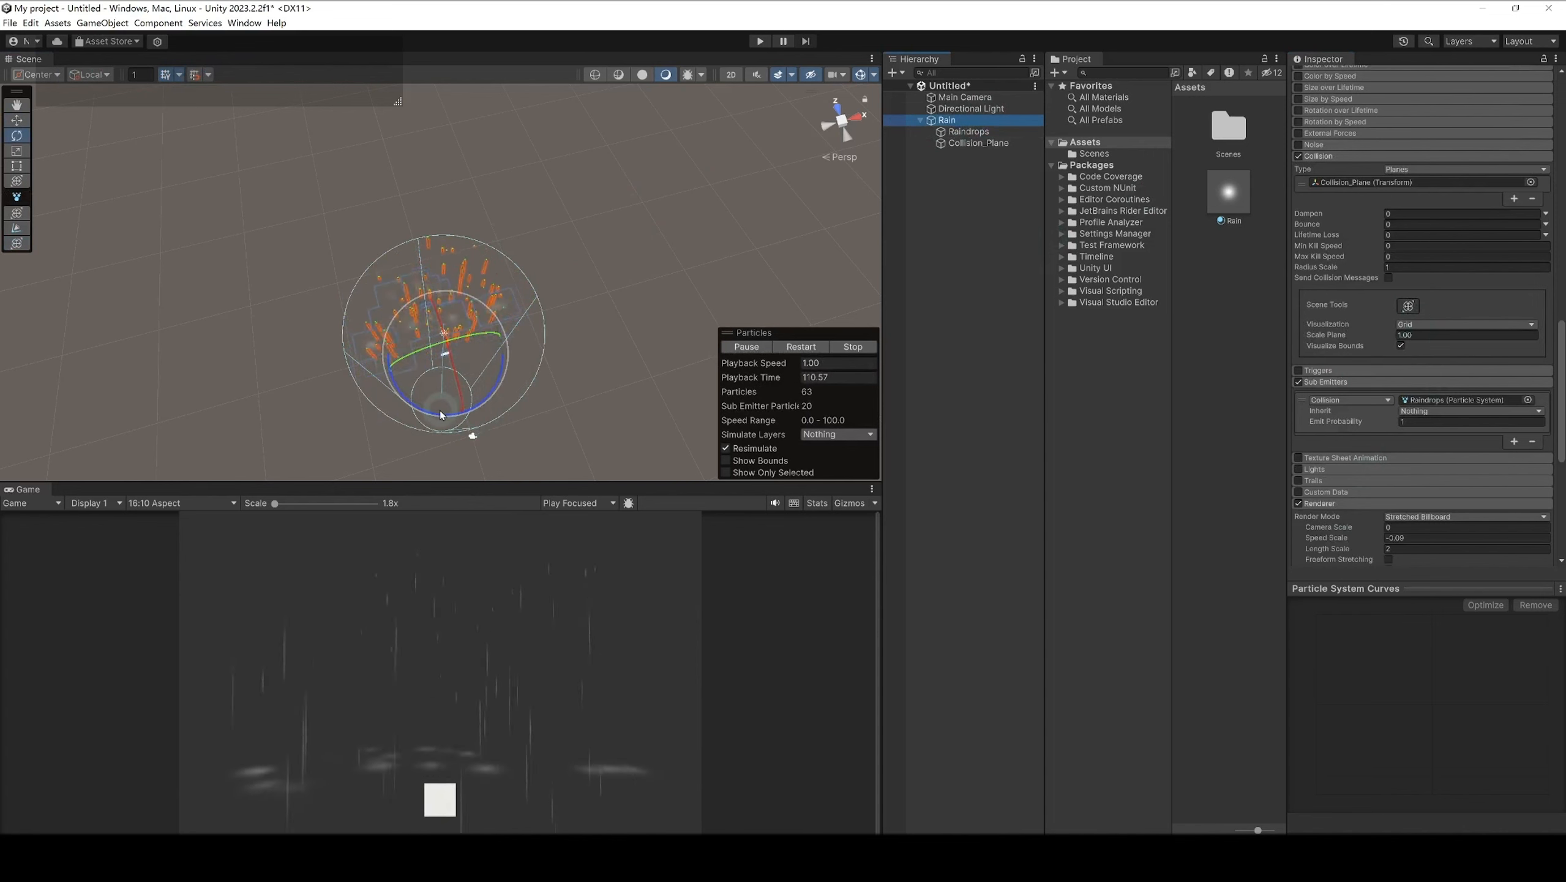
pyautogui.moveTo(442, 416); pyautogui.dragTo(838, 353)
pyautogui.scroll(6, 1401, 354)
pyautogui.scroll(10, 1400, 354)
pyautogui.scroll(-2, 1444, 247)
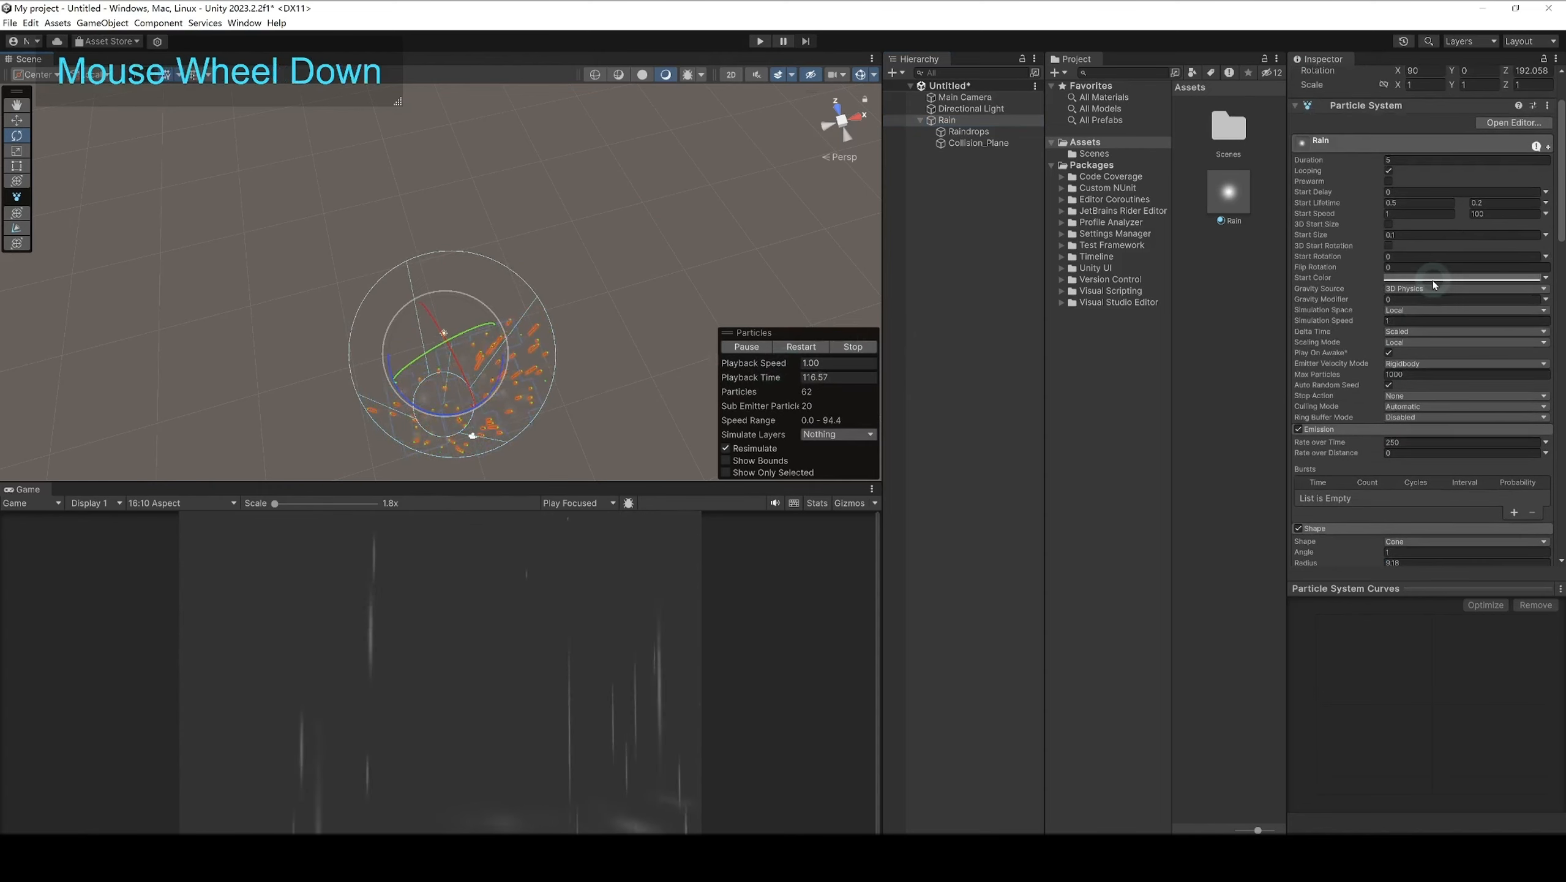
pyautogui.scroll(3, 1465, 196)
pyautogui.click(1534, 148)
pyautogui.write('180')
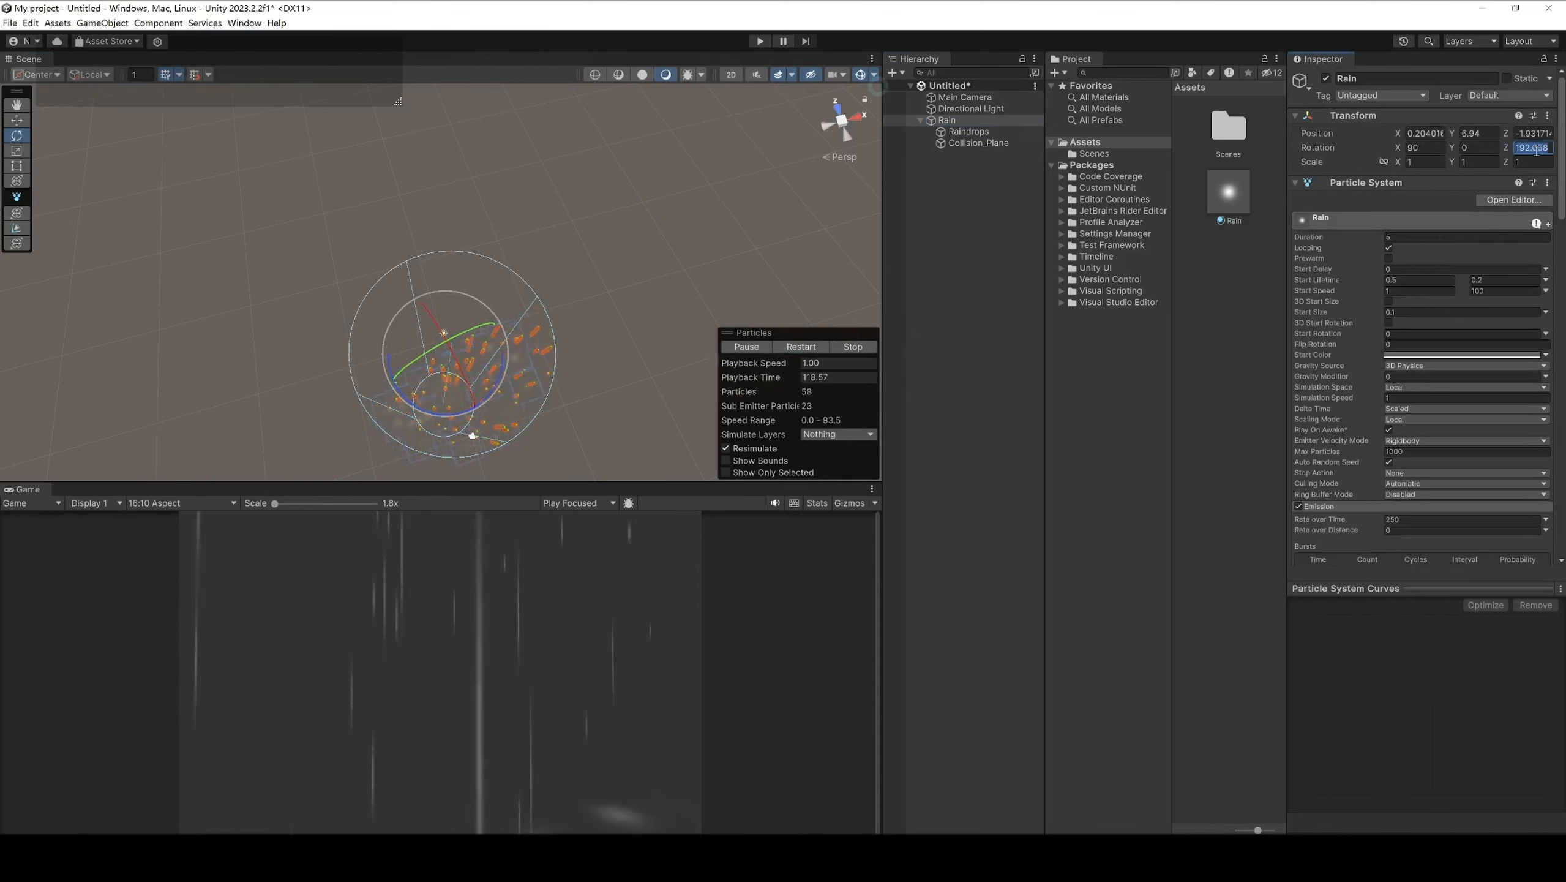
pyautogui.press('Return')
pyautogui.keyDown('alt'); pyautogui.moveTo(730, 237); pyautogui.dragTo(655, 73); pyautogui.keyUp('alt')
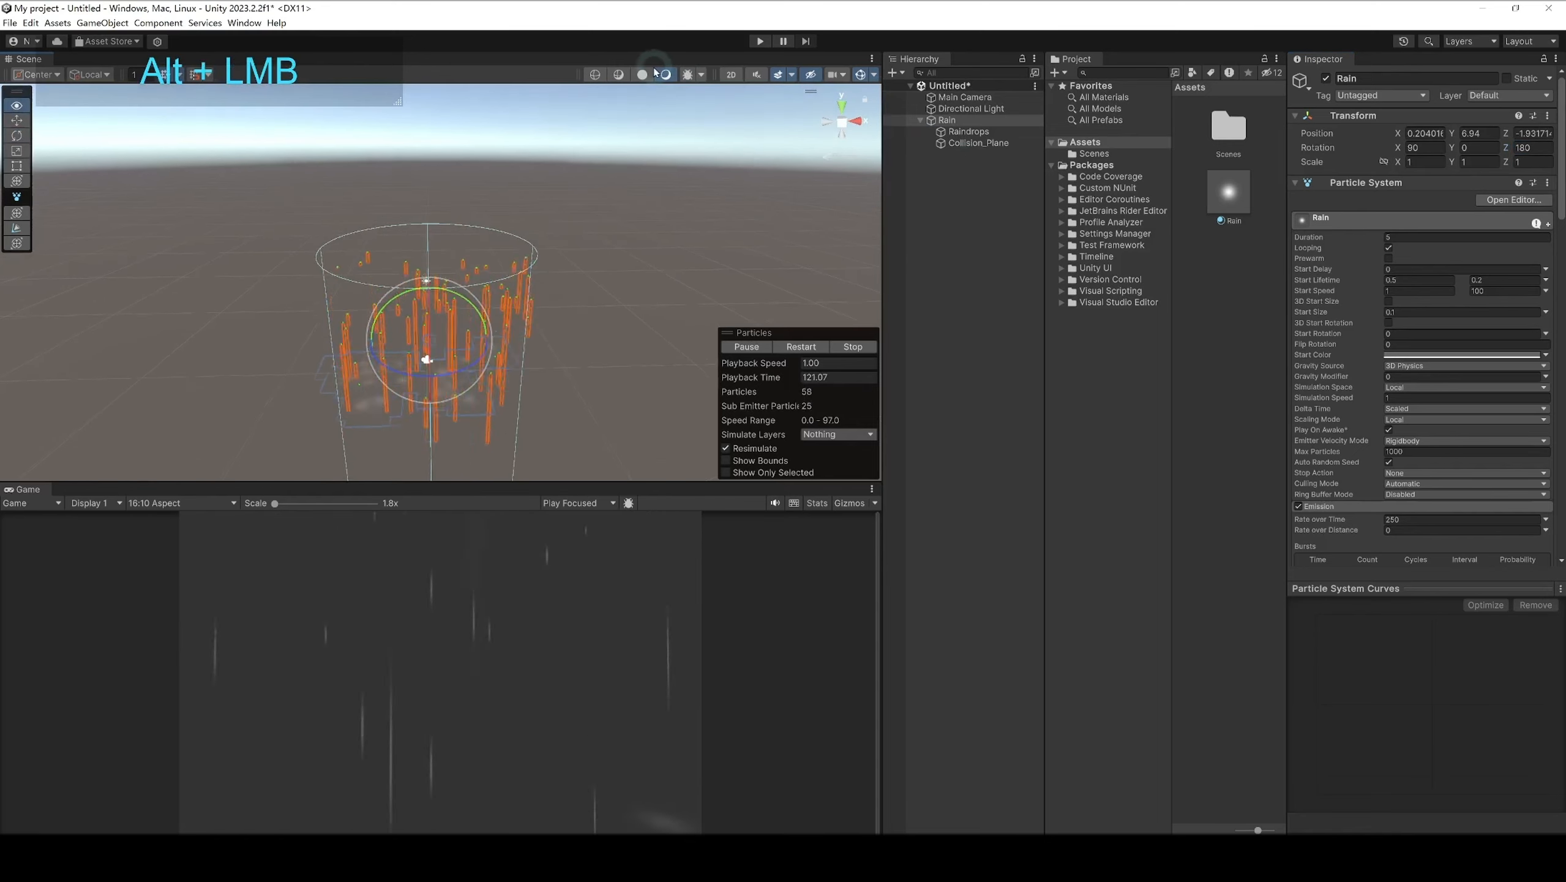
pyautogui.click(980, 143)
pyautogui.press('alt')
pyautogui.click(980, 133)
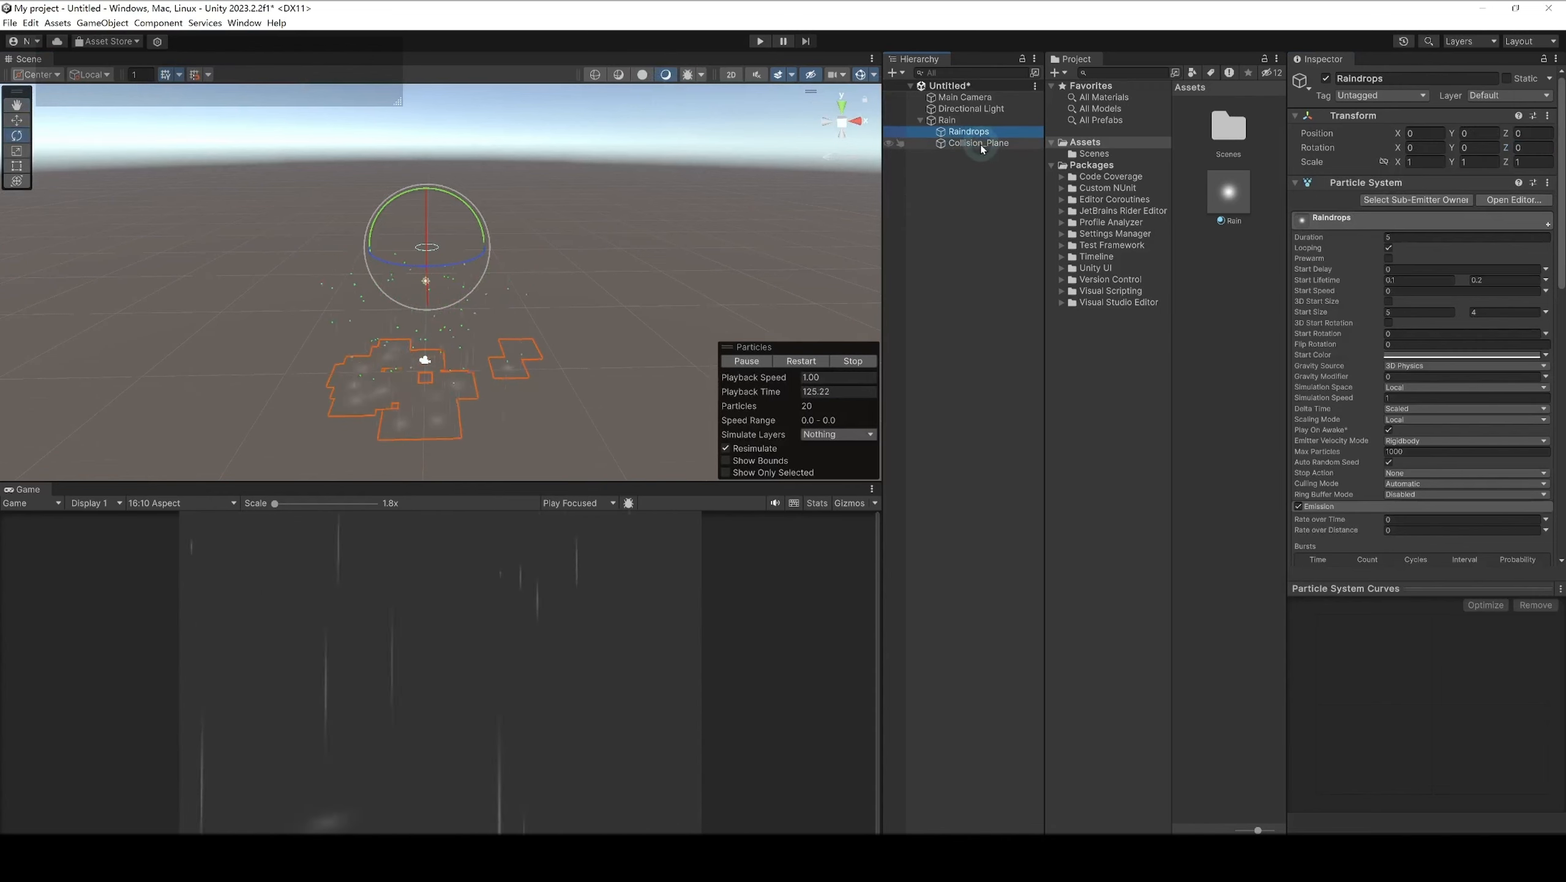
# Step: Move the Rain object away from the camera to about Z position 3
pyautogui.keyDown('alt'); pyautogui.moveTo(685, 252); pyautogui.dragTo(565, 373); pyautogui.keyUp('alt')
pyautogui.click(947, 120)
pyautogui.press('w')
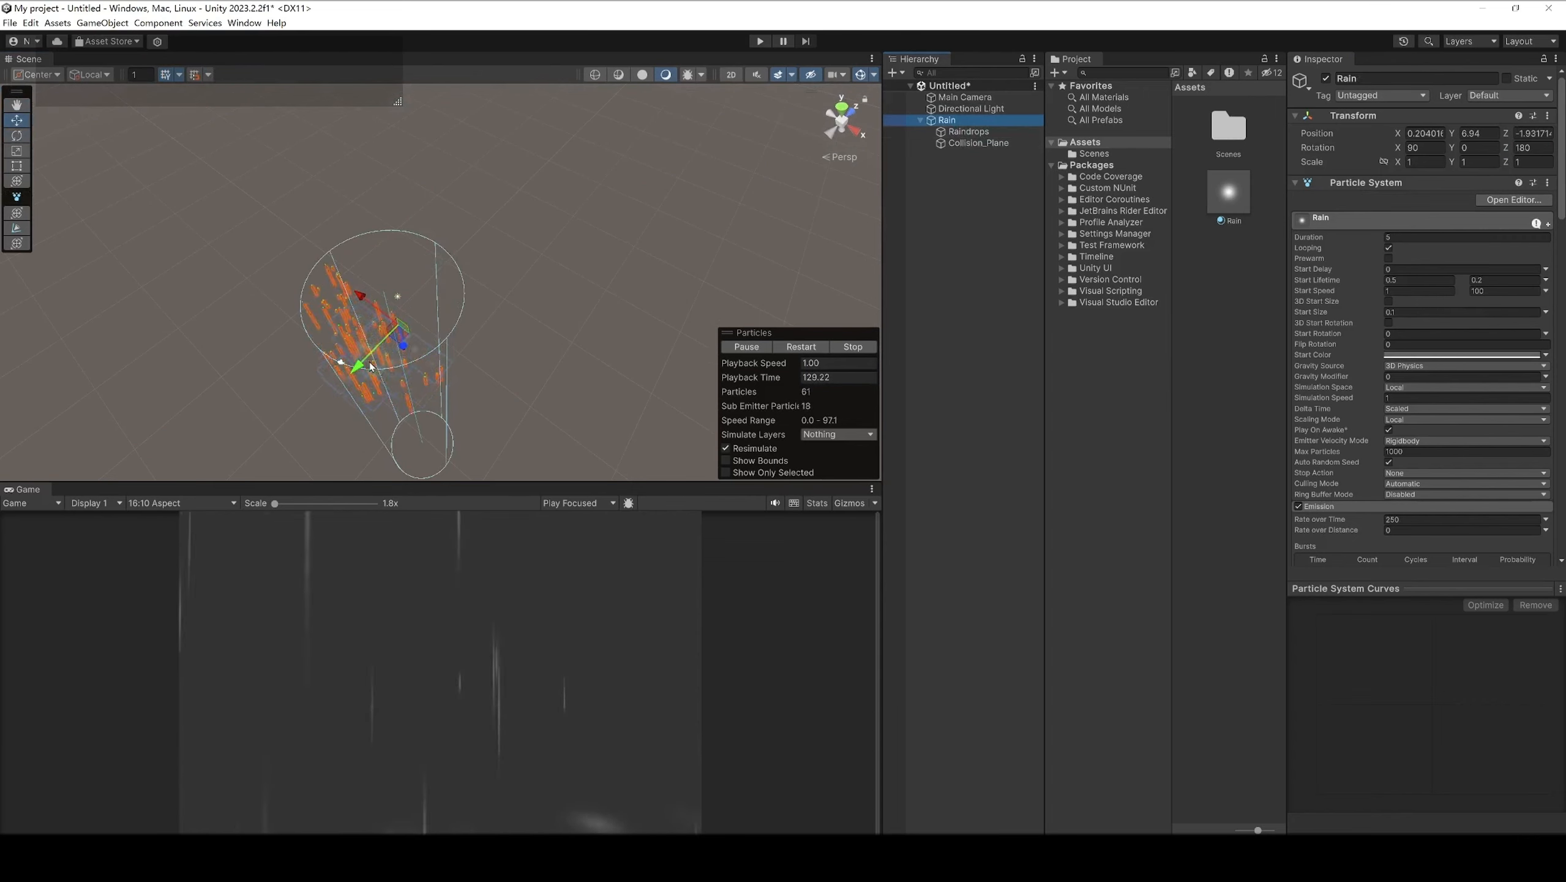
pyautogui.moveTo(371, 366); pyautogui.dragTo(381, 361)
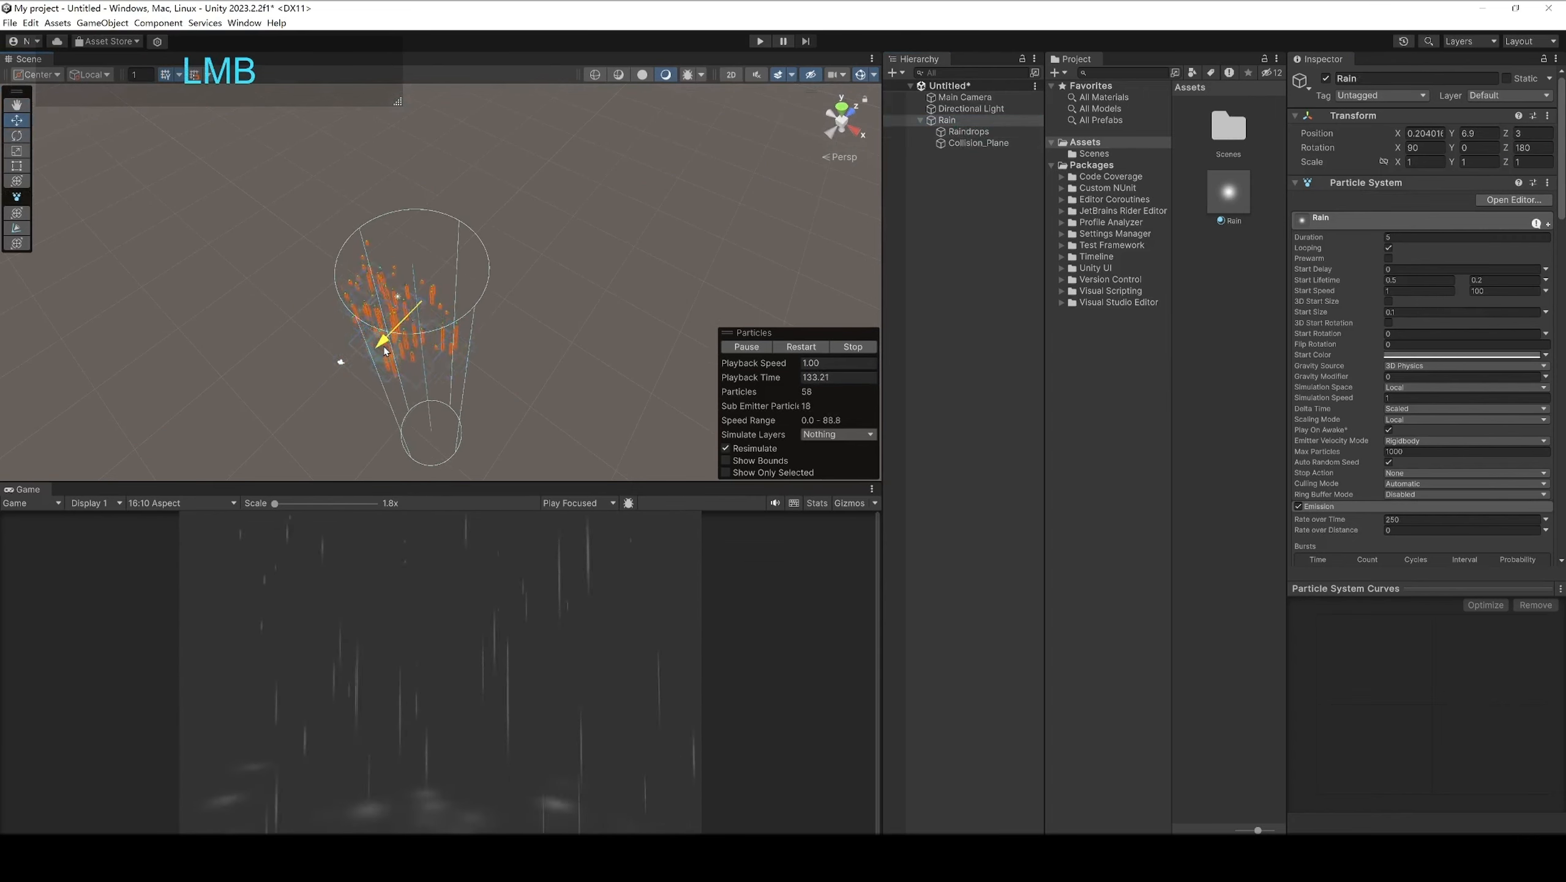
# Step: Restart the Raindrops particle preview and darken the Raindrops' Start Color to about 2A2A2A
pyautogui.click(982, 143)
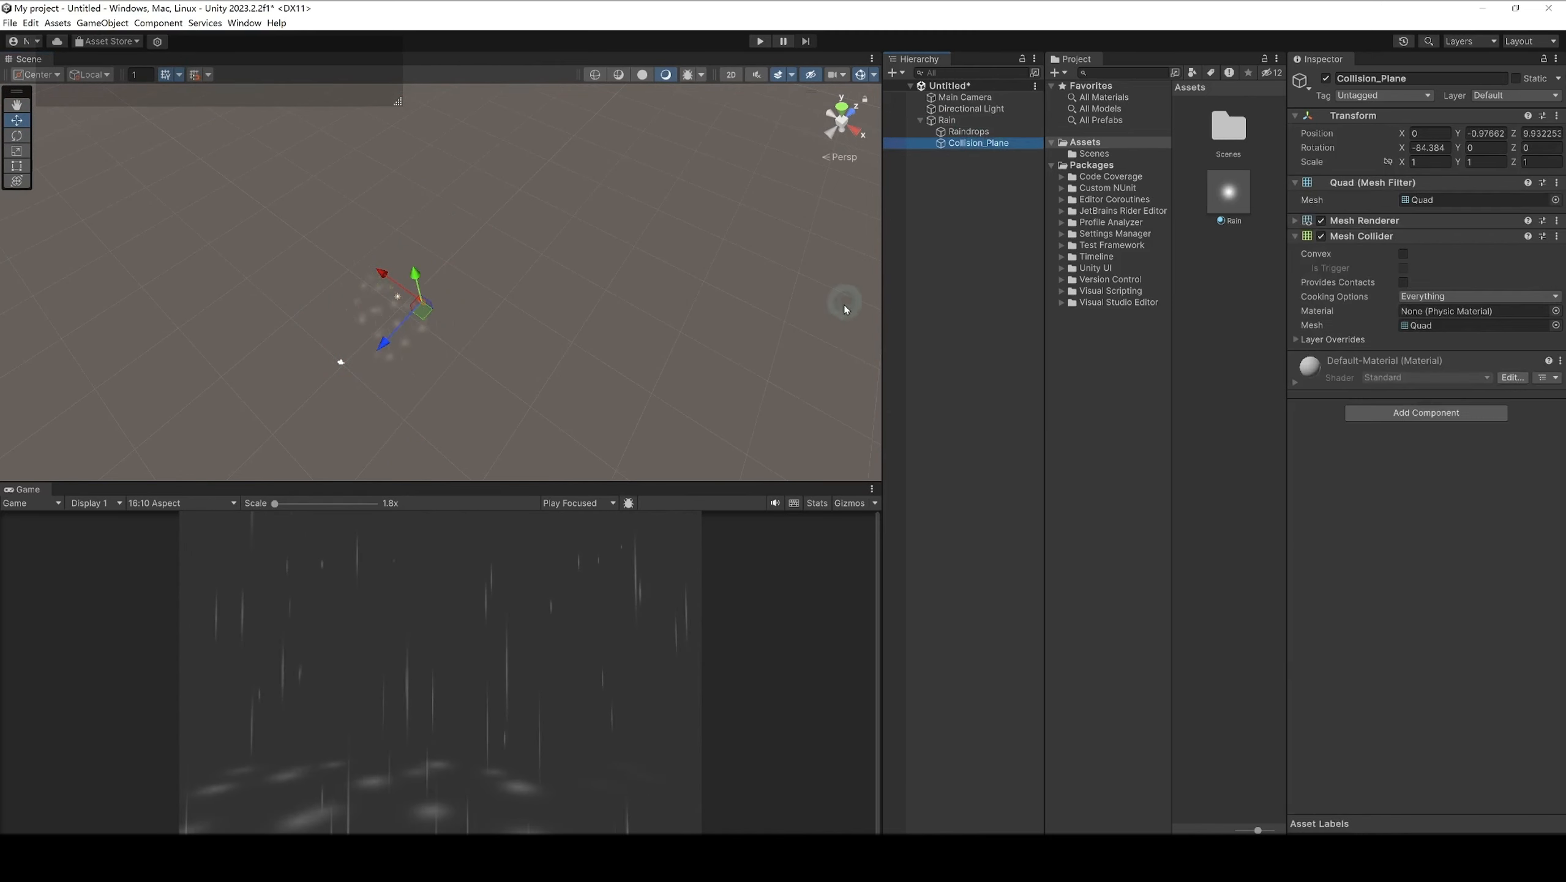
pyautogui.click(969, 132)
pyautogui.click(812, 363)
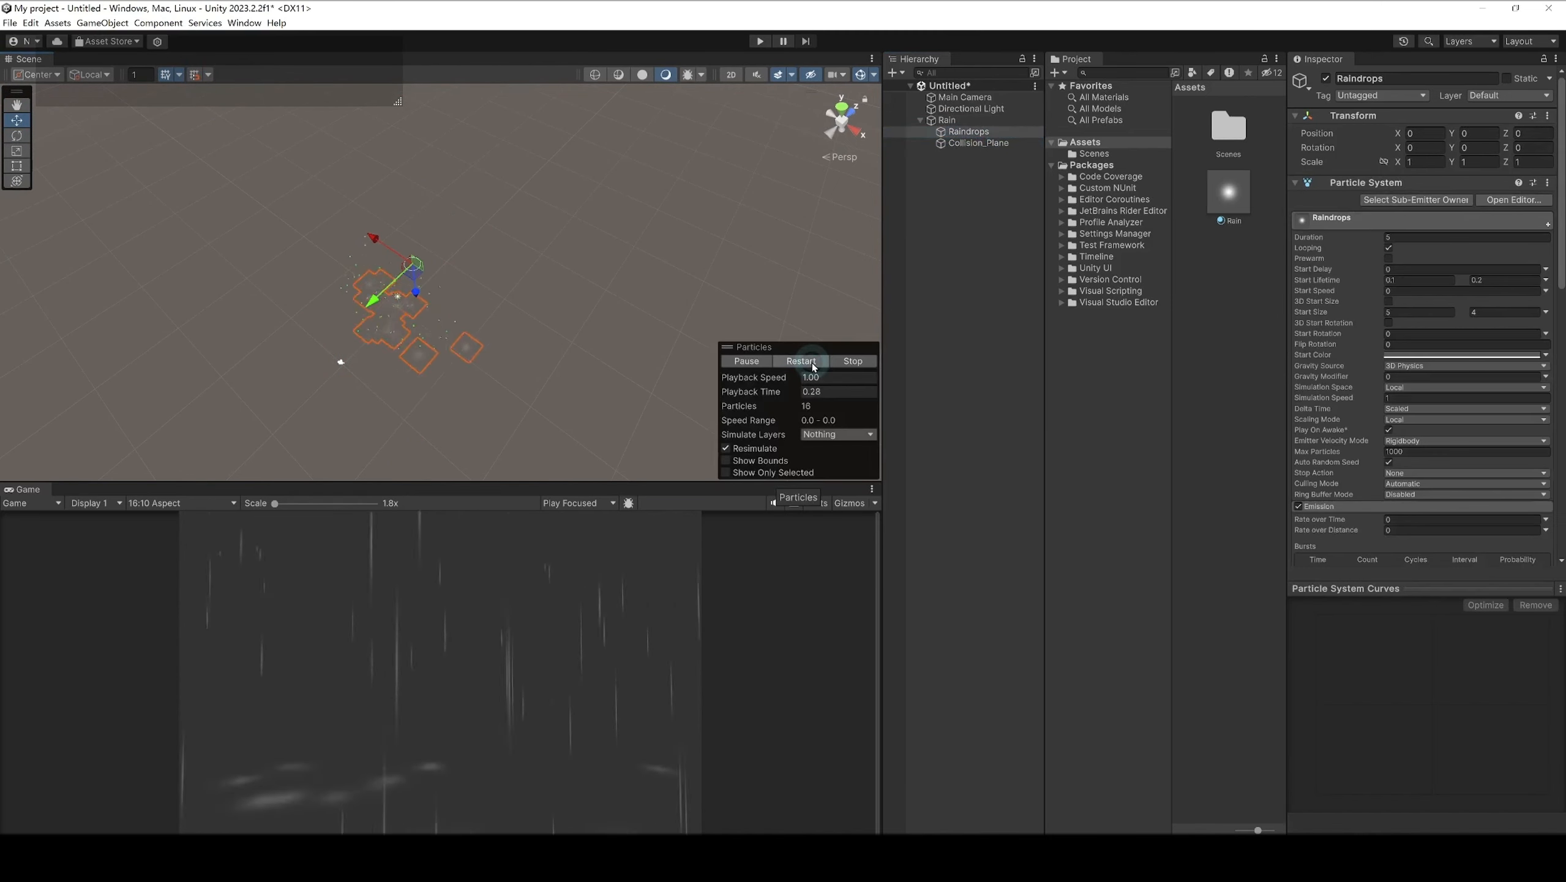
pyautogui.click(1397, 355)
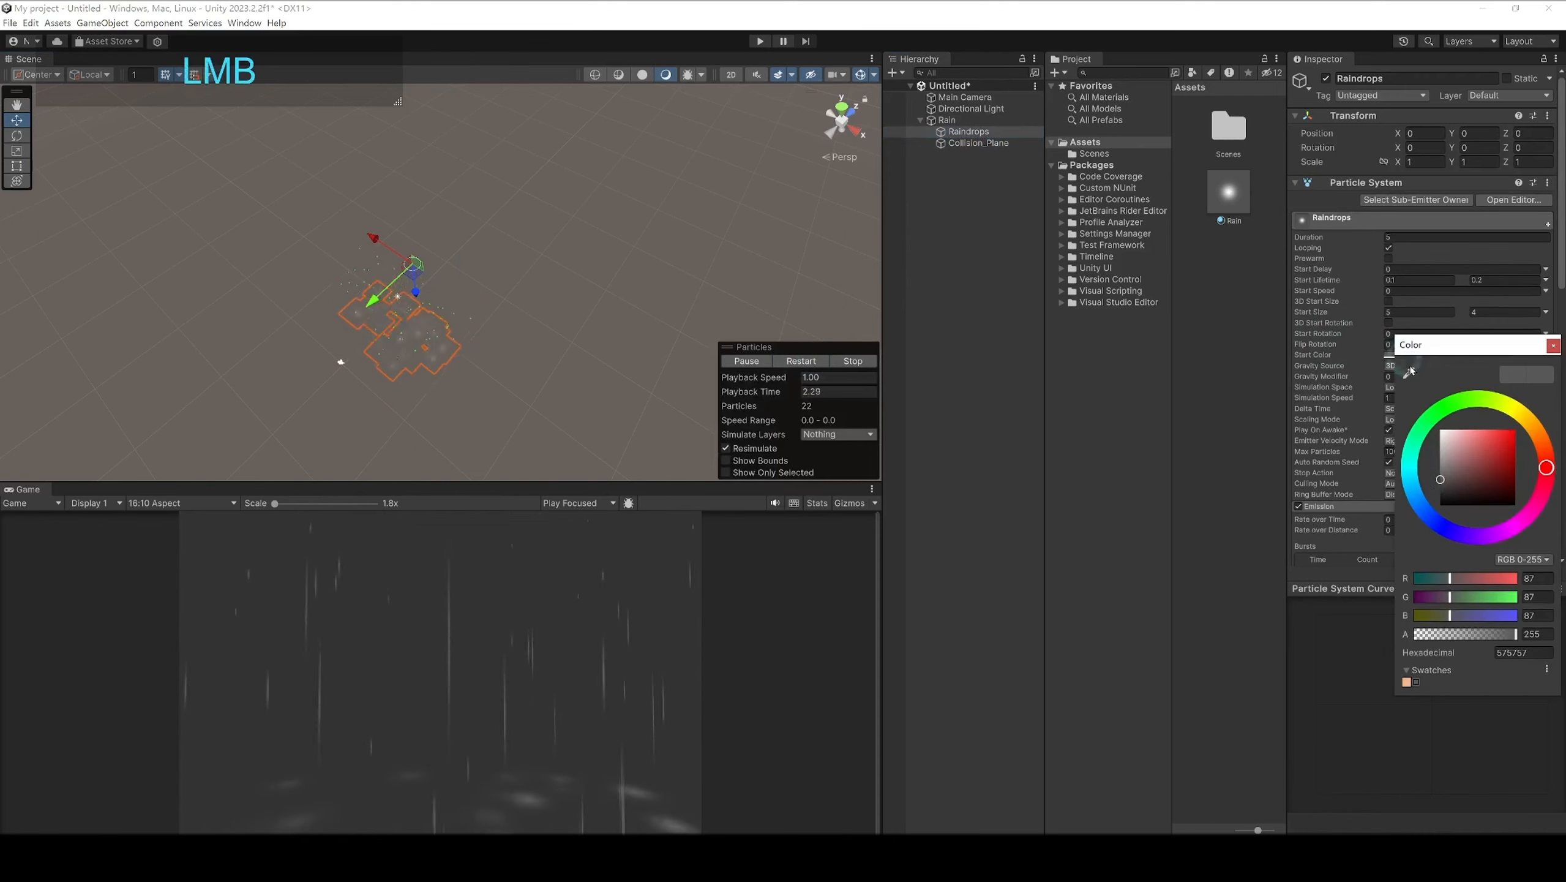
pyautogui.moveTo(1448, 490); pyautogui.dragTo(1437, 496)
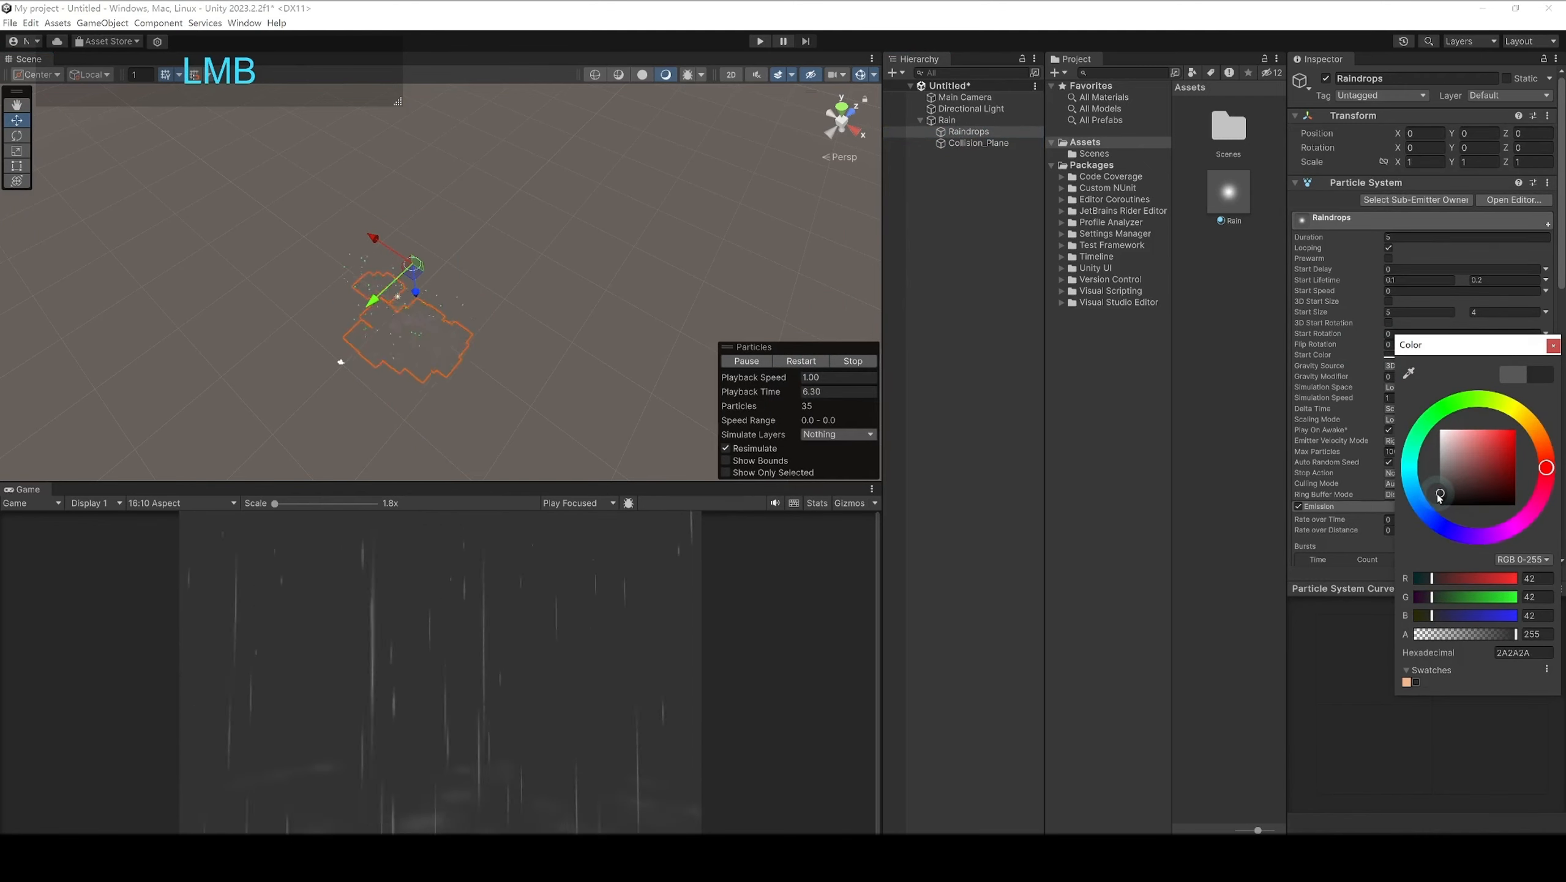
pyautogui.click(1554, 346)
# Step: Deactivate the Collision_Plane object under Rain
pyautogui.click(1037, 165)
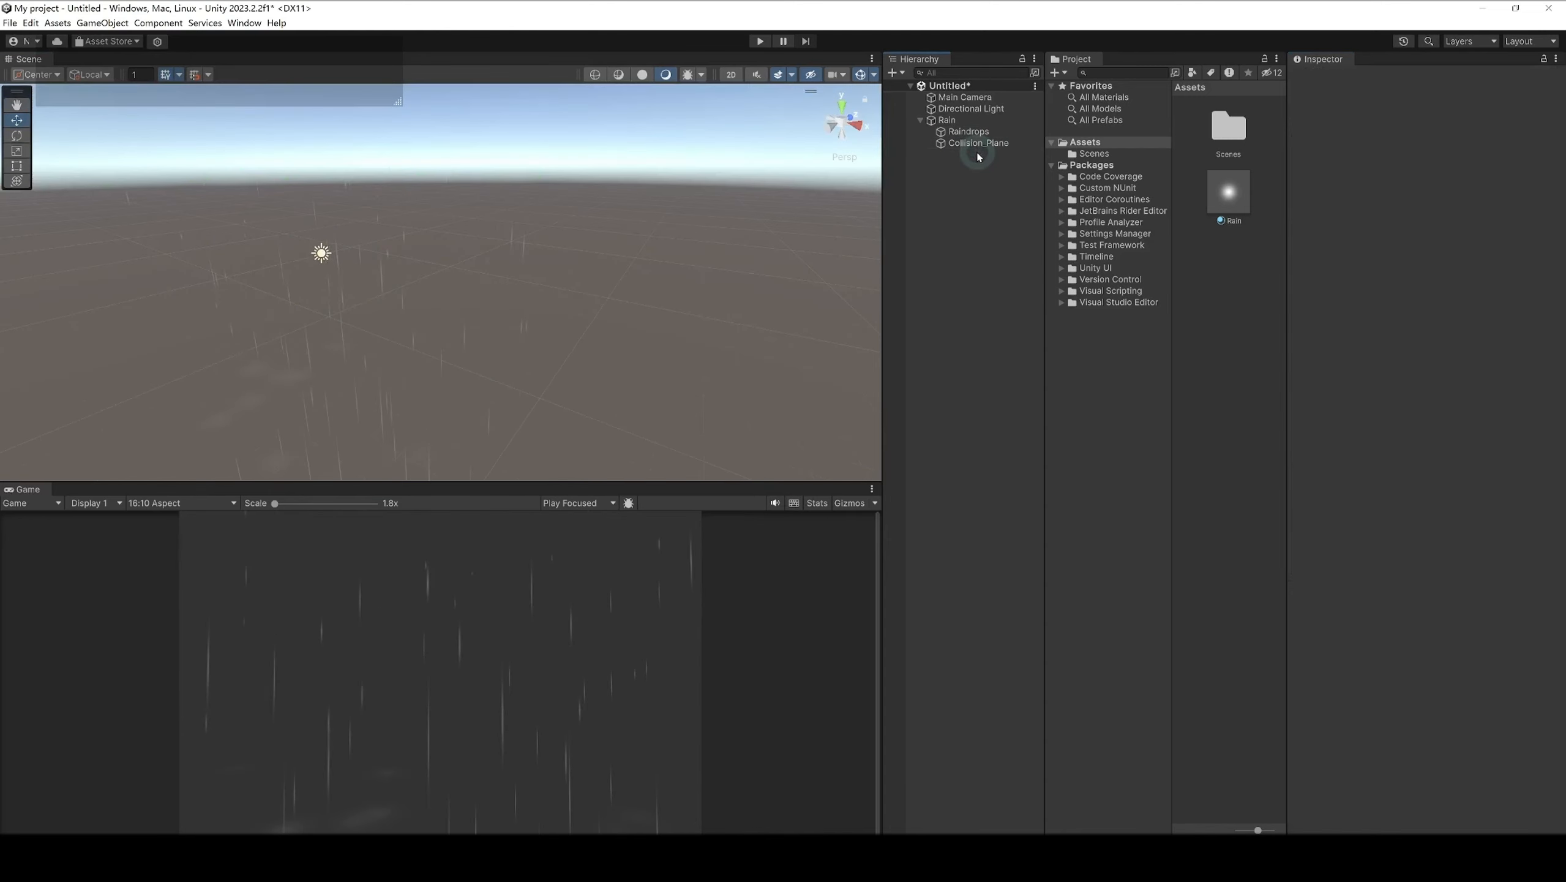
pyautogui.rightClick(965, 178)
pyautogui.click(964, 178)
pyautogui.click(964, 143)
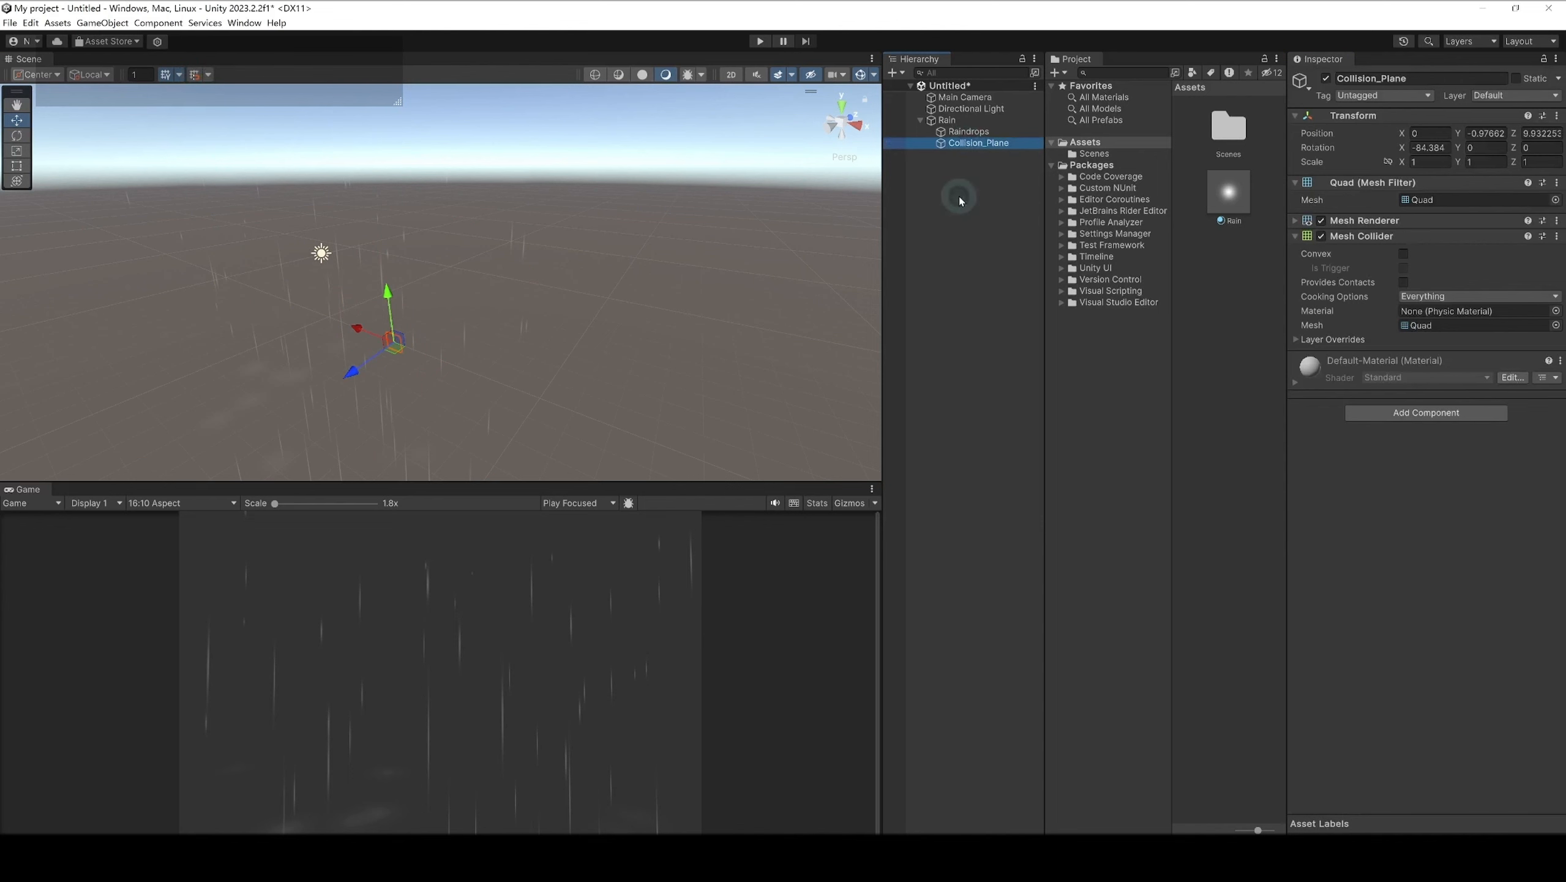
pyautogui.click(960, 133)
pyautogui.click(975, 142)
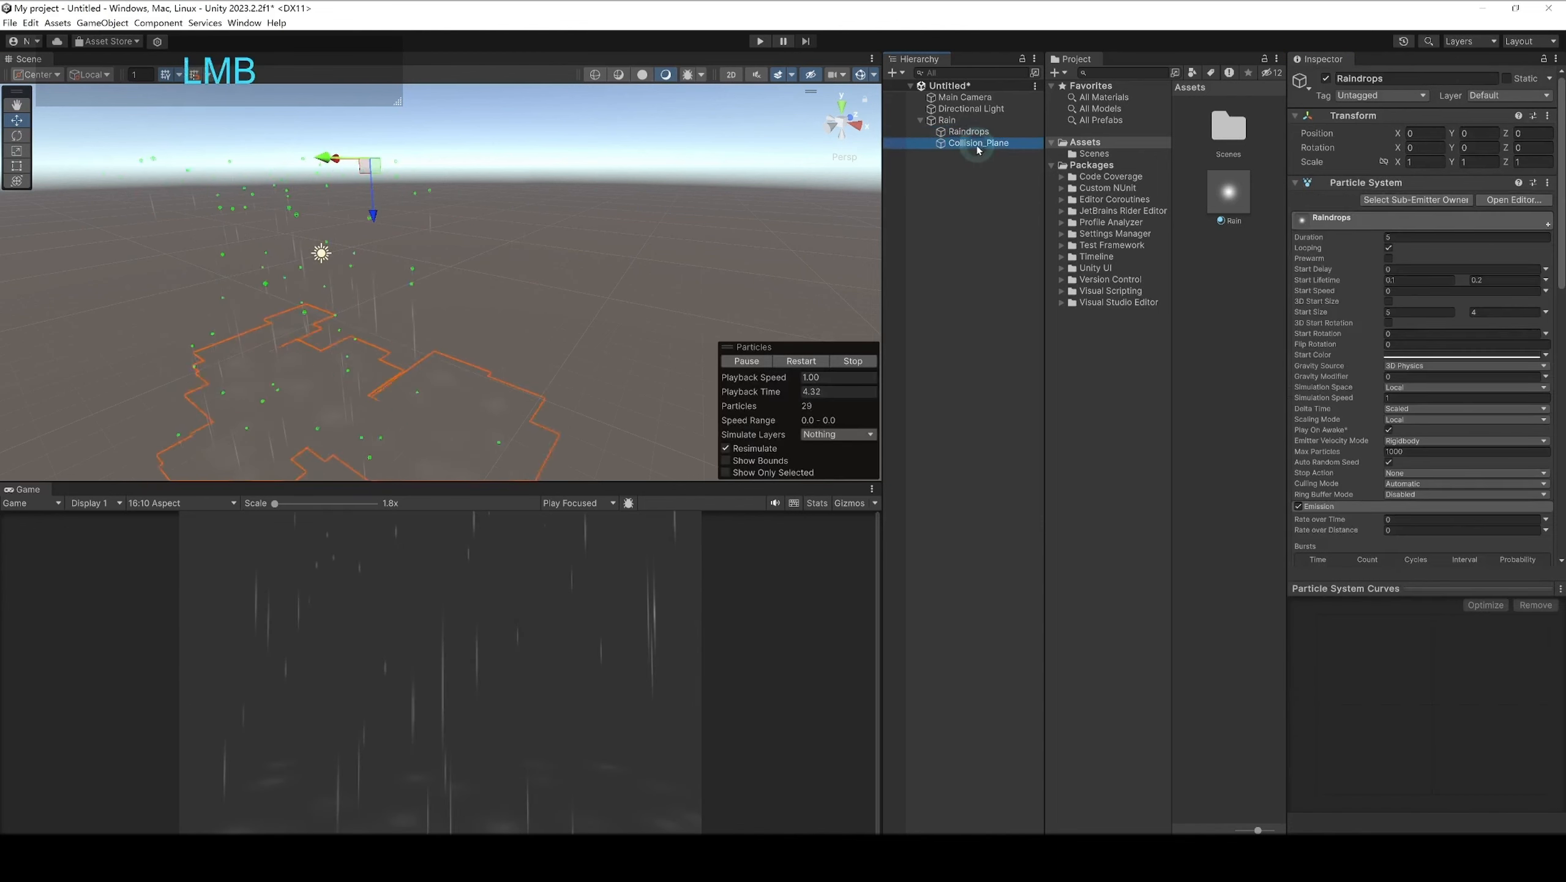
pyautogui.click(1326, 77)
pyautogui.click(970, 133)
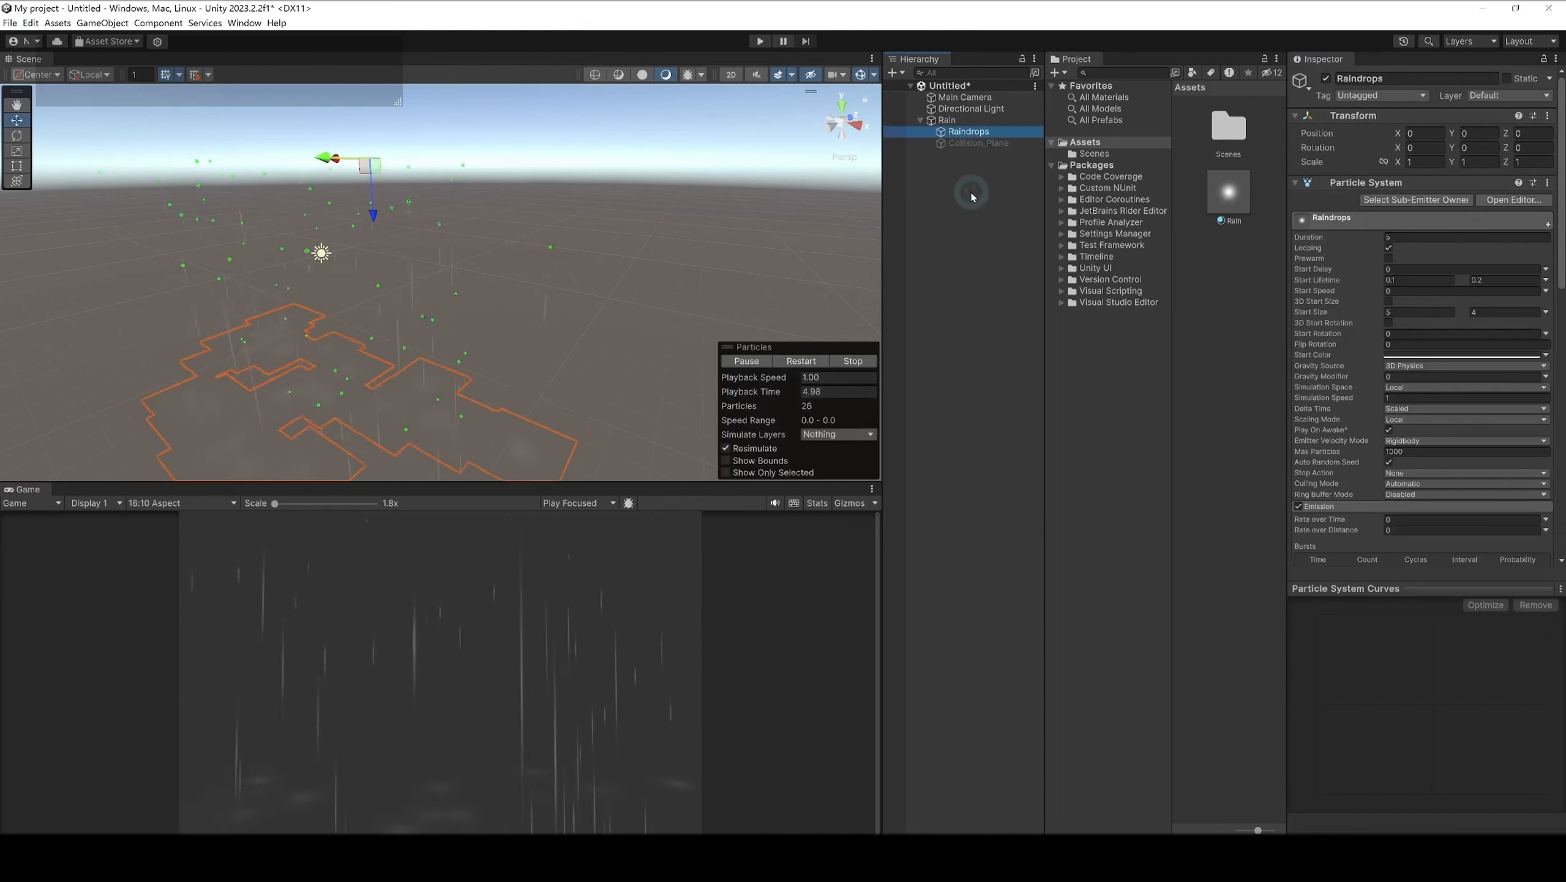
# Step: Create a new particle system at the root of the scene hierarchy and name it RainSplash
pyautogui.rightClick(971, 197)
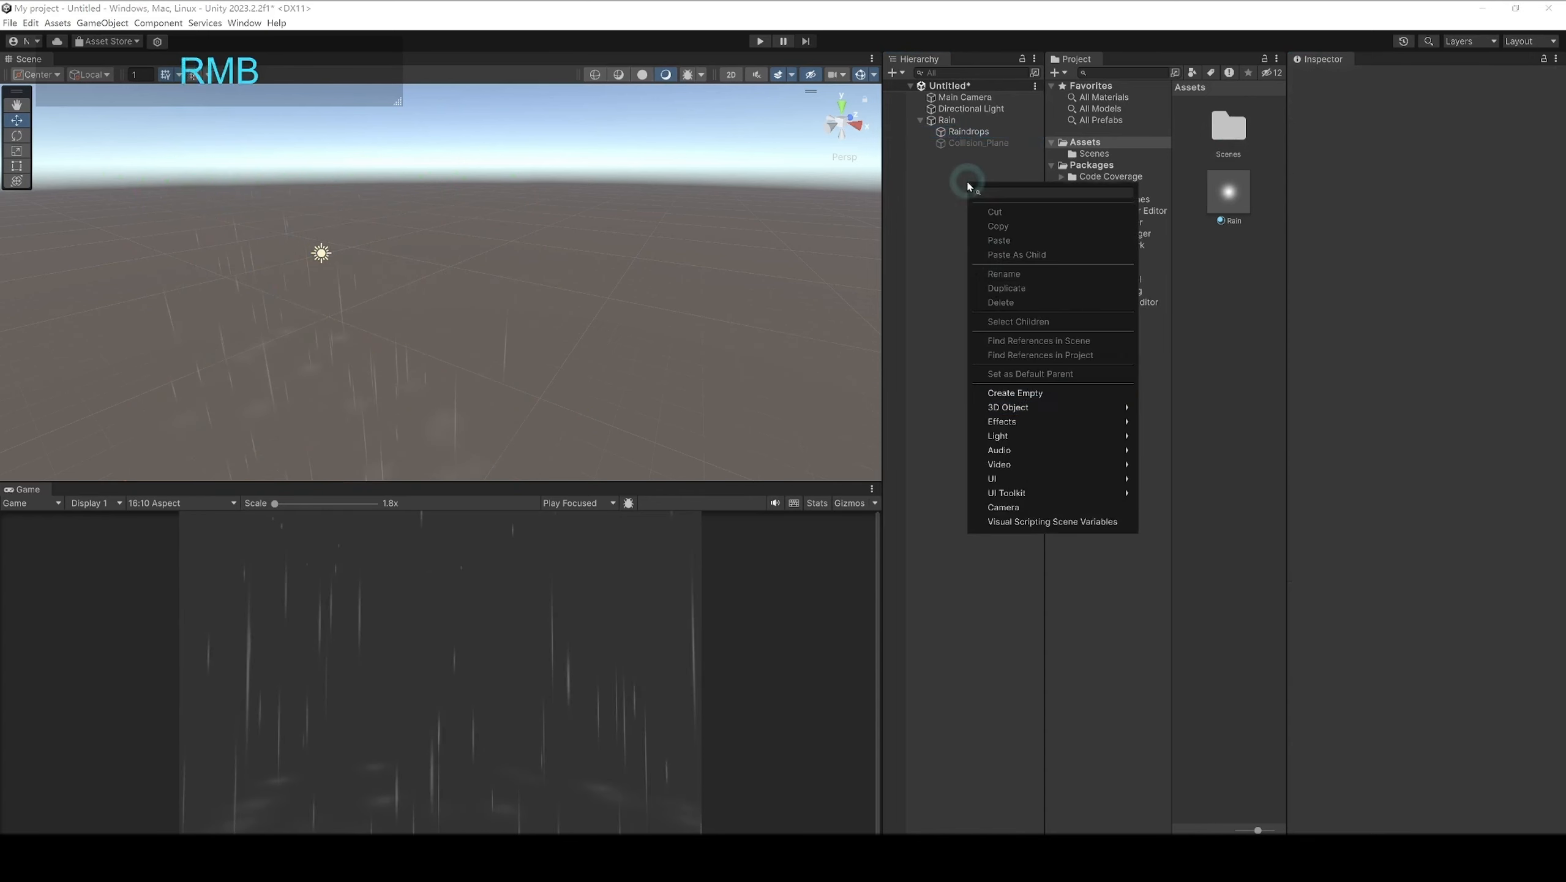
pyautogui.moveTo(1081, 410)
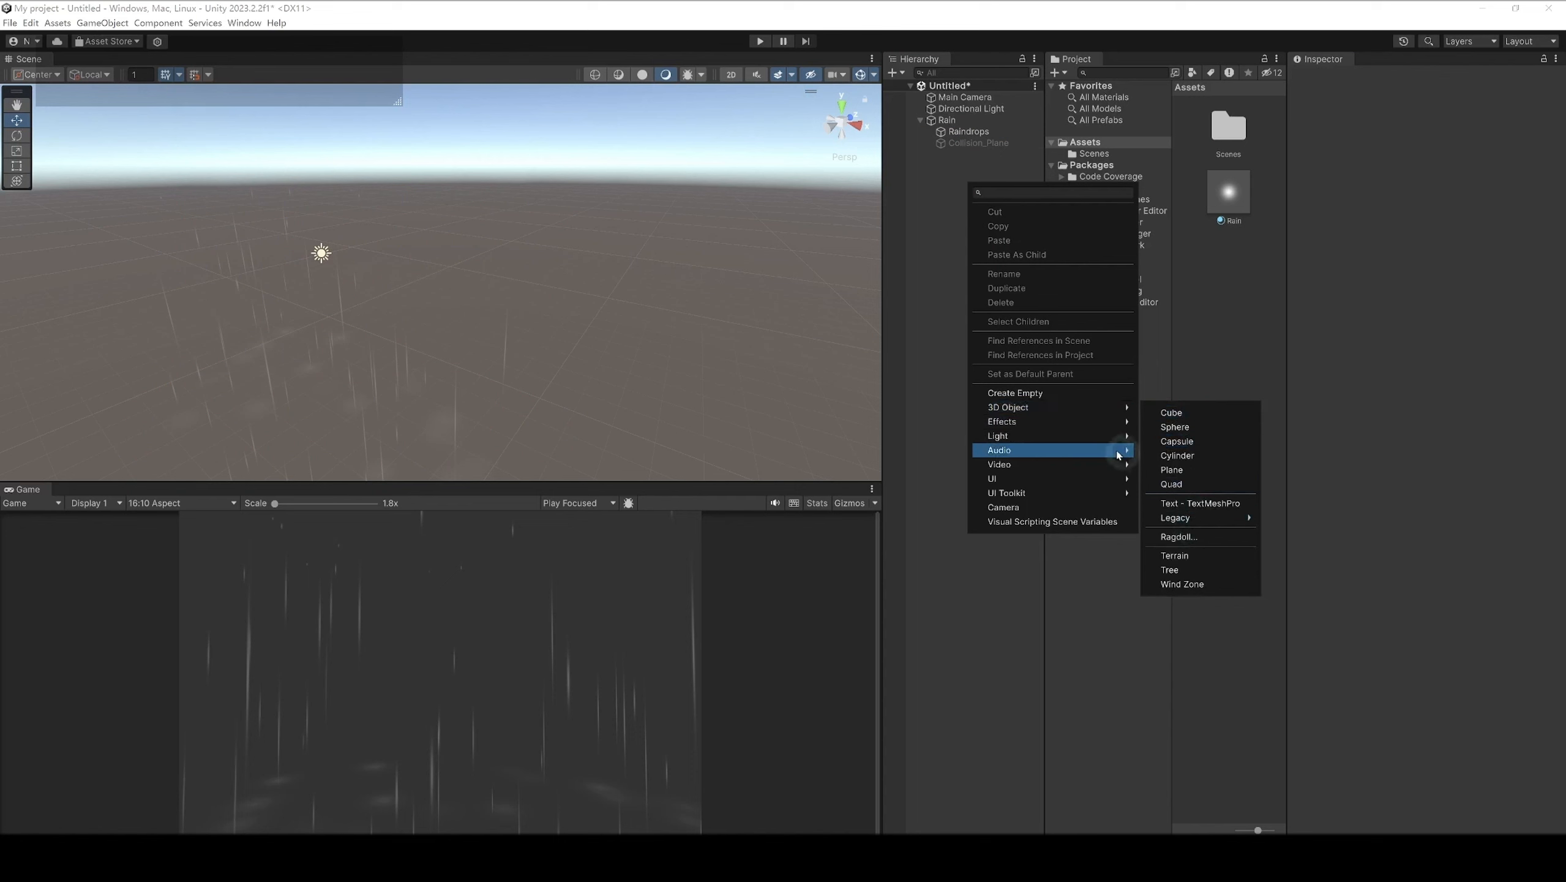
pyautogui.click(1185, 428)
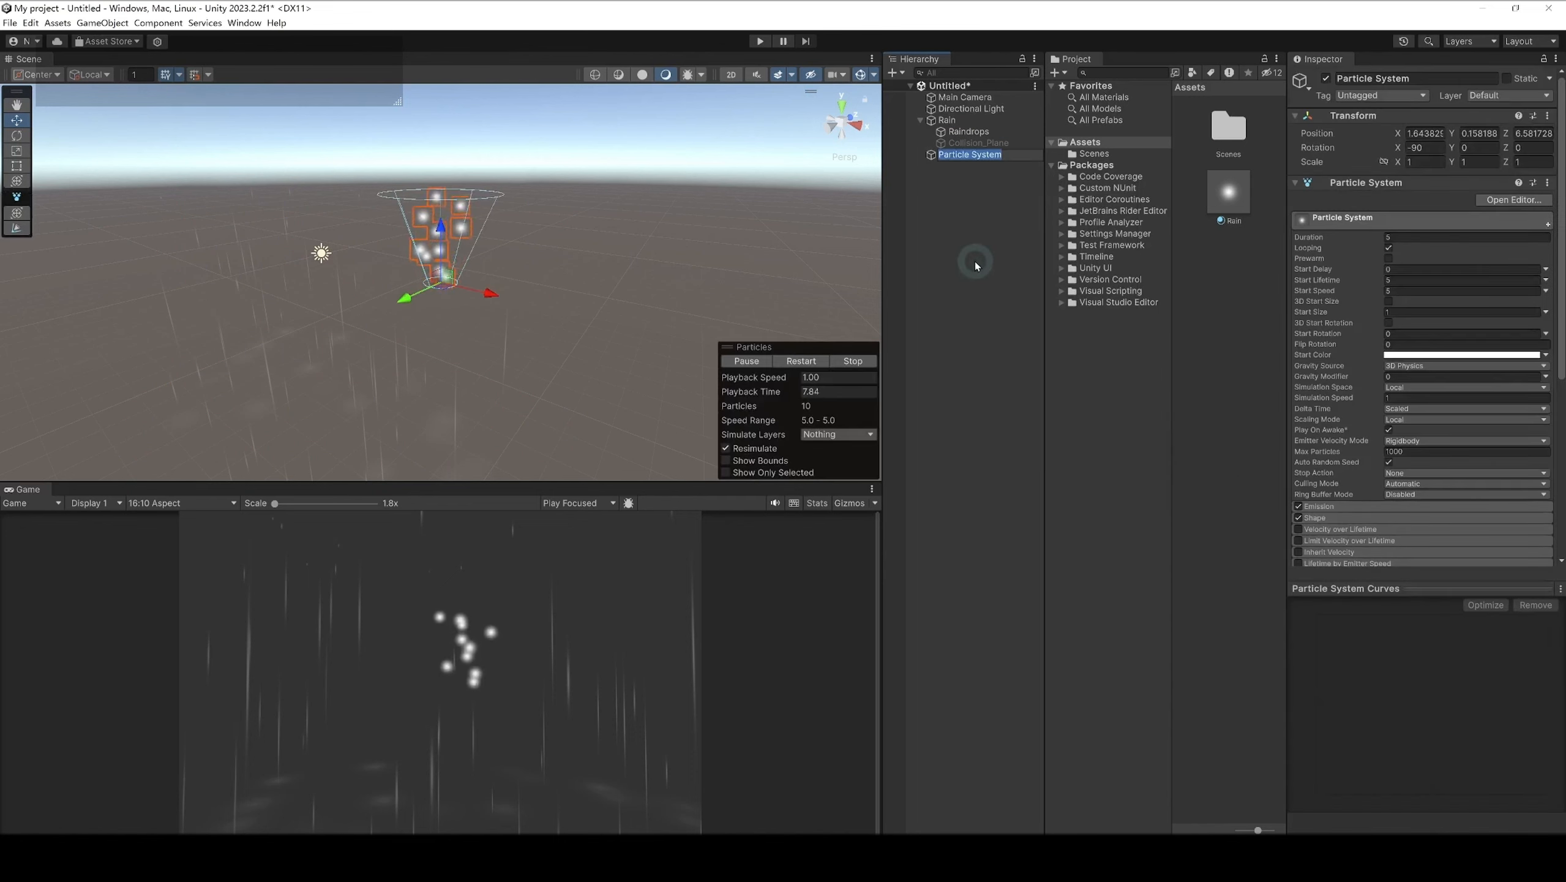
pyautogui.press('capslock')
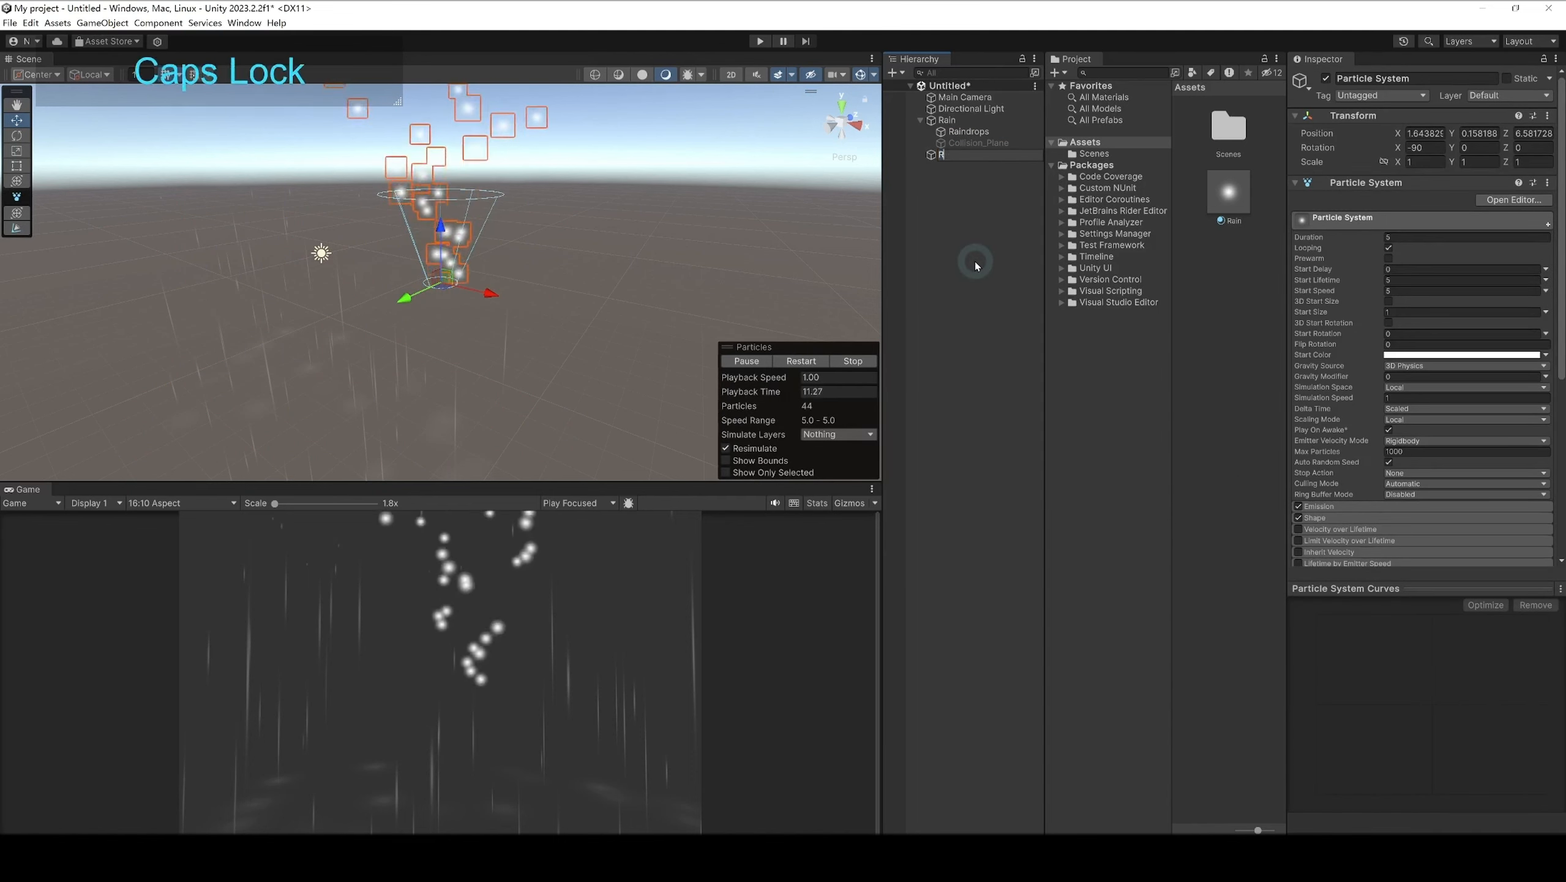
pyautogui.write('Rain')
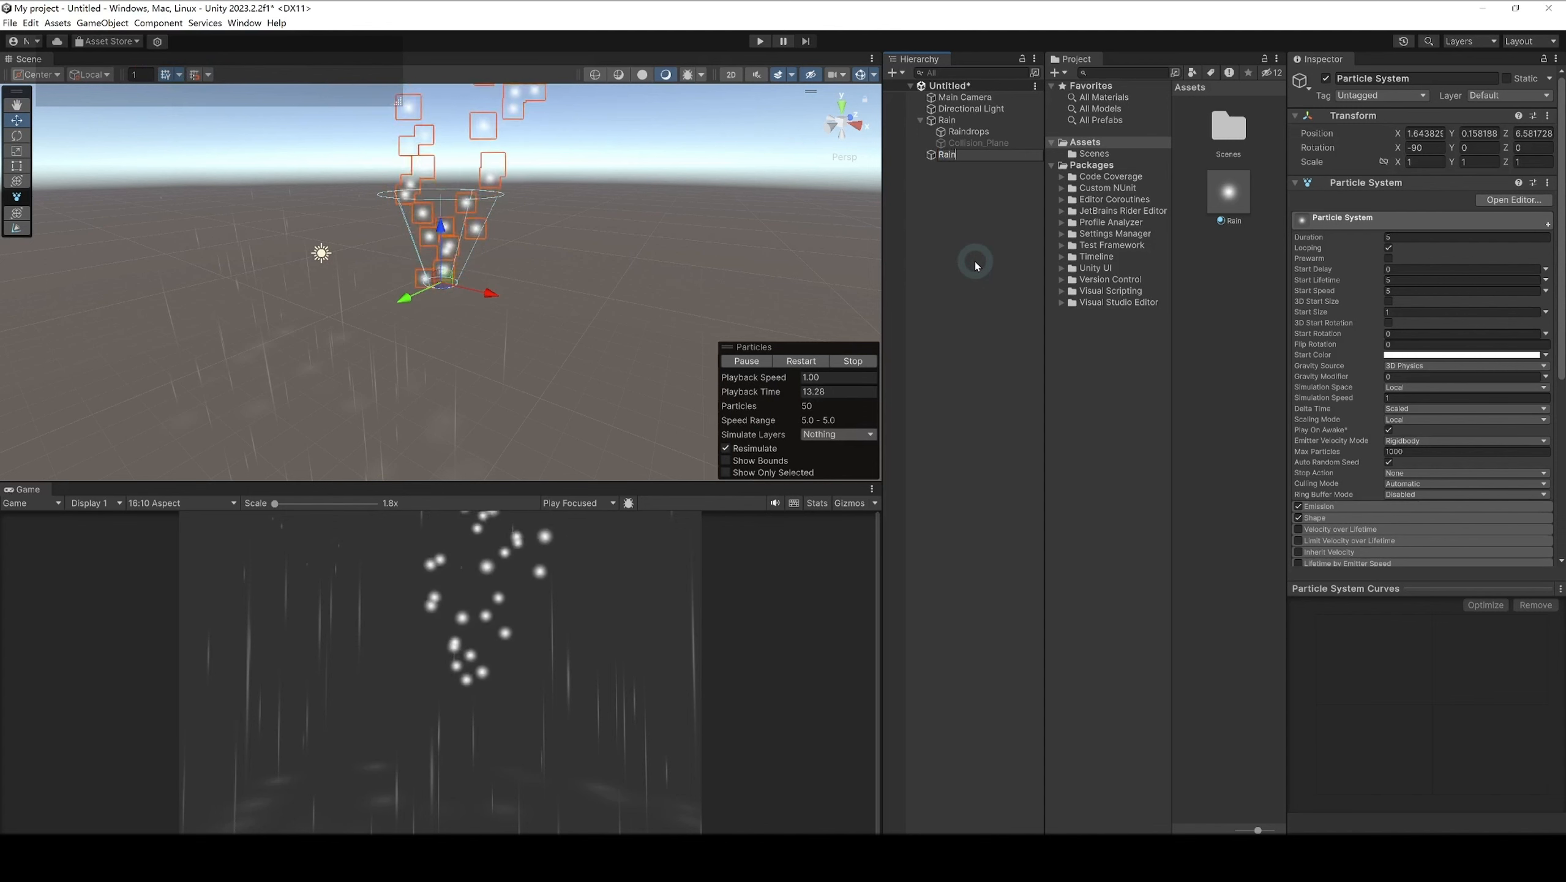
pyautogui.press('capslock')
pyautogui.write('Splash')
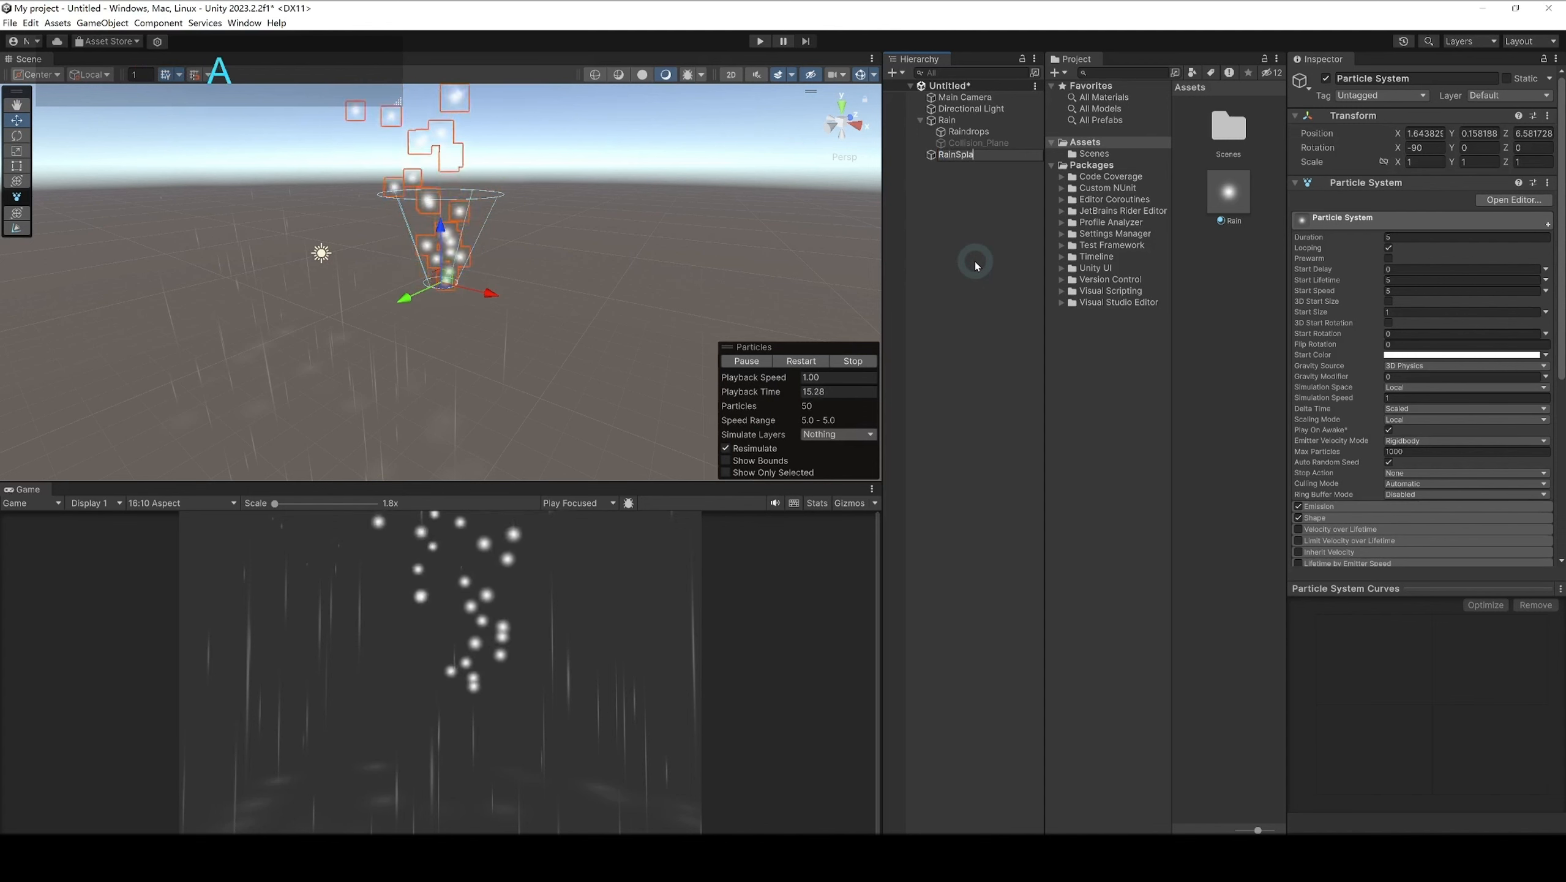
pyautogui.press('Return')
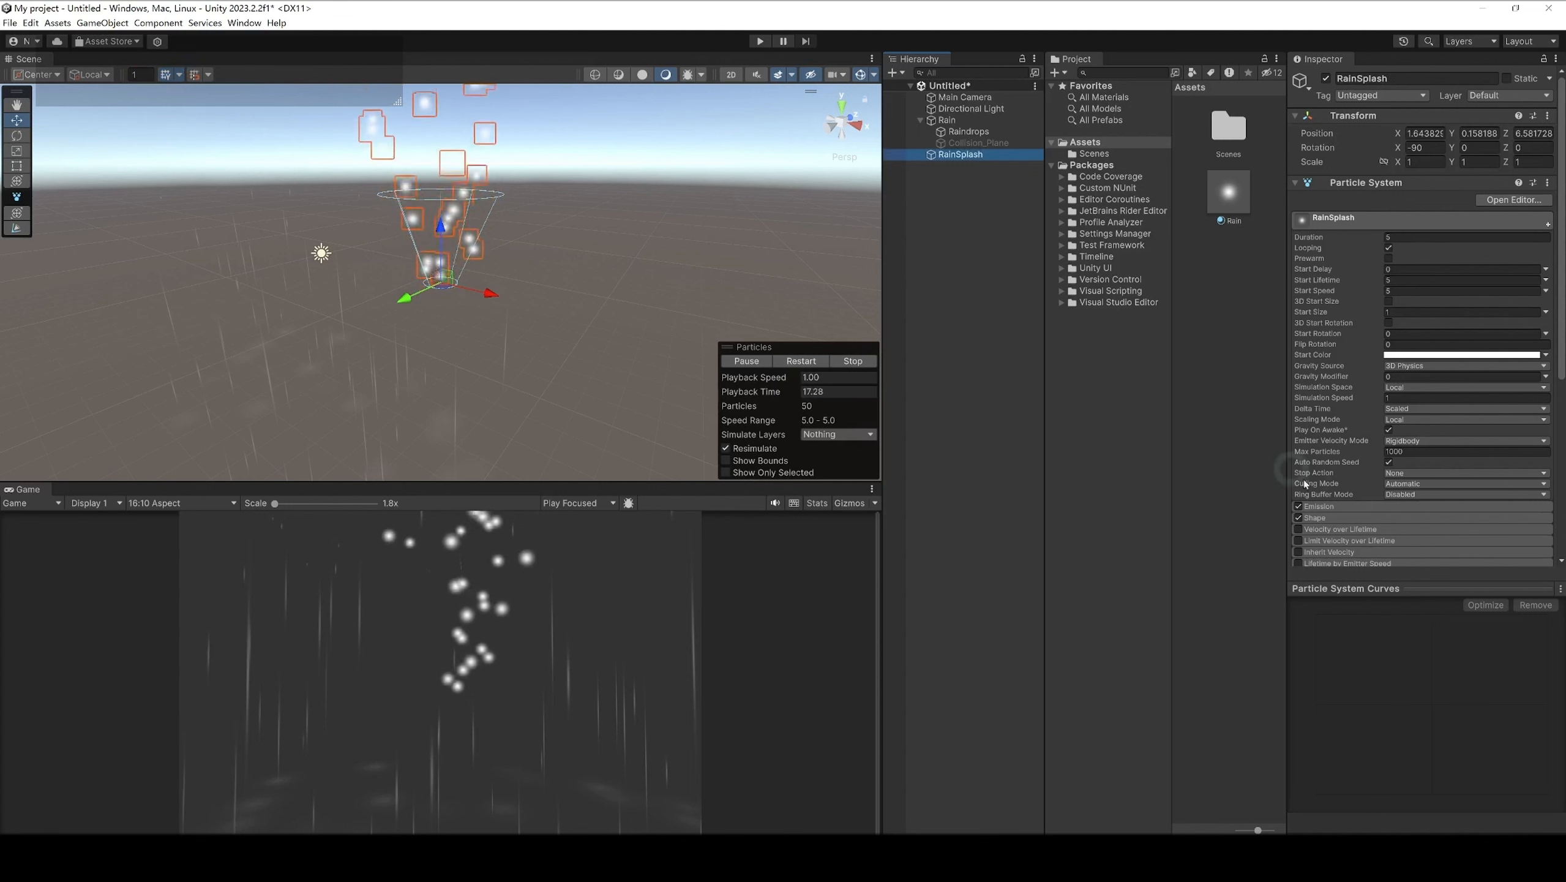
# Step: Make RainSplash emit by a burst with Count 2, with Rate over Time set to 0 and its Shape module disabled
pyautogui.click(1355, 510)
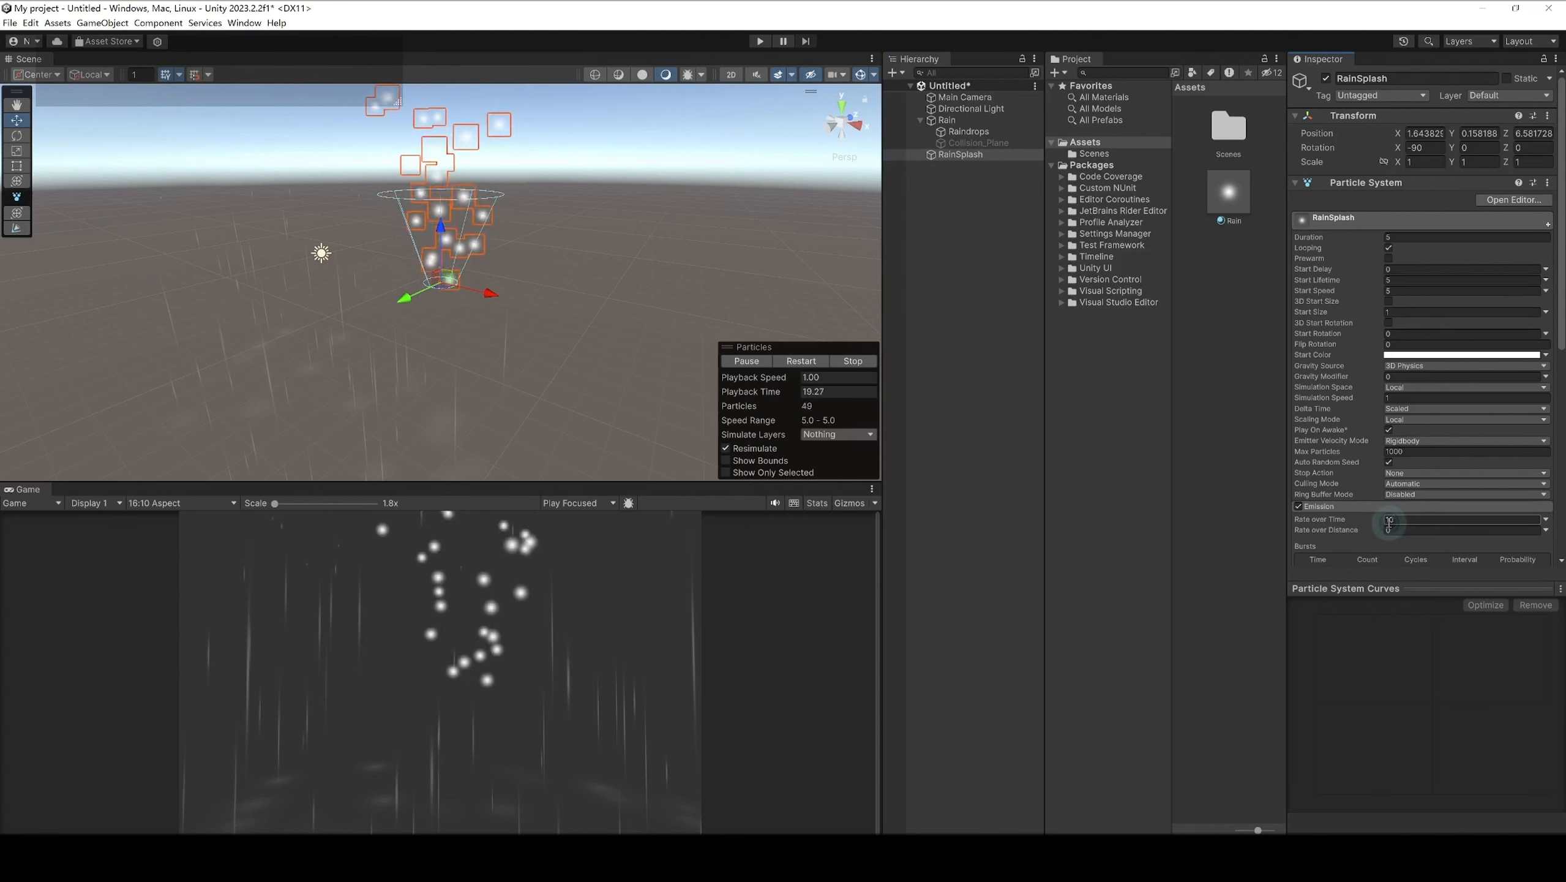
pyautogui.click(1397, 521)
pyautogui.write('0')
pyautogui.scroll(-2, 1404, 521)
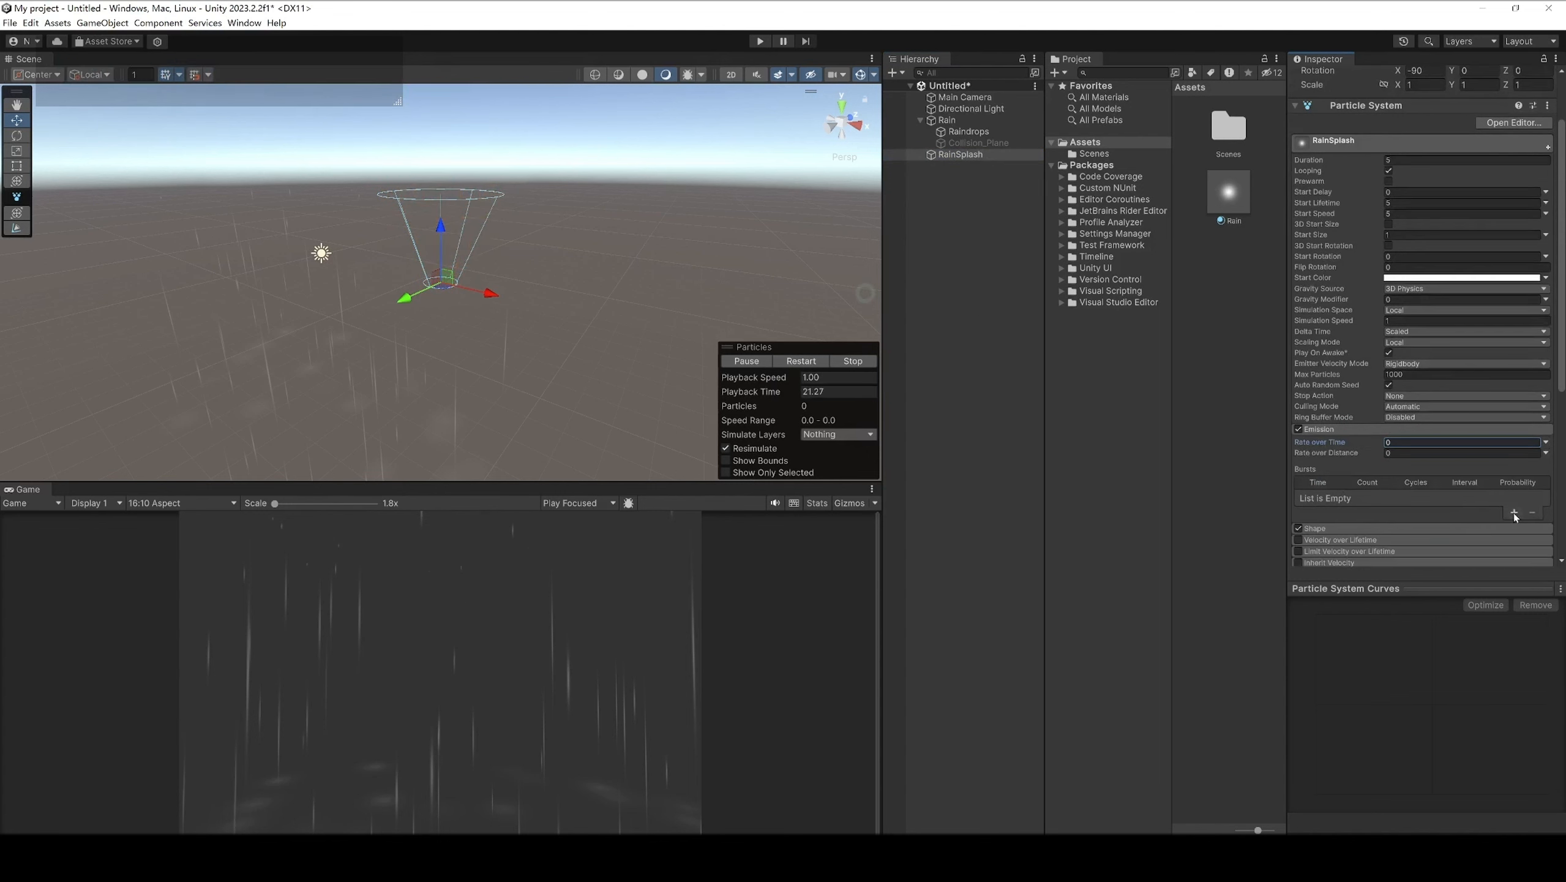
pyautogui.click(1516, 513)
pyautogui.click(1367, 497)
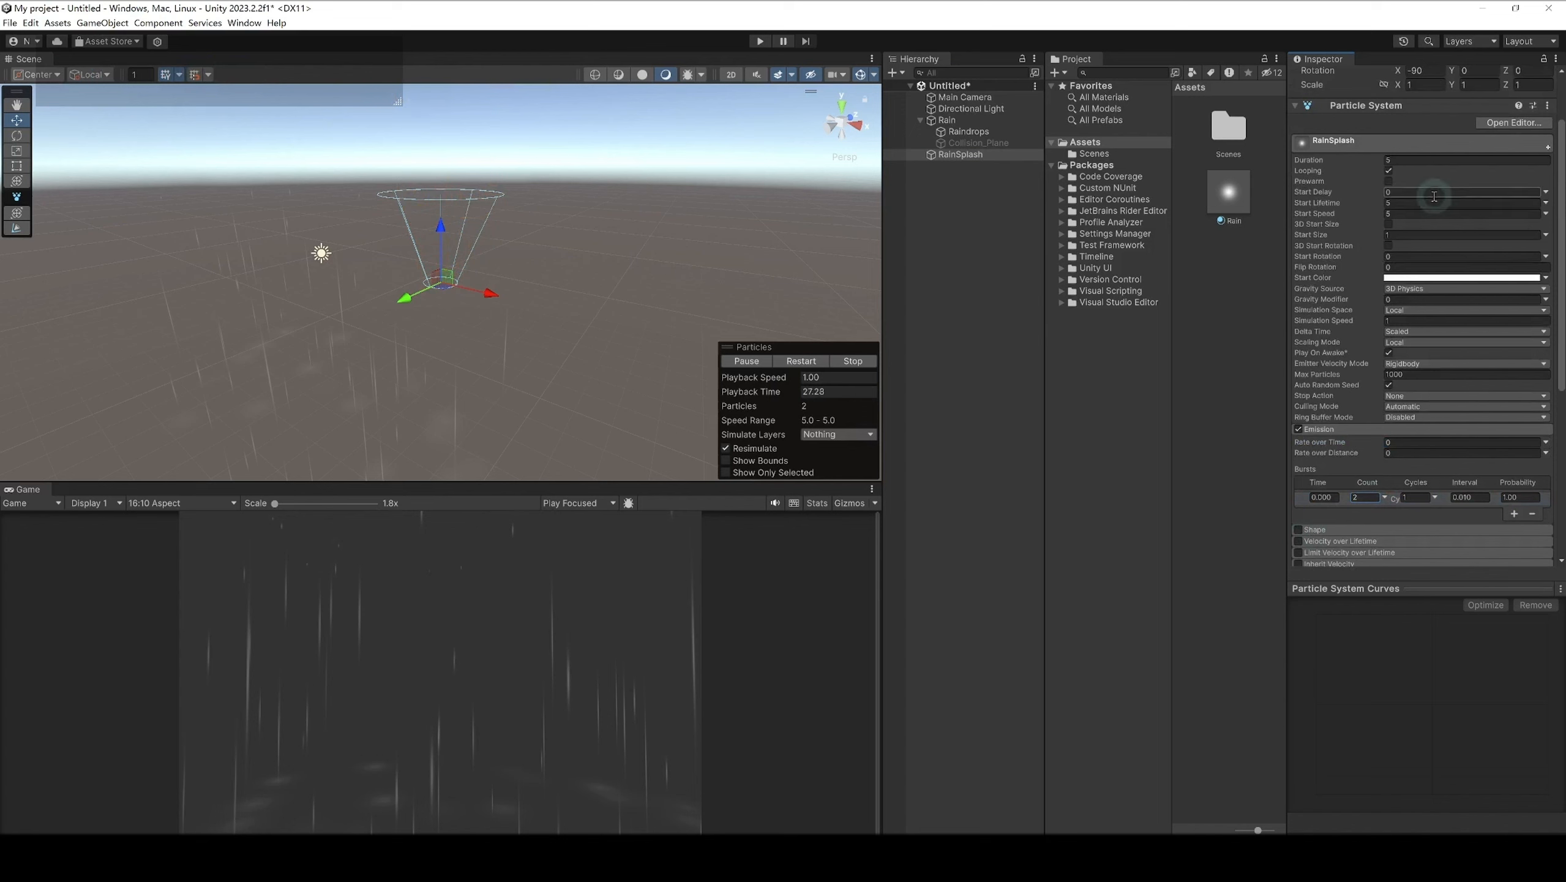
# Step: Enable Sub Emitters on Raindrops and assign RainSplash as its Birth sub-emitter, accepting the reparenting
pyautogui.click(969, 132)
pyautogui.scroll(-5, 1403, 468)
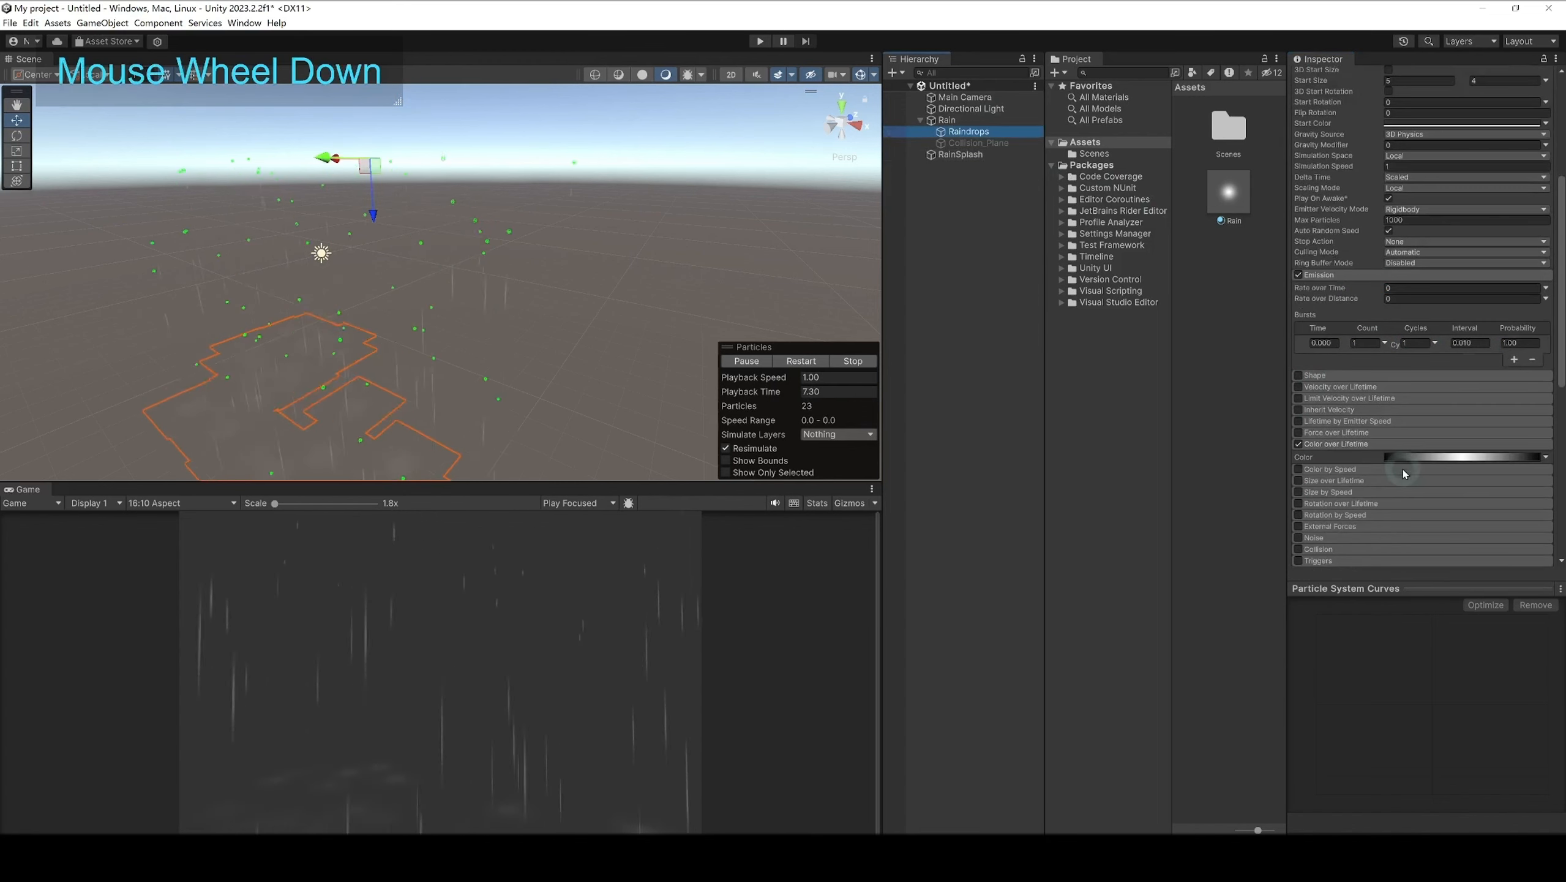
pyautogui.scroll(1, 1403, 469)
pyautogui.click(1299, 378)
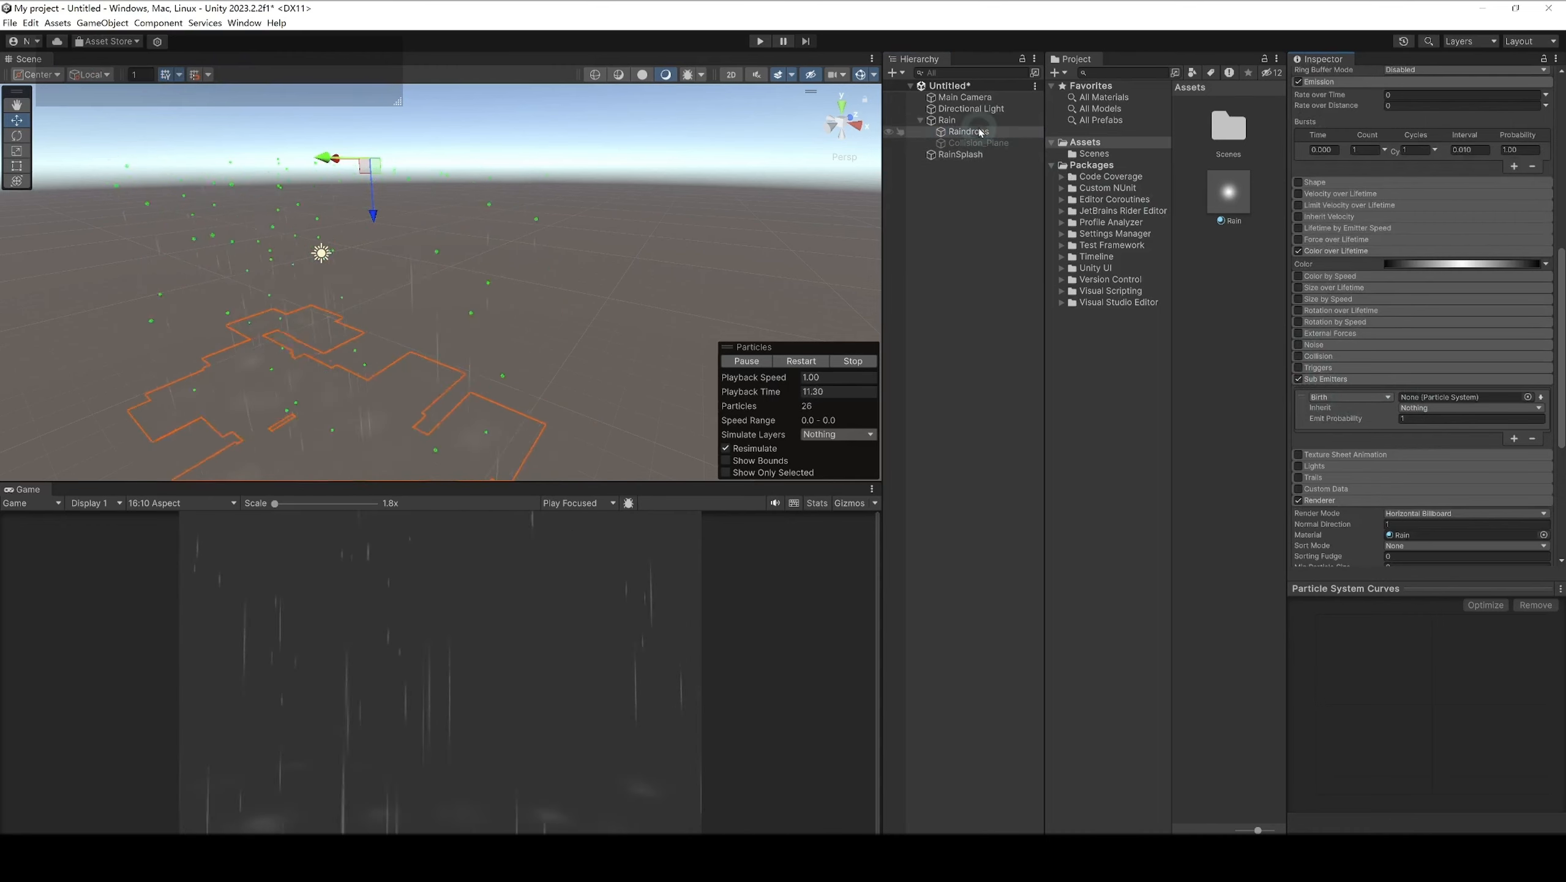
pyautogui.moveTo(973, 159); pyautogui.dragTo(1413, 405)
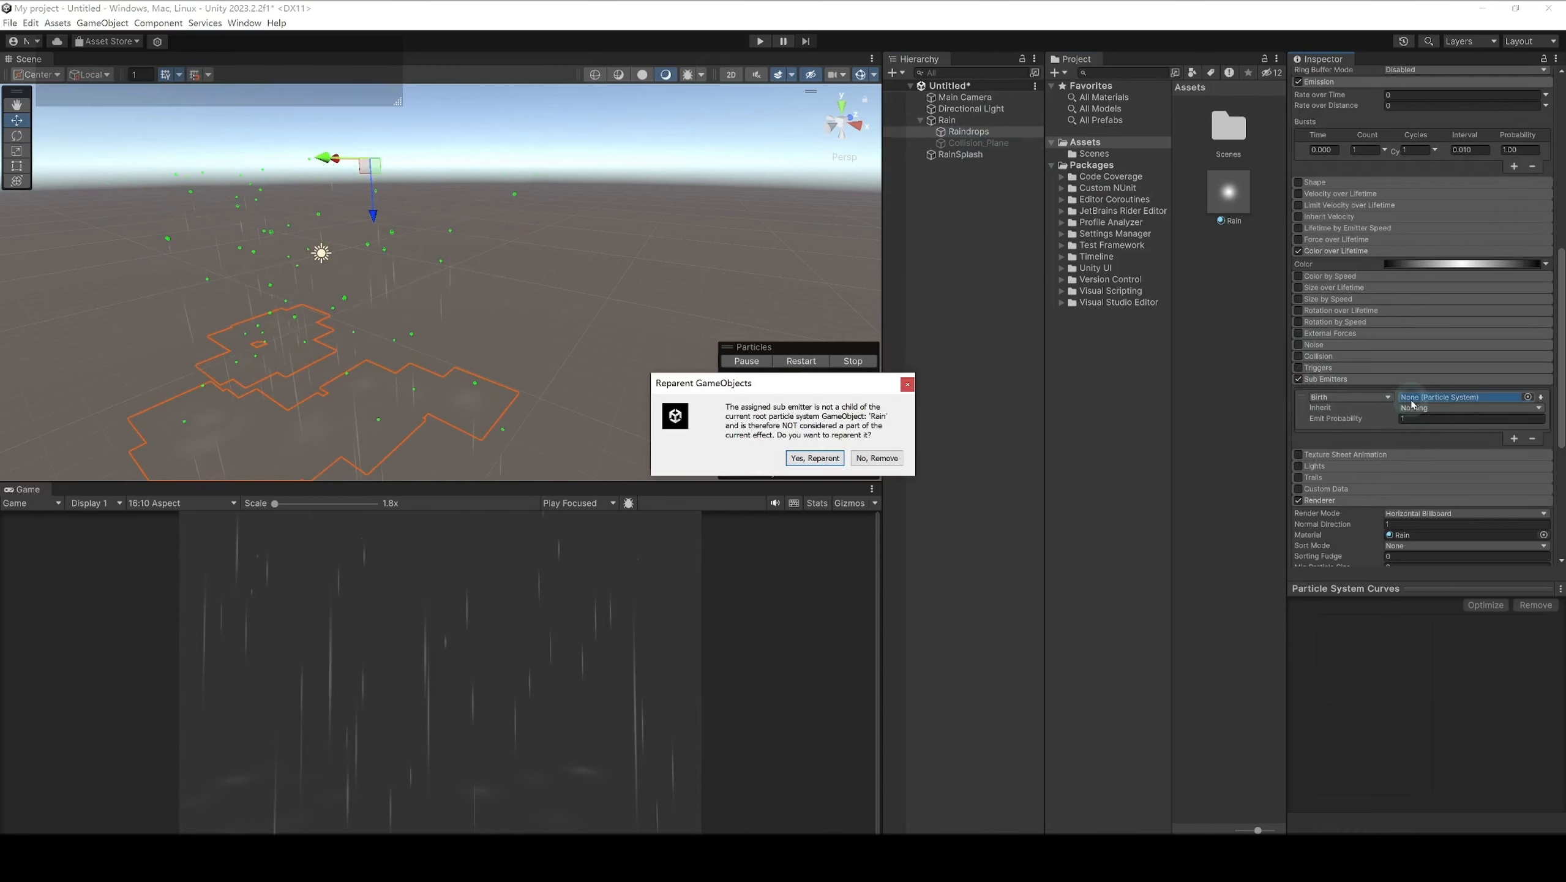
pyautogui.click(815, 458)
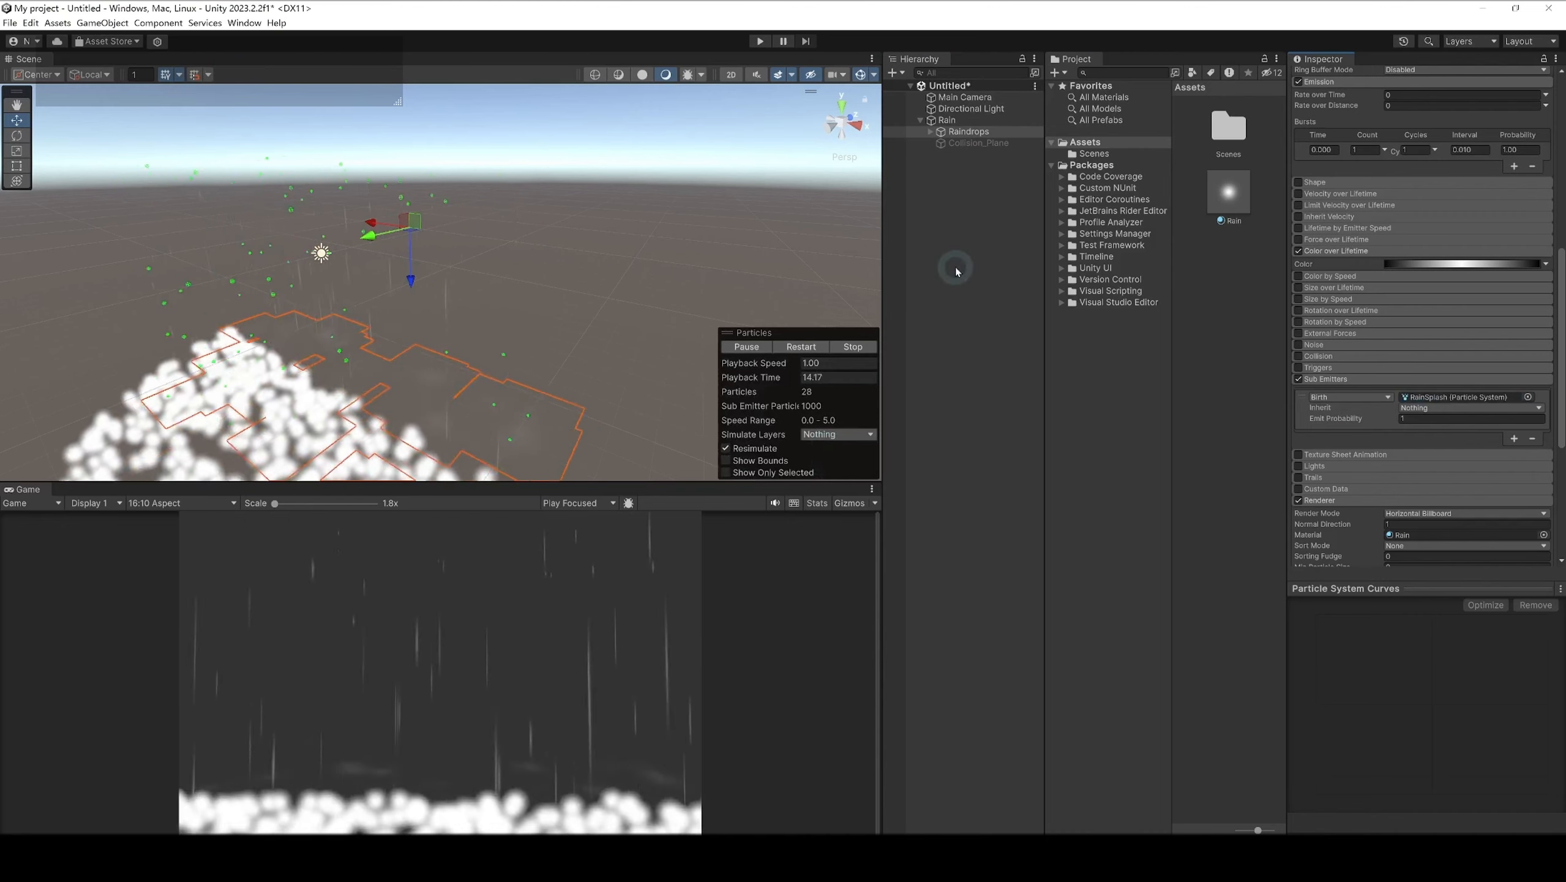
# Step: Select RainSplash under Raindrops and set its X rotation to 90
pyautogui.keyDown('alt'); pyautogui.moveTo(876, 210); pyautogui.dragTo(591, 232, button='right'); pyautogui.keyUp('alt')
pyautogui.keyDown('alt'); pyautogui.moveTo(591, 232); pyautogui.dragTo(395, 272); pyautogui.keyUp('alt')
pyautogui.click(930, 131)
pyautogui.click(980, 142)
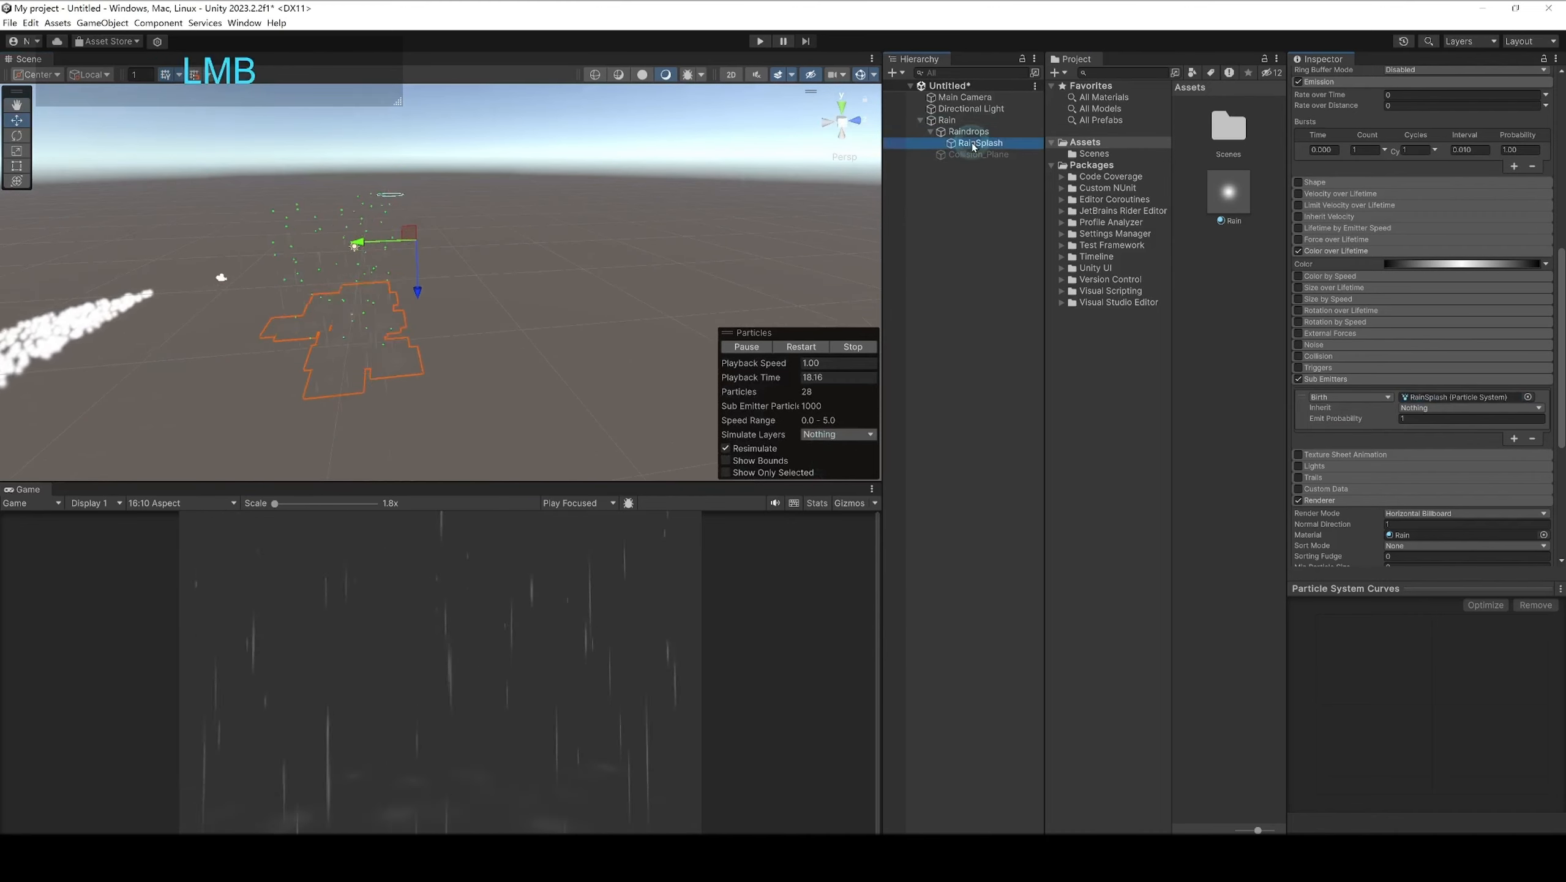
pyautogui.scroll(10, 1381, 203)
pyautogui.scroll(3, 1381, 204)
pyautogui.click(1423, 148)
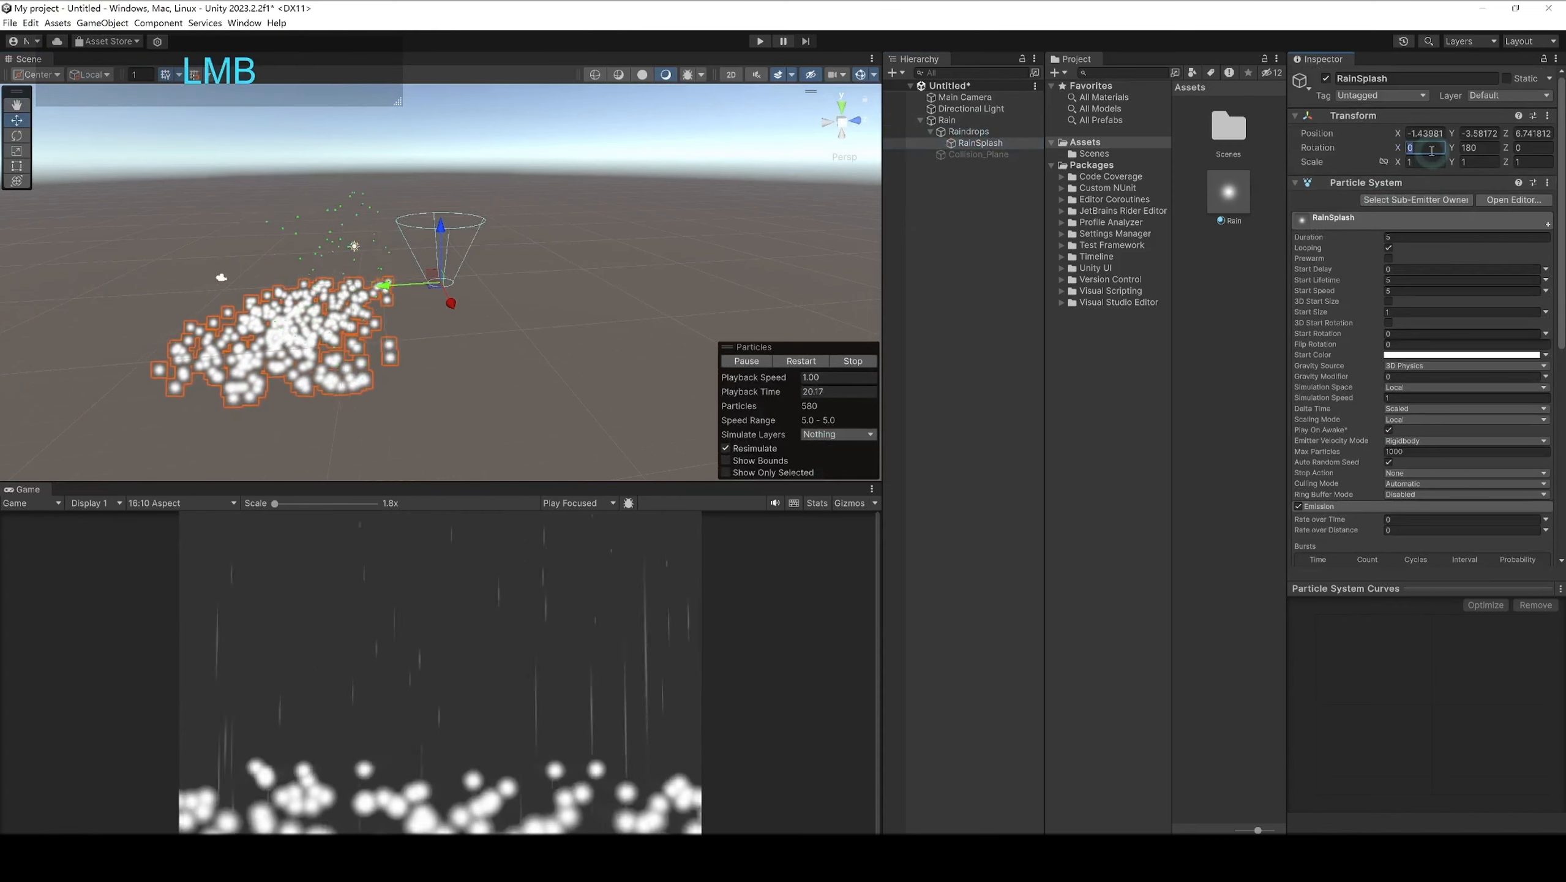
pyautogui.write('90')
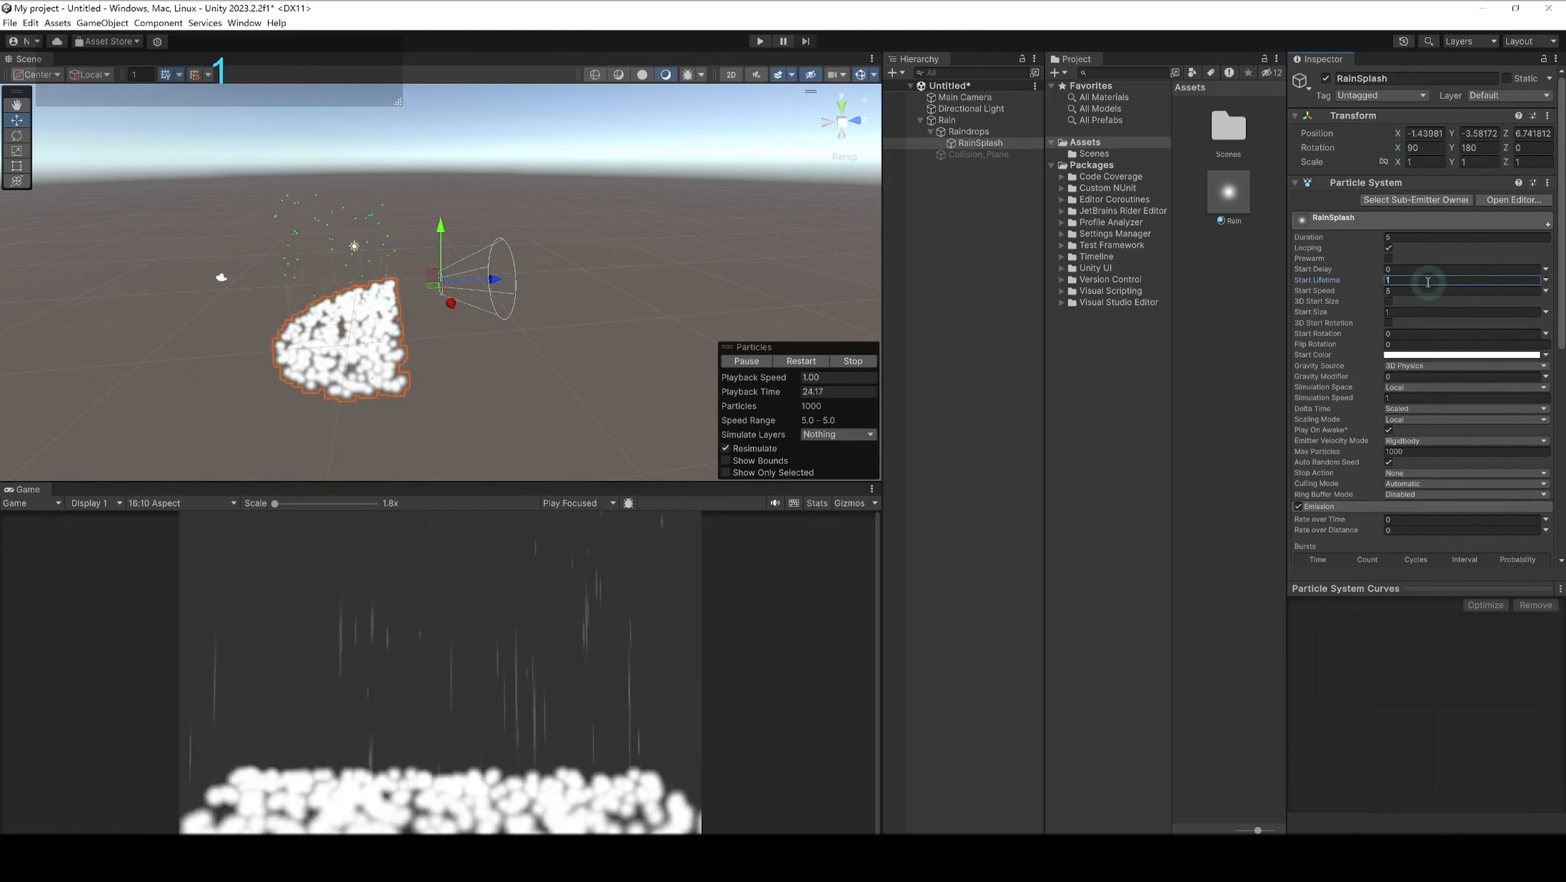
# Step: Make RainSplash's Start Lifetime random between the two constants 0.1 and 0.5
pyautogui.click(1547, 281)
pyautogui.click(1475, 323)
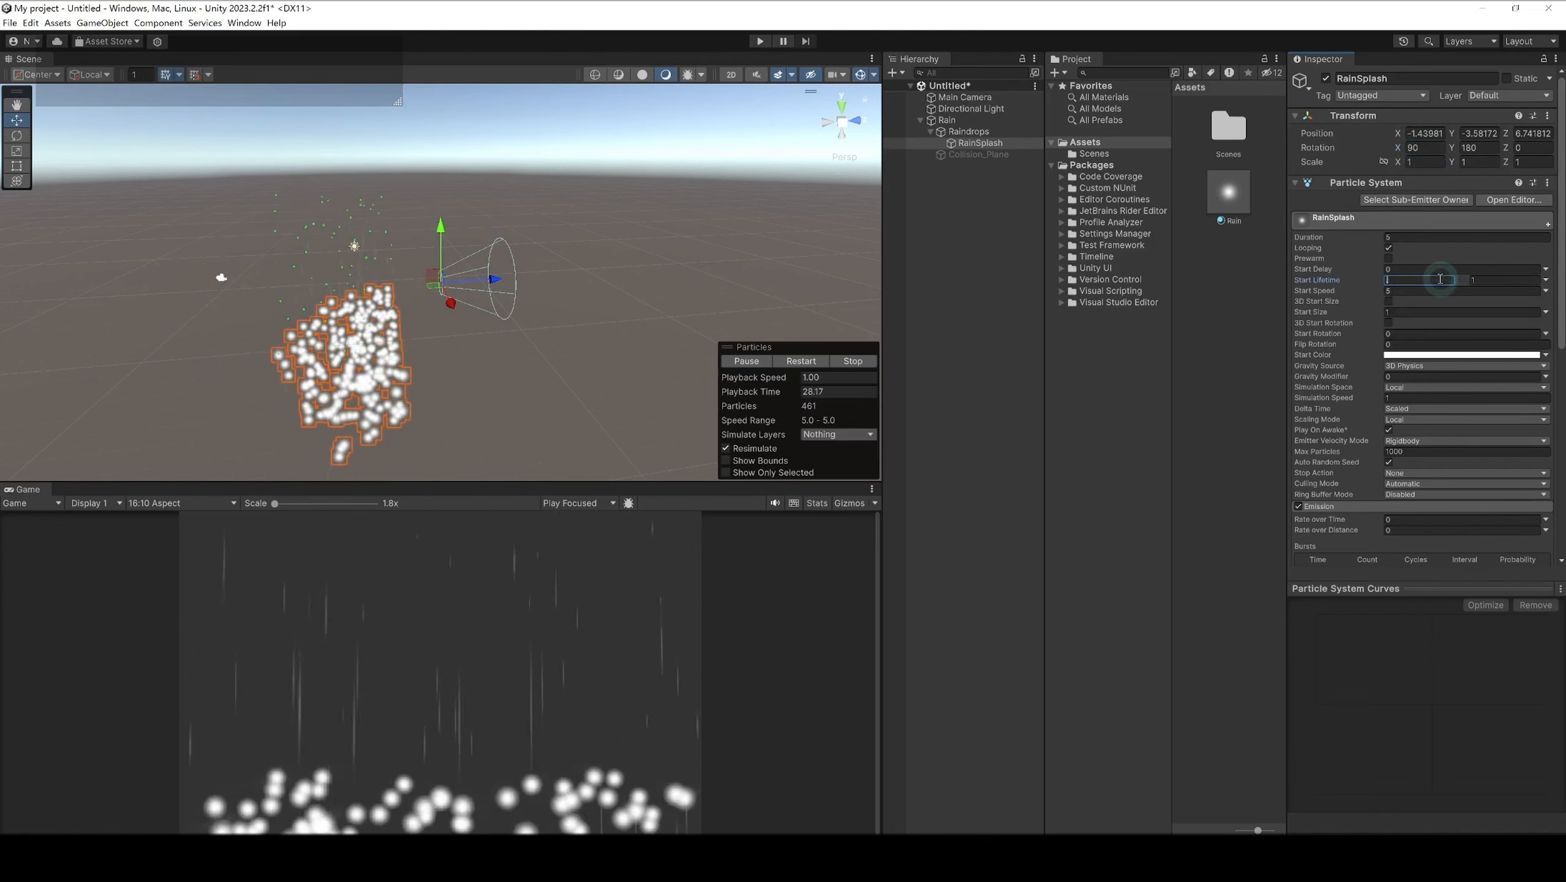
pyautogui.write('0.1')
pyautogui.press('Tab')
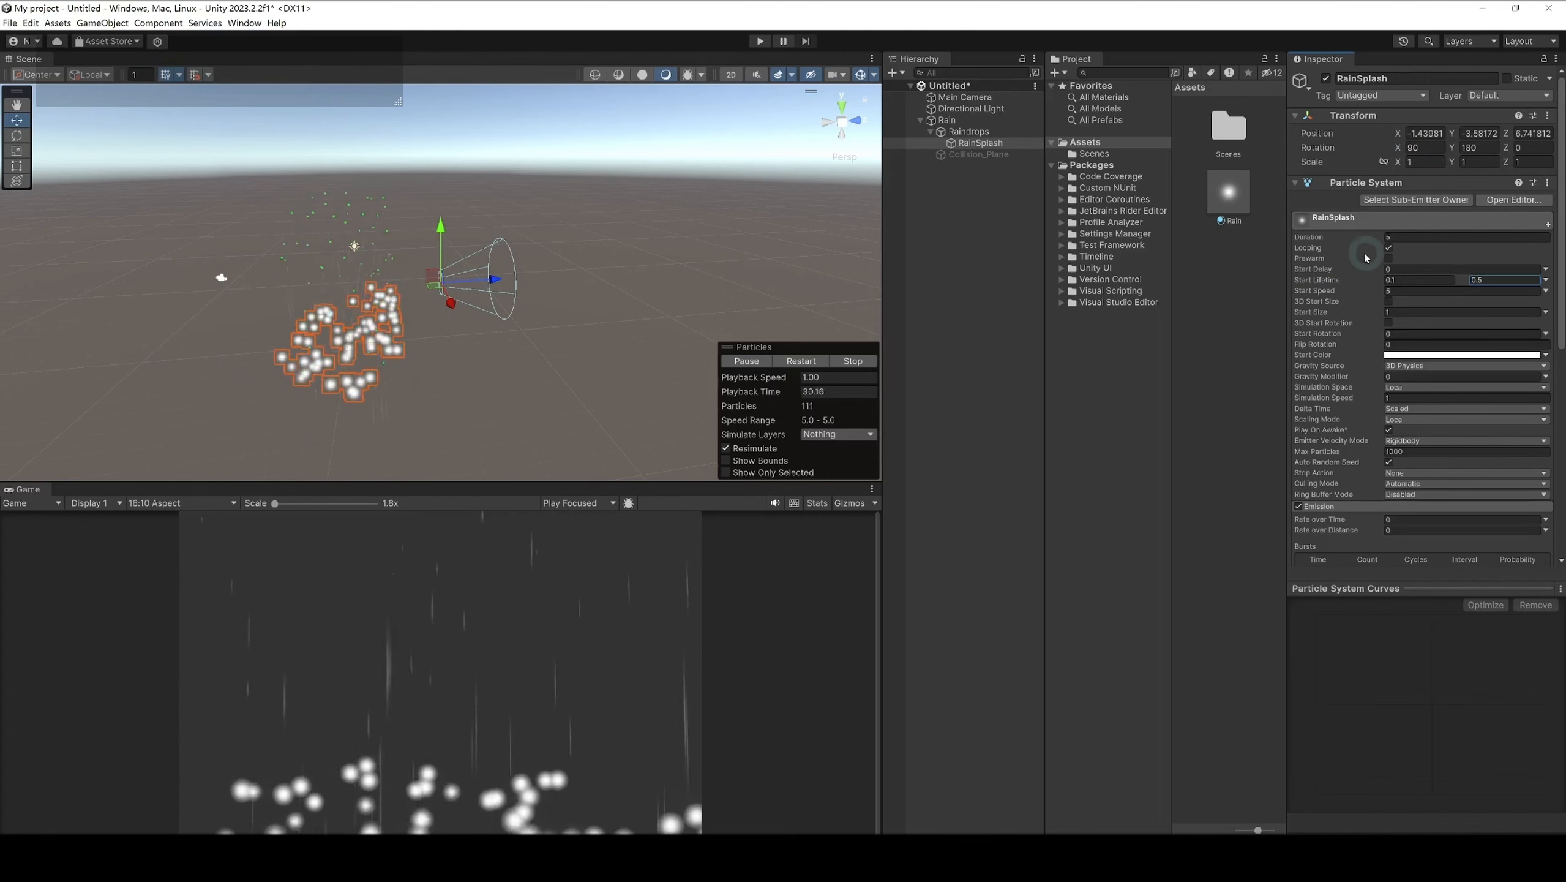
# Step: Set RainSplash's X rotation to -90
pyautogui.click(1421, 147)
pyautogui.write('-90')
pyautogui.press('Return')
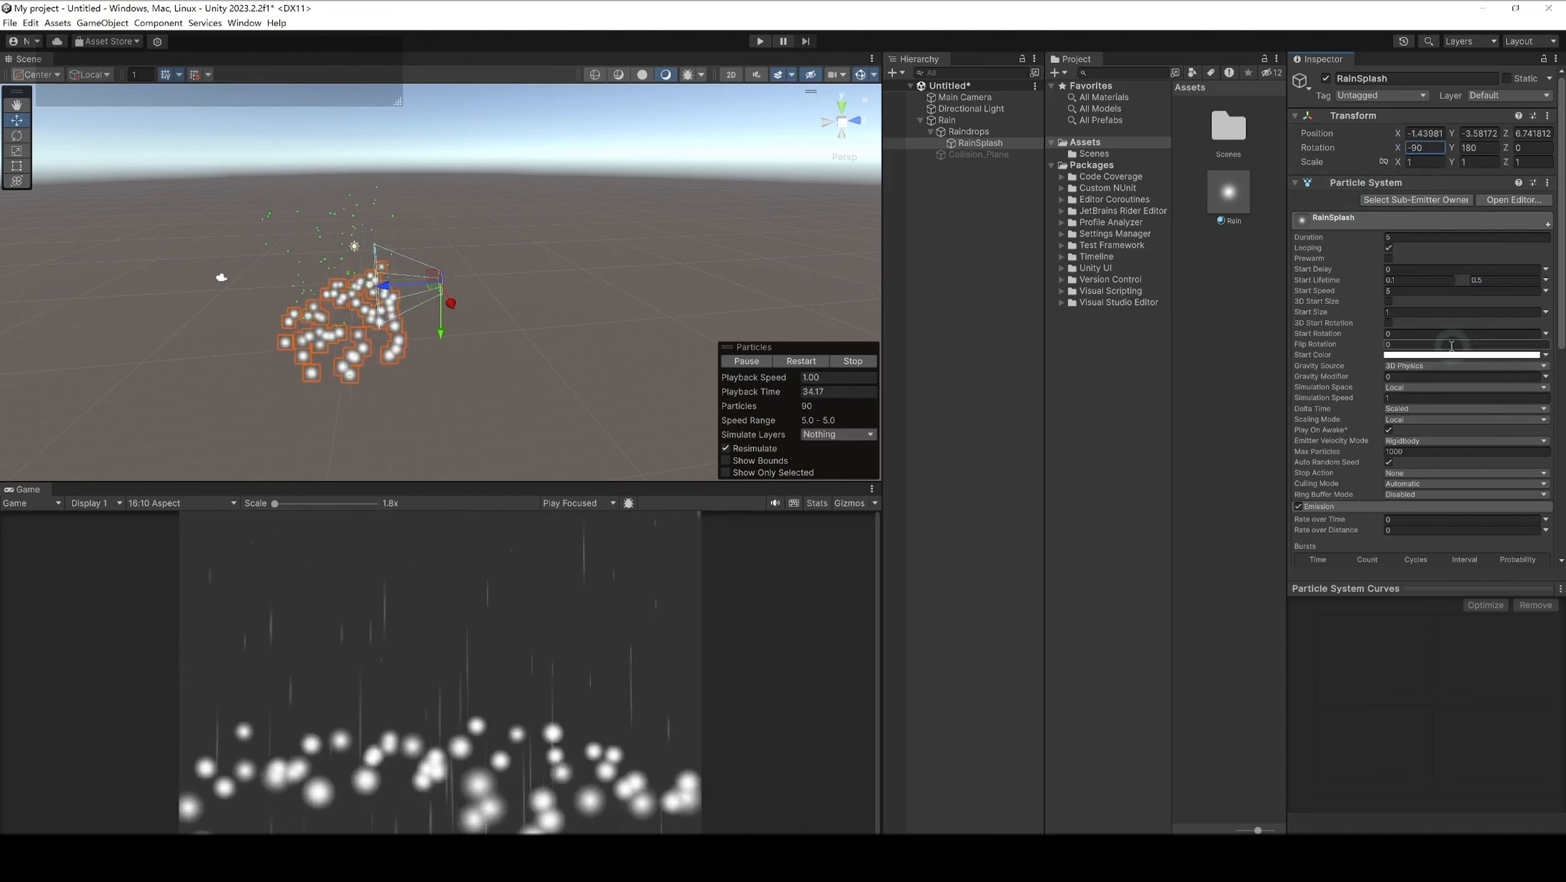
# Step: Make RainSplash's Start Speed random between the two constants 1 and 15
pyautogui.click(1549, 293)
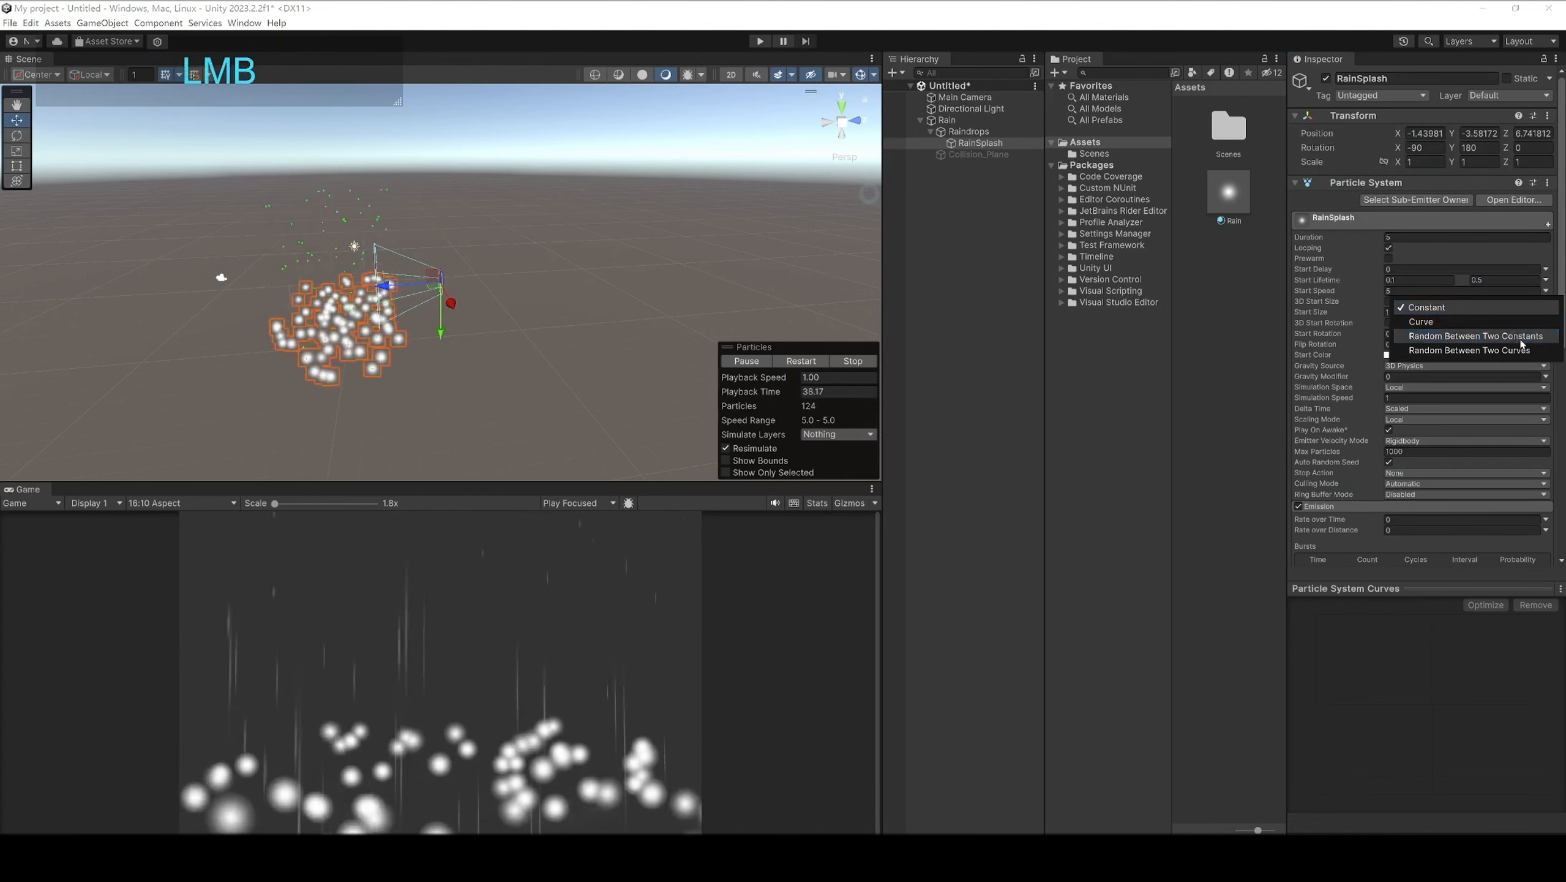
pyautogui.click(1425, 326)
pyautogui.write('1')
pyautogui.press('Tab')
pyautogui.write('15')
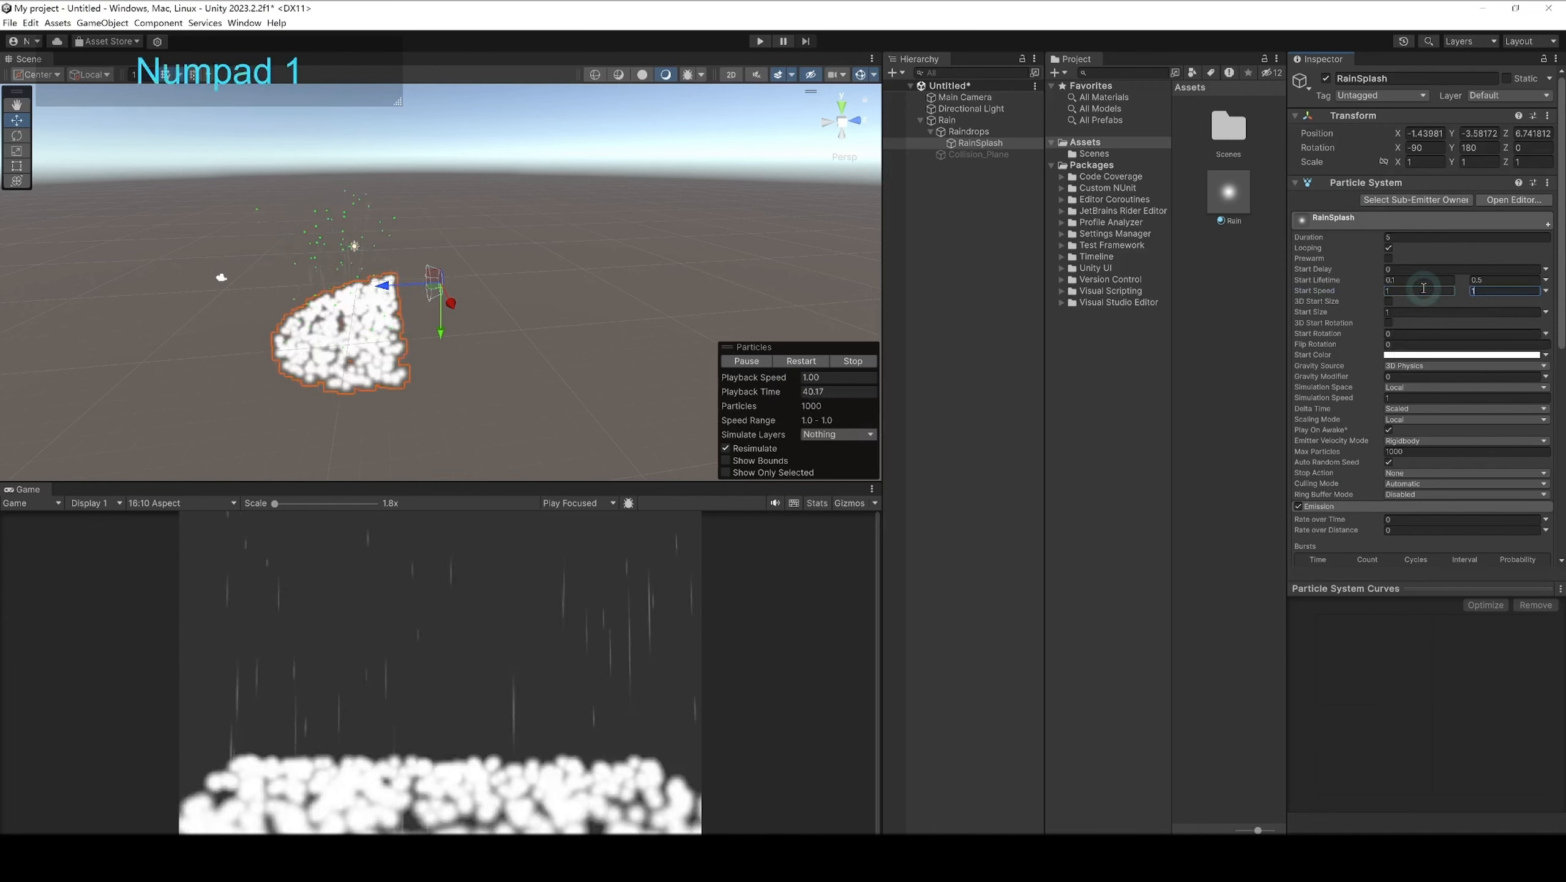
# Step: Make RainSplash's Start Size random between the two constants 0.1 and 0.15
pyautogui.click(1546, 312)
pyautogui.click(1432, 348)
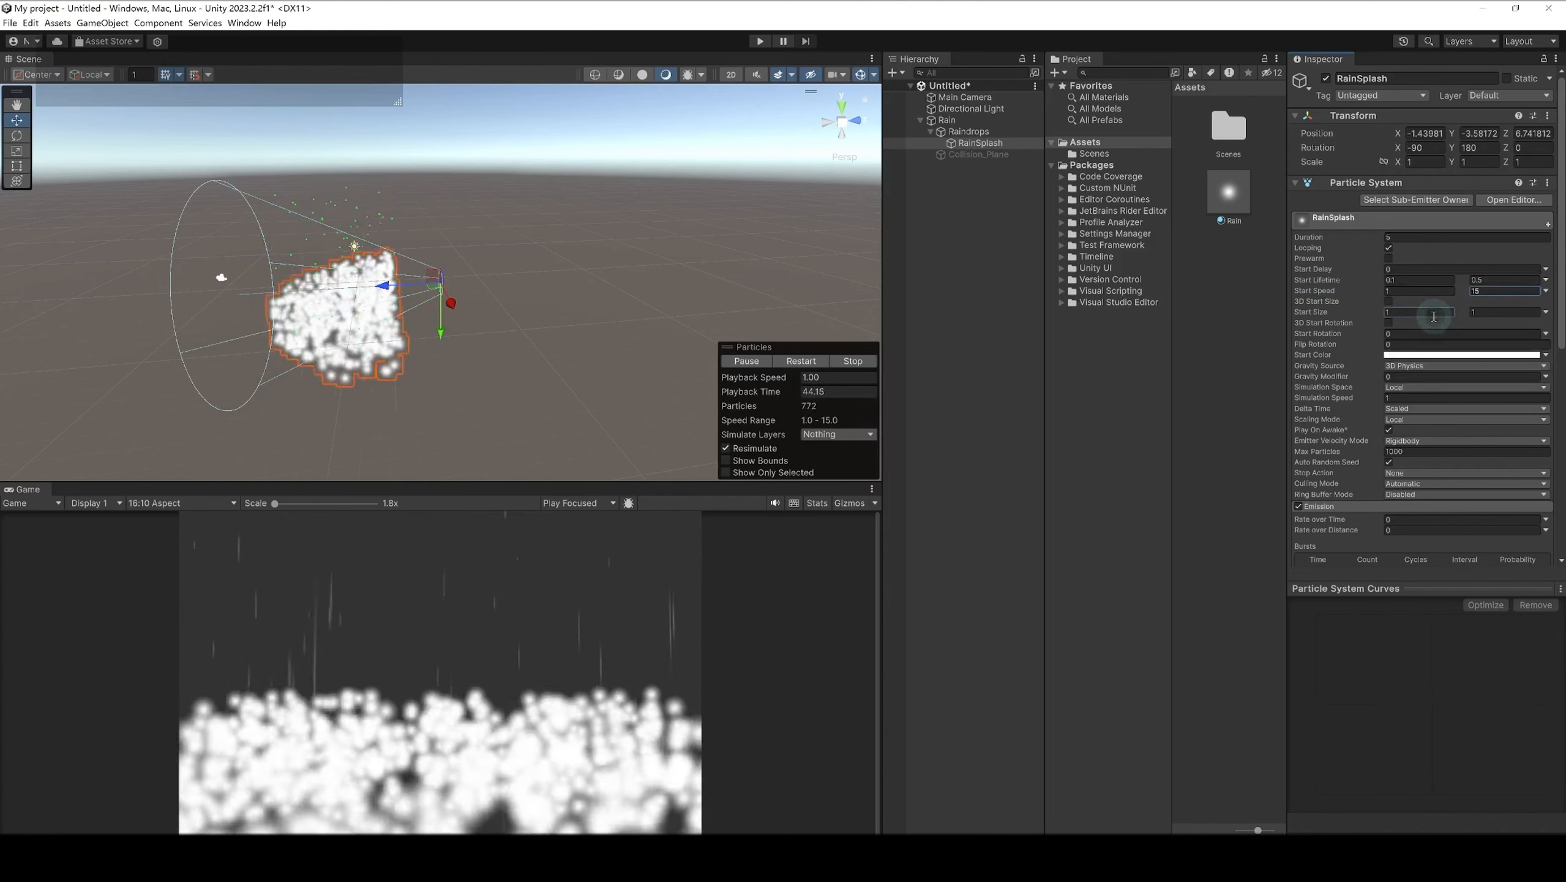
pyautogui.write('0.1')
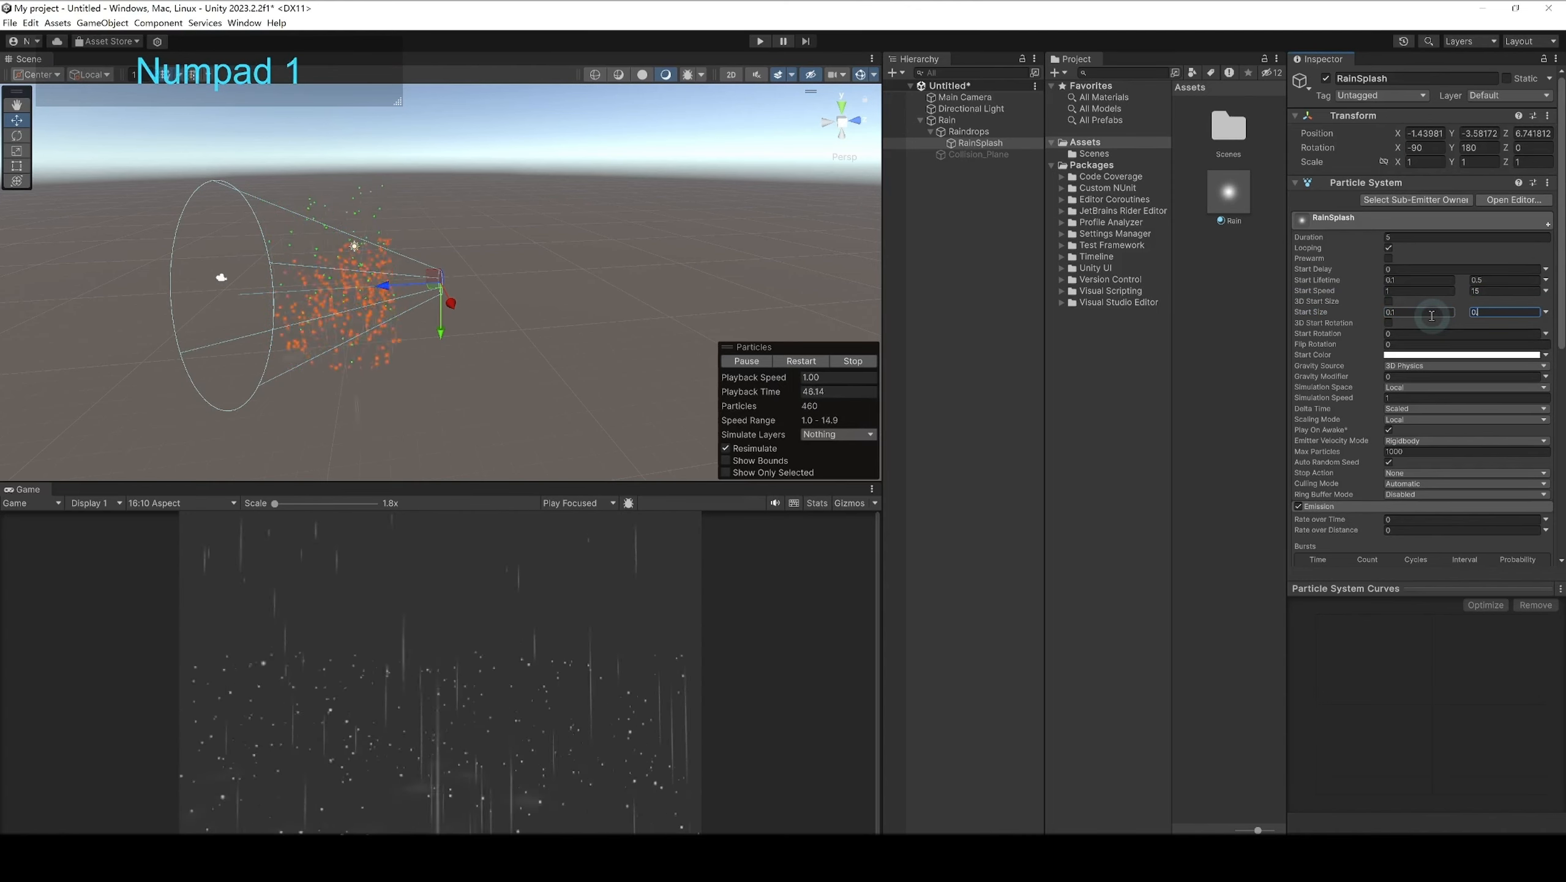
# Step: Enable the Shape module on RainSplash
pyautogui.scroll(-2, 1426, 498)
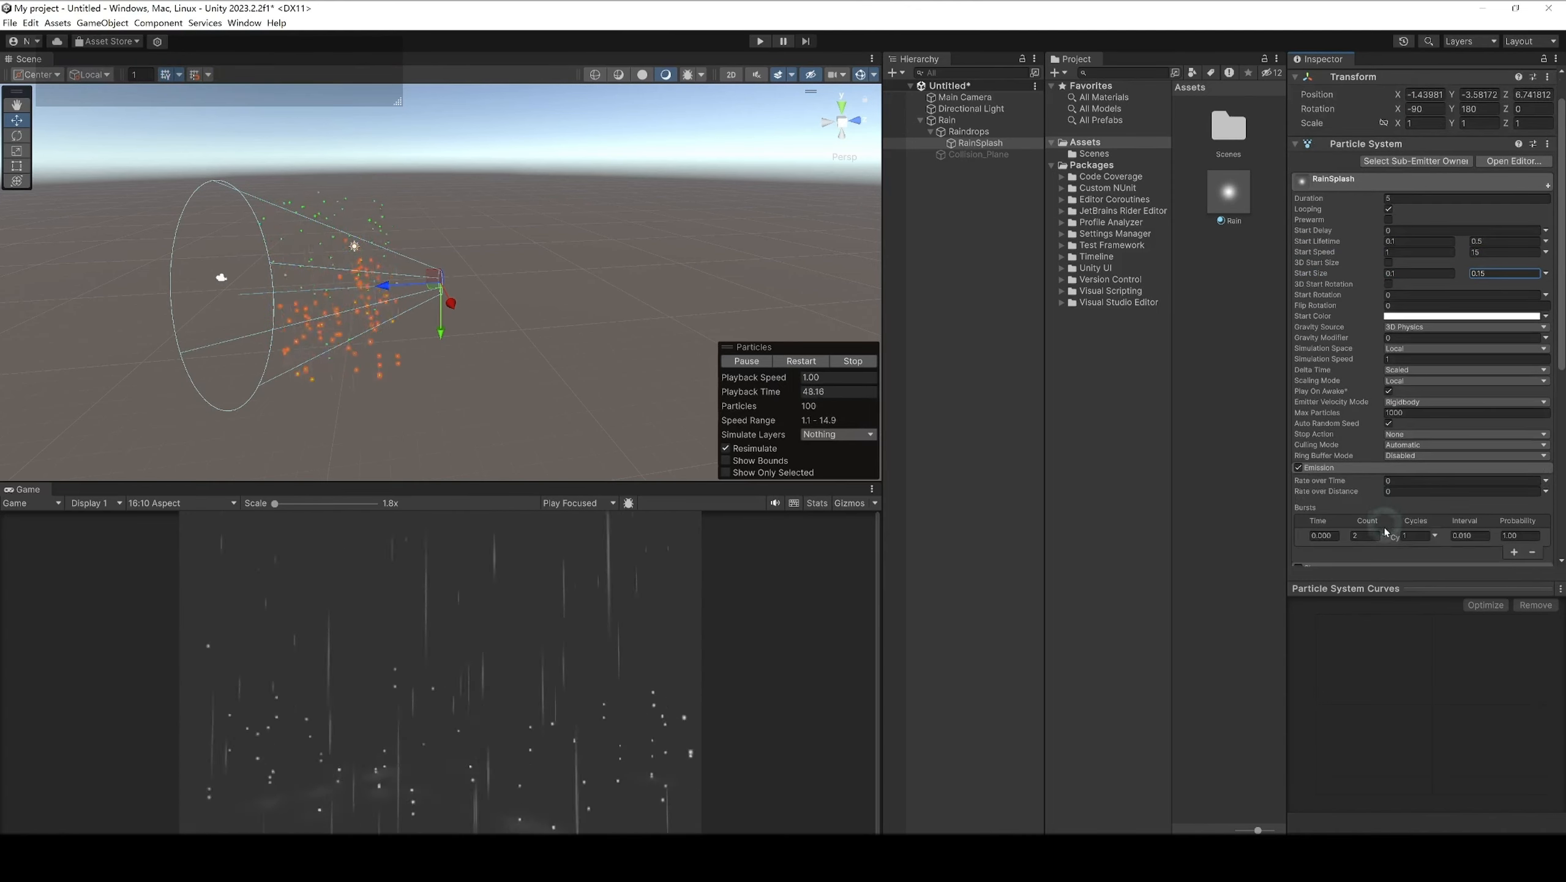
pyautogui.click(1366, 535)
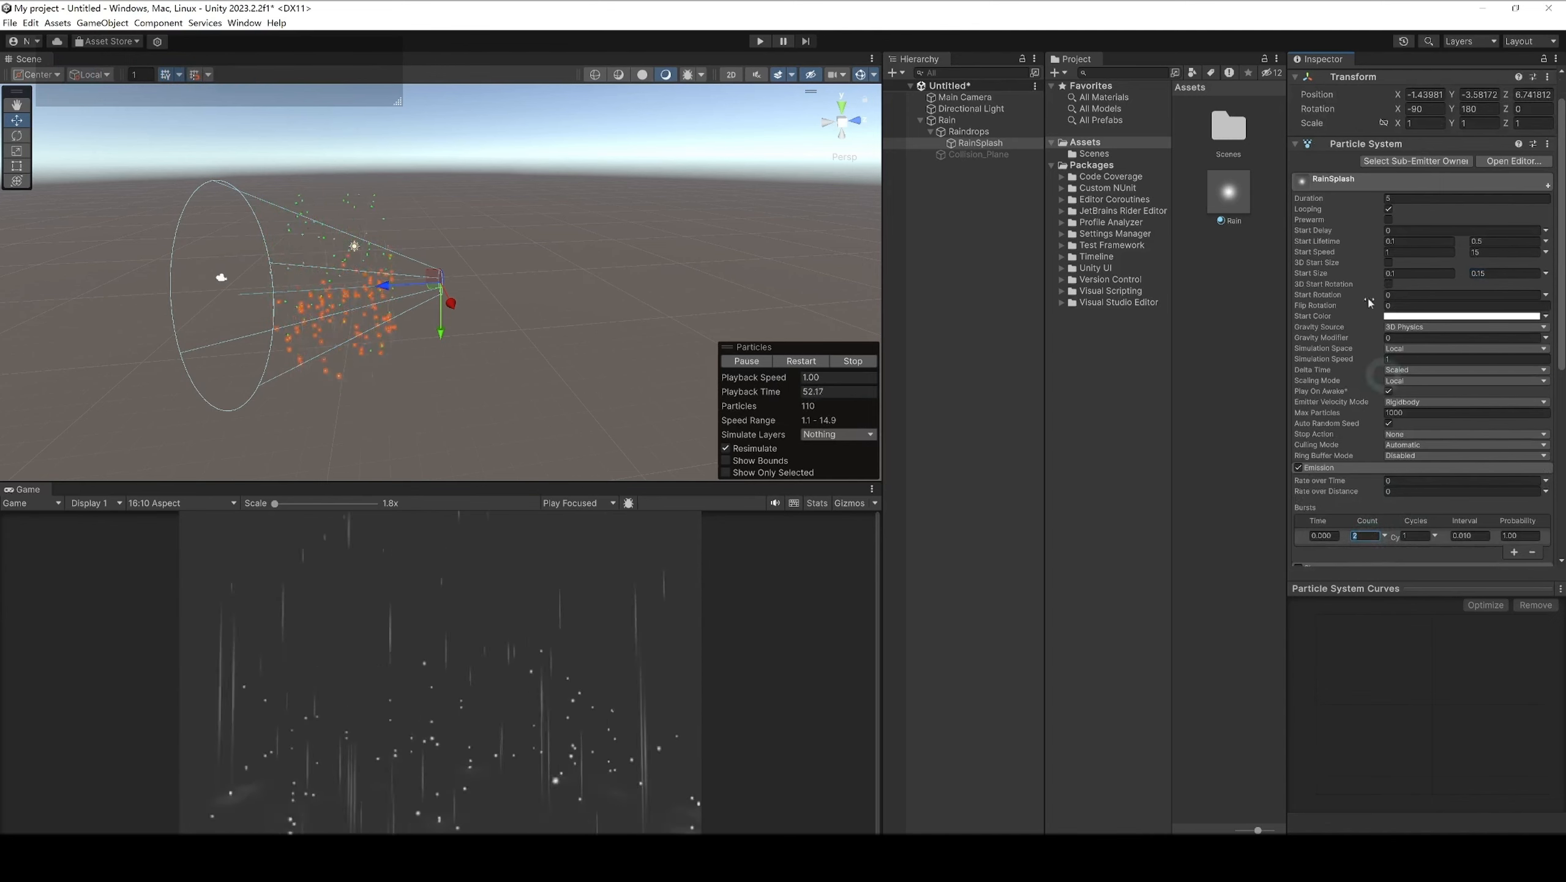
pyautogui.scroll(-5, 1381, 401)
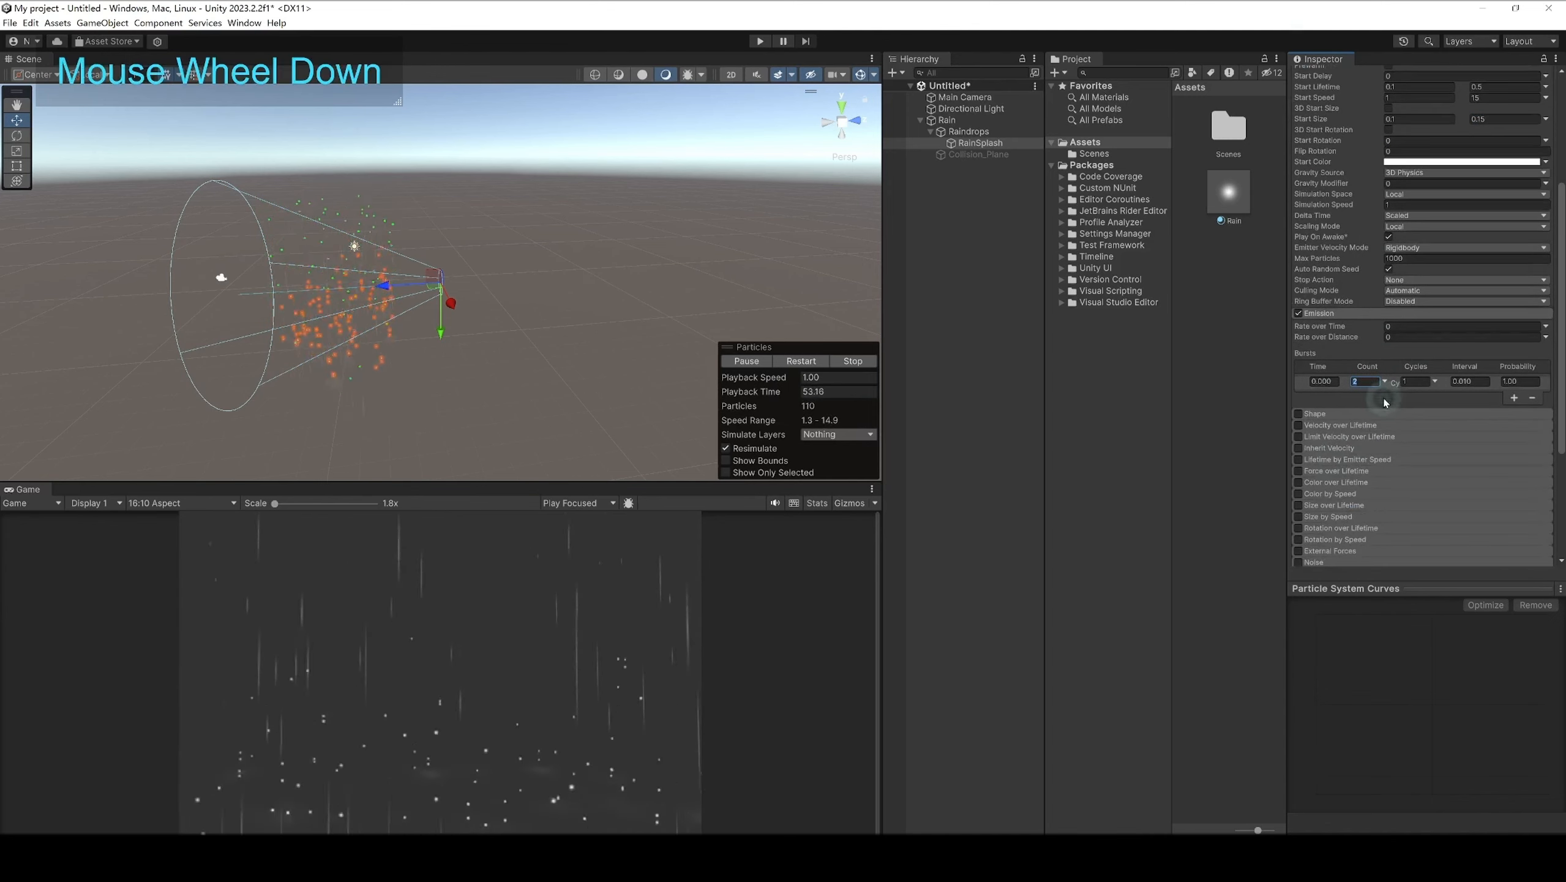
pyautogui.click(1299, 414)
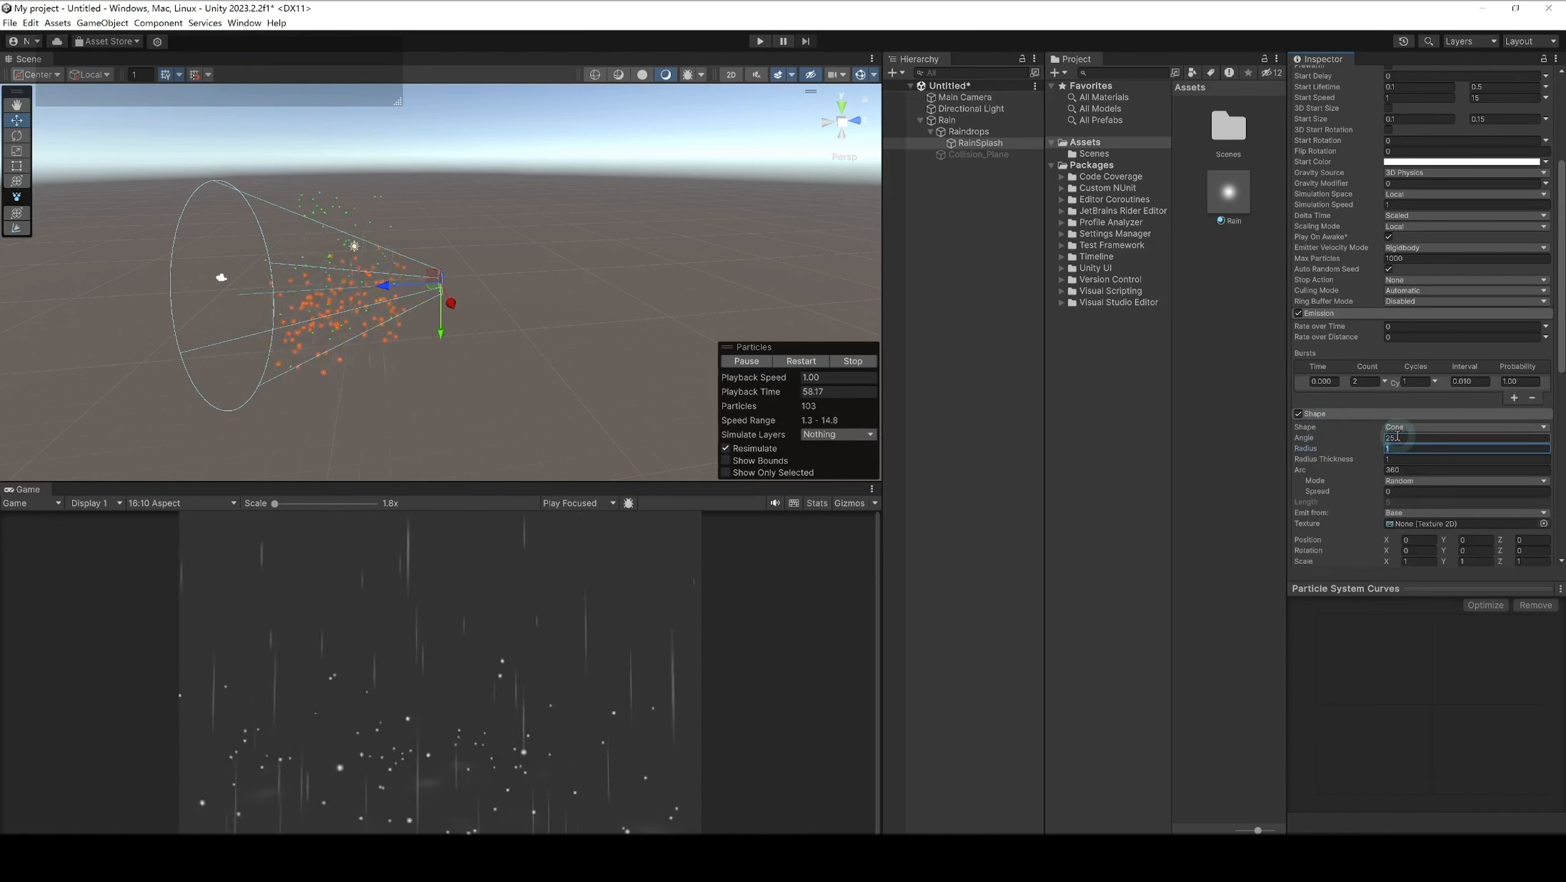
pyautogui.scroll(-6, 1398, 436)
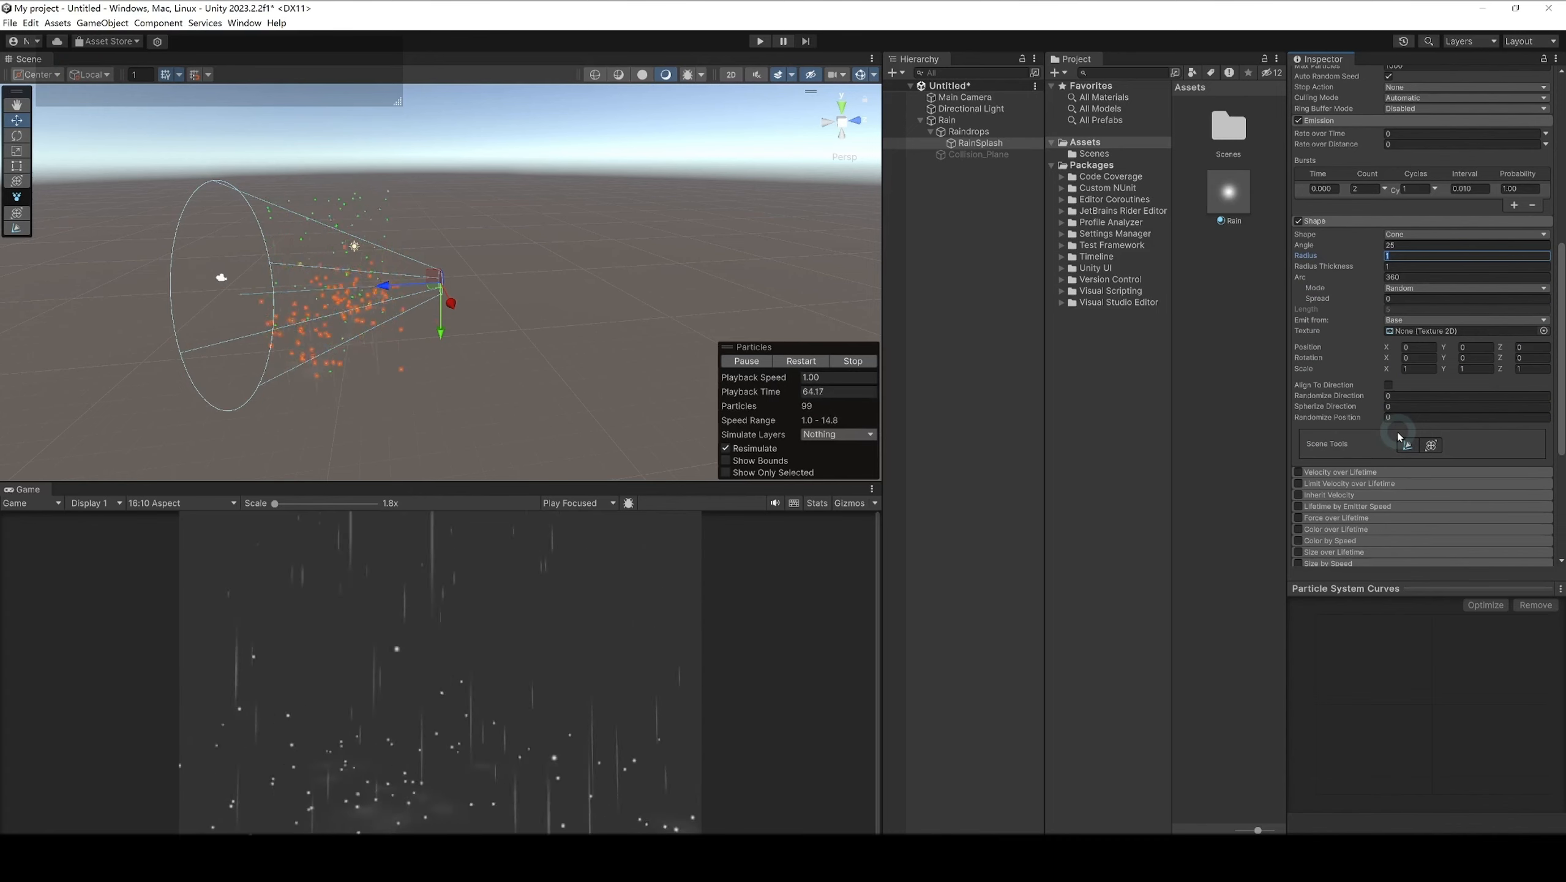
pyautogui.scroll(-4, 1398, 437)
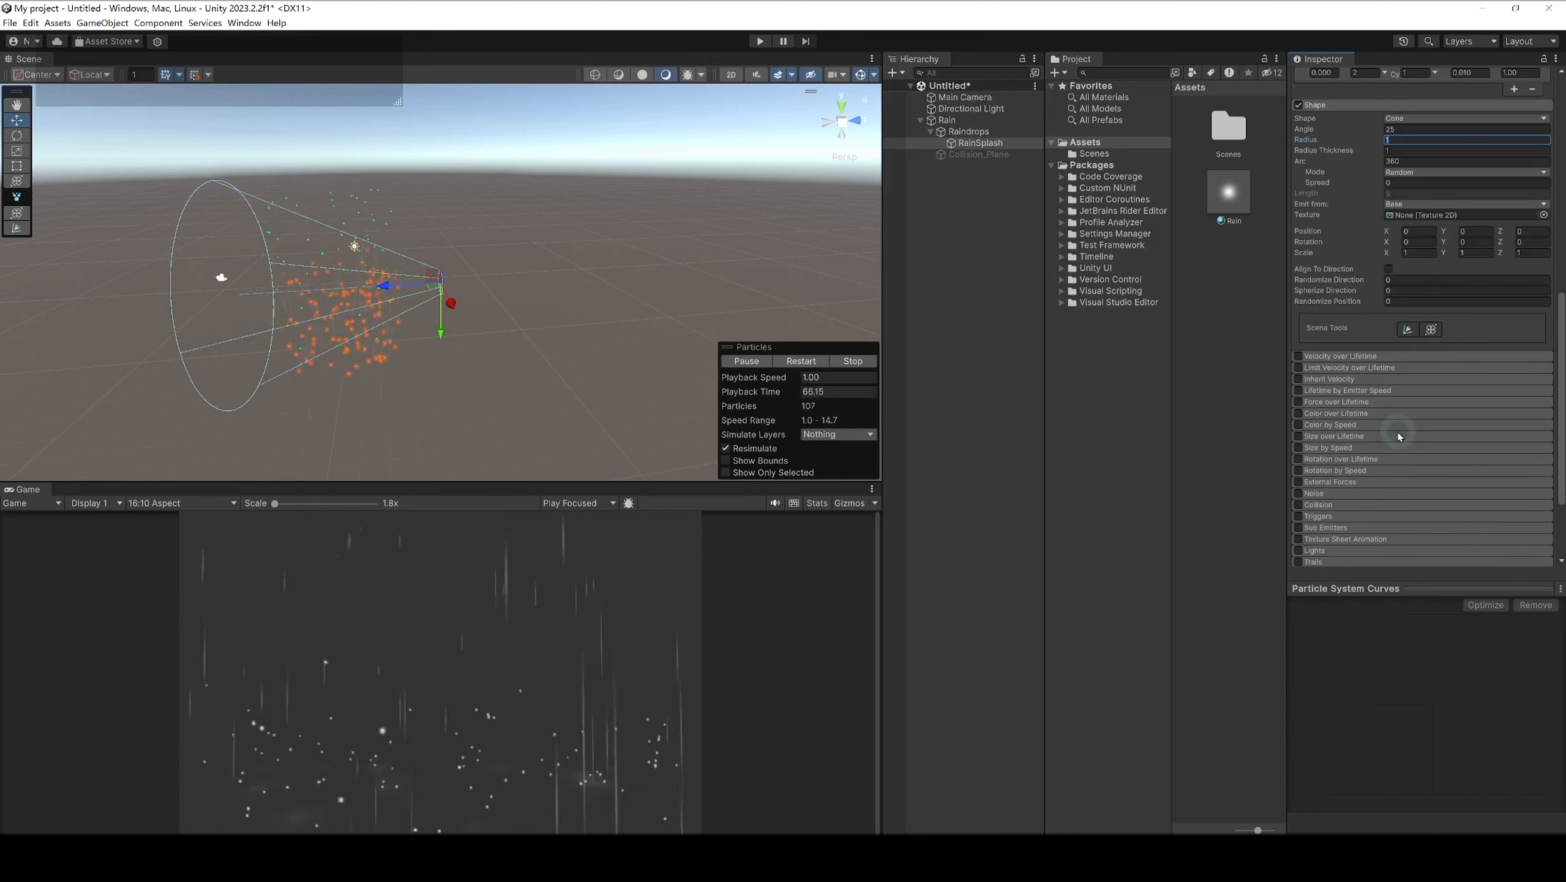
pyautogui.scroll(6, 1398, 436)
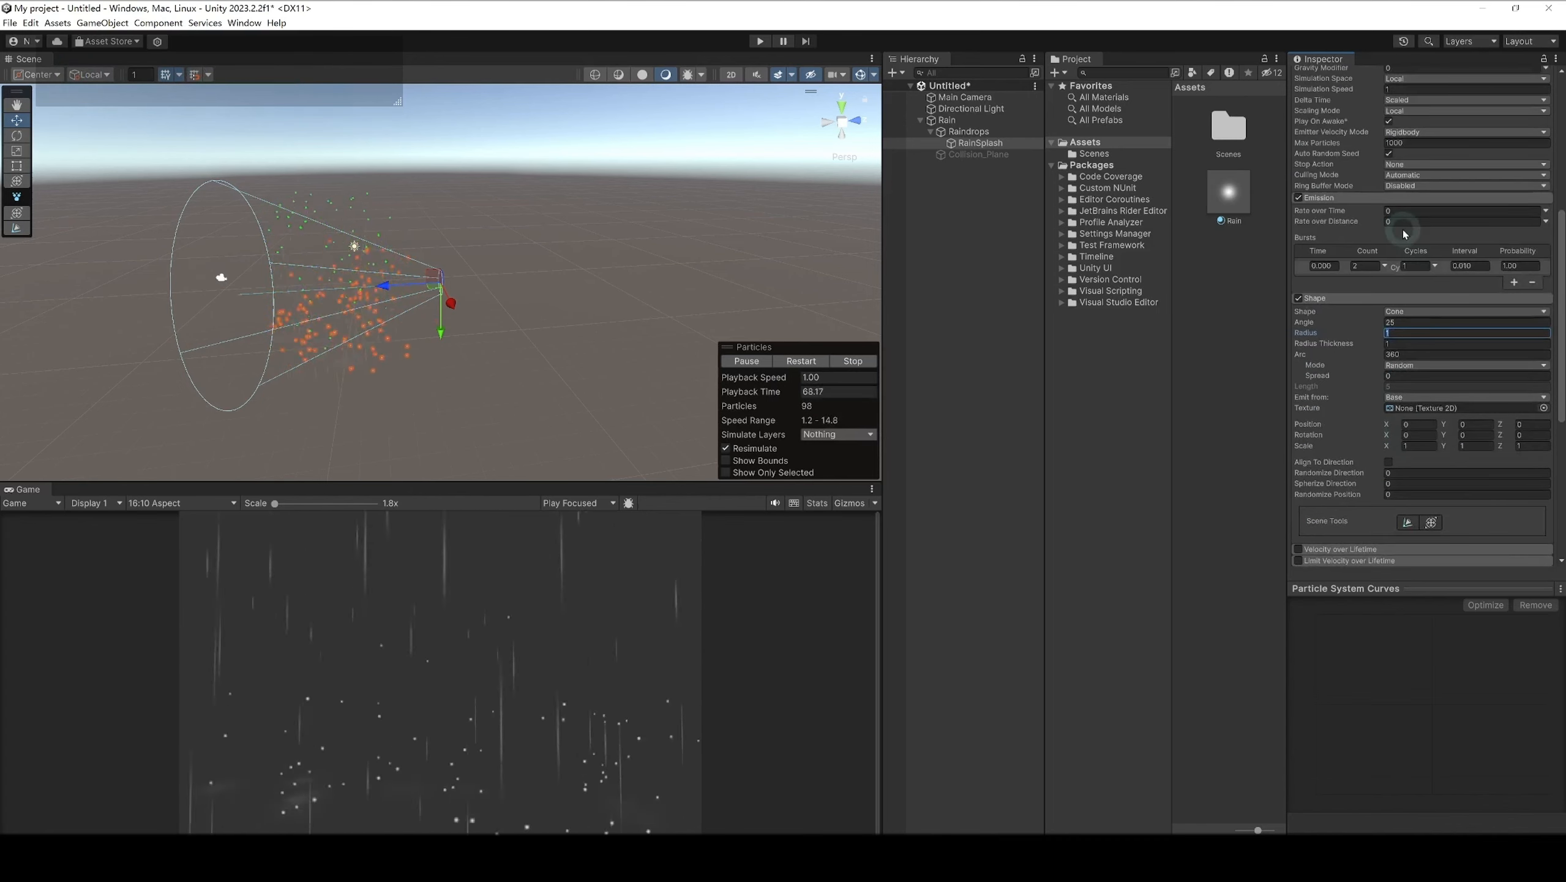
pyautogui.scroll(5, 1381, 428)
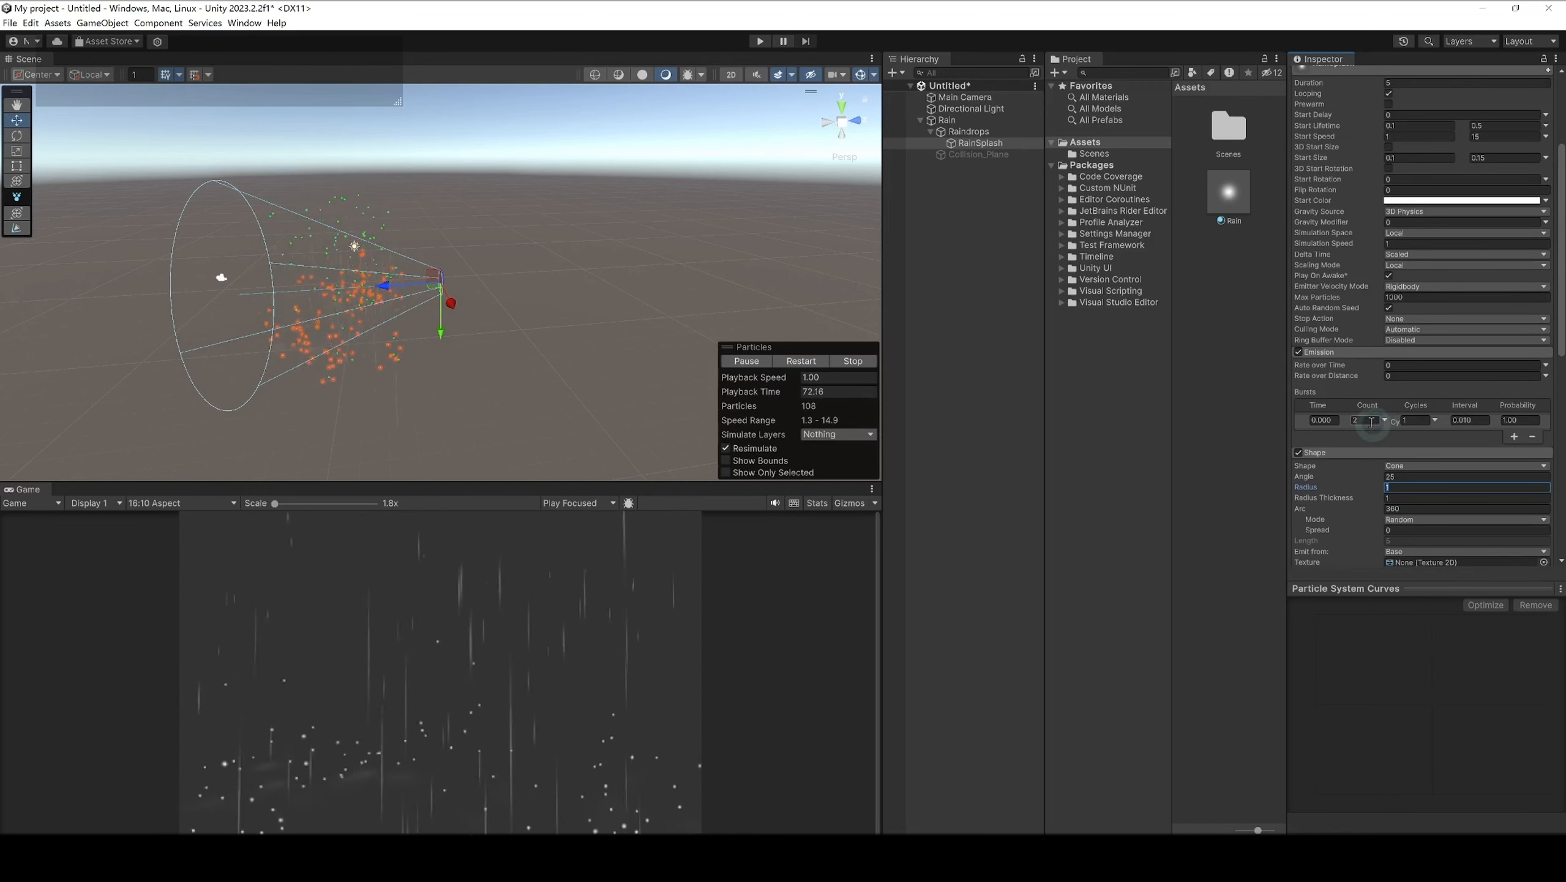
pyautogui.click(1372, 421)
# Step: Expand RainSplash's Renderer module and set its Render Mode to Stretched Billboard
pyautogui.scroll(-15, 1371, 422)
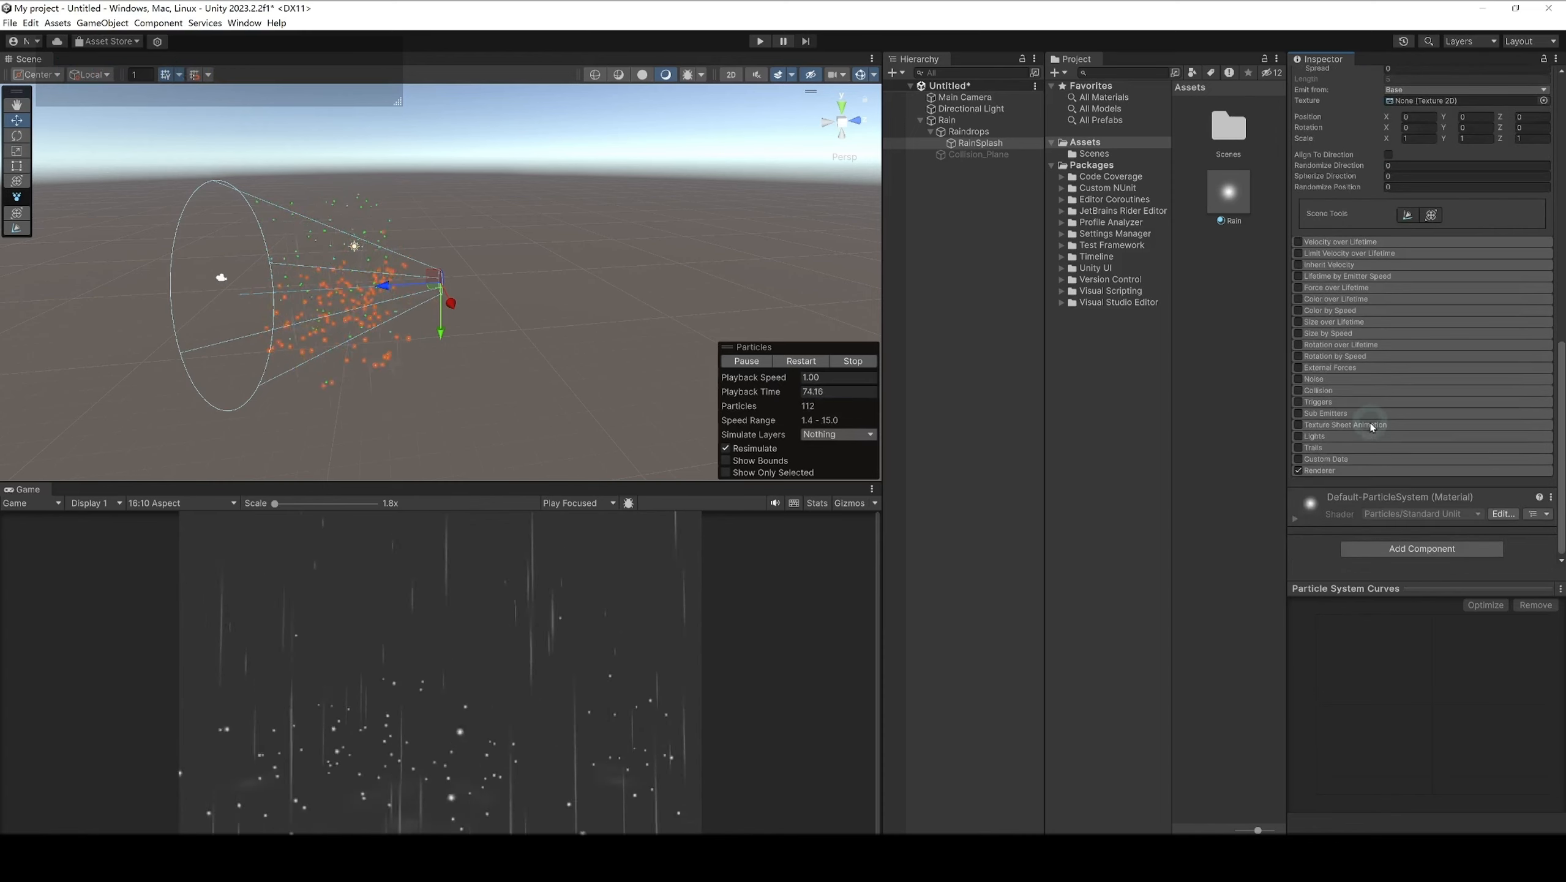
pyautogui.click(1438, 484)
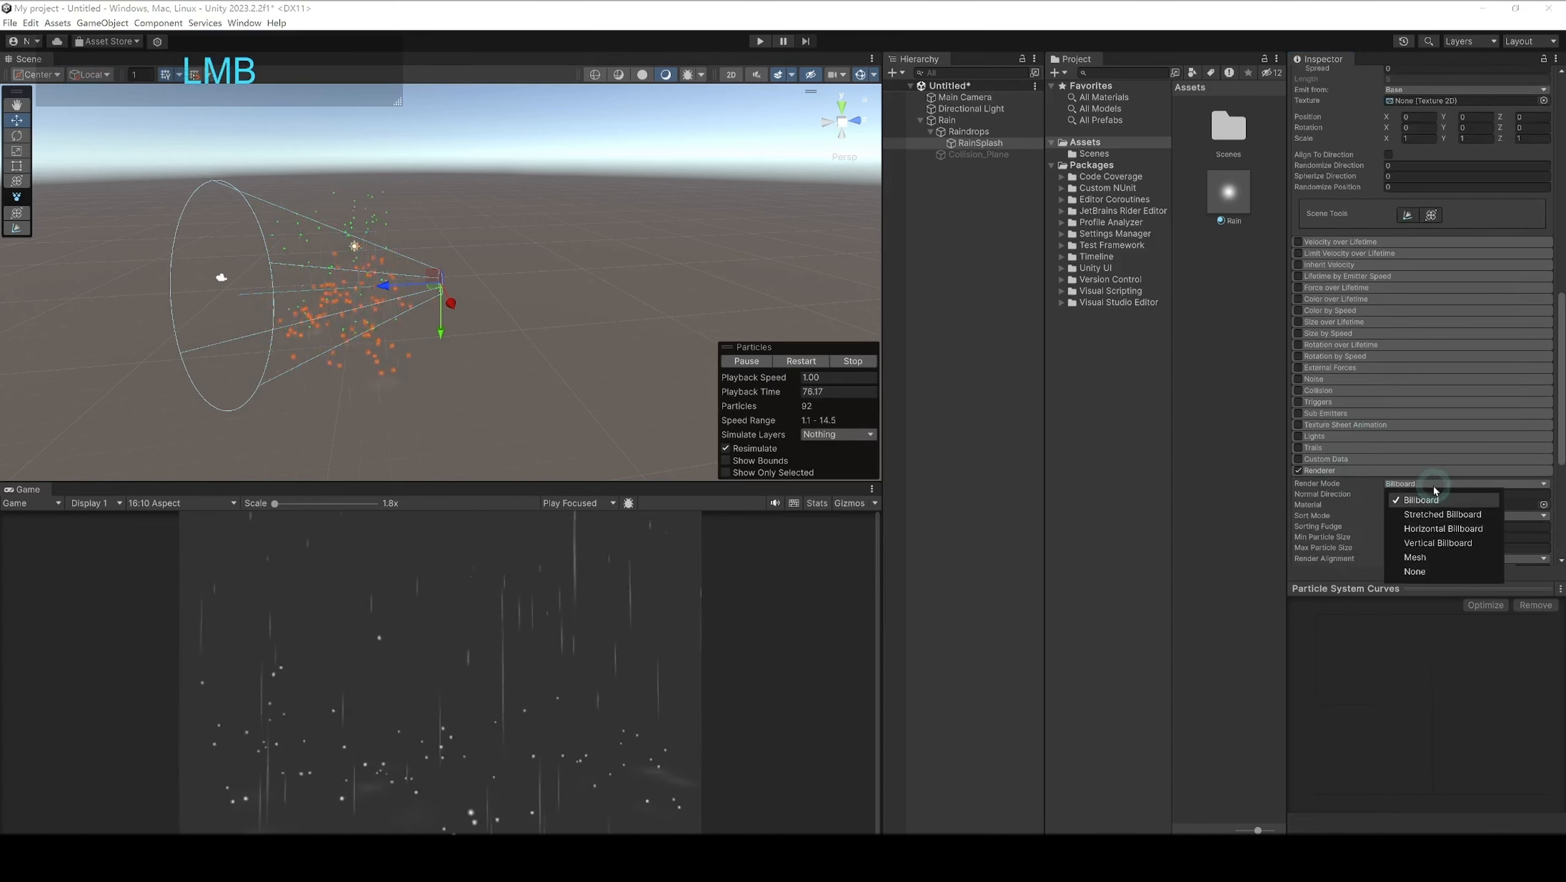
pyautogui.click(1436, 517)
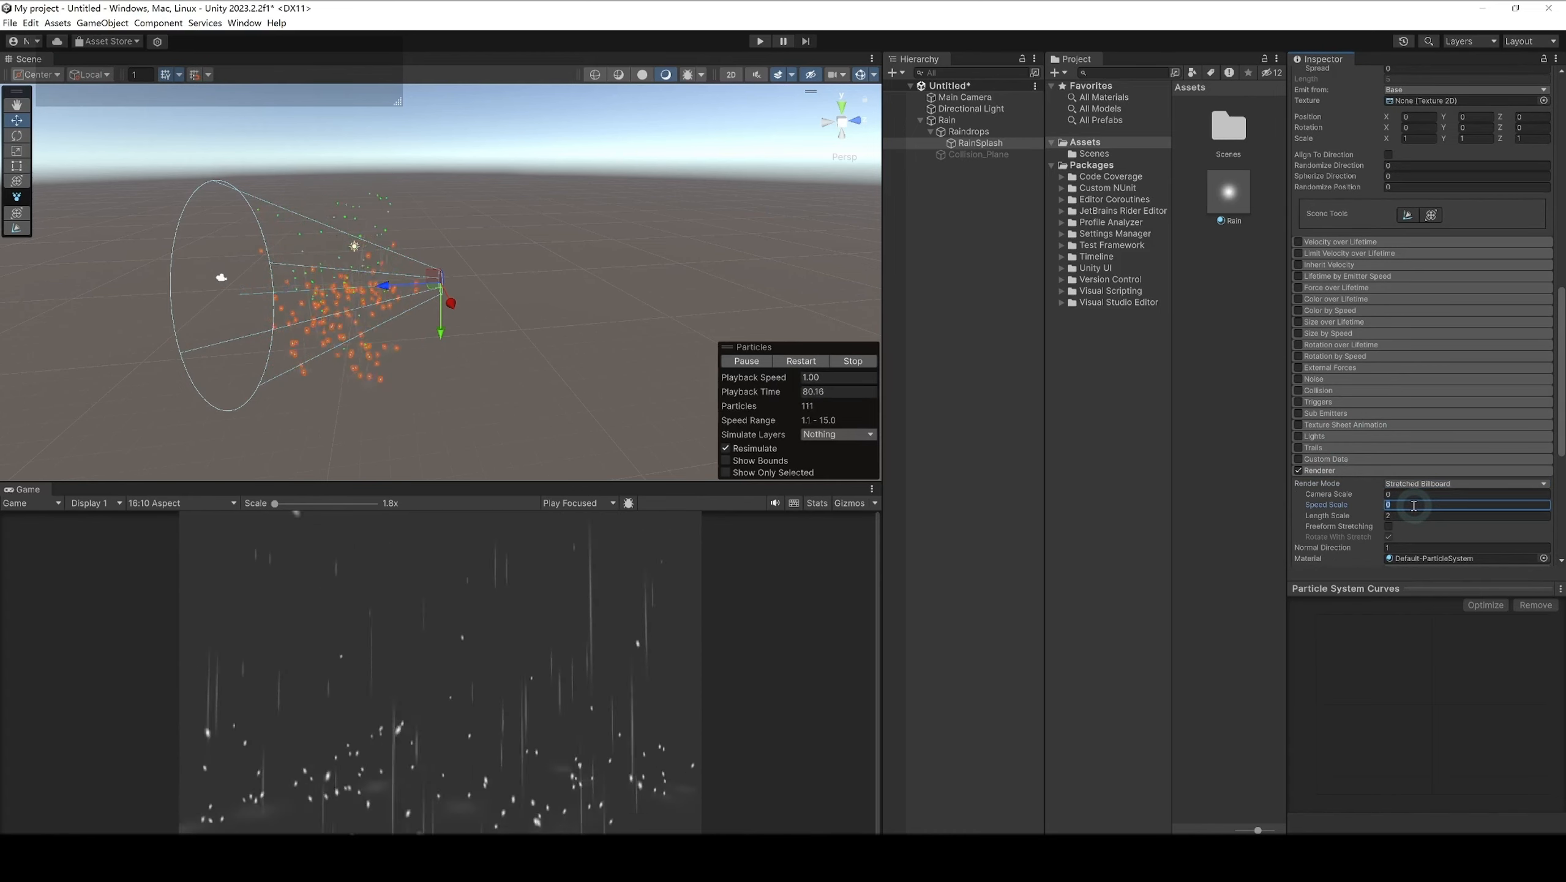
# Step: Set RainSplash's renderer Speed Scale to 0.05 and make its Gravity Modifier random between the two constants 3 and 5
pyautogui.write('.05')
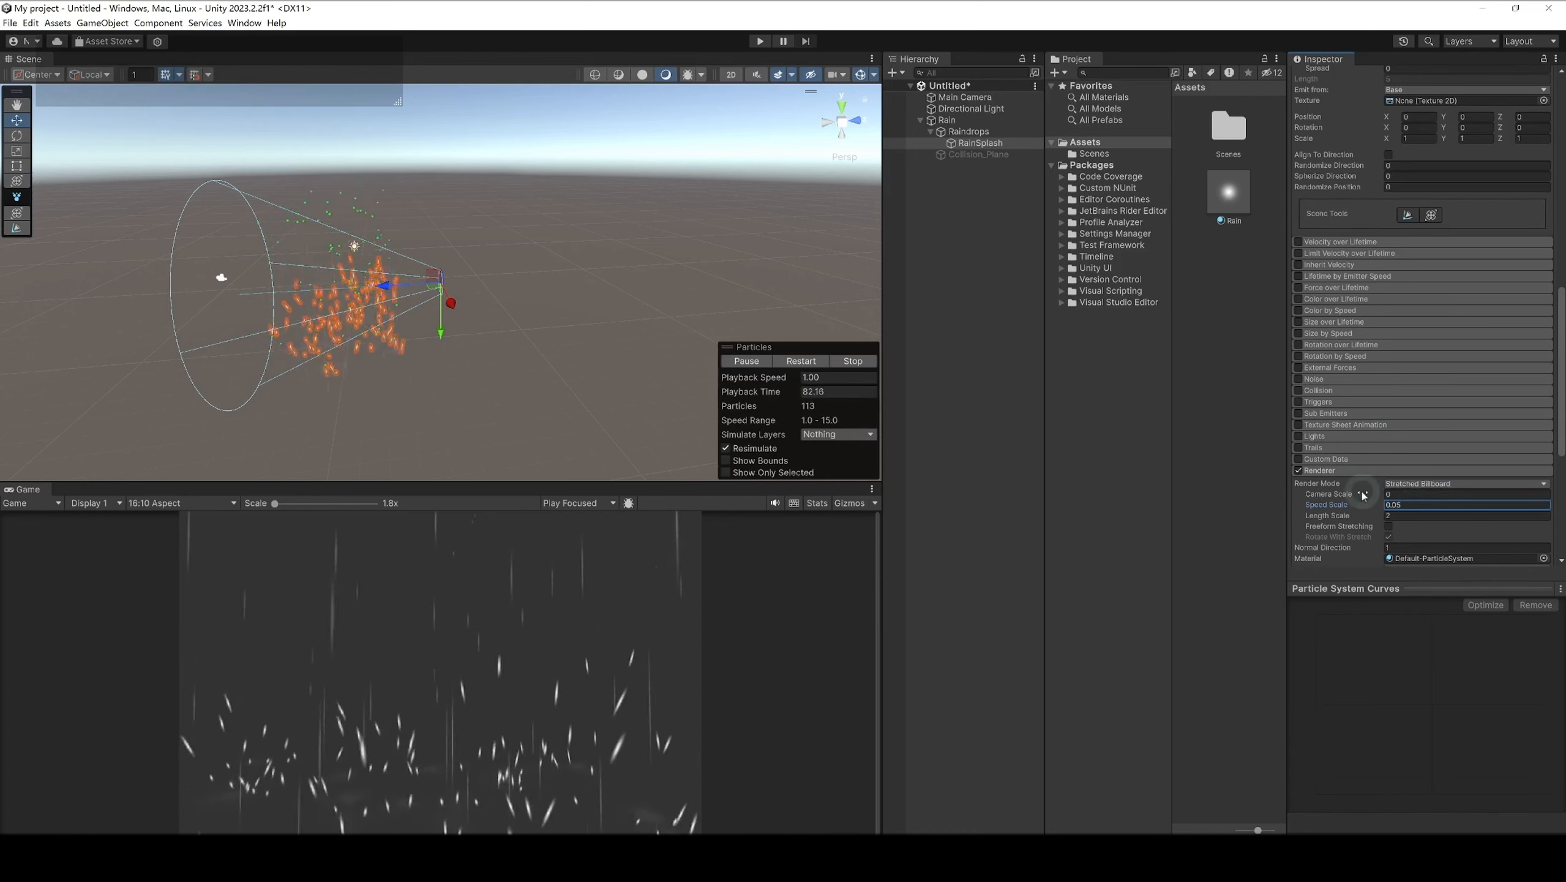
pyautogui.scroll(12, 1367, 401)
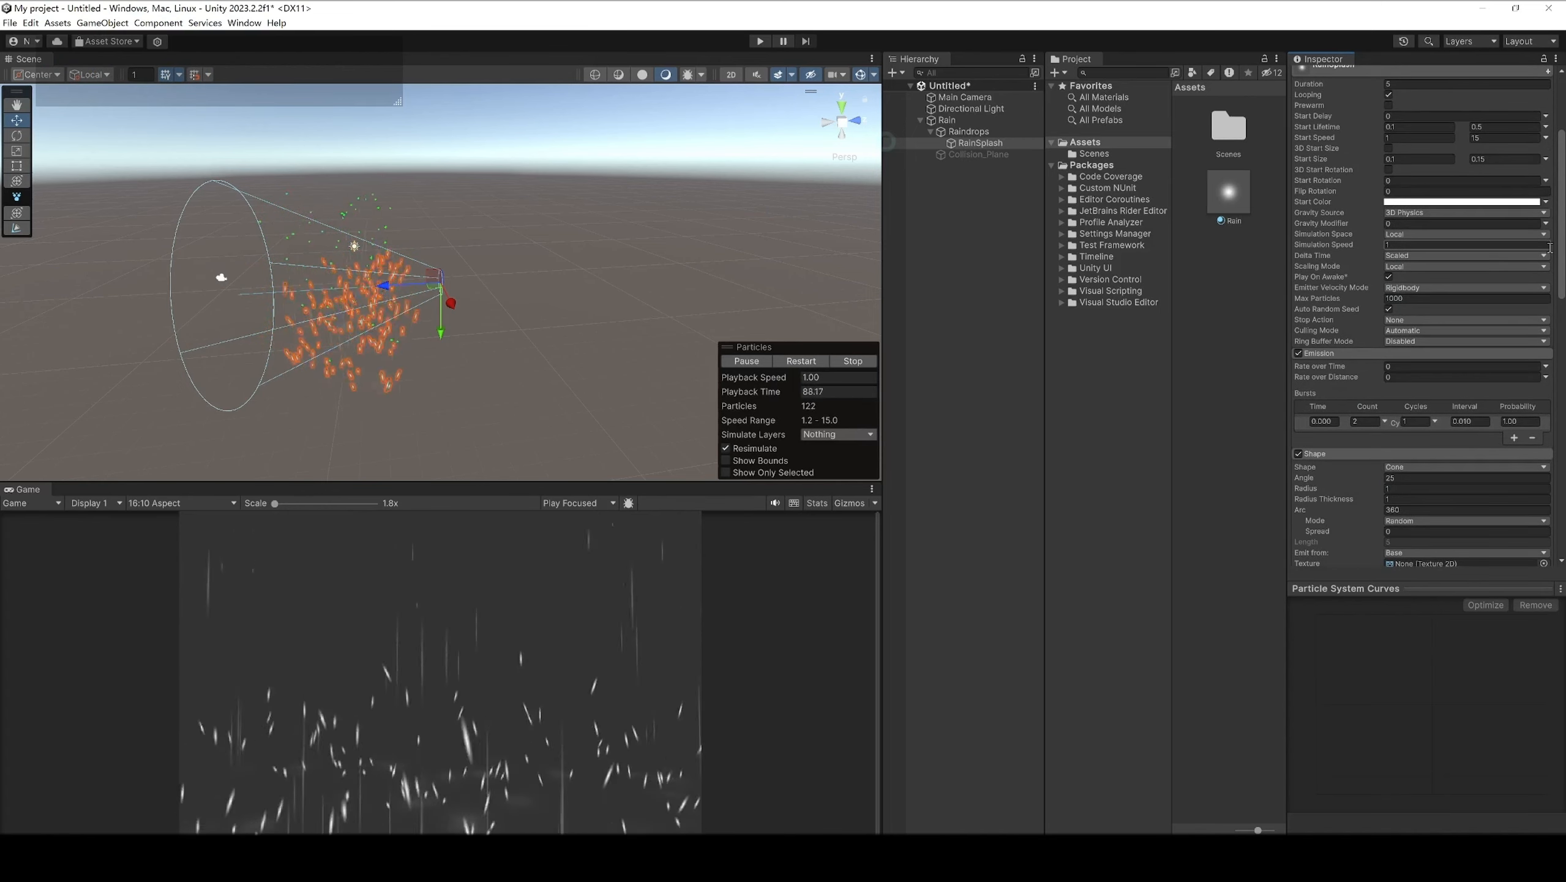
pyautogui.click(1546, 224)
pyautogui.click(1438, 256)
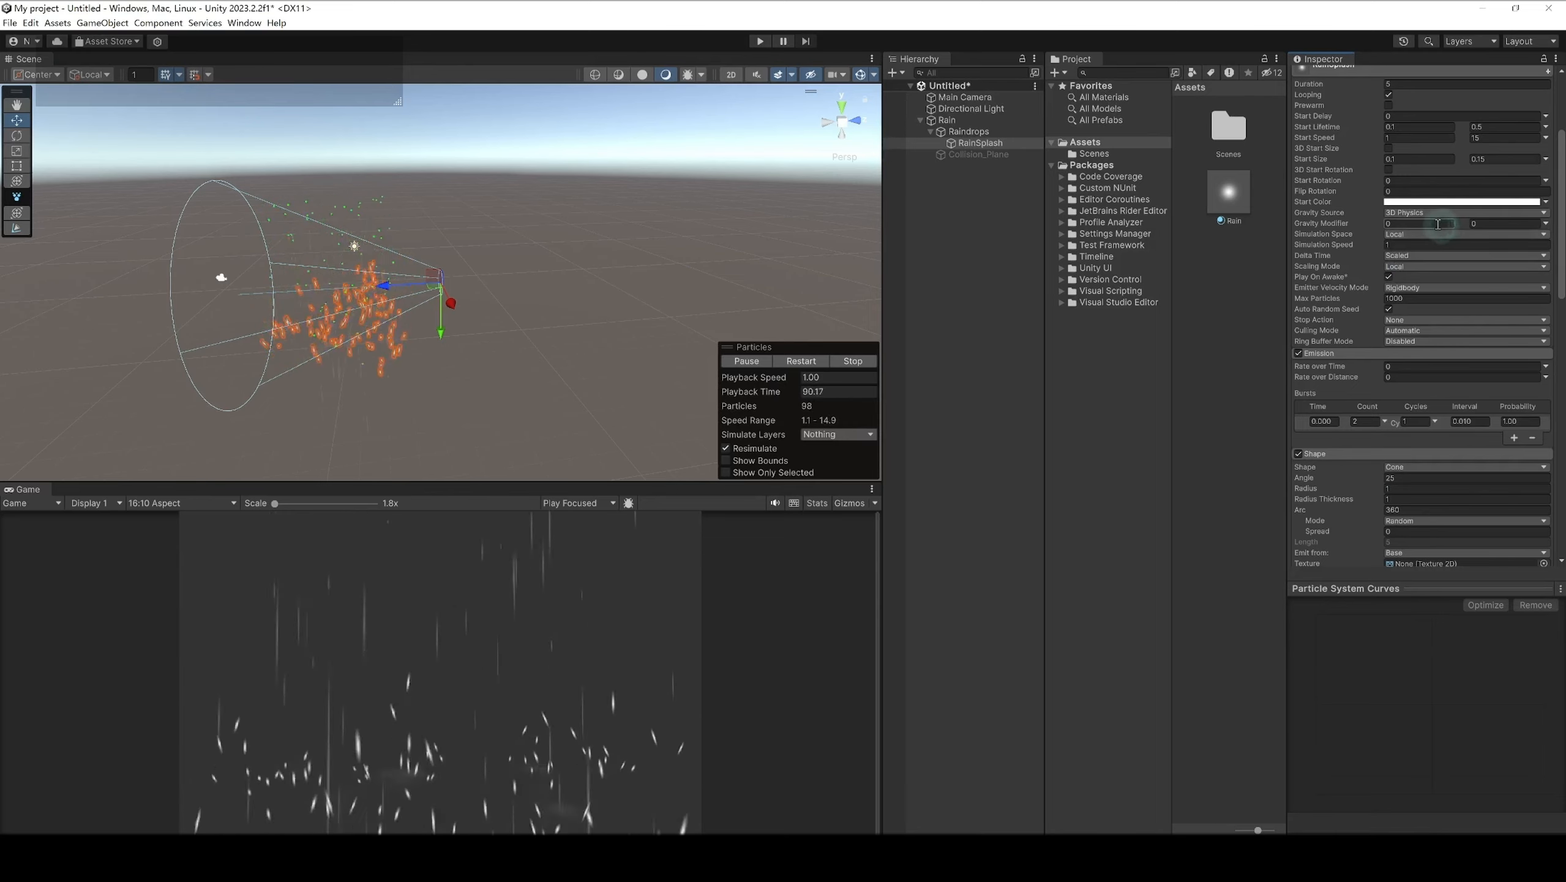
pyautogui.write('3')
pyautogui.press('Tab')
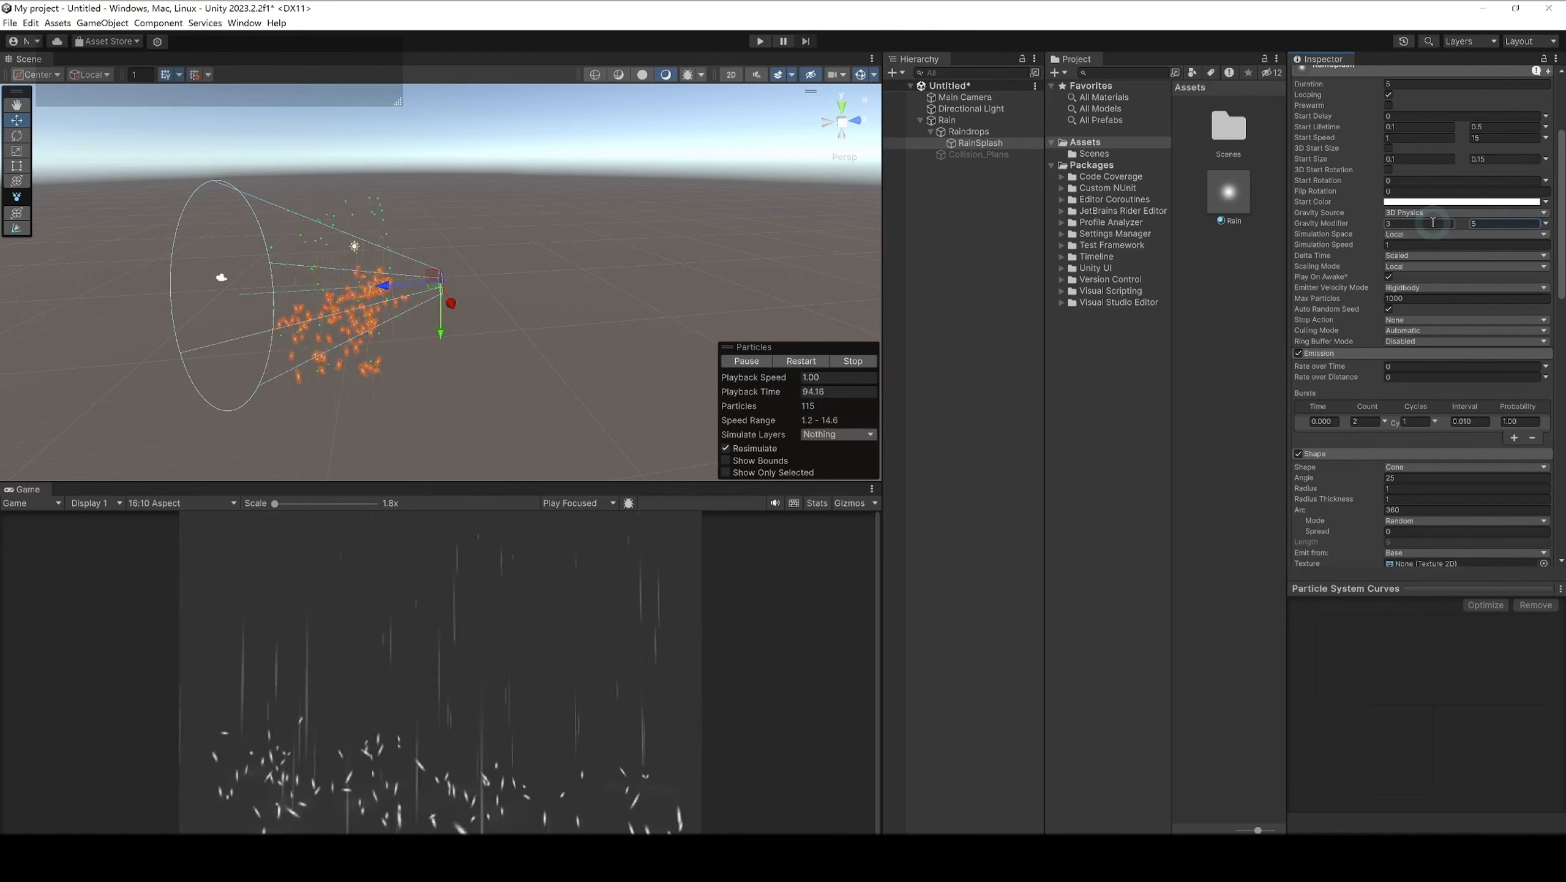
# Step: Make RainSplash's Start Color random between two colors, with dark grey 555555 as the first color
pyautogui.click(1411, 204)
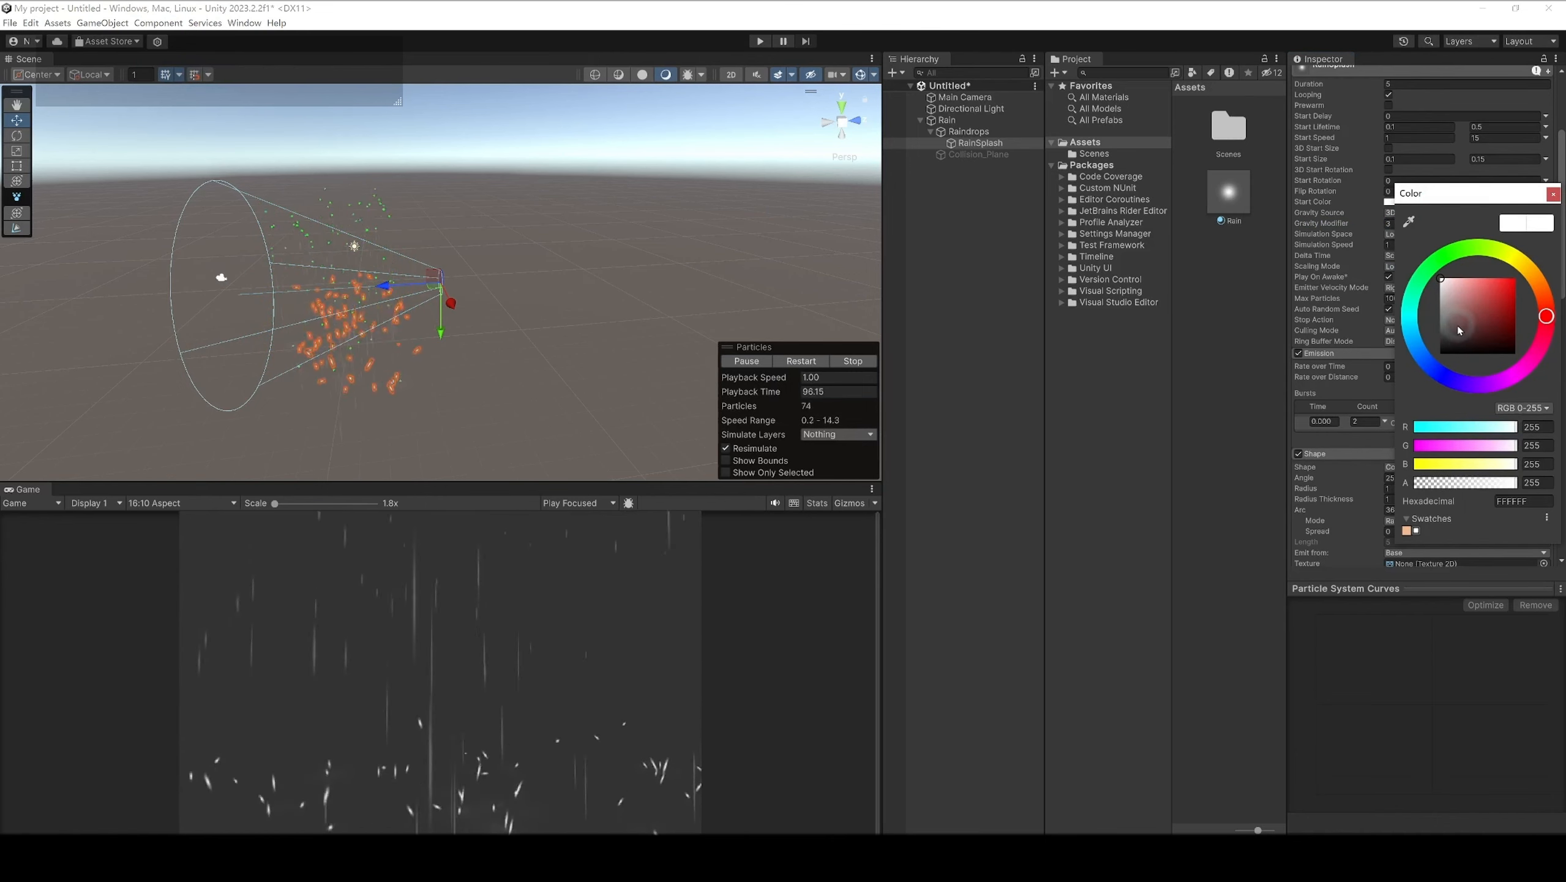
pyautogui.moveTo(1460, 330); pyautogui.dragTo(1436, 334)
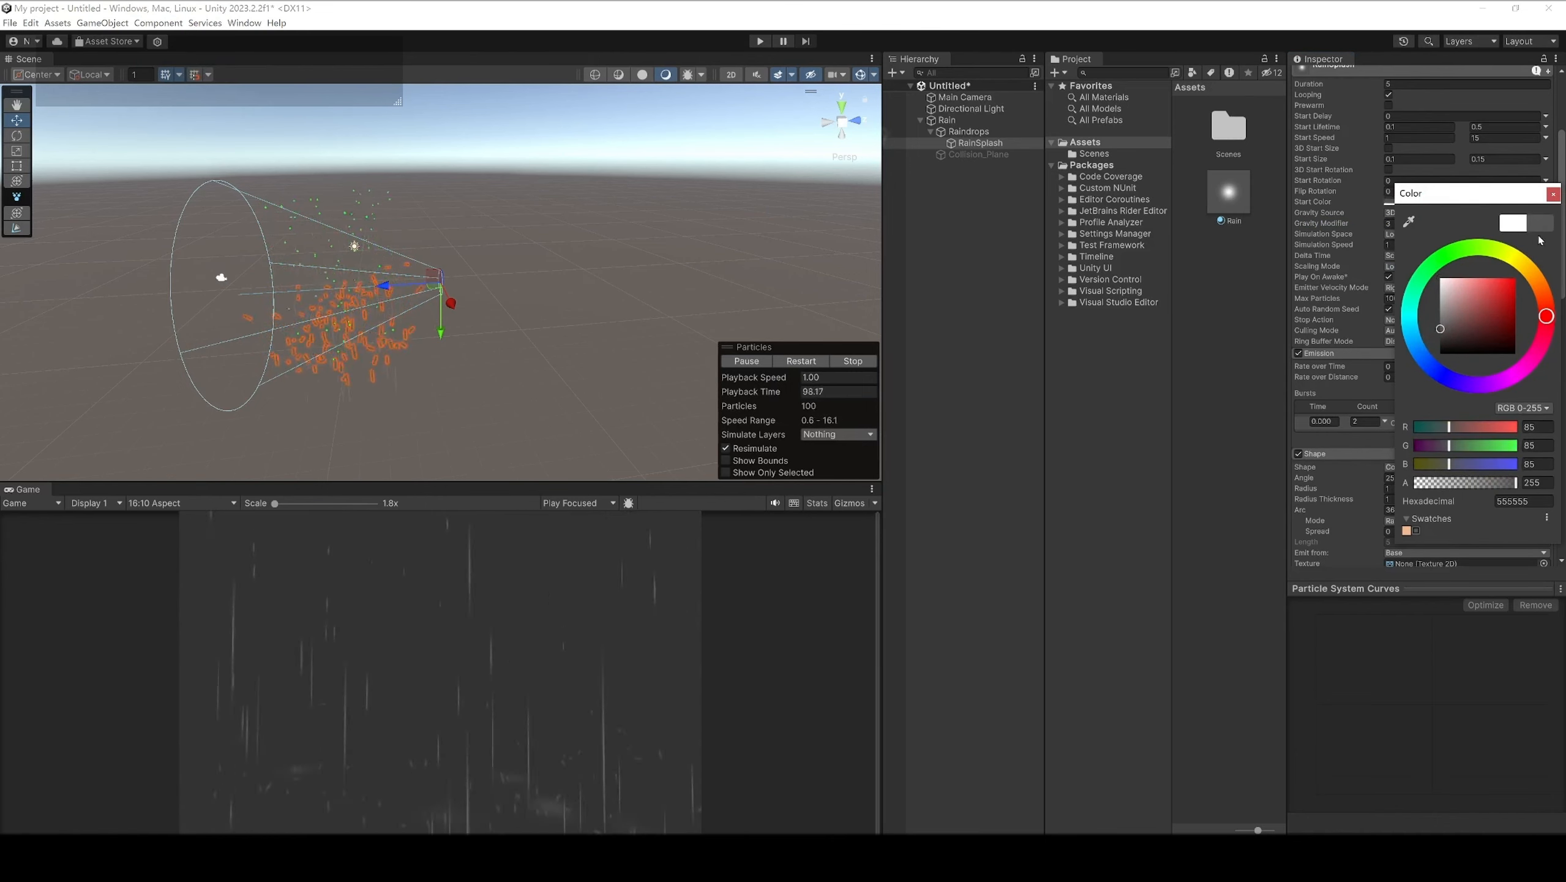
pyautogui.click(1554, 194)
pyautogui.click(1546, 202)
pyautogui.click(1472, 234)
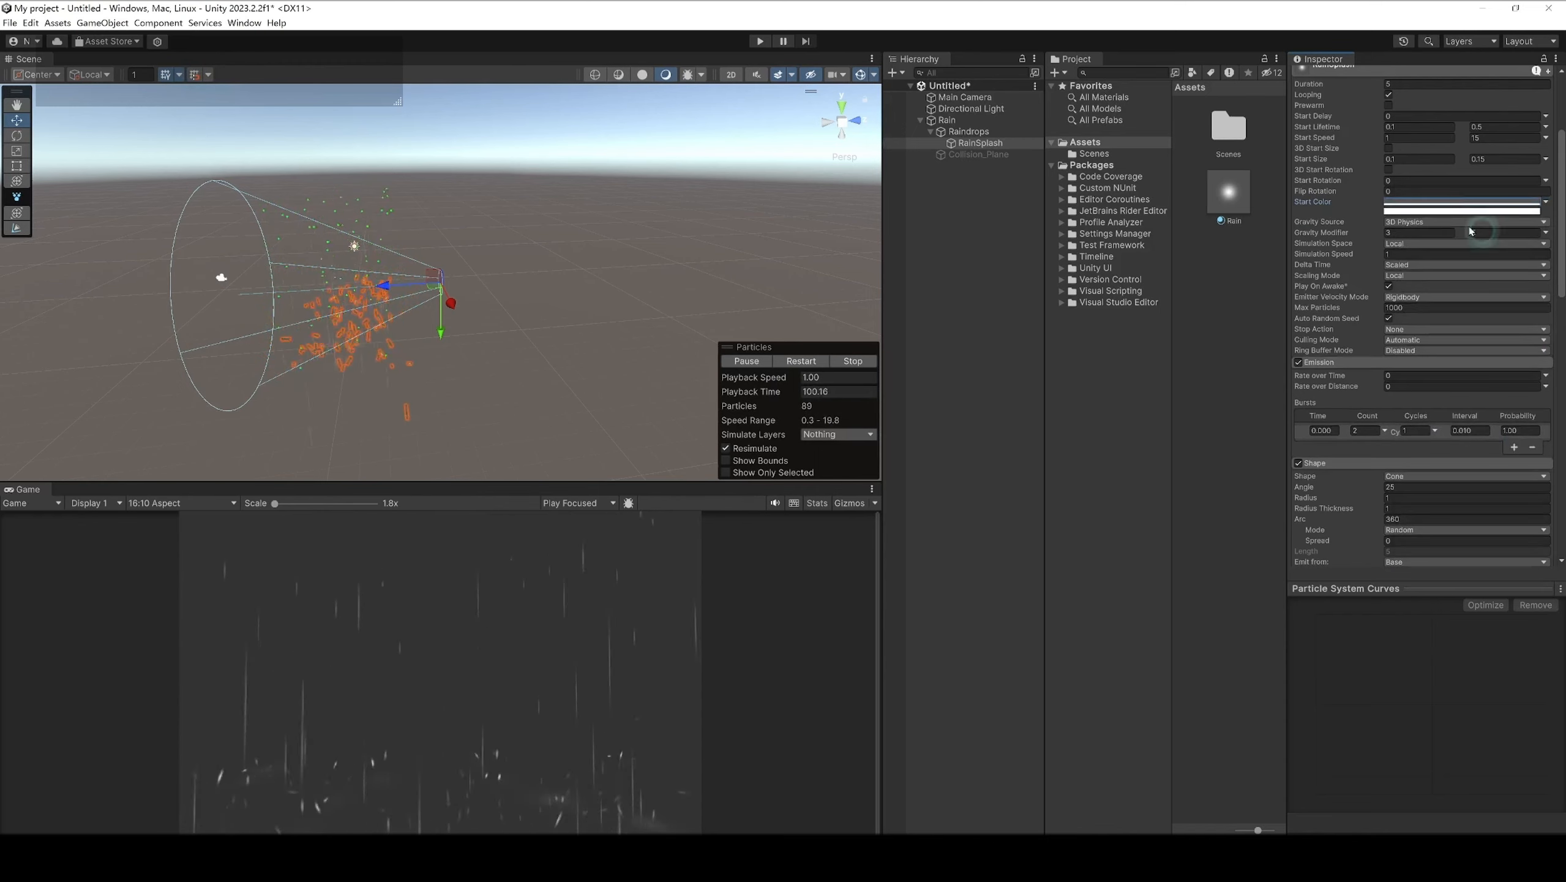
pyautogui.click(1444, 204)
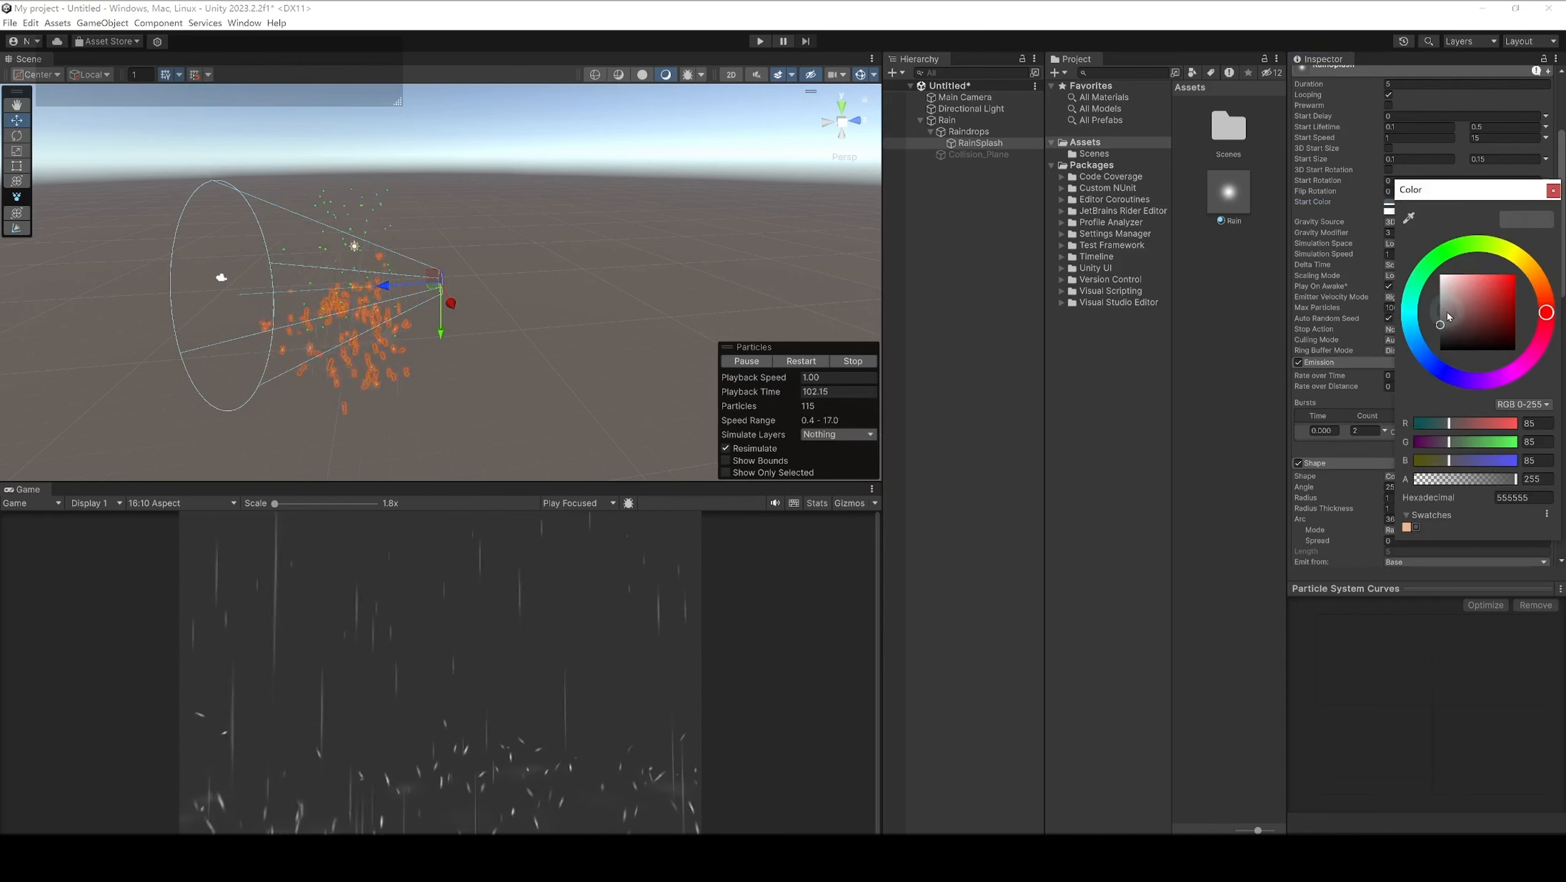
pyautogui.click(1388, 408)
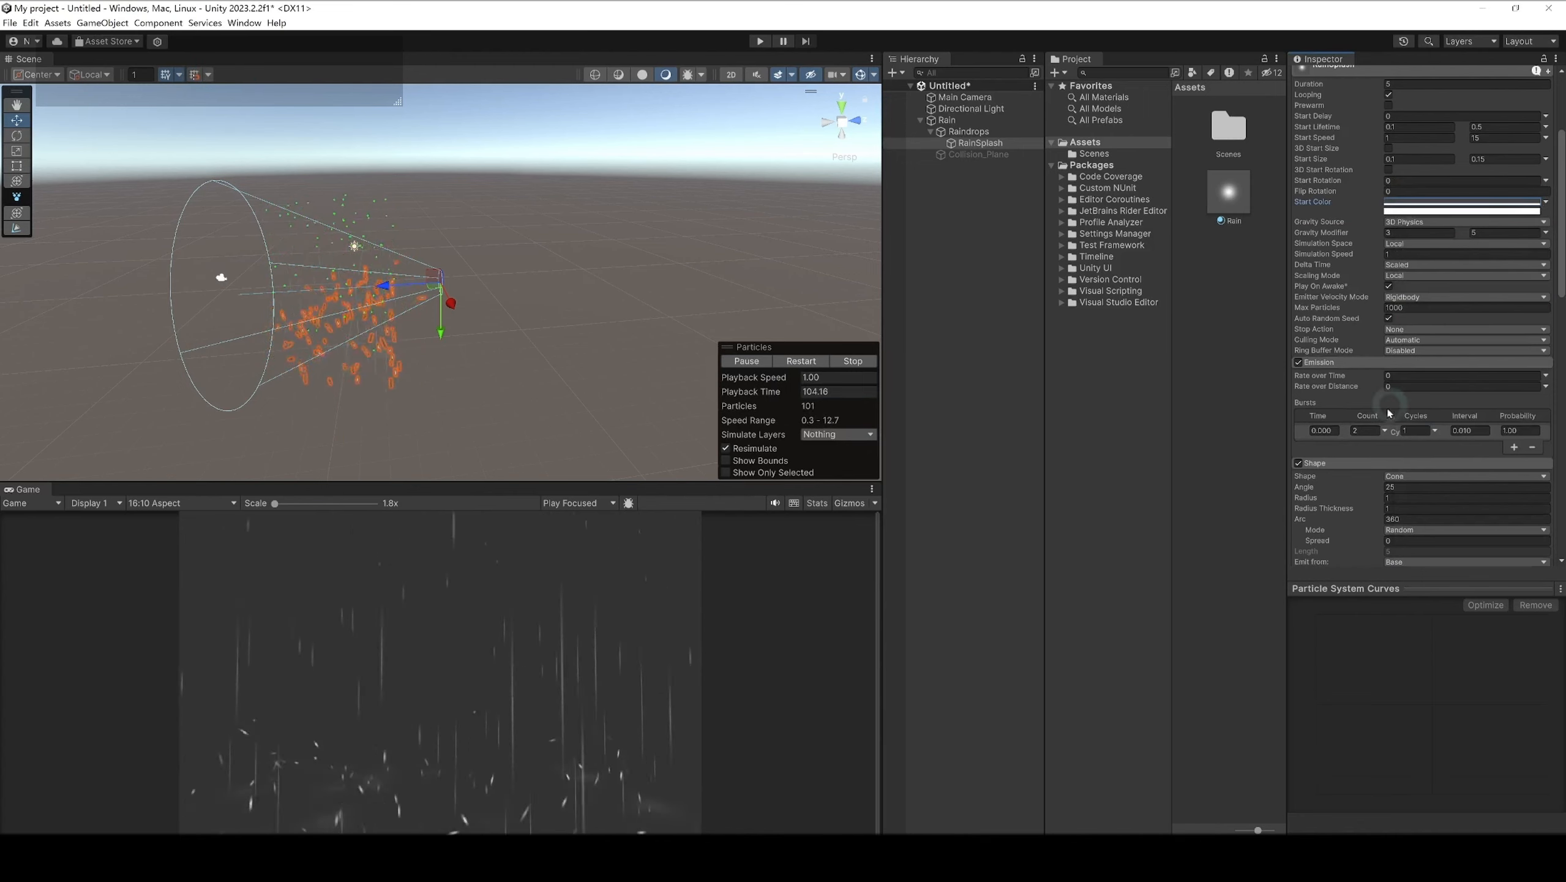
# Step: Set RainSplash's burst Count to 1 and its second Start Color to light grey BCBCBC
pyautogui.click(1366, 430)
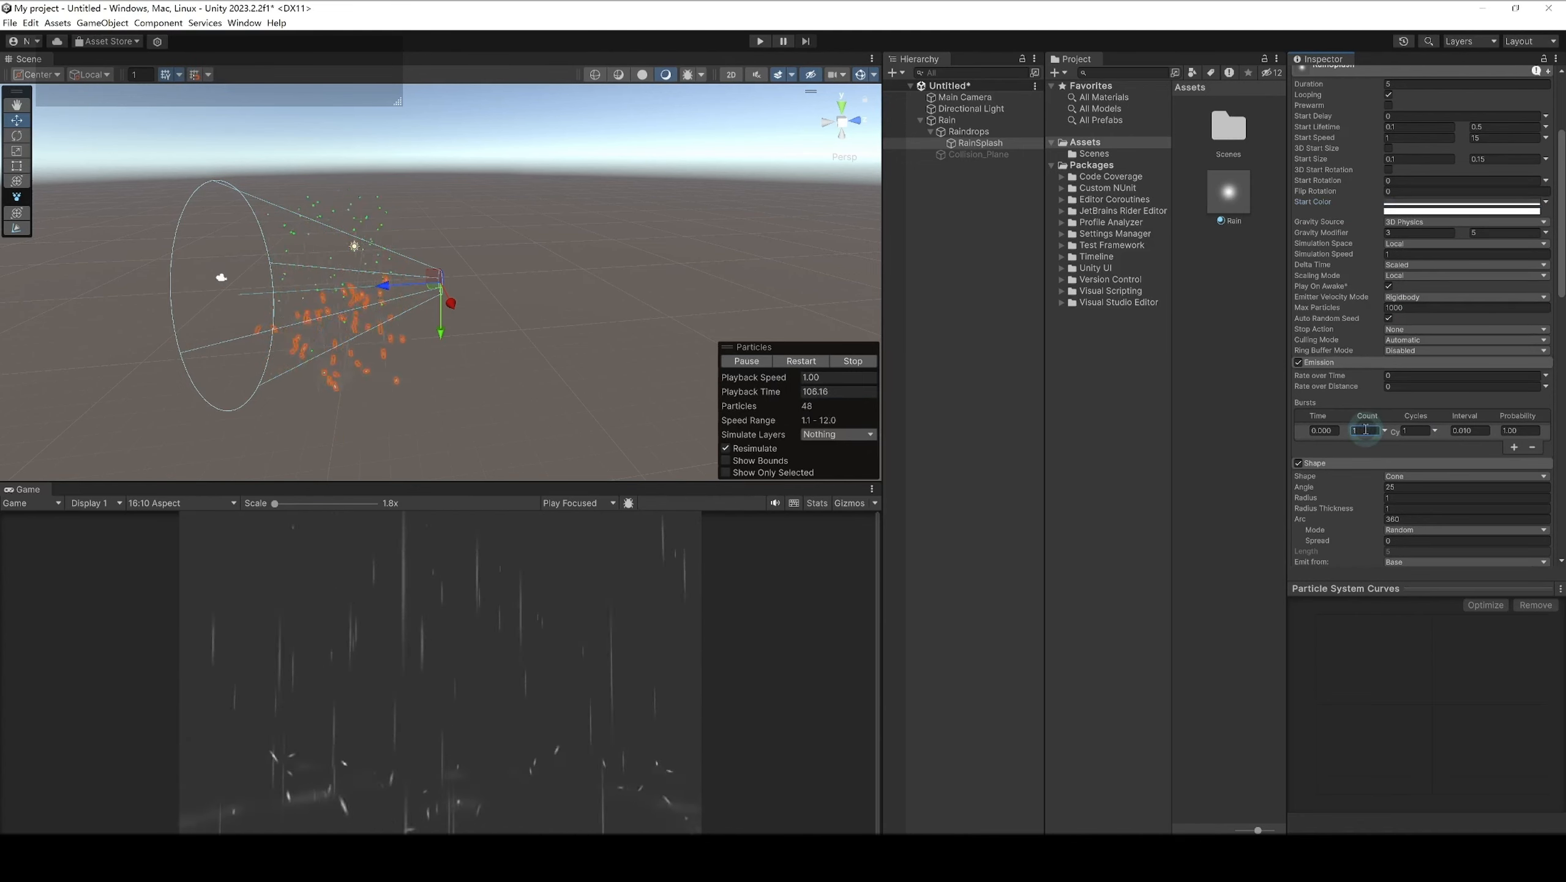
pyautogui.click(1485, 209)
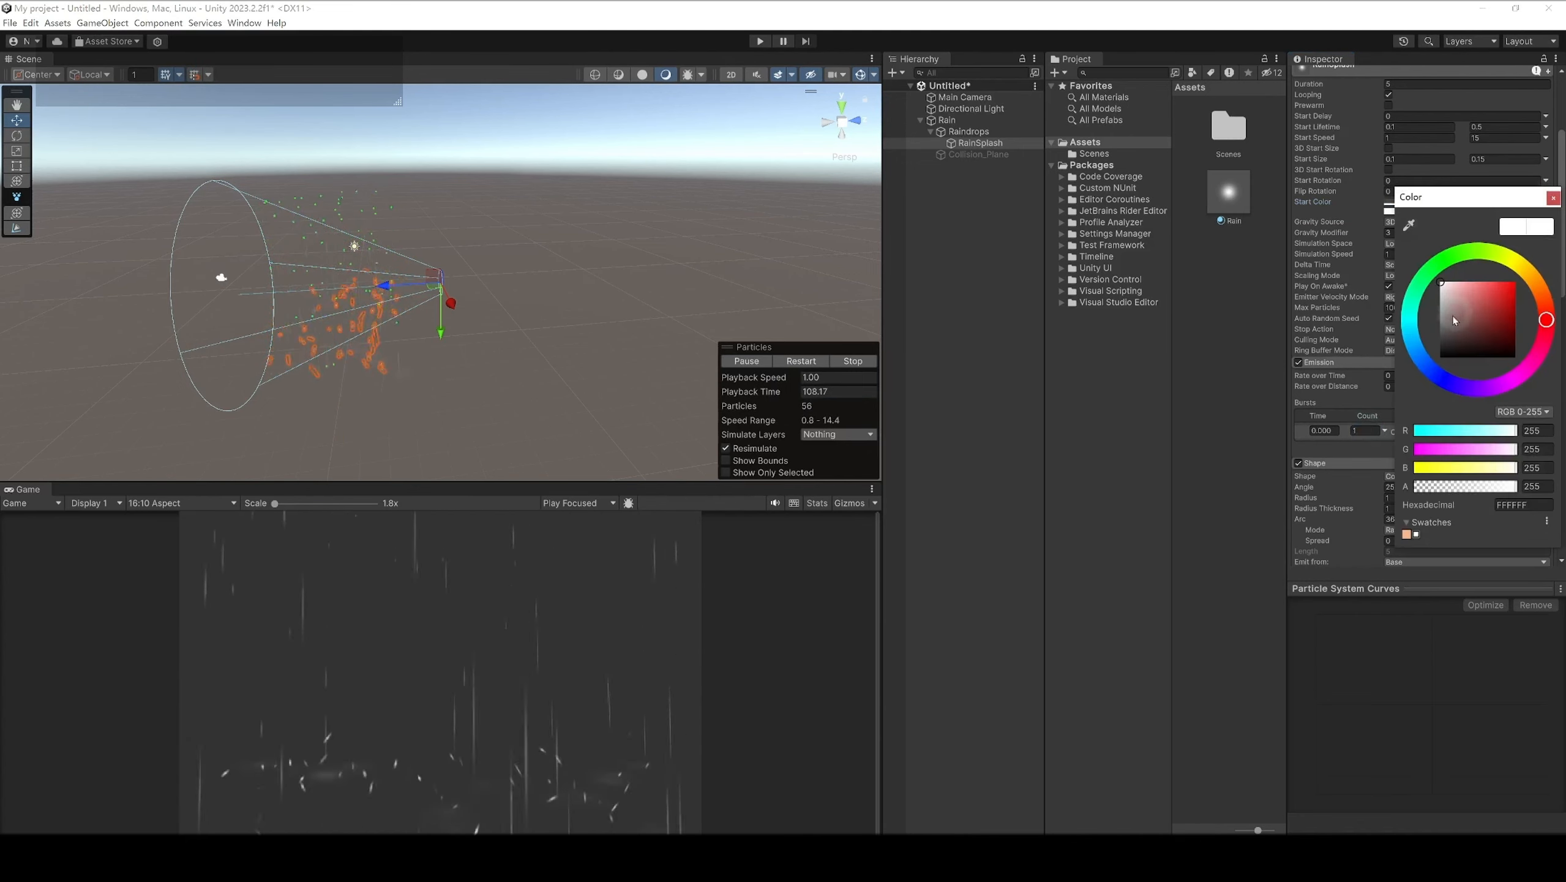
pyautogui.moveTo(1455, 320); pyautogui.dragTo(1432, 306)
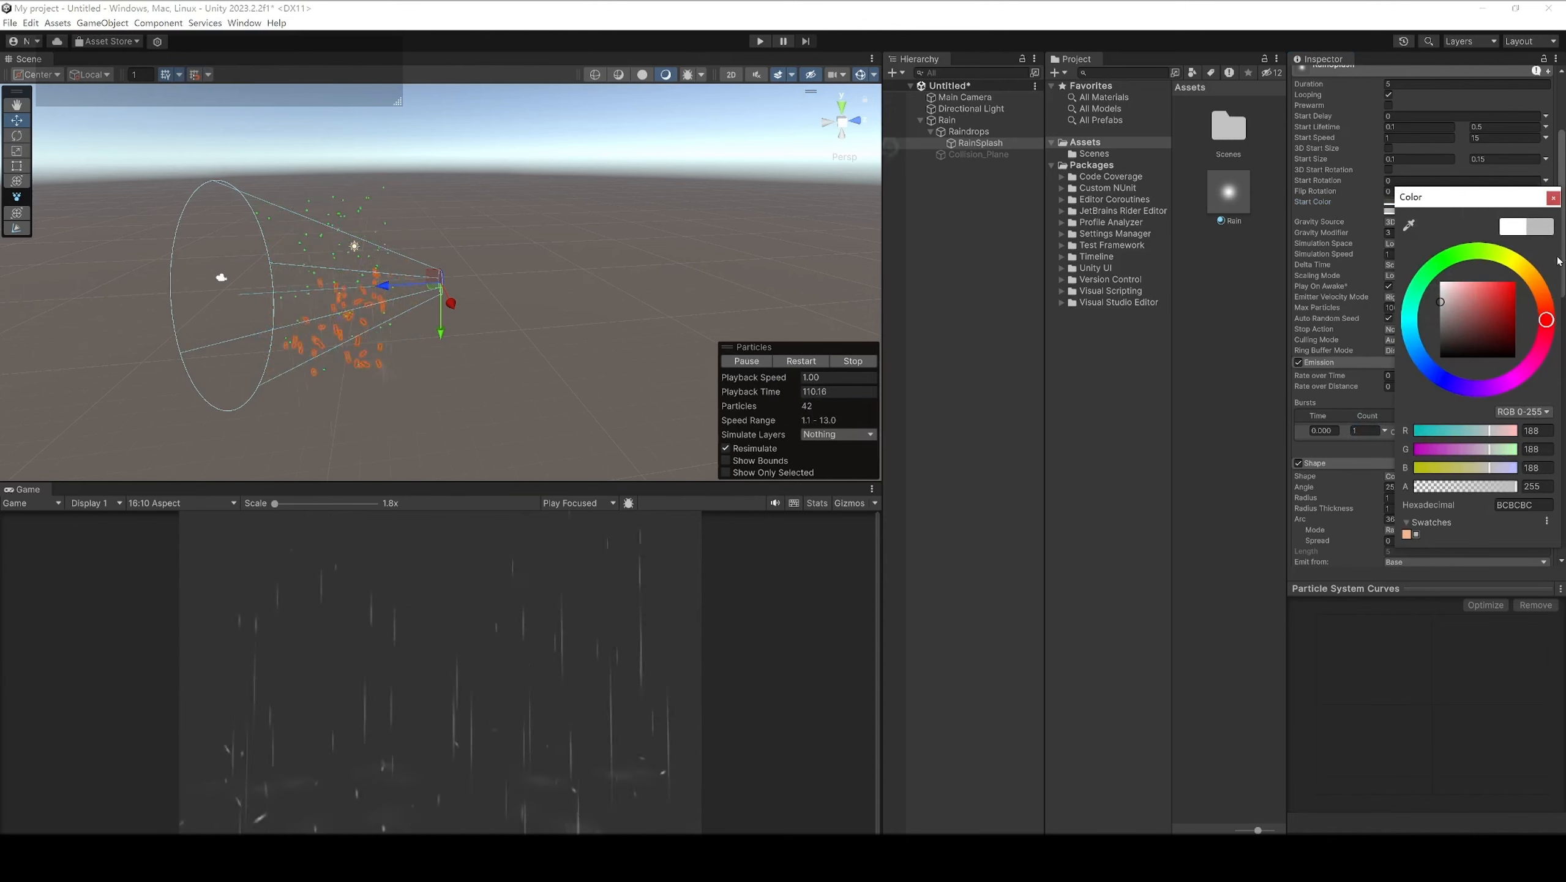
pyautogui.click(1554, 199)
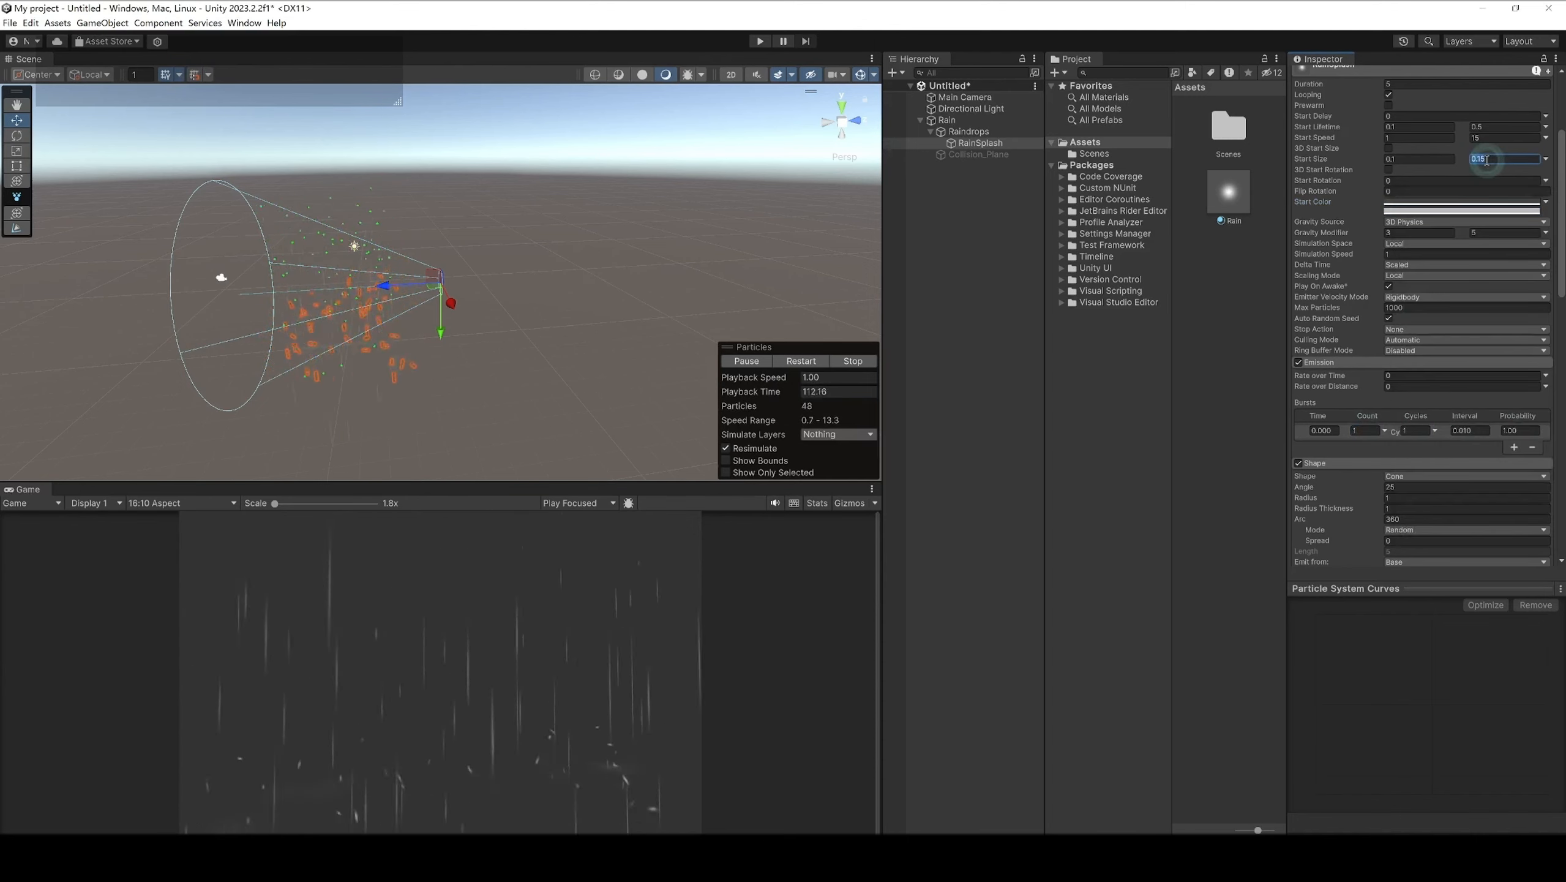
# Step: Set RainSplash's second Start Size constant to 0.05 and darken its second Start Color to grey 828282
pyautogui.write('0.05')
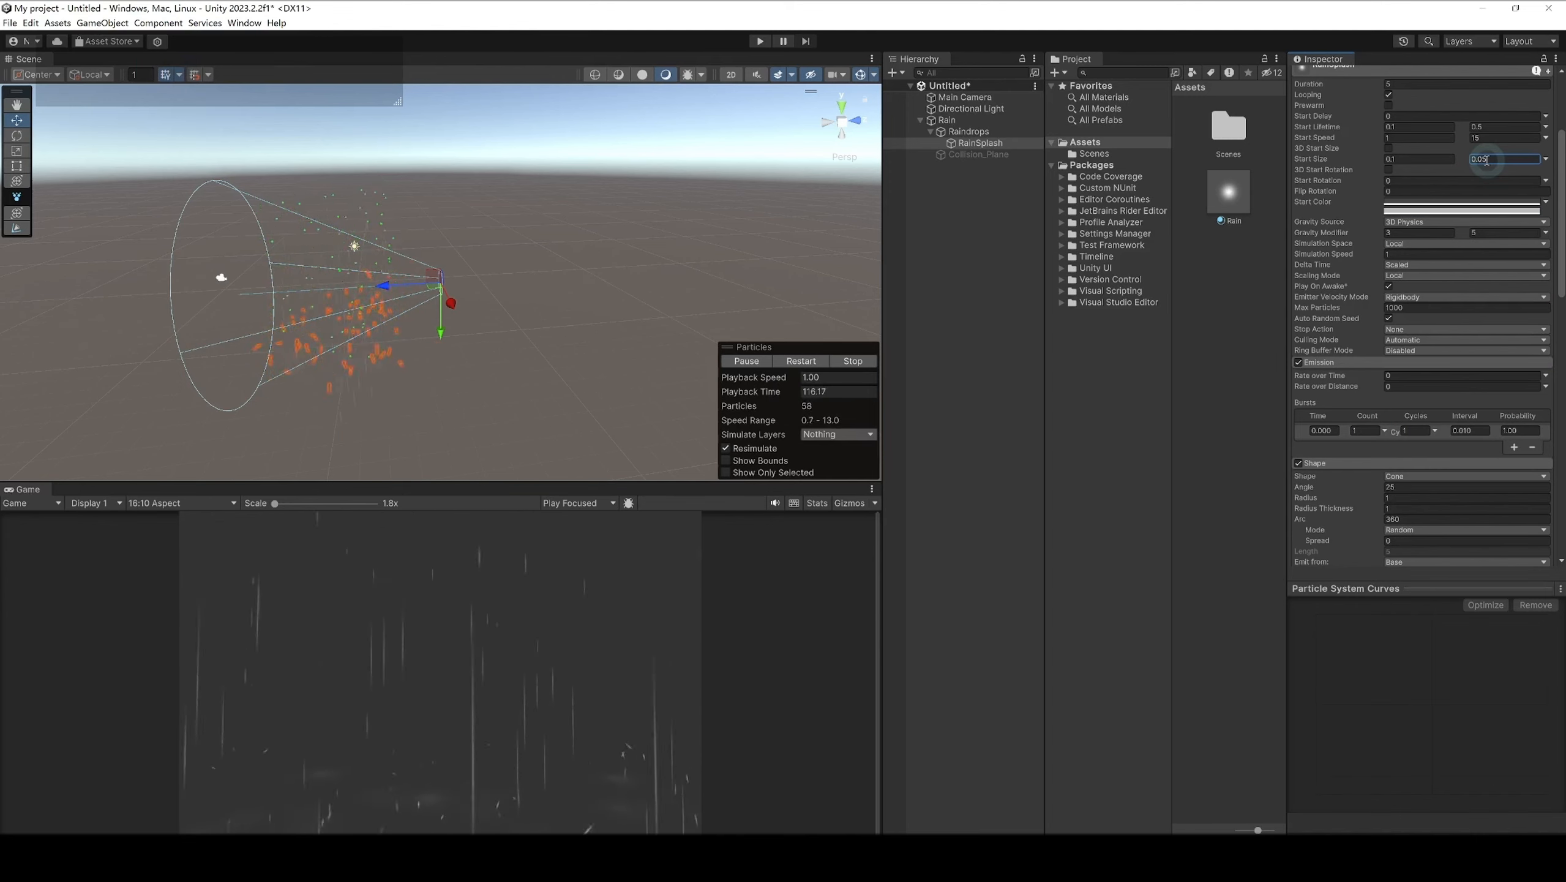
pyautogui.click(1478, 204)
pyautogui.click(1440, 321)
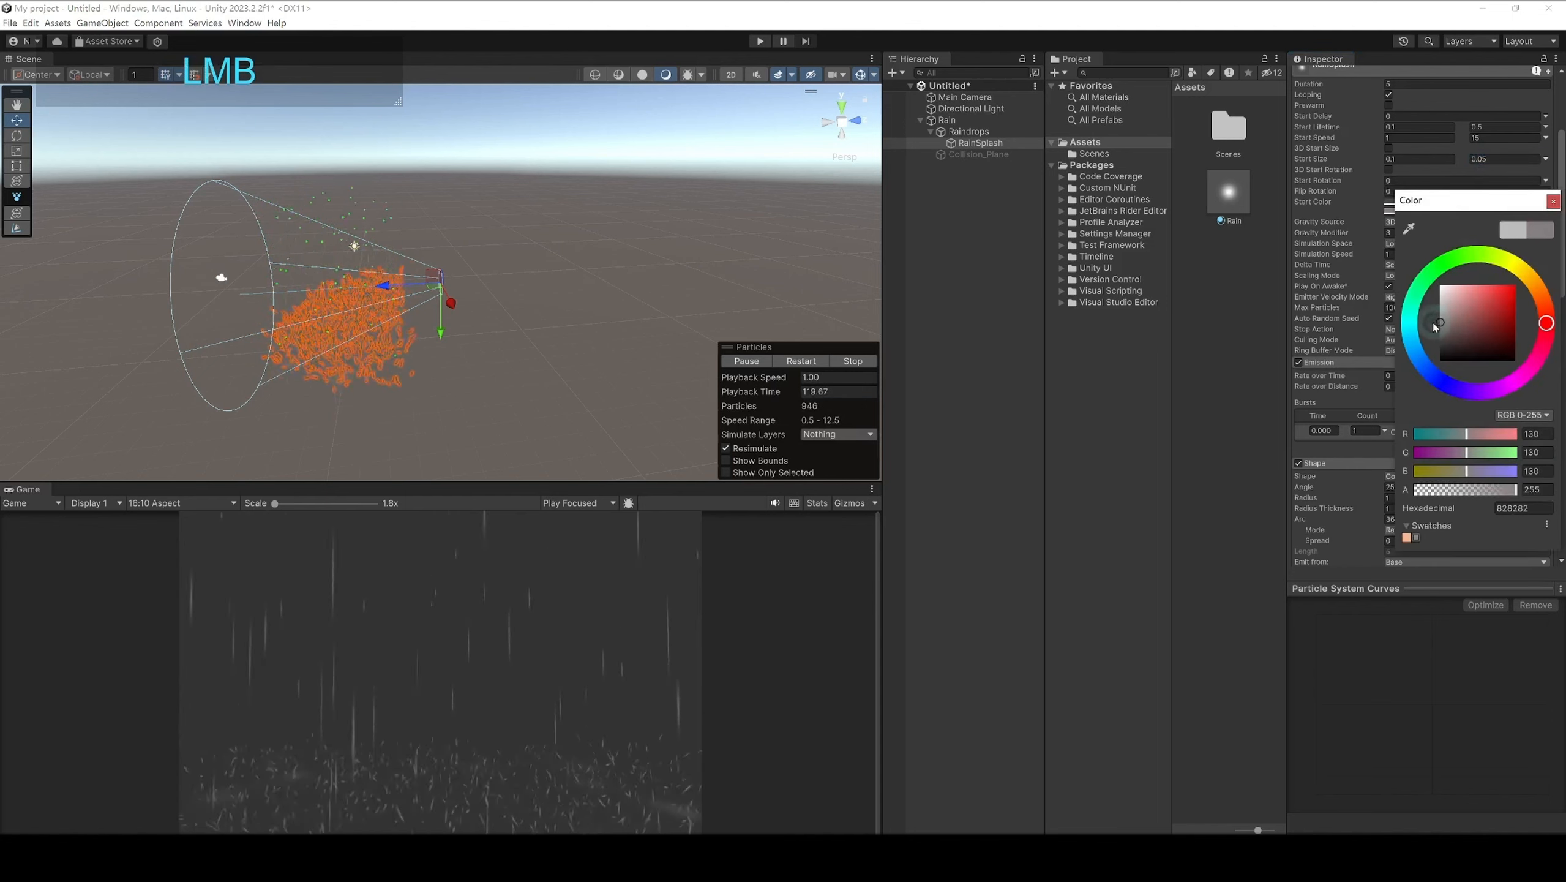
pyautogui.click(1552, 202)
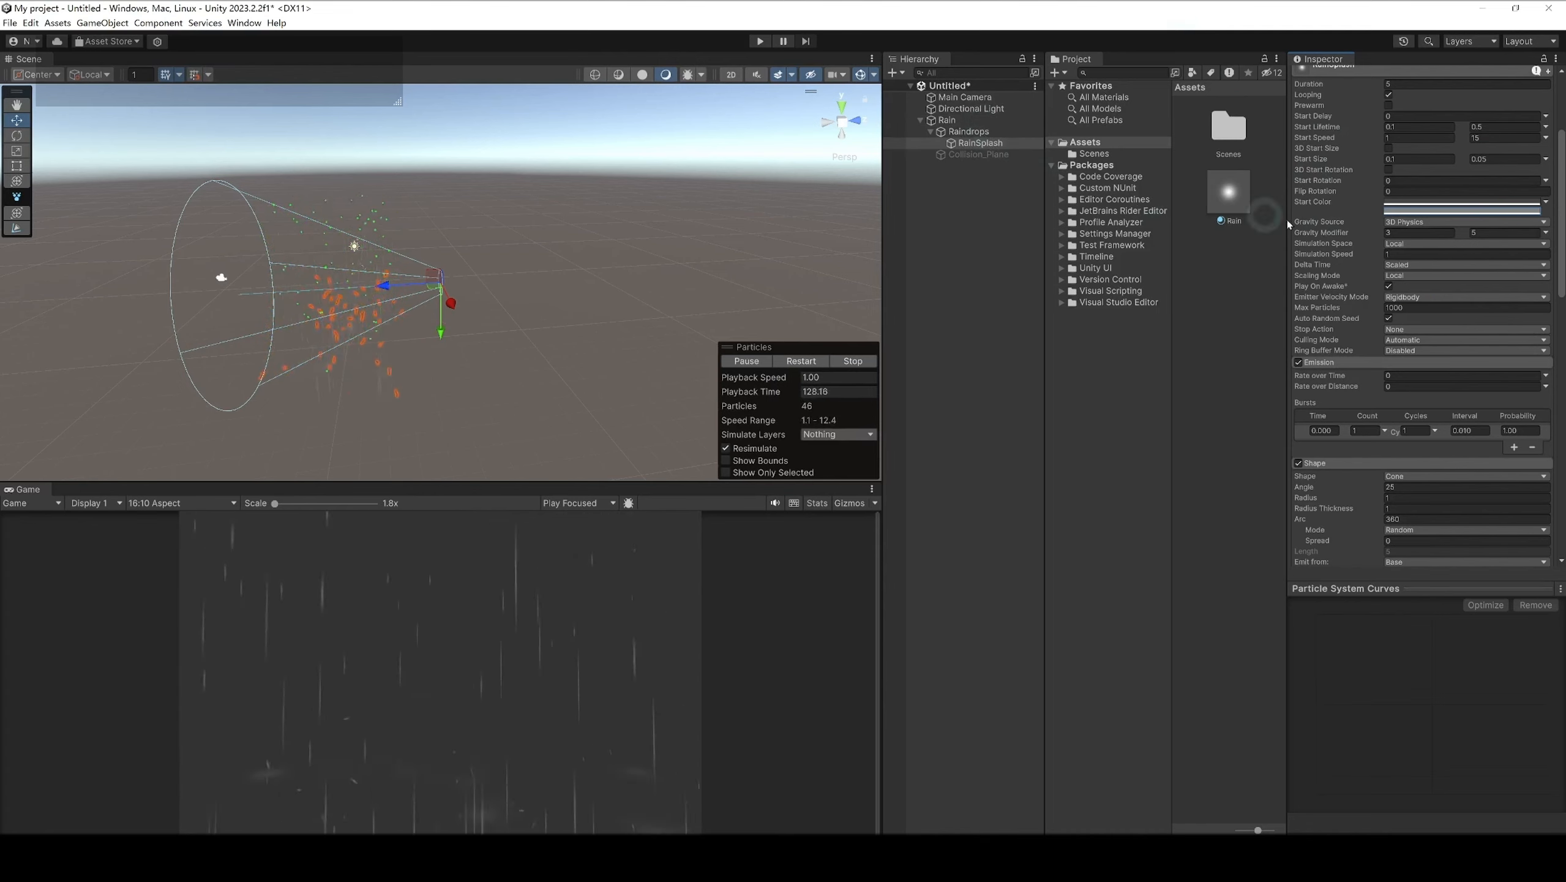
# Step: Set the Simulation Space to World on RainSplash, Raindrops and Rain
pyautogui.click(1421, 244)
pyautogui.click(1413, 265)
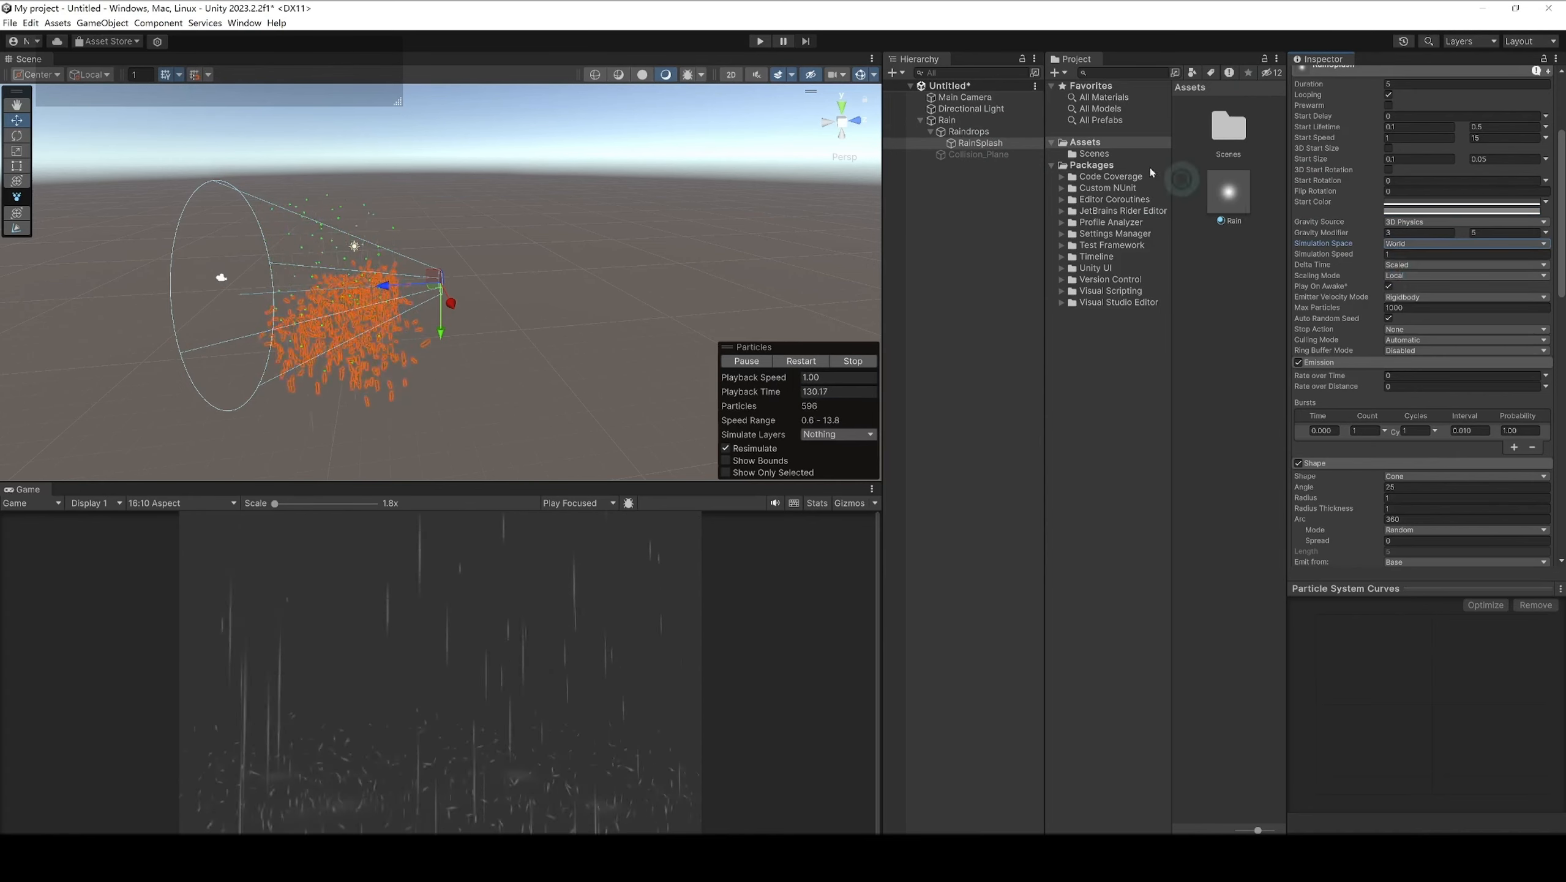
pyautogui.click(1023, 132)
pyautogui.click(1405, 235)
pyautogui.click(1414, 265)
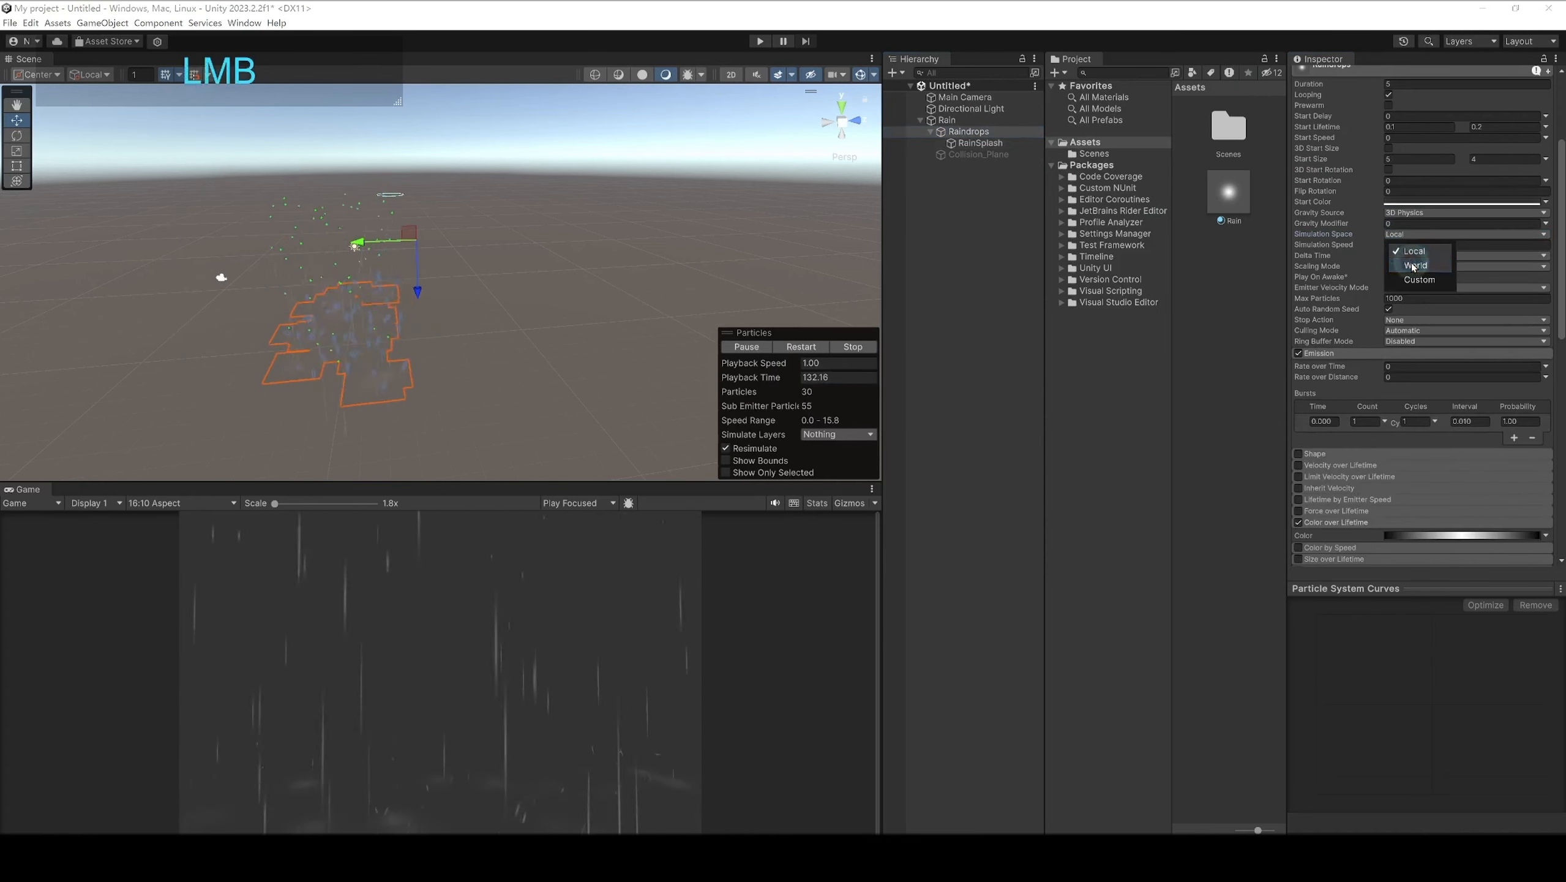
pyautogui.click(969, 121)
pyautogui.click(1419, 235)
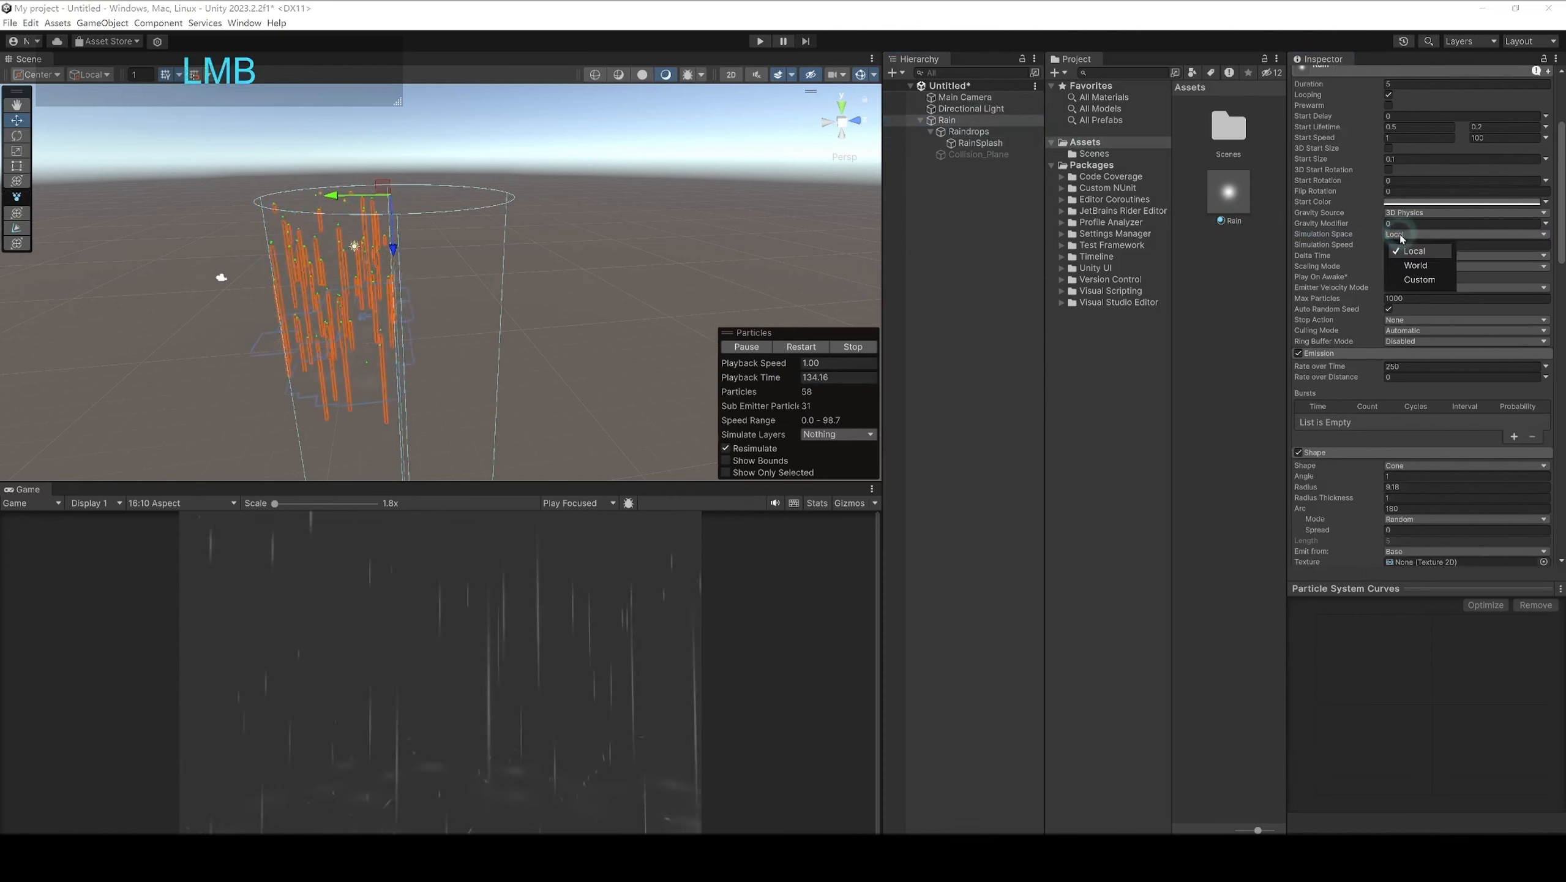
pyautogui.click(1417, 267)
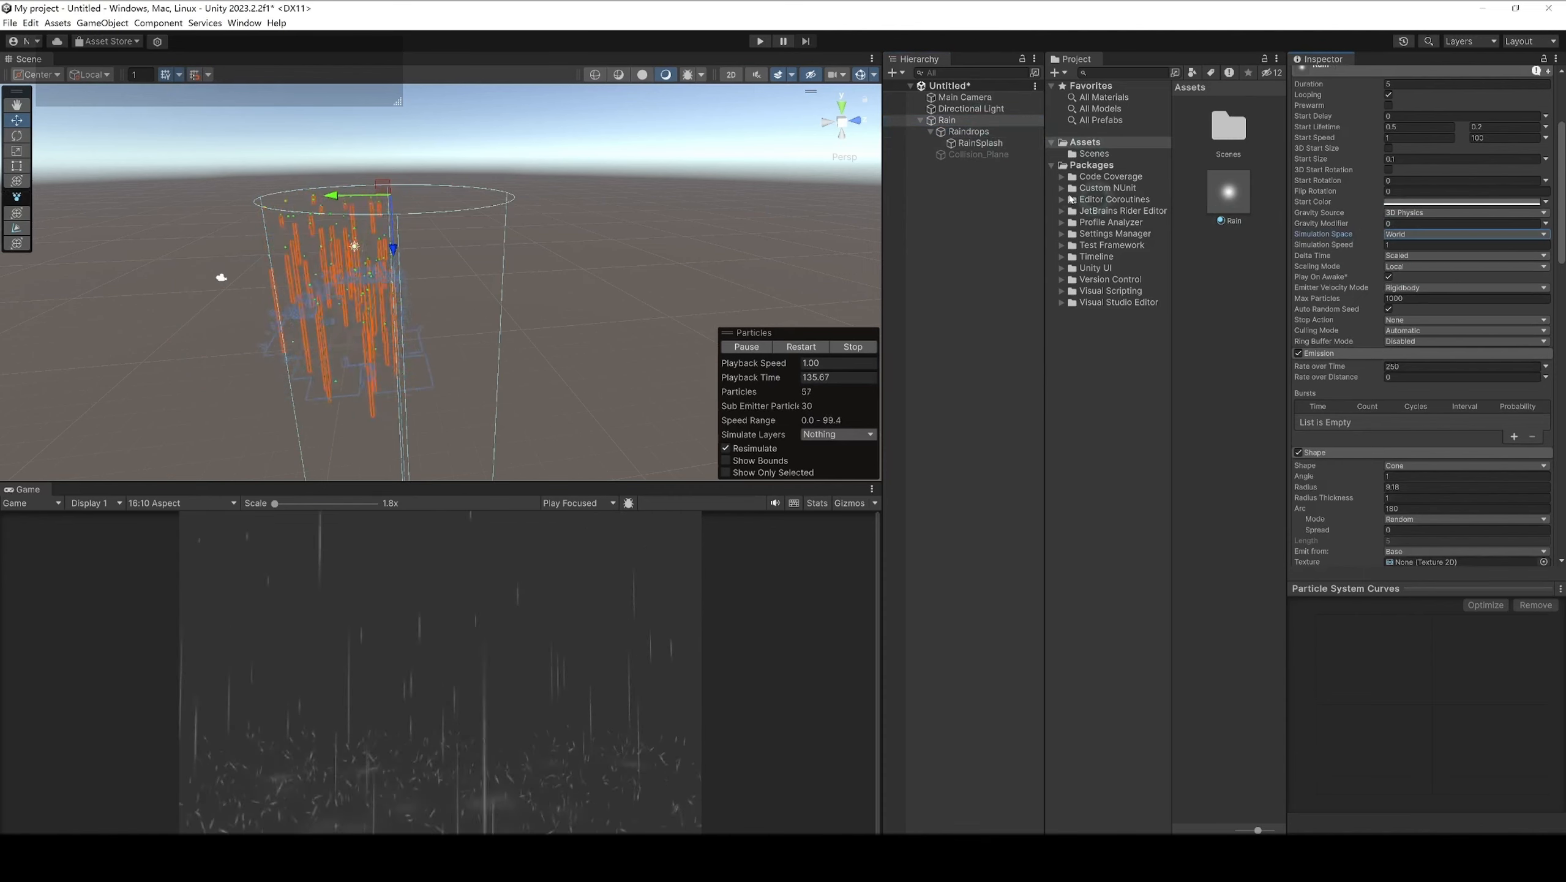
# Step: Add a 3D Sphere to the scene as a root object, keeping its default name
pyautogui.click(992, 188)
pyautogui.rightClick(992, 188)
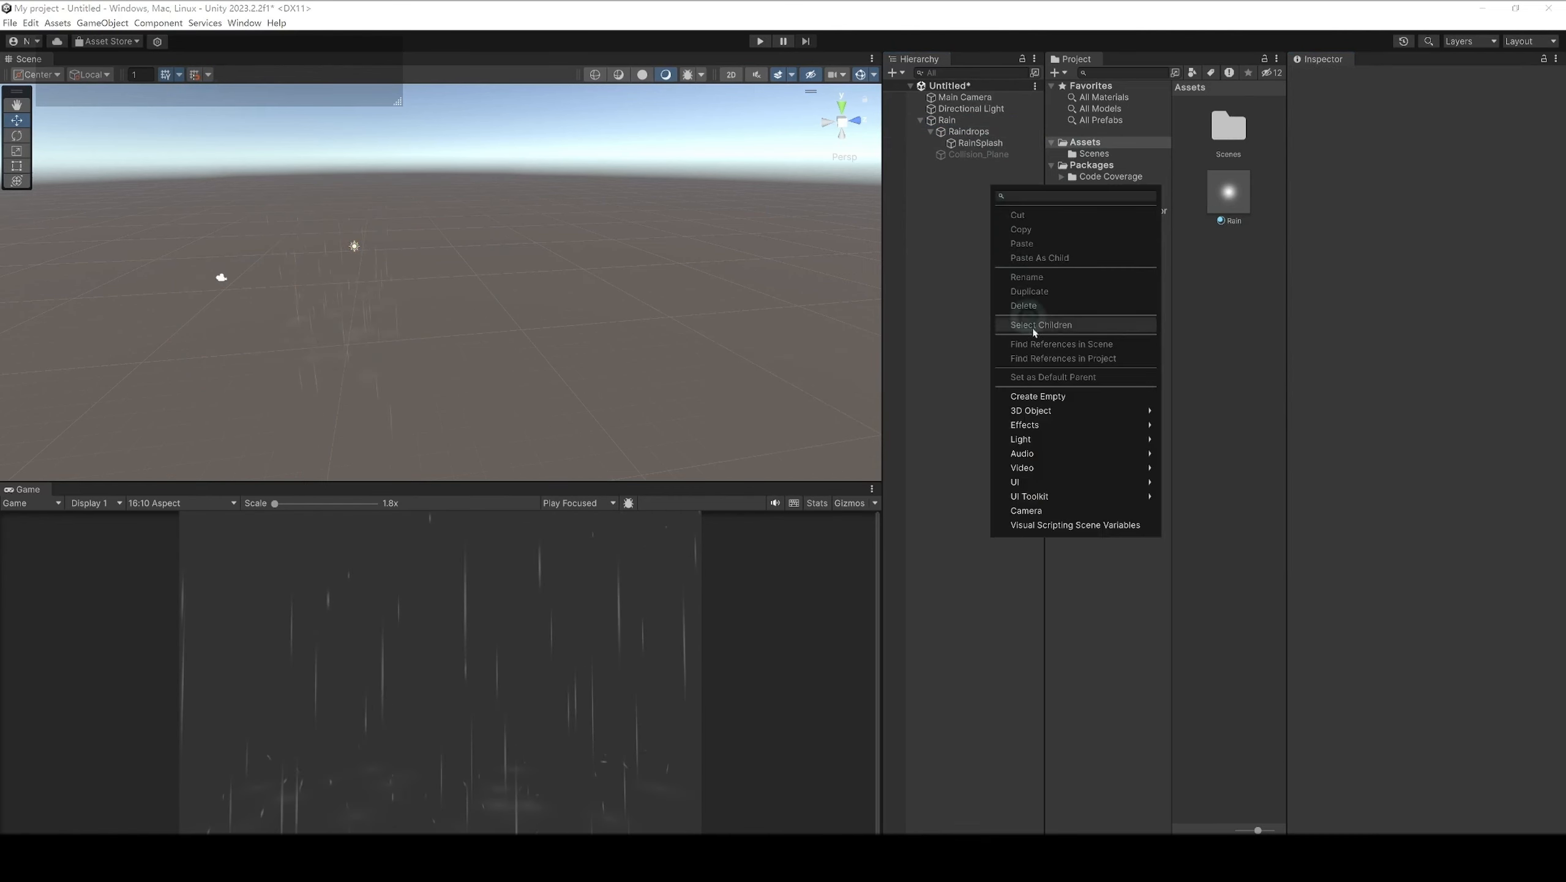
pyautogui.moveTo(1070, 414)
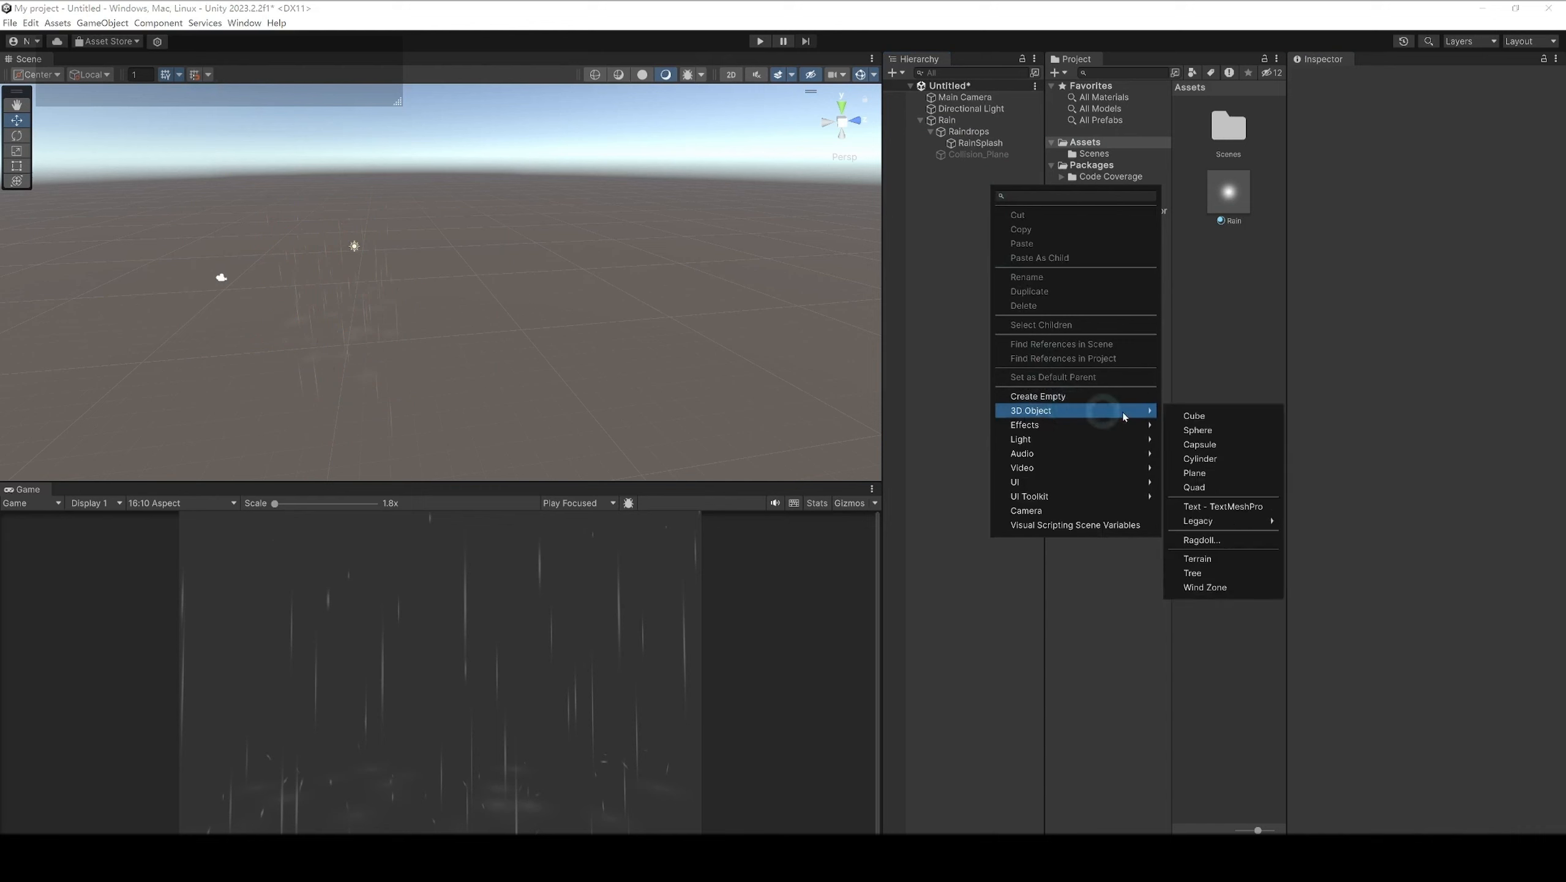
pyautogui.click(1200, 430)
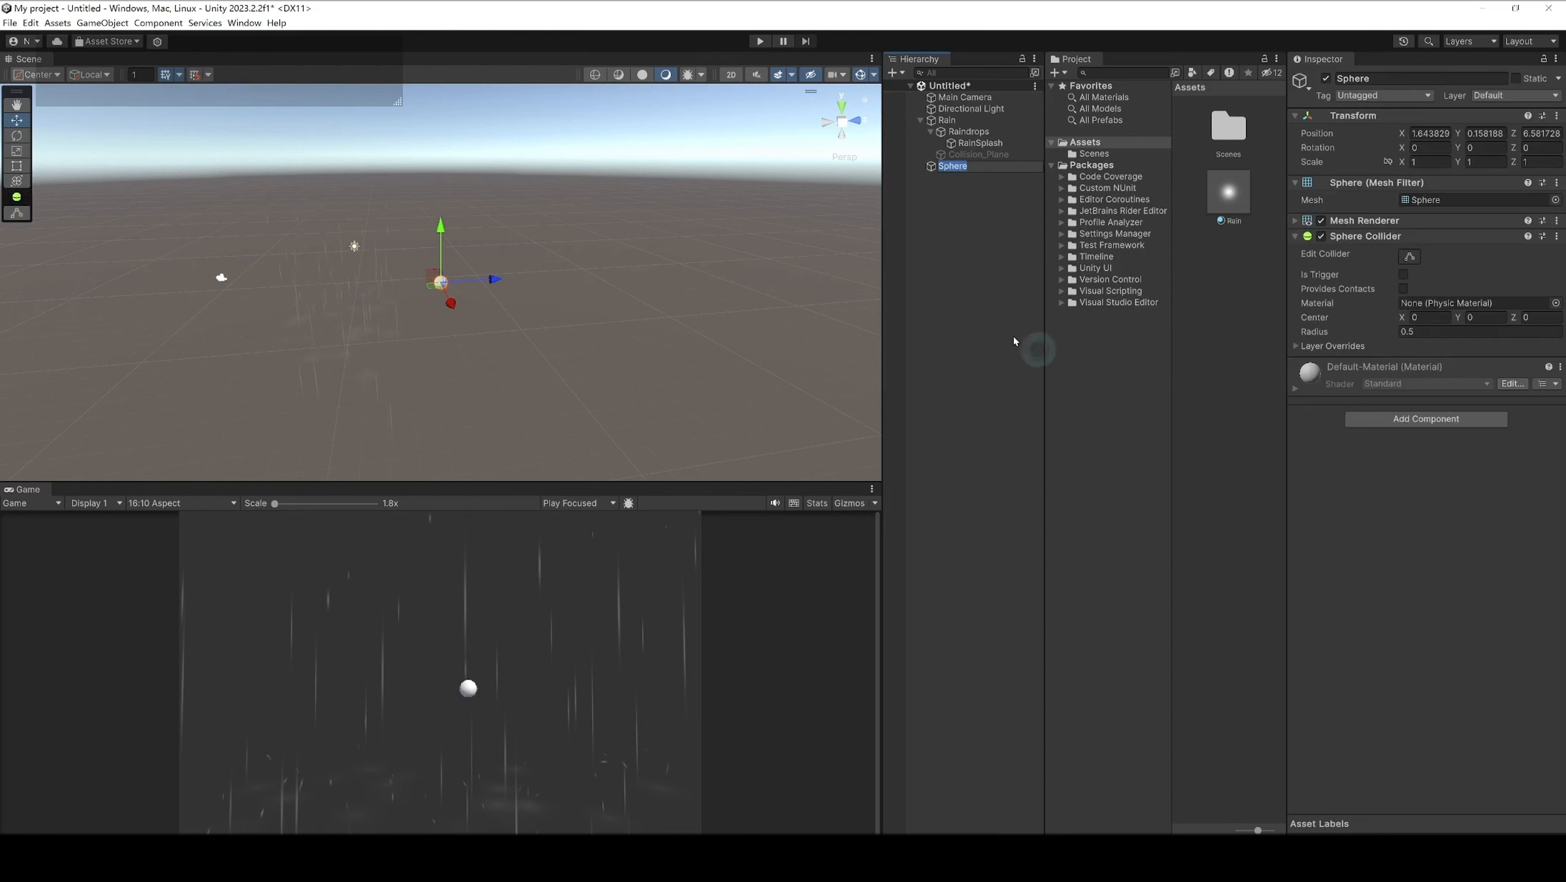
pyautogui.click(1000, 270)
pyautogui.click(955, 165)
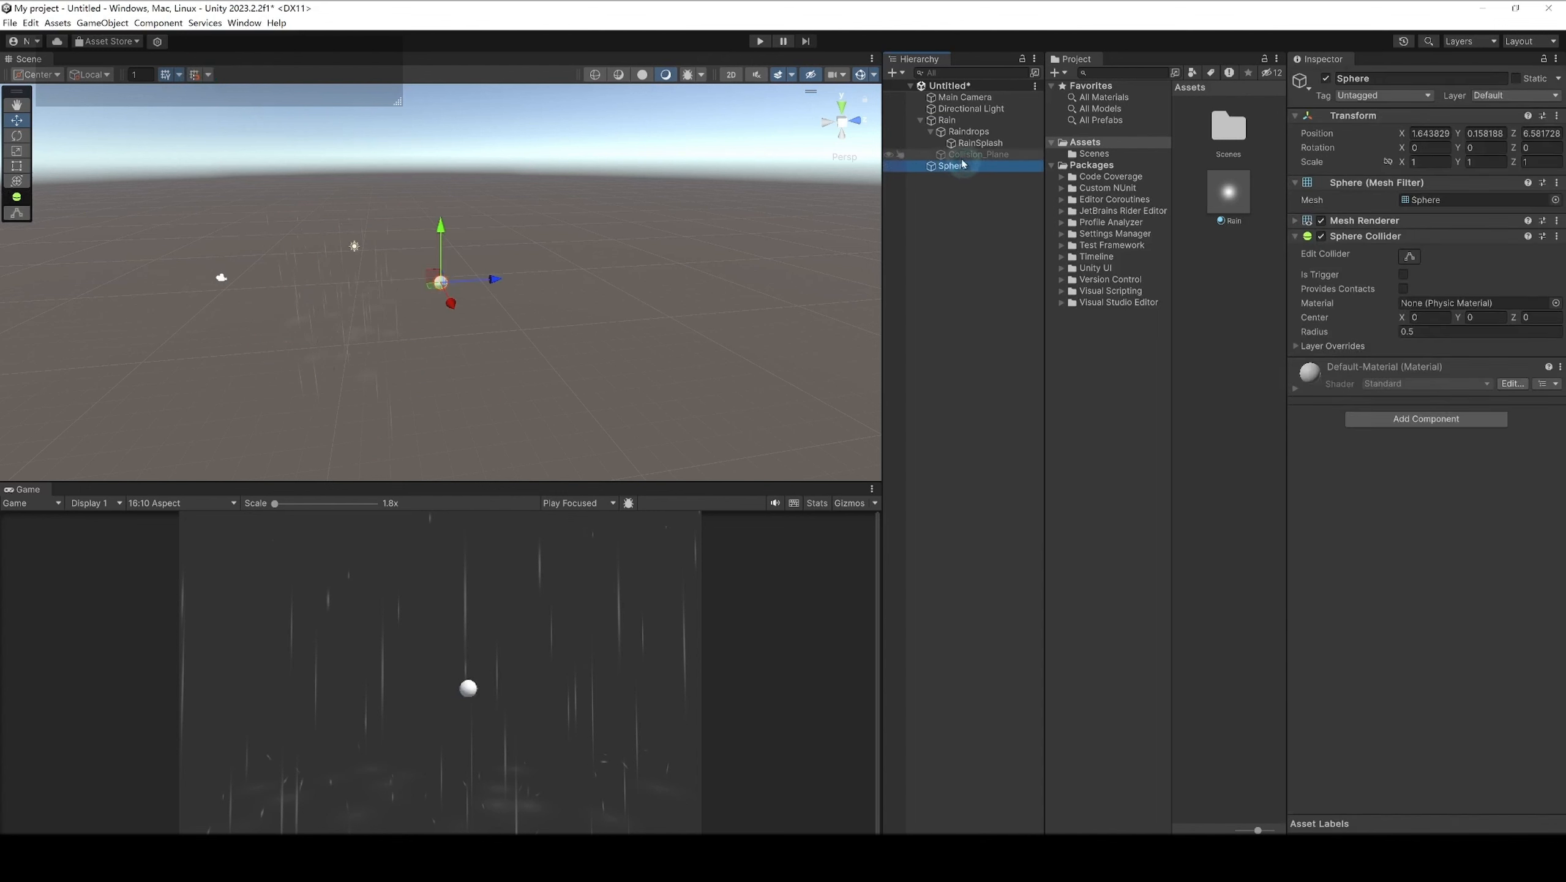
pyautogui.click(960, 196)
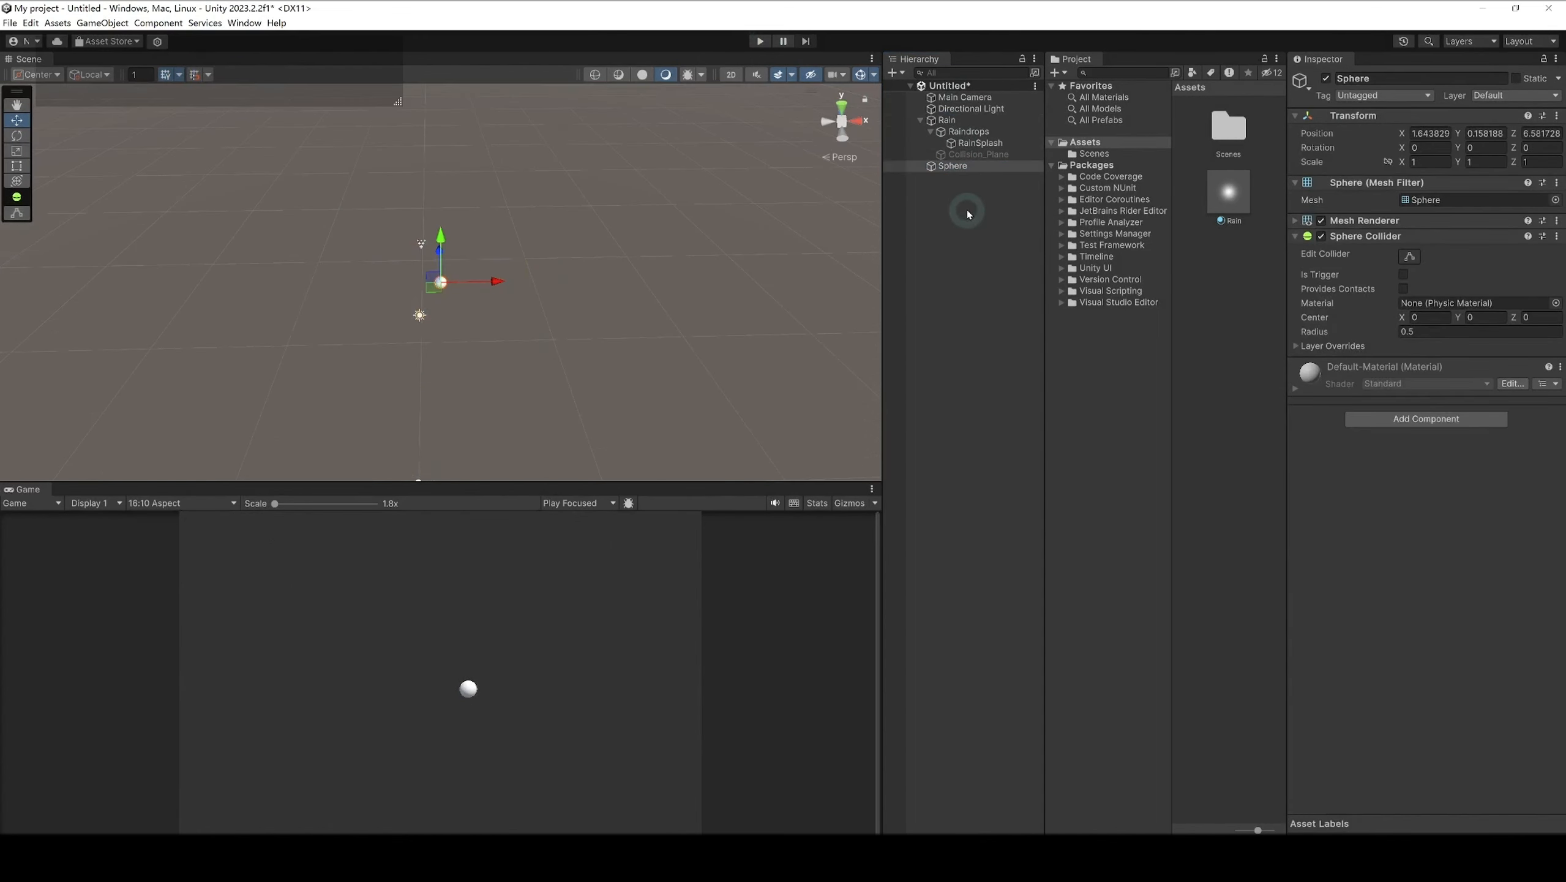
# Step: Start Play mode and make the Rain object a child of Main Camera
pyautogui.click(761, 43)
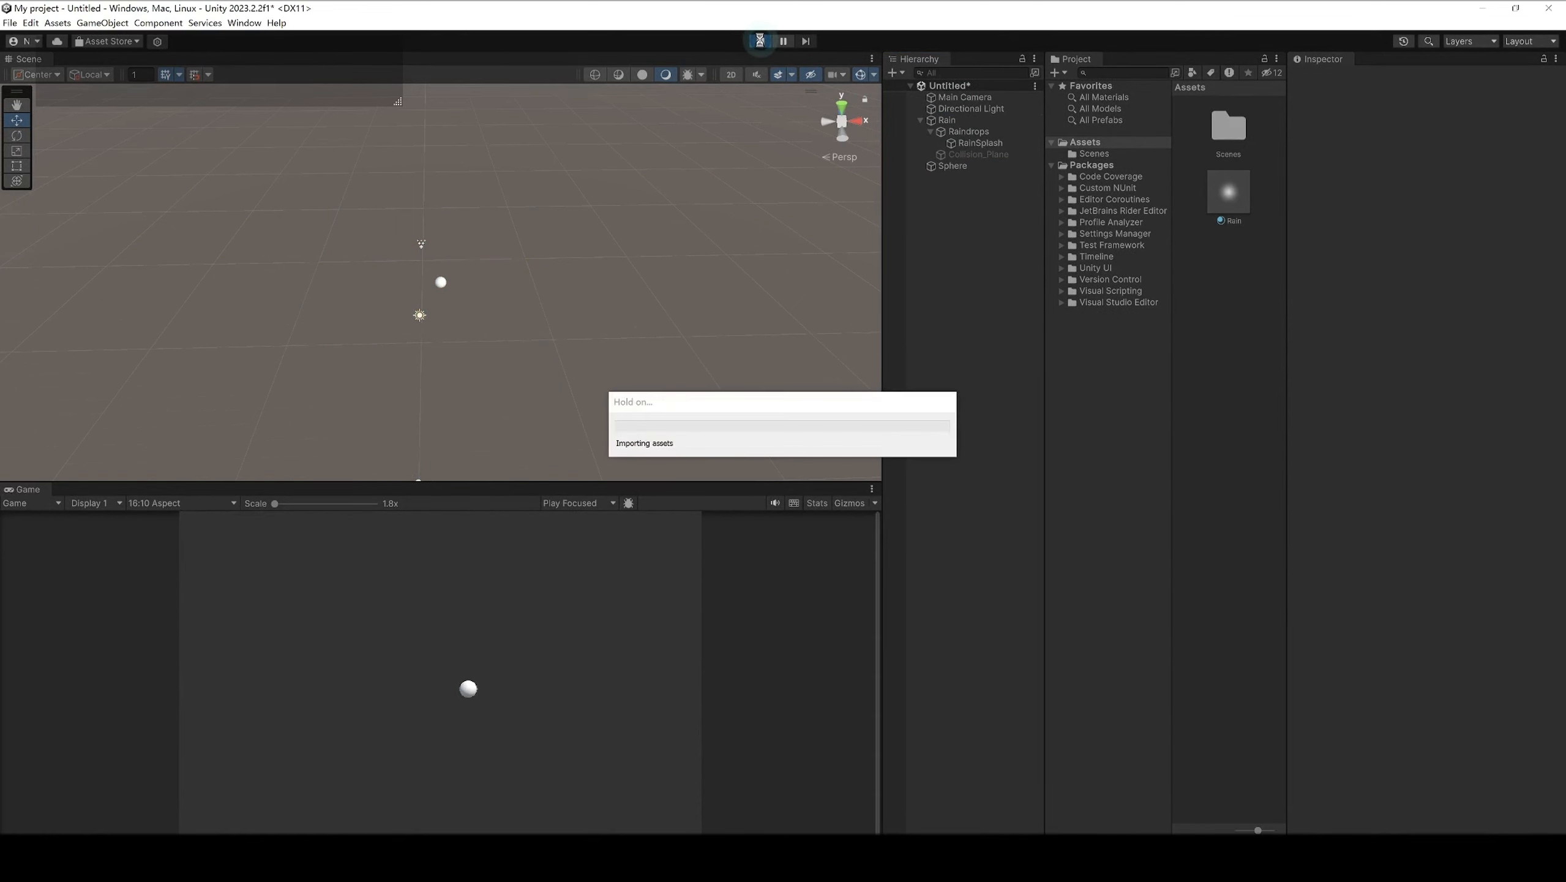
pyautogui.click(949, 124)
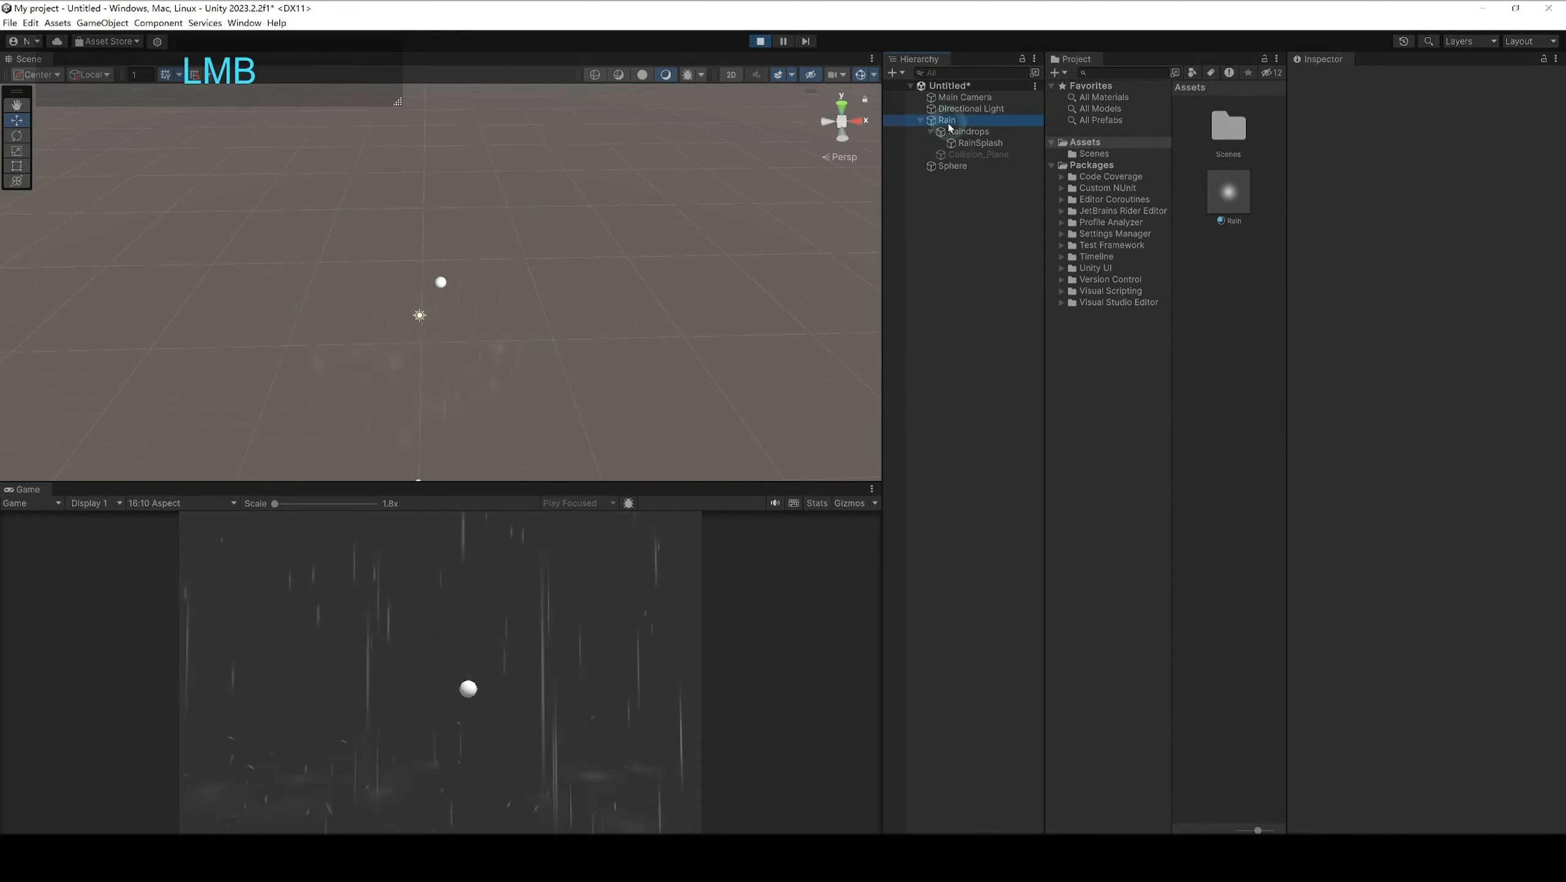
pyautogui.moveTo(949, 124); pyautogui.dragTo(953, 98)
# Step: Move Main Camera sideways along its X axis to test the rain in Play mode
pyautogui.click(955, 98)
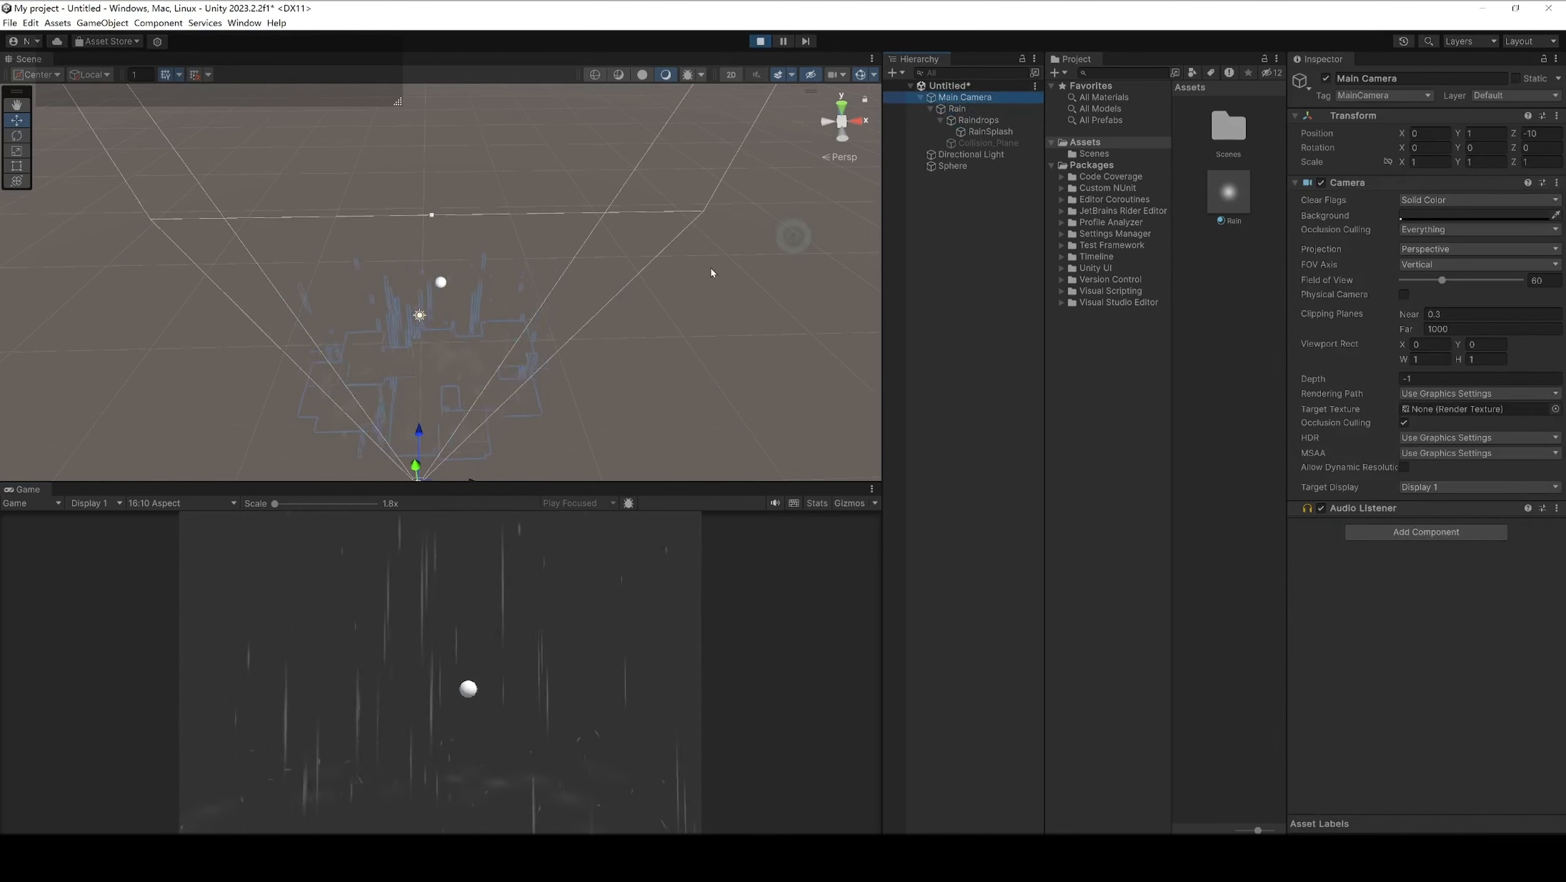
pyautogui.keyDown('alt'); pyautogui.moveTo(646, 402); pyautogui.dragTo(454, 429, button='right'); pyautogui.keyUp('alt')
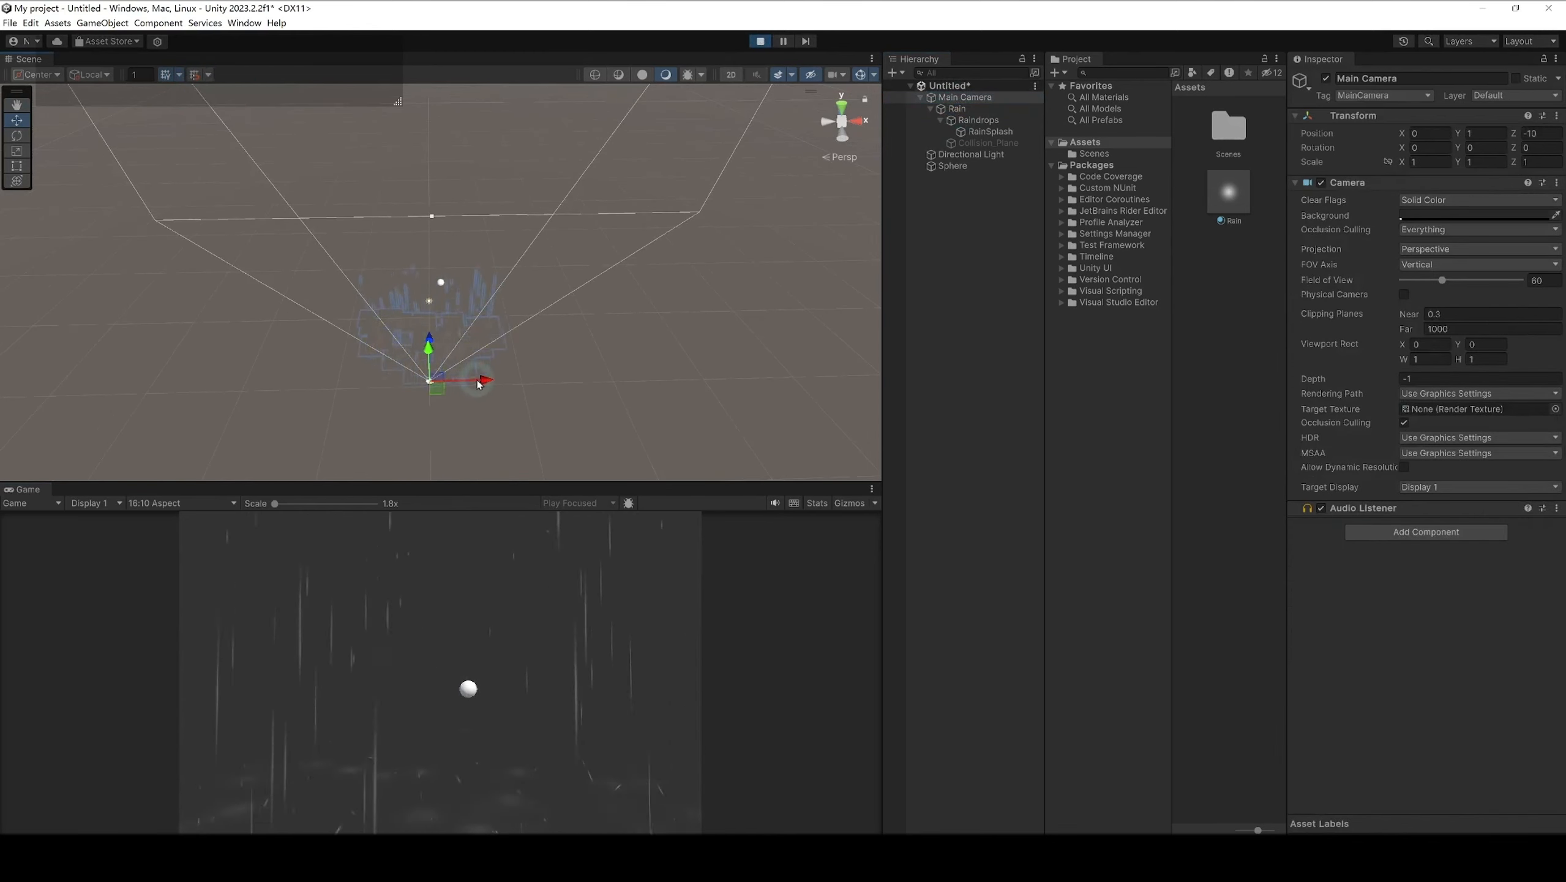
pyautogui.moveTo(477, 380)
pyautogui.mouseDown()
pyautogui.moveTo(558, 377)
pyautogui.moveTo(270, 381)
pyautogui.moveTo(457, 378)
pyautogui.mouseUp()
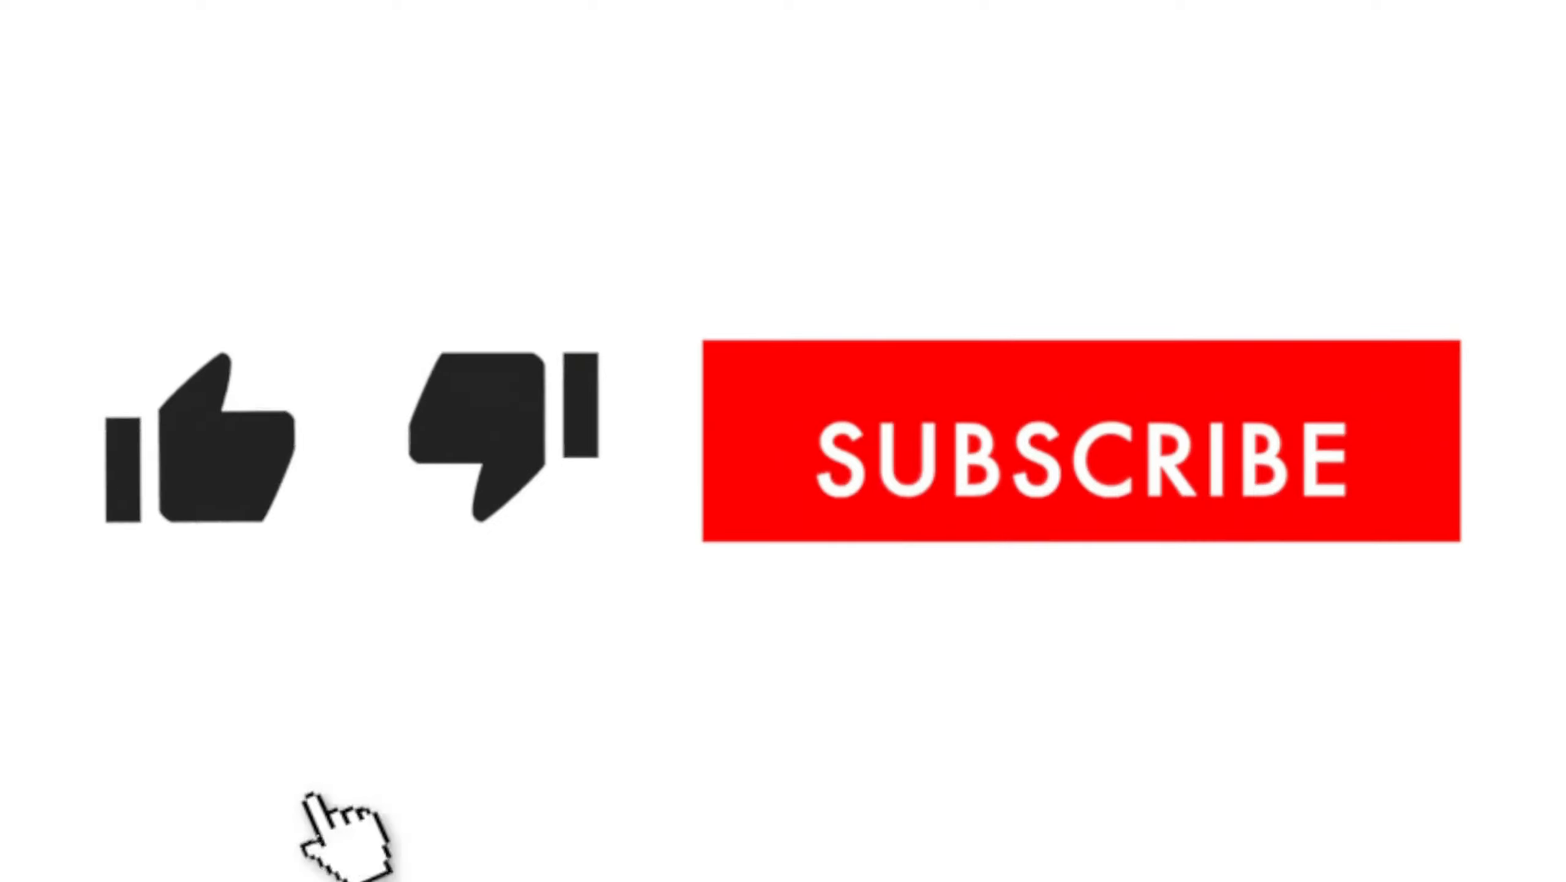